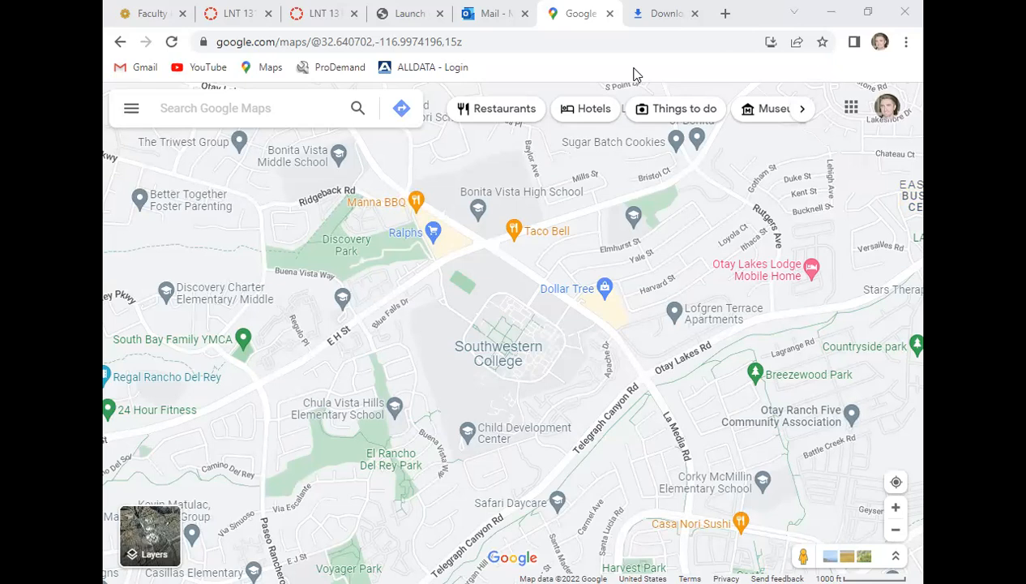
Load the Google Maps home page at maps.google.com.
left_click(510, 42)
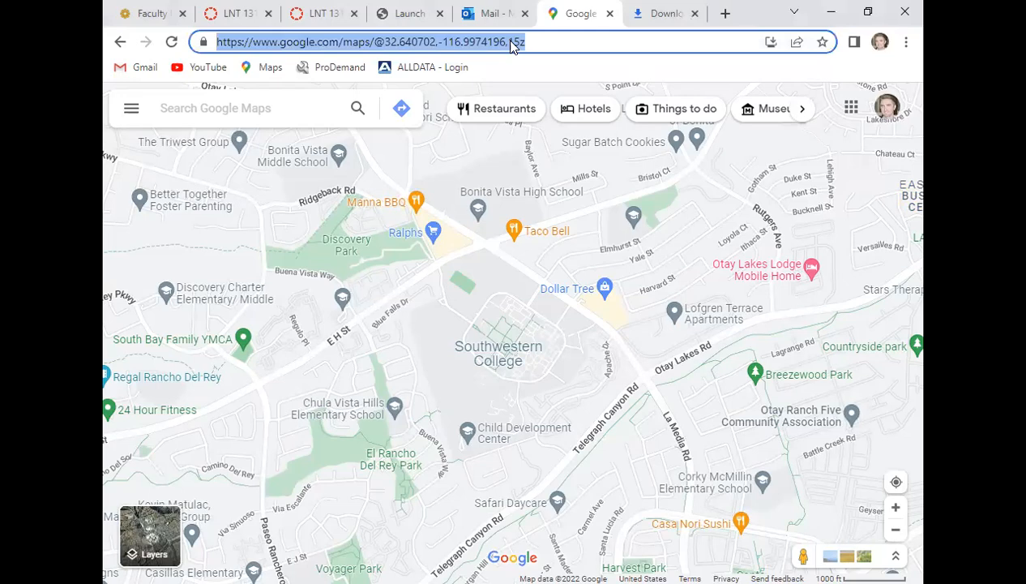
type("map")
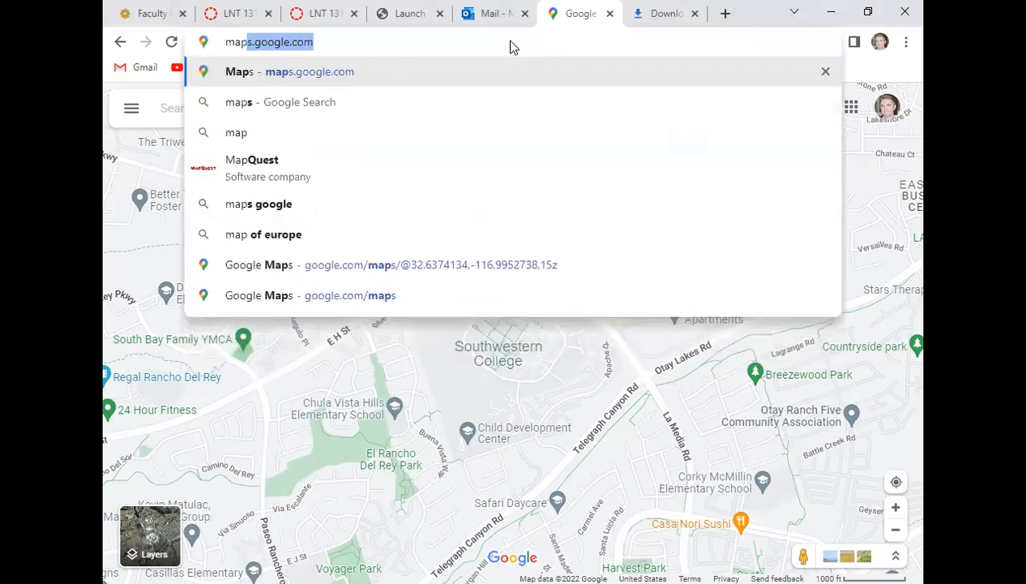
key("Return")
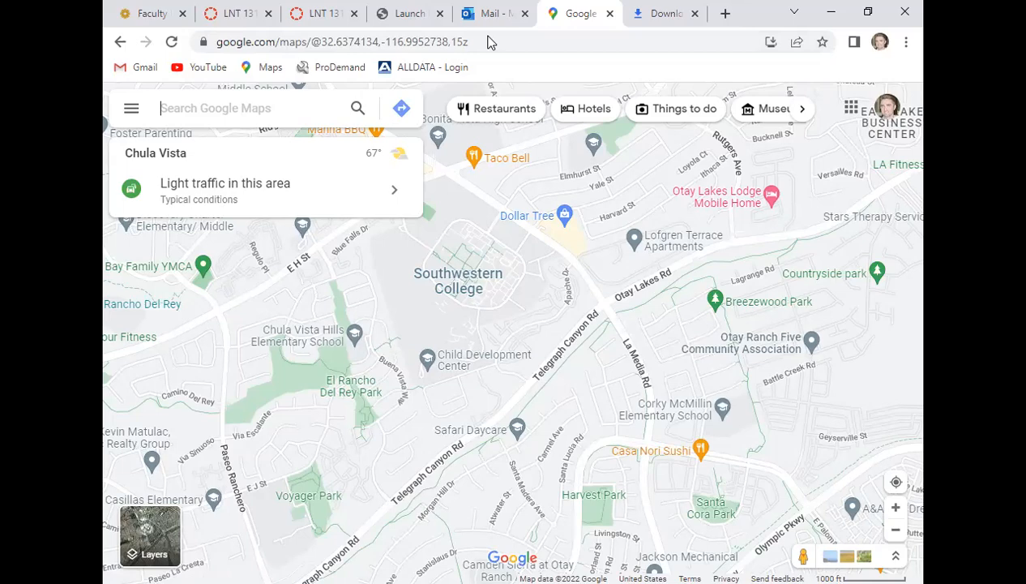
scroll(485, 327, "down", 5)
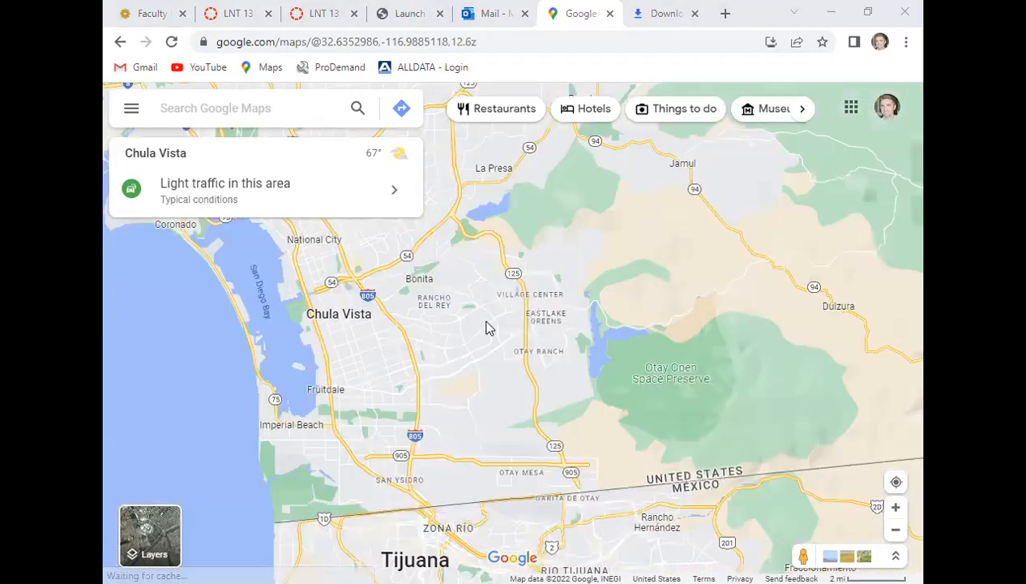
scroll(487, 324, "up", 3)
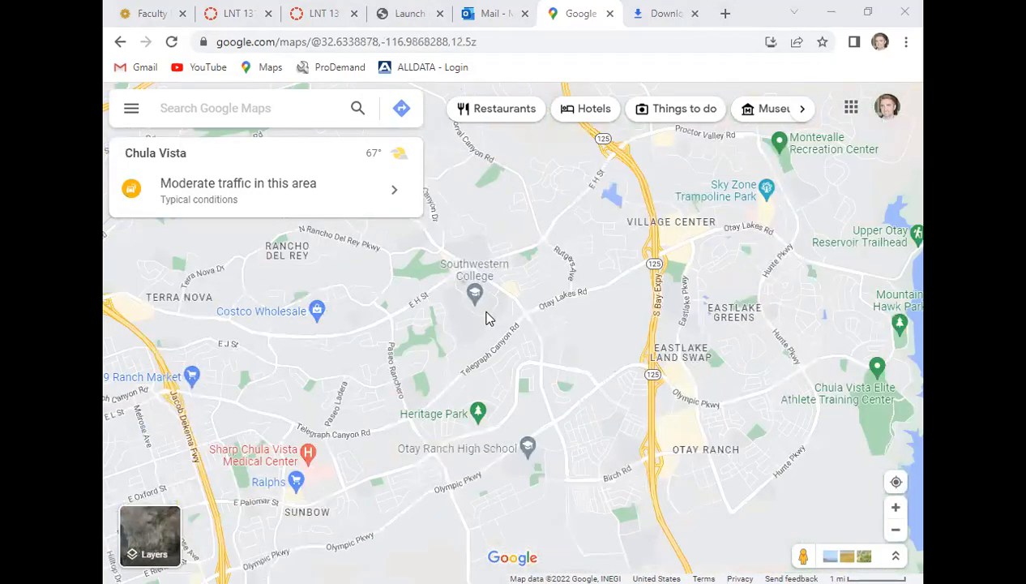
scroll(495, 283, "up", 5)
scroll(571, 361, "down", 1)
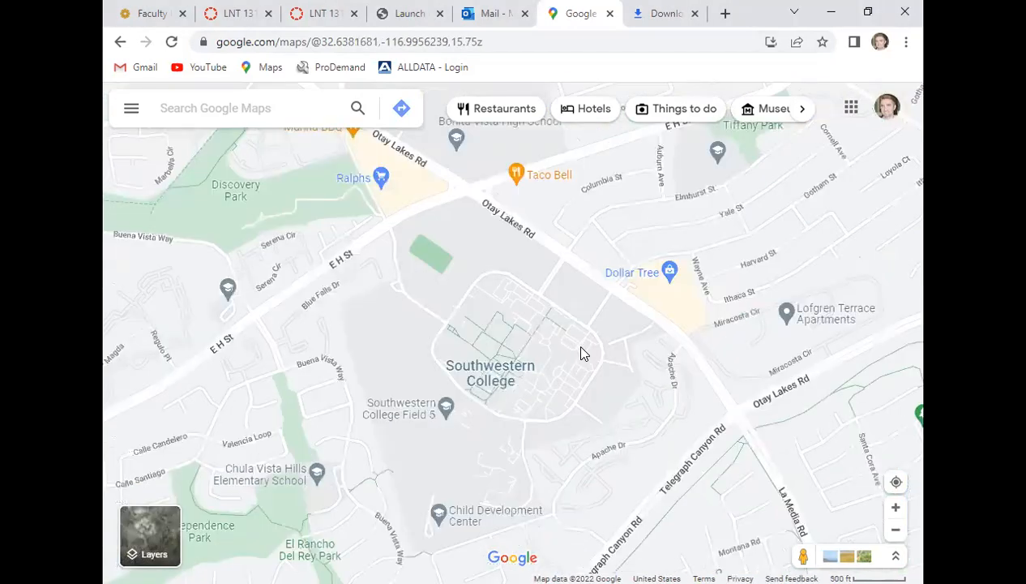
scroll(573, 352, "down", 1)
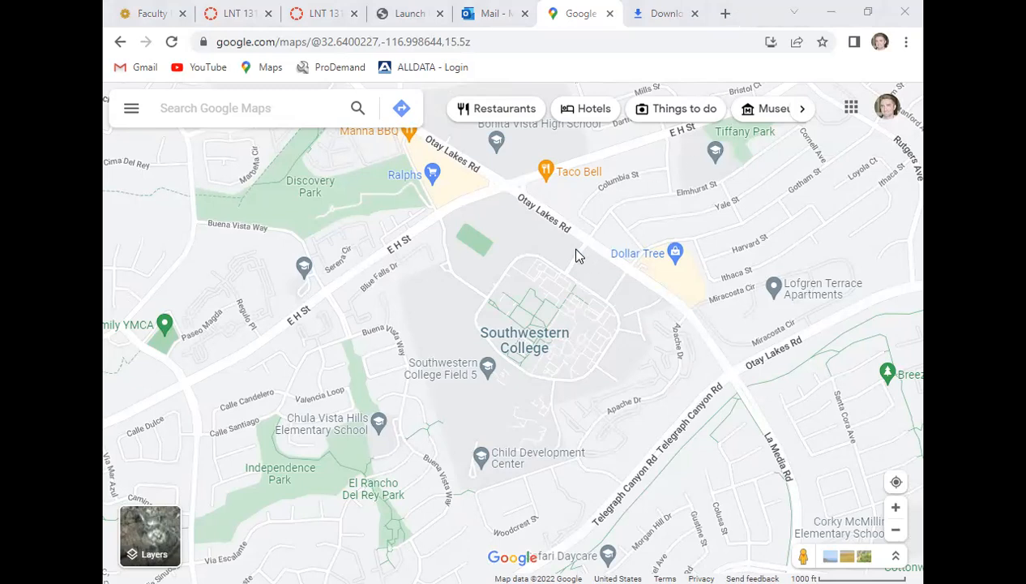
left_click_drag(576, 255, 545, 281)
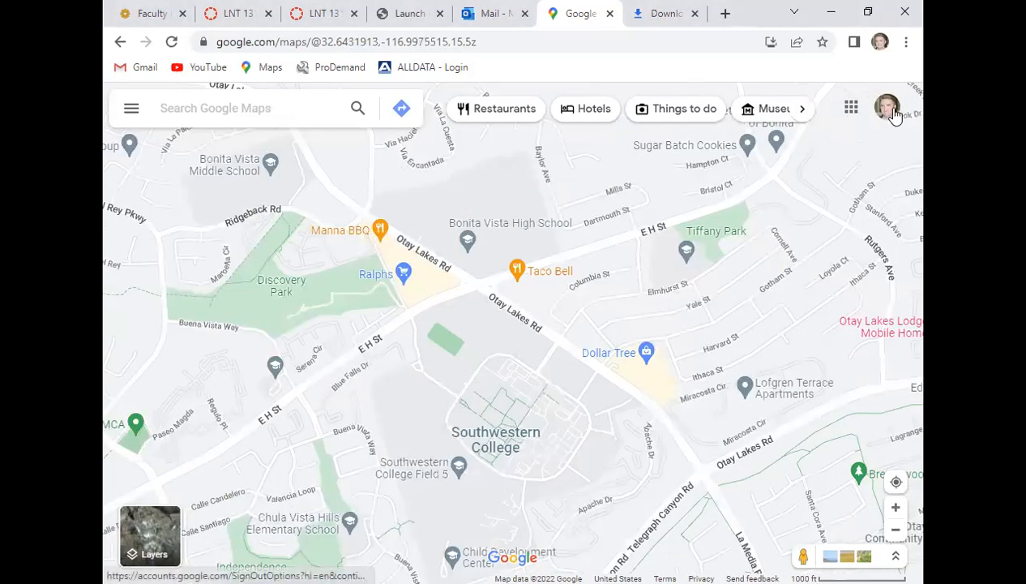
Create a new custom map from the saved maps in Your places.
left_click(131, 112)
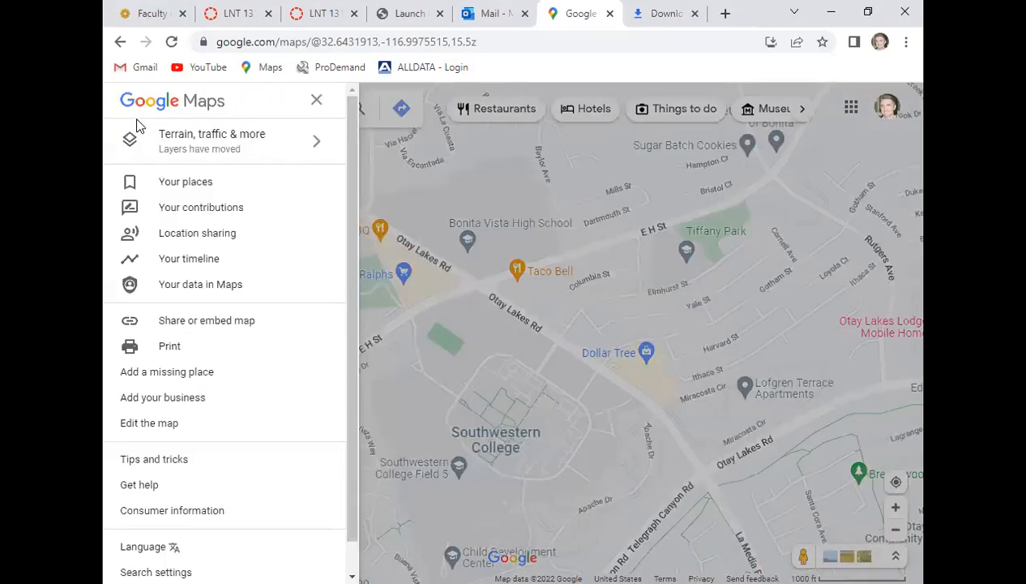
left_click(178, 183)
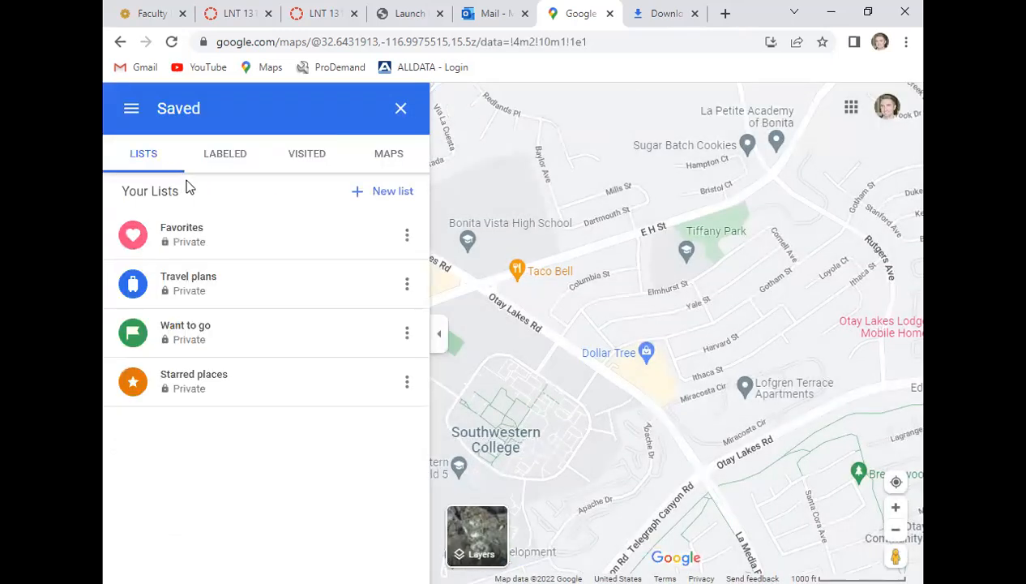
left_click(389, 154)
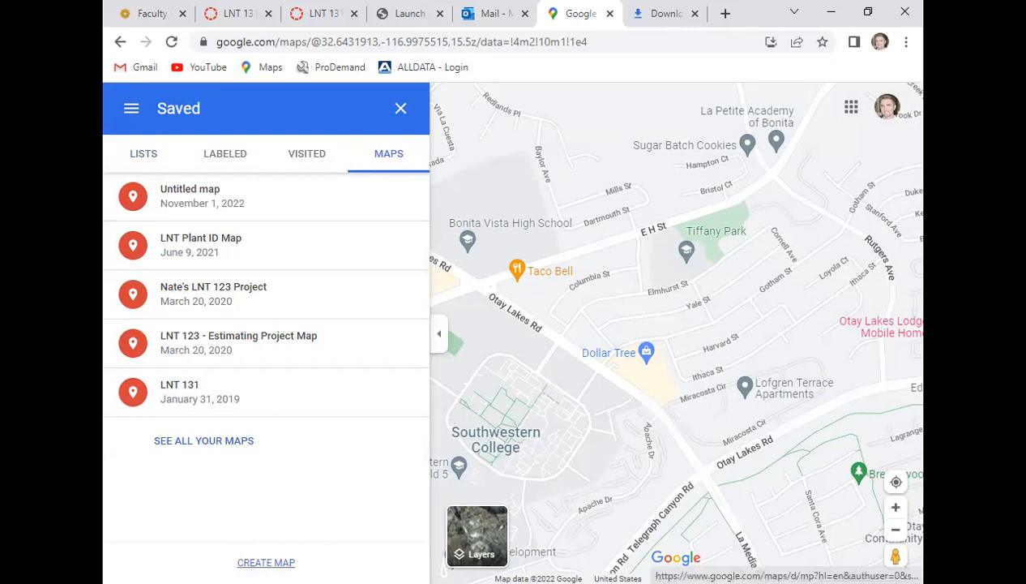
left_click(266, 561)
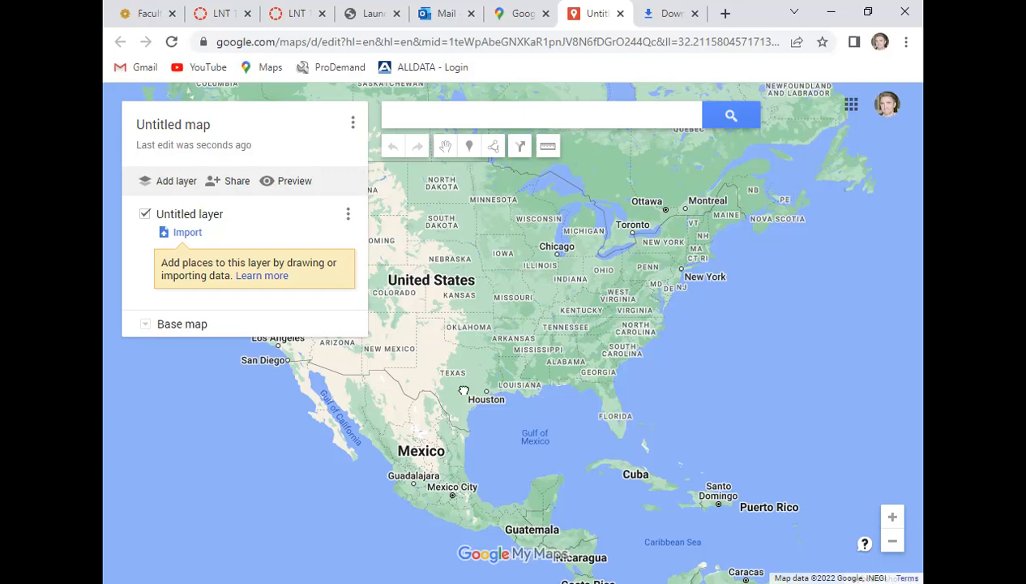
Locate the Otay Lakes Plaza area at E H St and Otay Lakes Rd, beside Southwestern College, on the new map.
left_click_drag(460, 388, 603, 374)
scroll(556, 364, "up", 2)
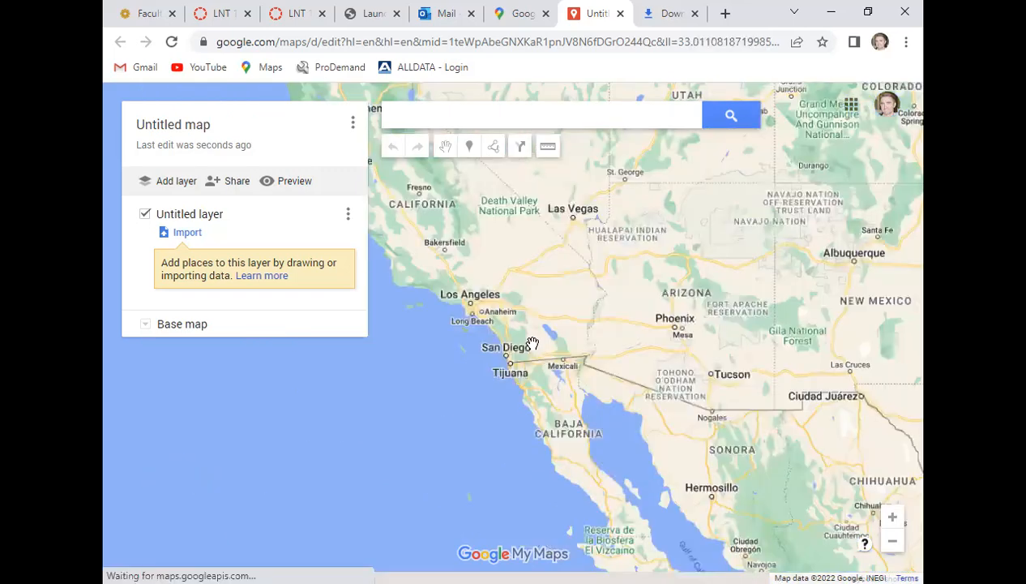
scroll(472, 314, "up", 1)
scroll(674, 427, "up", 1)
scroll(550, 414, "up", 1)
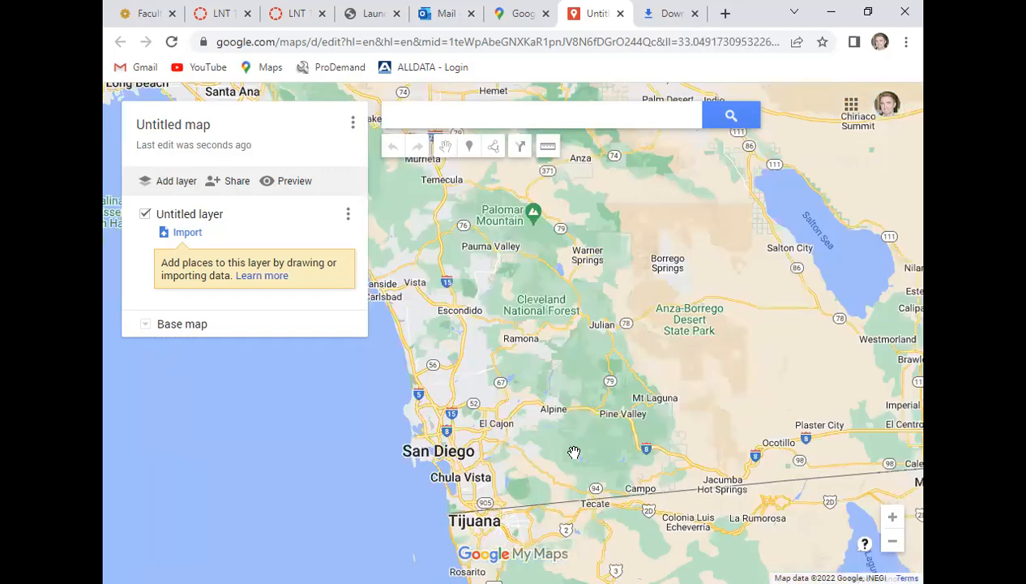
scroll(566, 450, "up", 1)
left_click_drag(602, 406, 829, 360)
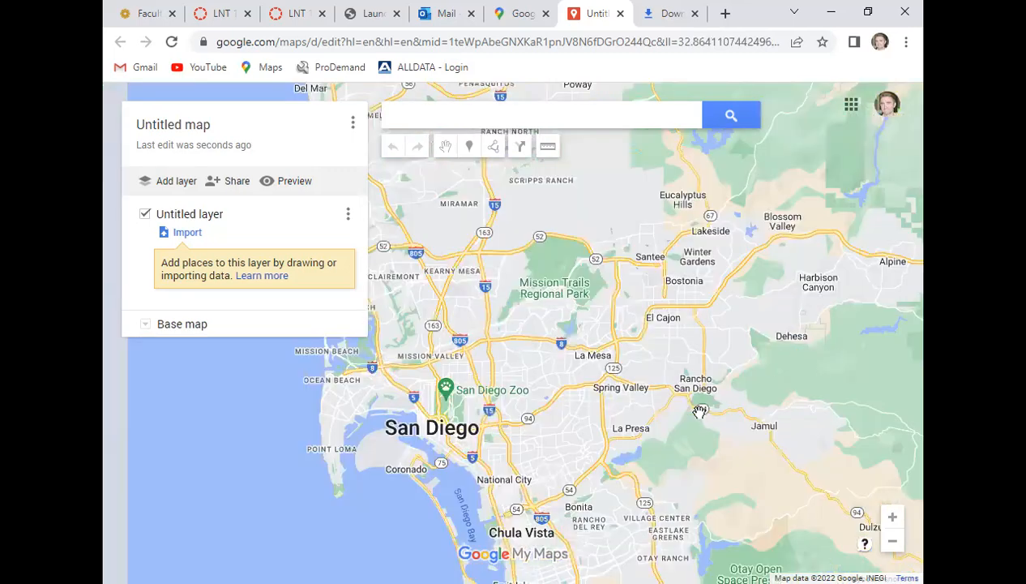
scroll(693, 413, "up", 2)
left_click_drag(681, 291, 702, 194)
left_click_drag(509, 382, 697, 253)
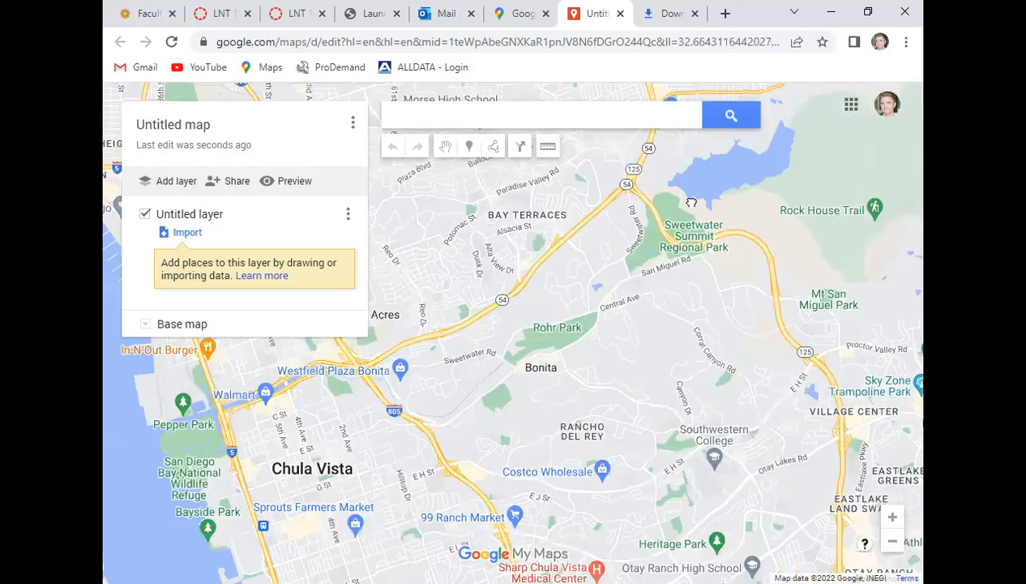
scroll(690, 367, "up", 3)
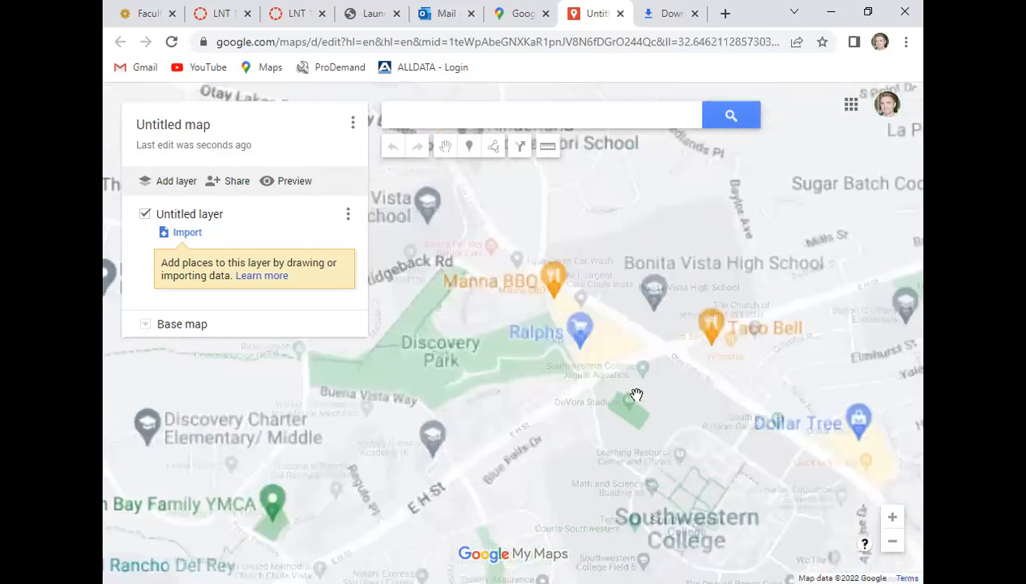
left_click_drag(686, 370, 597, 507)
scroll(530, 407, "up", 2)
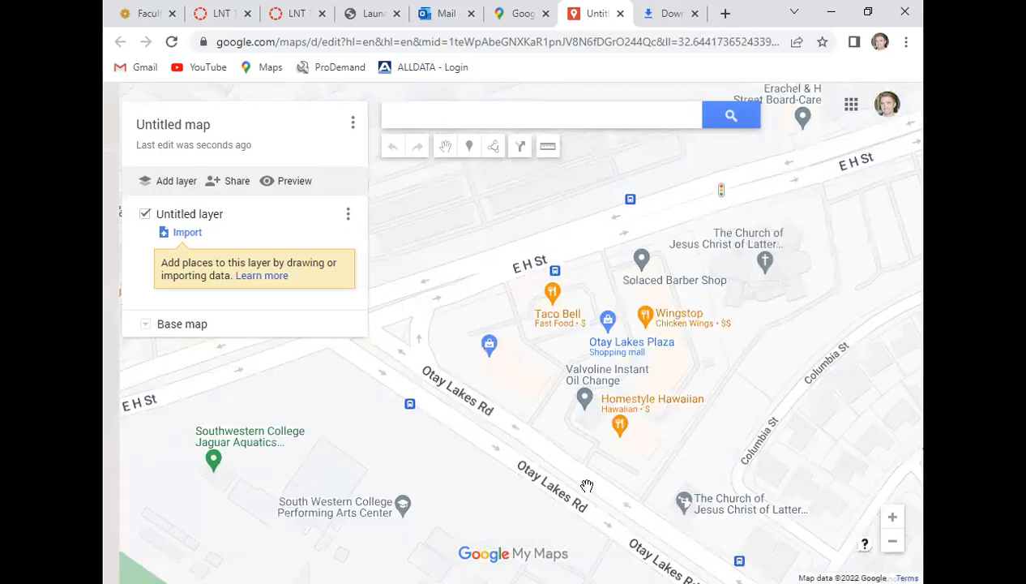
Switch the base map to satellite imagery around Otay Lakes Plaza.
left_click(145, 327)
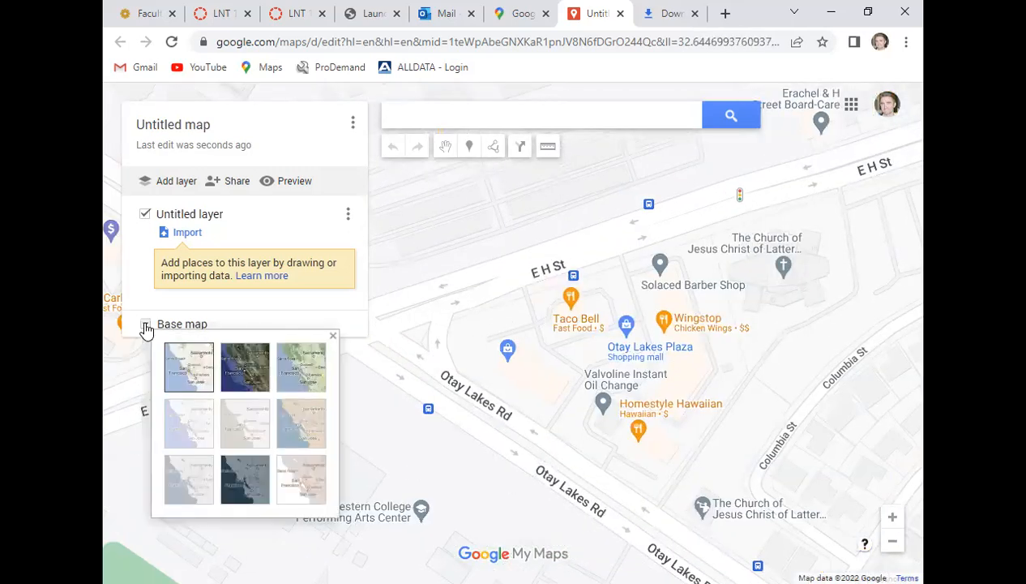
left_click(239, 371)
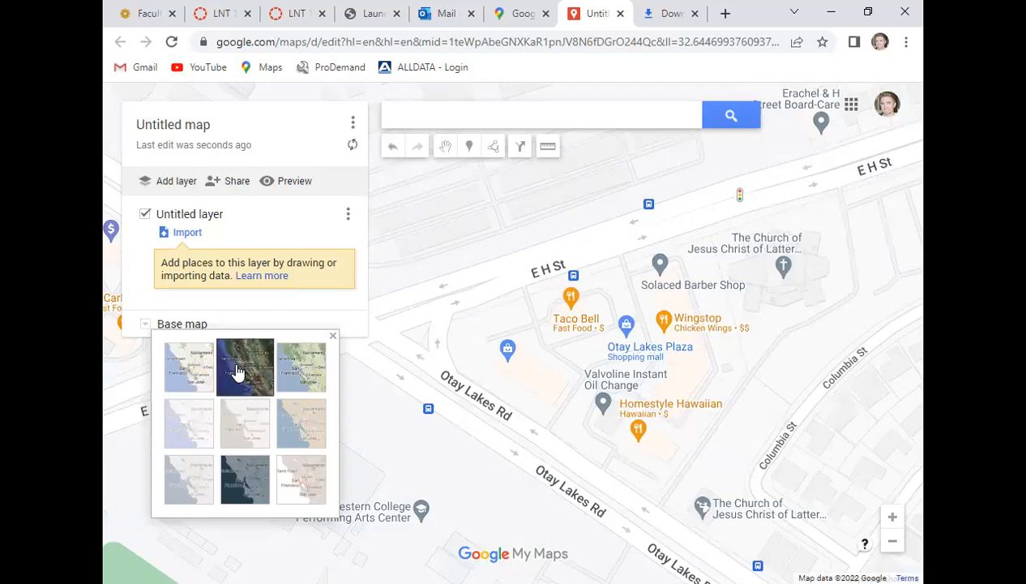
left_click_drag(496, 414, 472, 428)
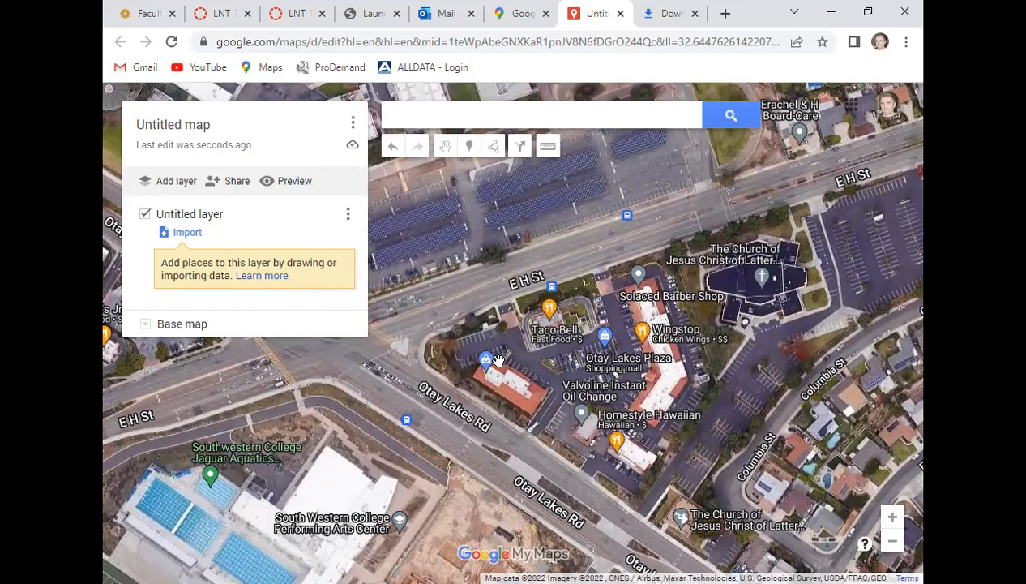
left_click_drag(547, 377, 524, 368)
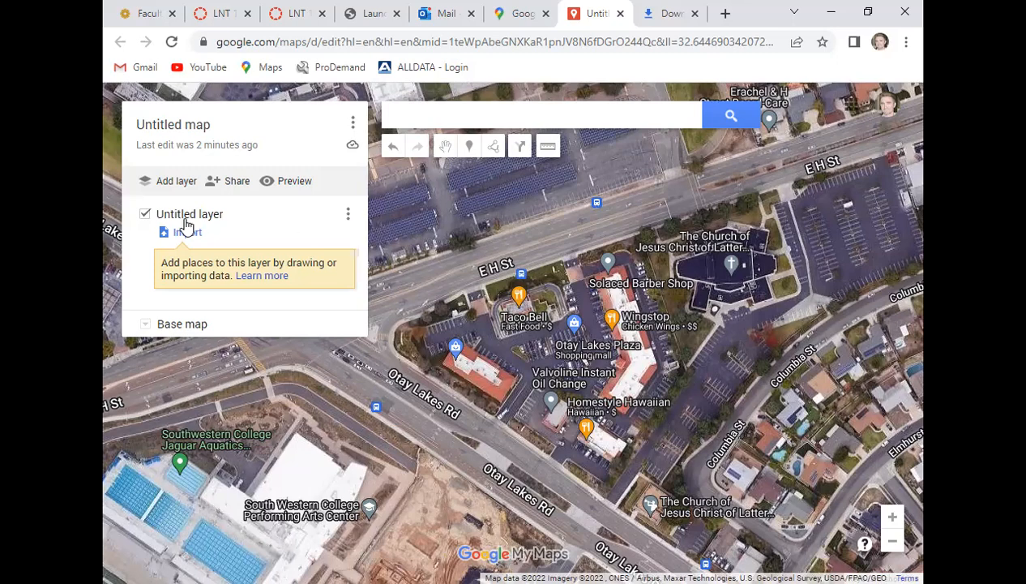
Rename the untitled layer as Lawn.
left_click(348, 216)
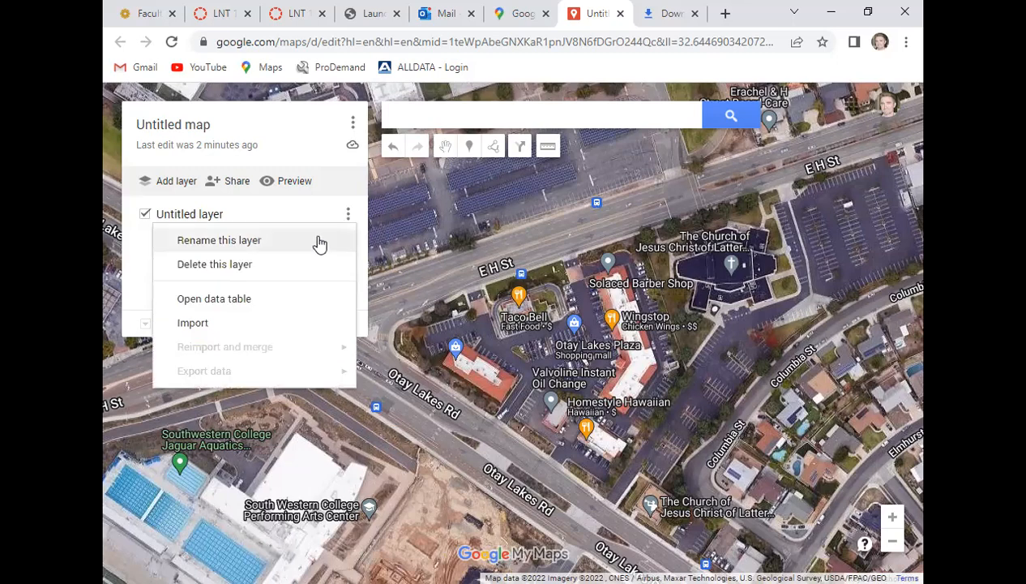
left_click(258, 244)
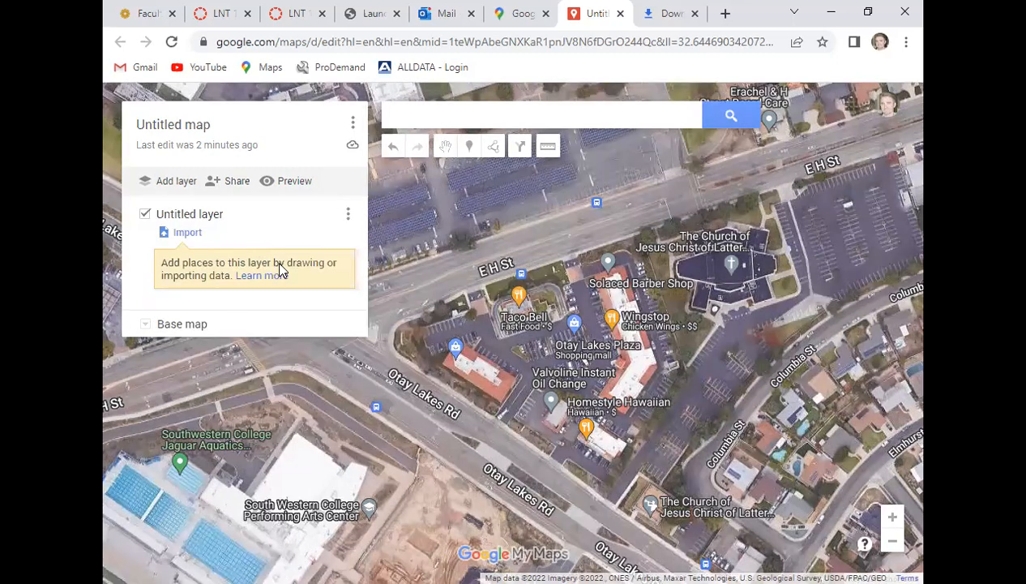
type("Lawn")
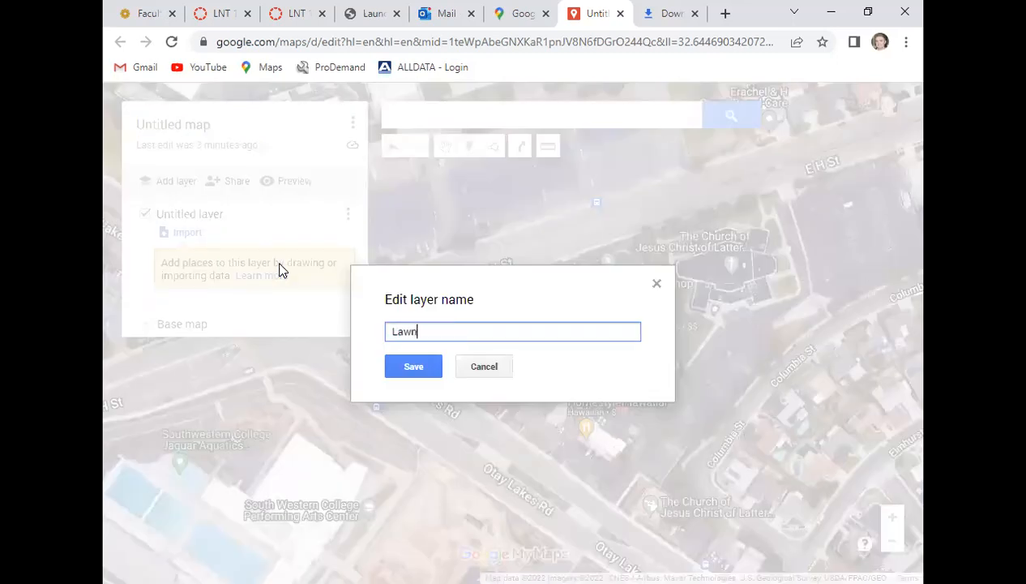
left_click(409, 371)
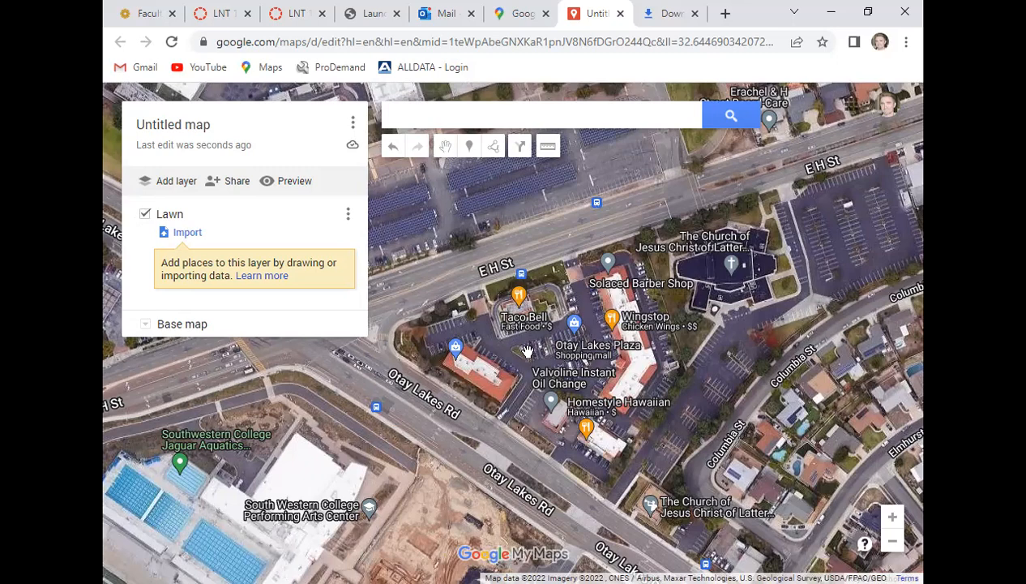
Examine the lawn and planting areas around the Otay Lakes Plaza buildings, parking lots and street frontages up close.
left_click_drag(528, 350, 587, 344)
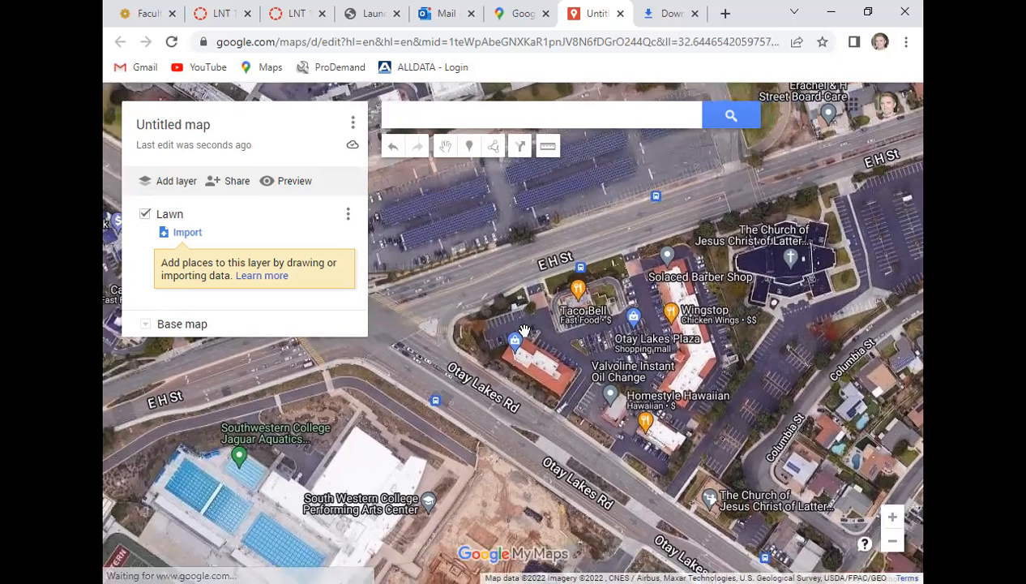
scroll(525, 331, "up", 5)
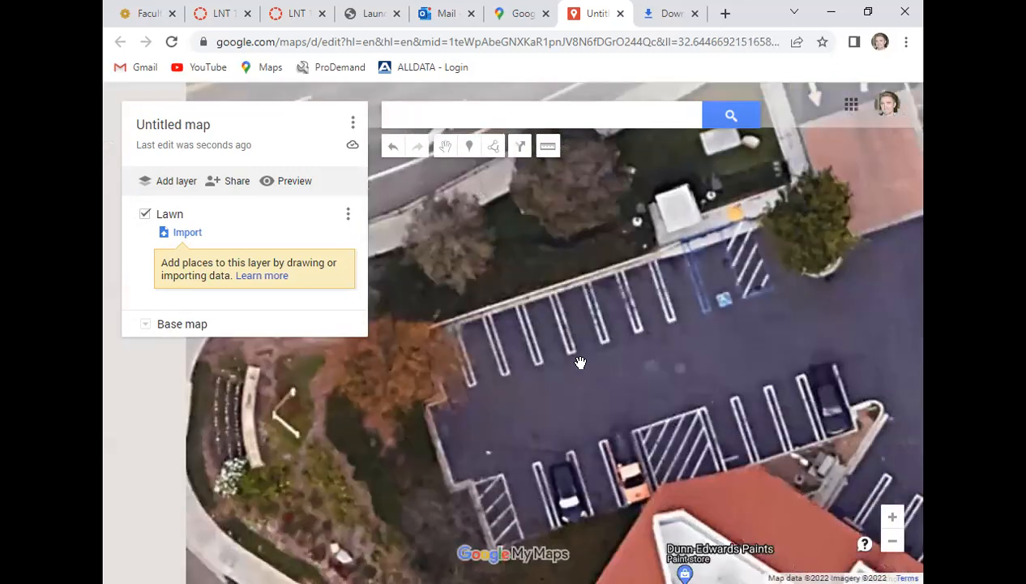
scroll(581, 362, "down", 3)
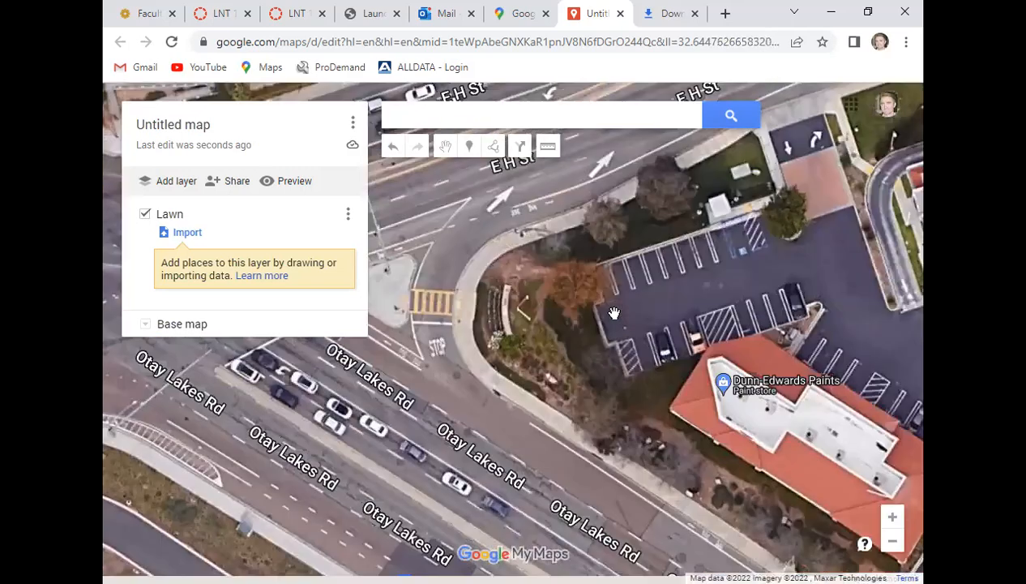
left_click_drag(661, 379, 565, 290)
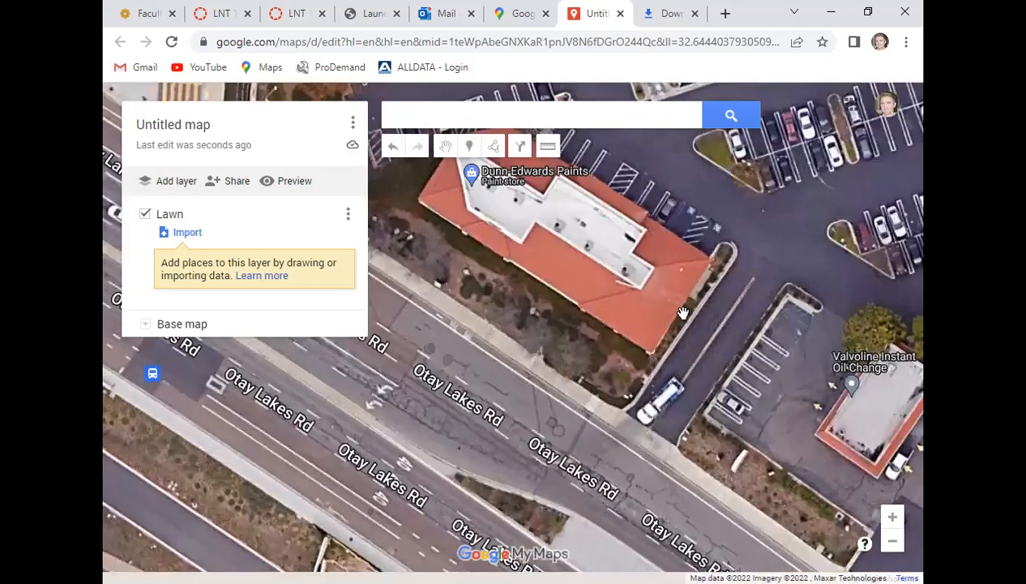
left_click_drag(684, 313, 529, 192)
left_click_drag(620, 321, 456, 211)
left_click_drag(600, 272, 466, 282)
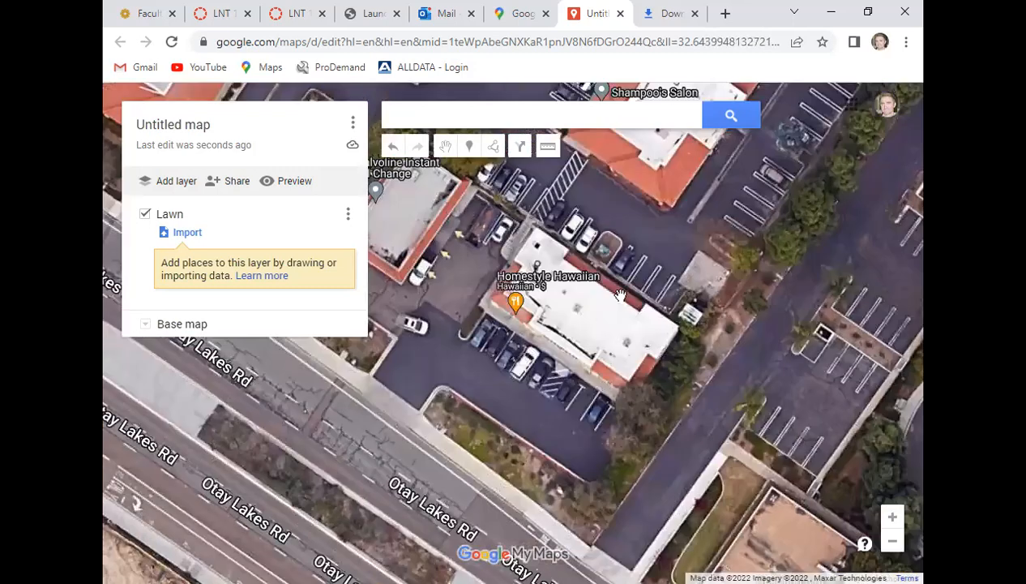
left_click_drag(652, 284, 531, 416)
left_click_drag(541, 325, 614, 437)
left_click_drag(611, 338, 634, 462)
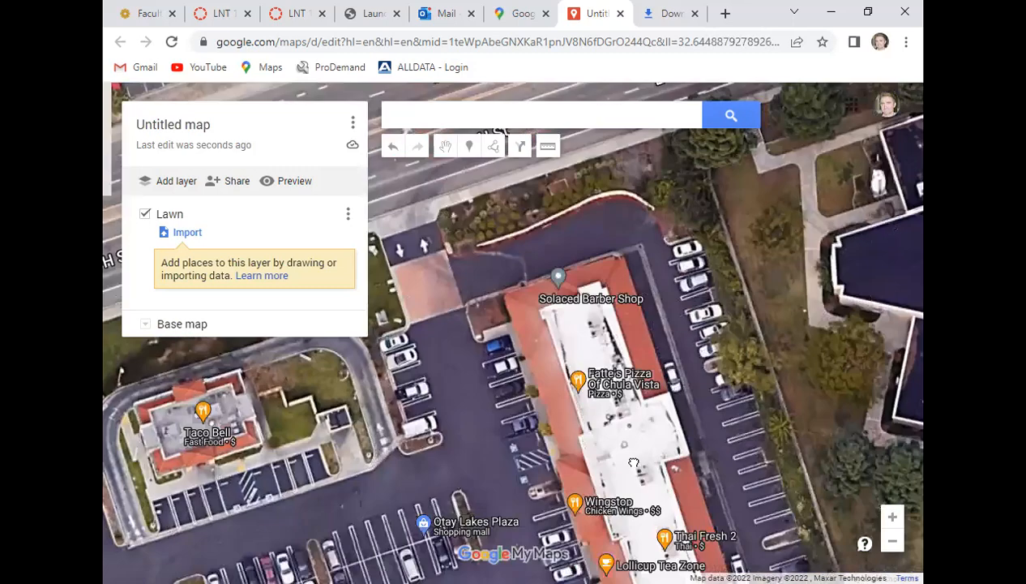
left_click_drag(529, 418, 873, 324)
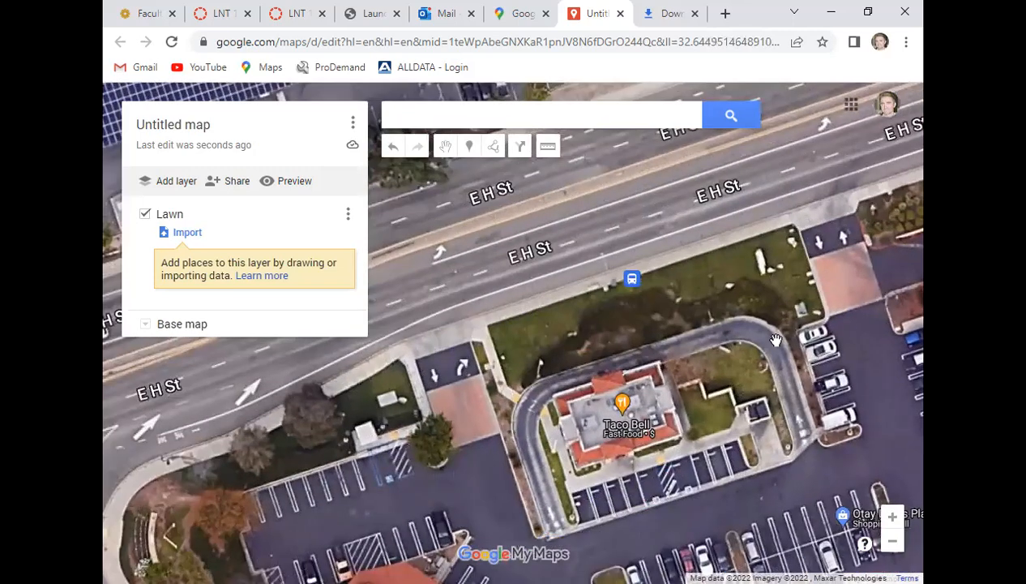
left_click_drag(779, 415, 836, 351)
scroll(836, 352, "down", 1)
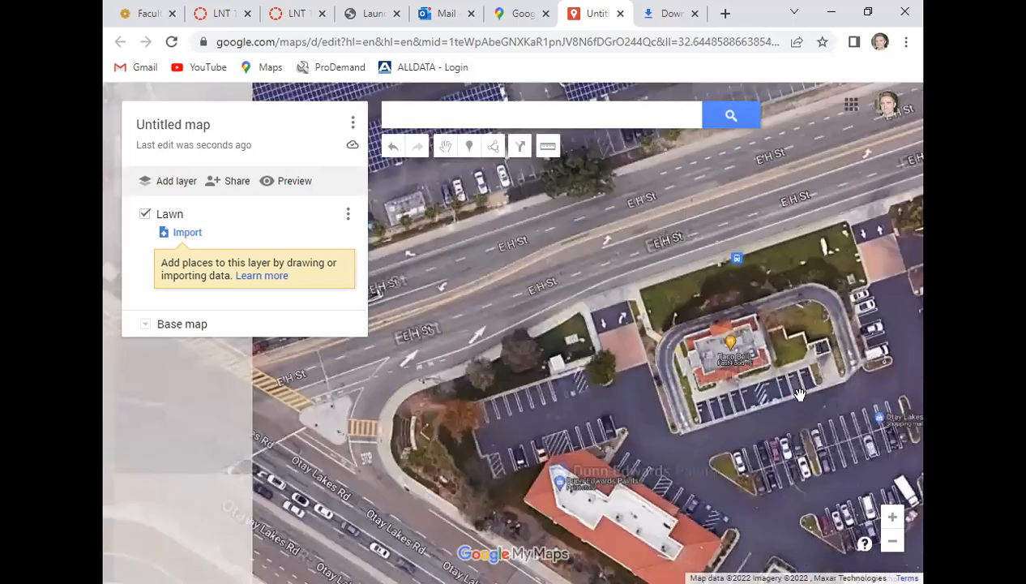
scroll(800, 395, "down", 2)
scroll(679, 387, "up", 1)
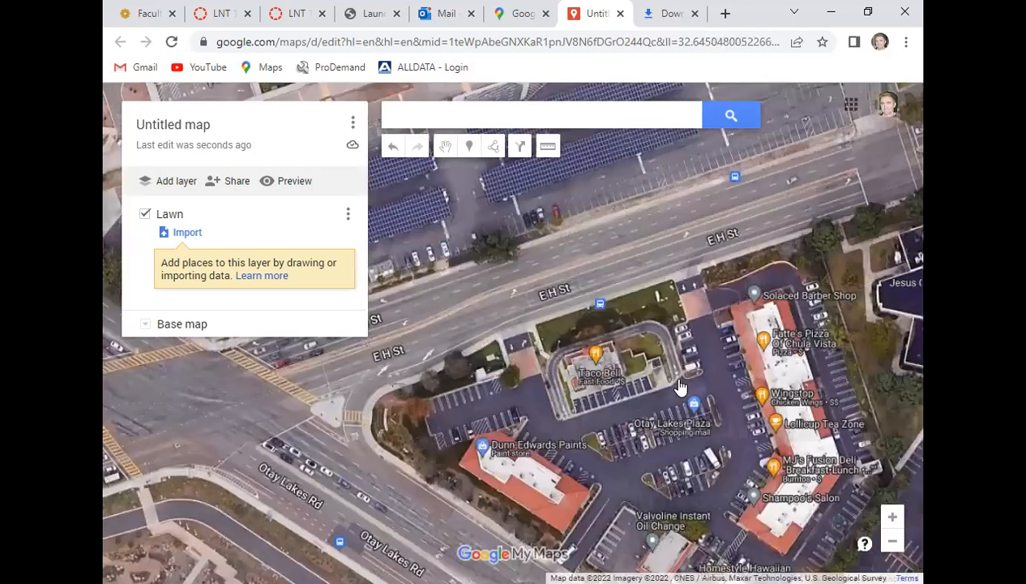
Examine the parking-lot islands and planting strips around Taco Bell, Dunn-Edwards Paints, Valvoline and Homestyle Hawaiian on the satellite map.
scroll(679, 387, "up", 1)
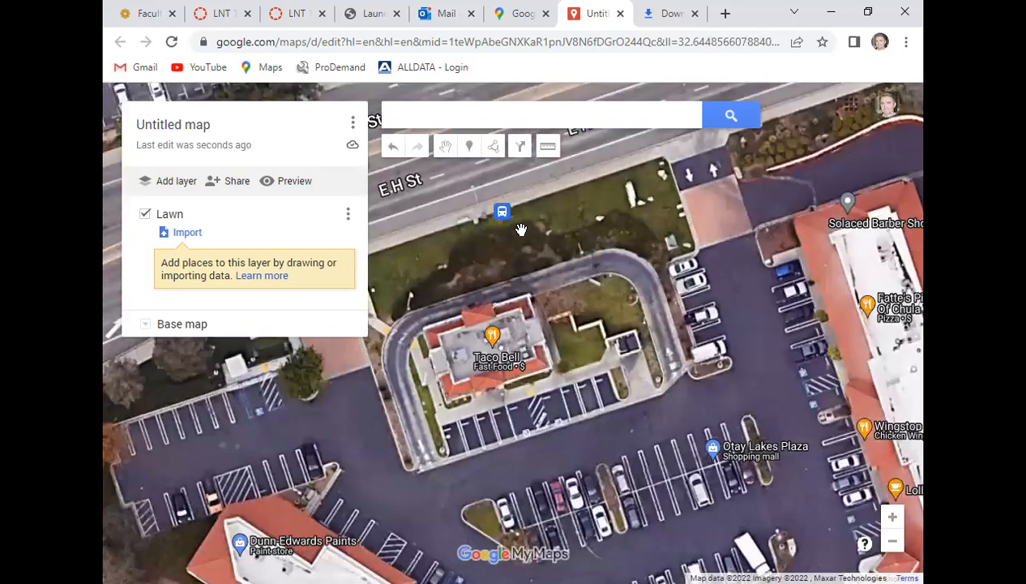
left_click_drag(776, 215, 769, 212)
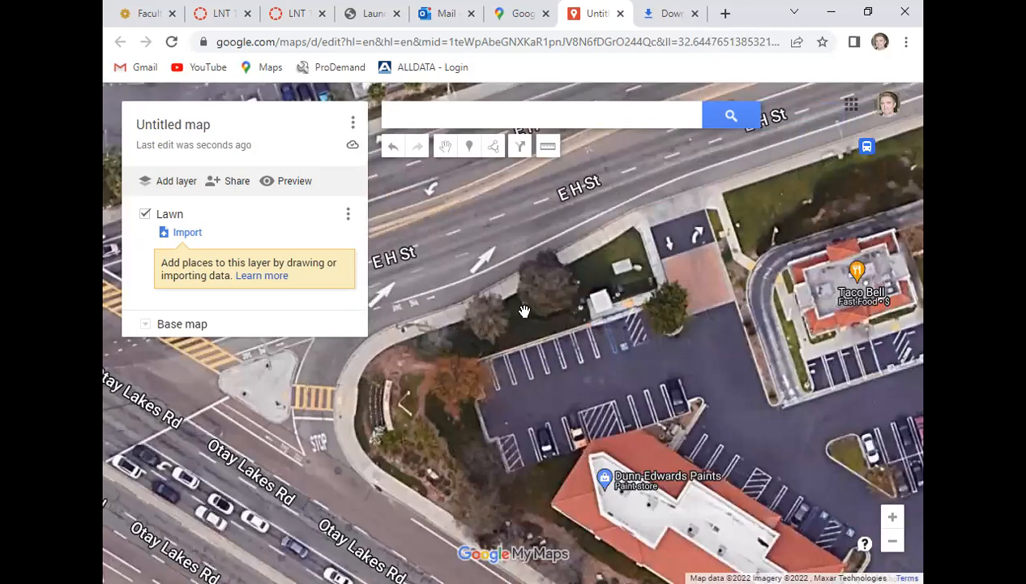
left_click_drag(737, 297, 492, 216)
left_click_drag(617, 324, 544, 269)
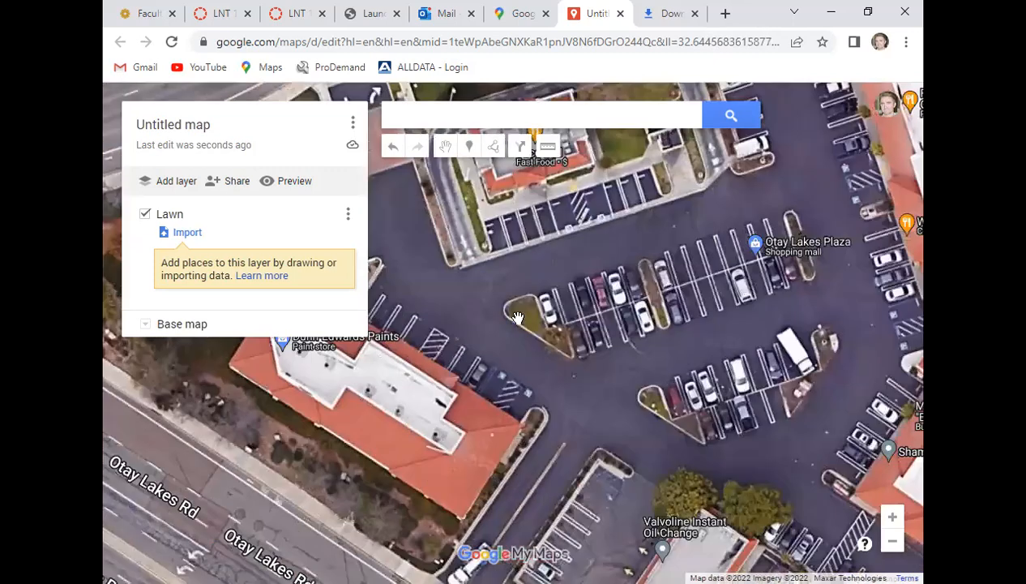
left_click_drag(621, 153, 540, 245)
left_click_drag(644, 248, 667, 287)
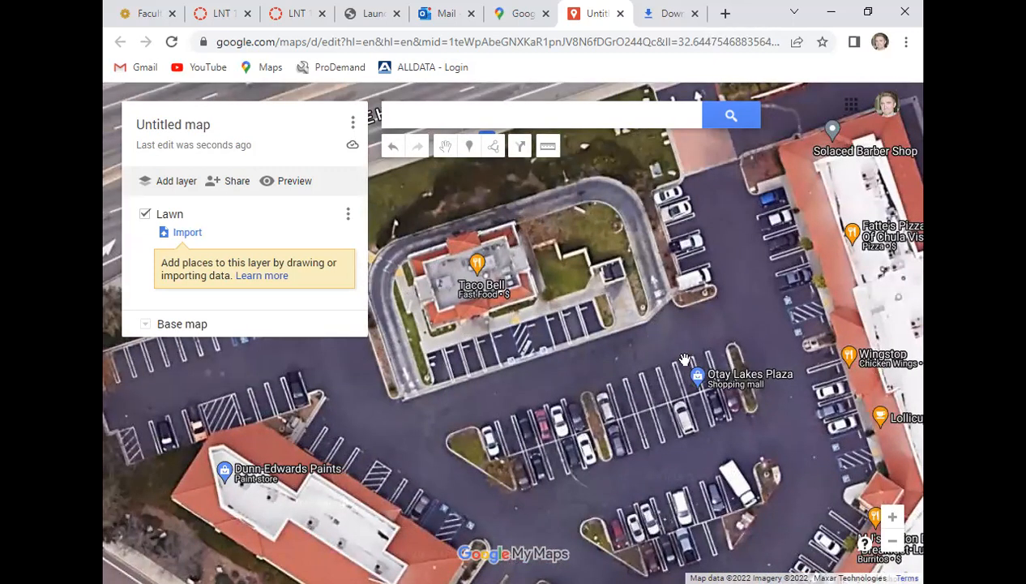
left_click_drag(614, 413, 690, 212)
left_click_drag(641, 301, 459, 172)
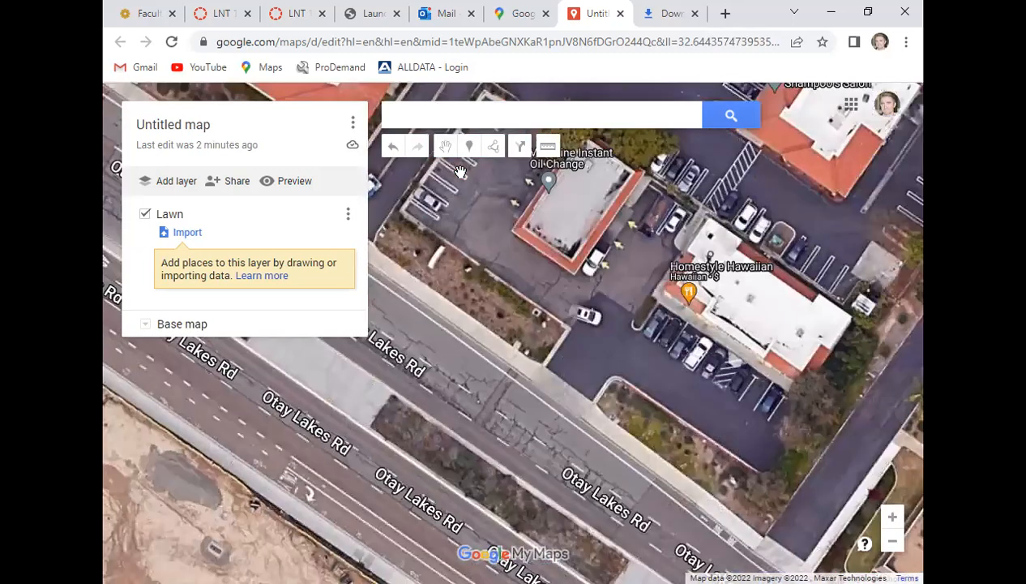
Inspect the planting bed and turf at the plaza's street corner of Otay Lakes Rd and E H St from above.
mouse_move(517, 331)
left_mouse_down()
mouse_move(588, 424)
mouse_move(711, 527)
left_mouse_up()
left_click_drag(545, 405, 700, 541)
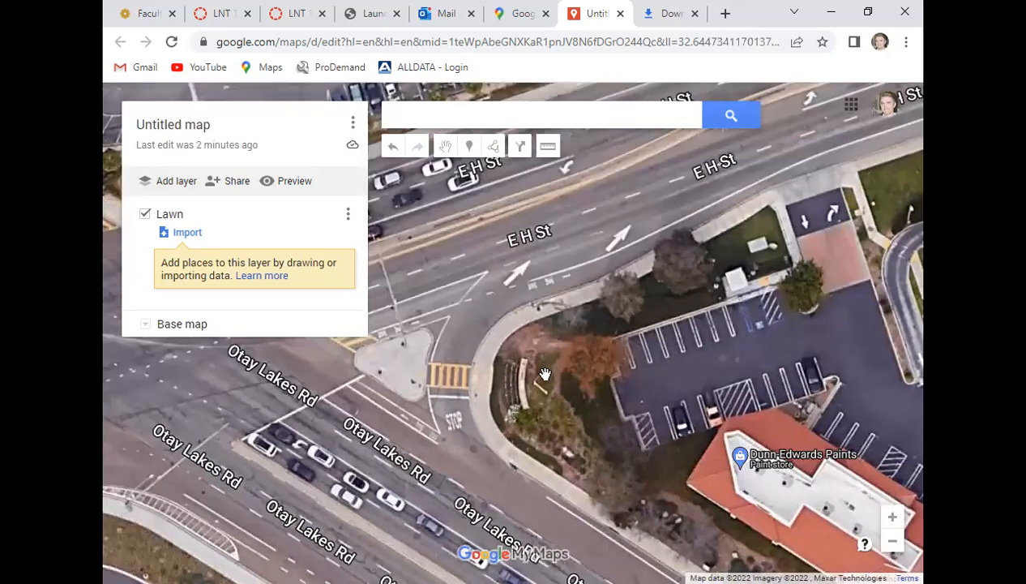
left_click_drag(599, 347, 680, 334)
scroll(543, 413, "down", 2)
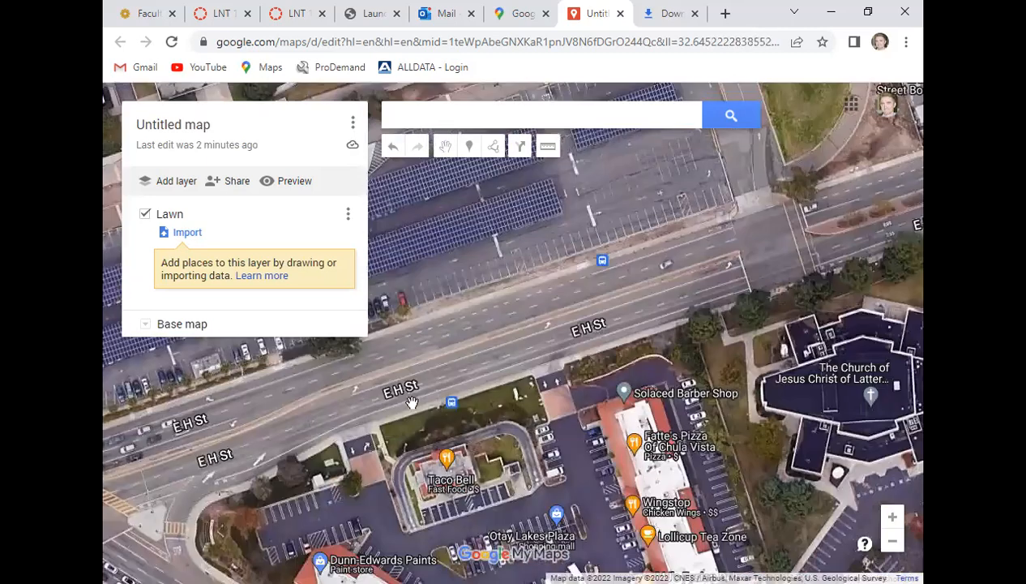
left_click_drag(412, 402, 600, 406)
scroll(546, 374, "up", 2)
scroll(546, 414, "up", 2)
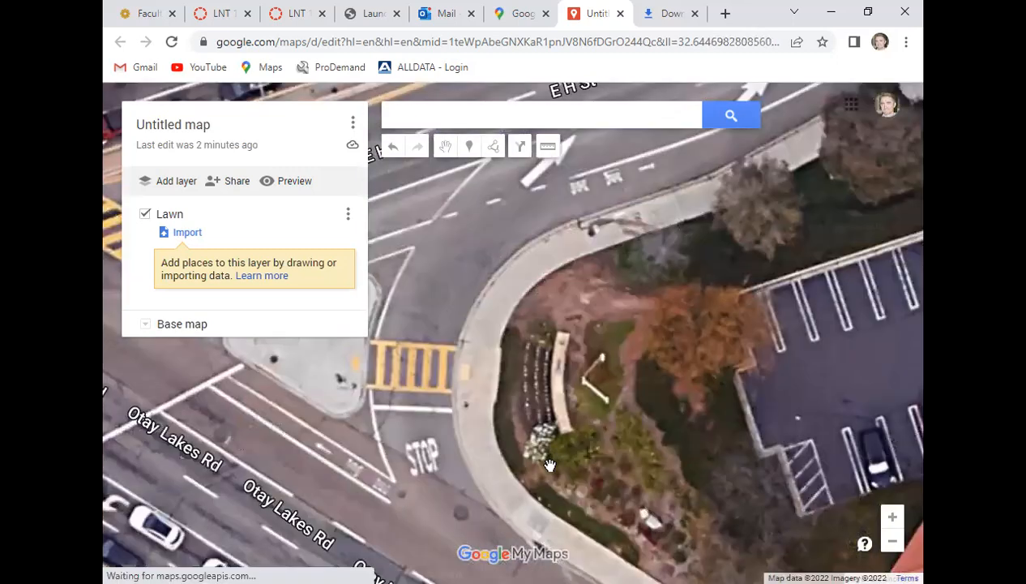
left_click_drag(545, 458, 576, 429)
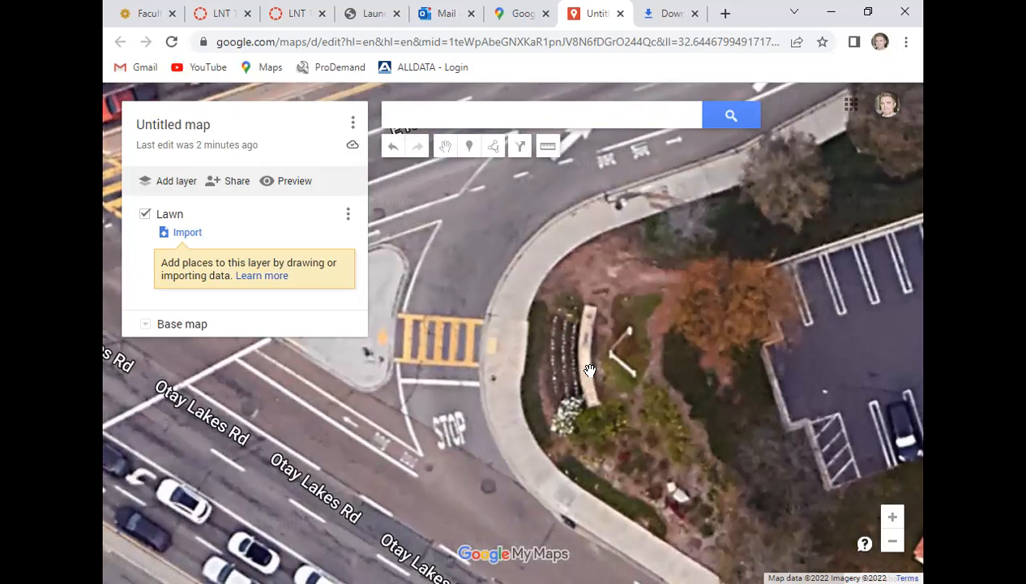
left_click_drag(592, 465, 484, 352)
scroll(556, 355, "down", 2)
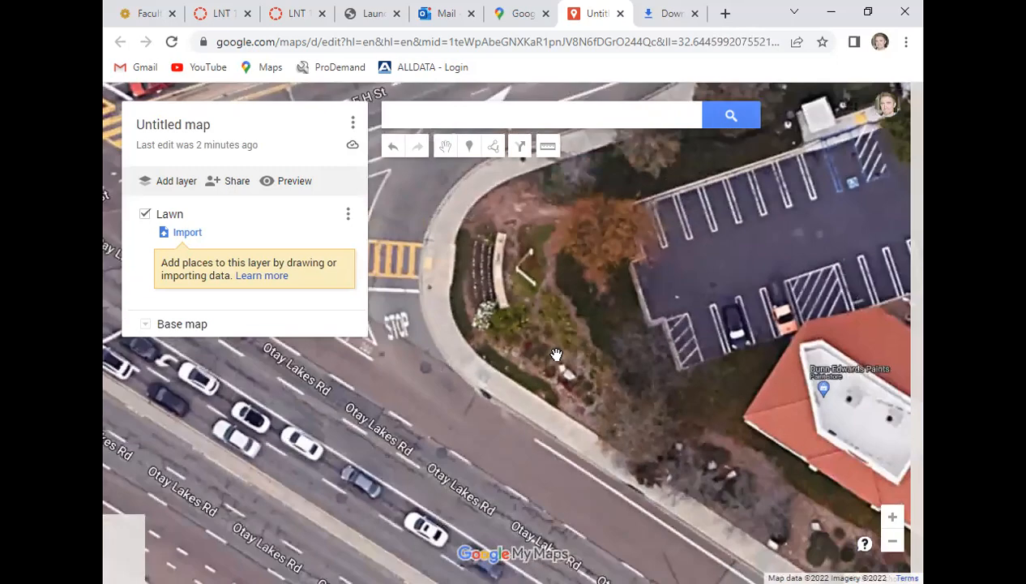
scroll(556, 355, "down", 2)
left_click_drag(608, 283, 554, 317)
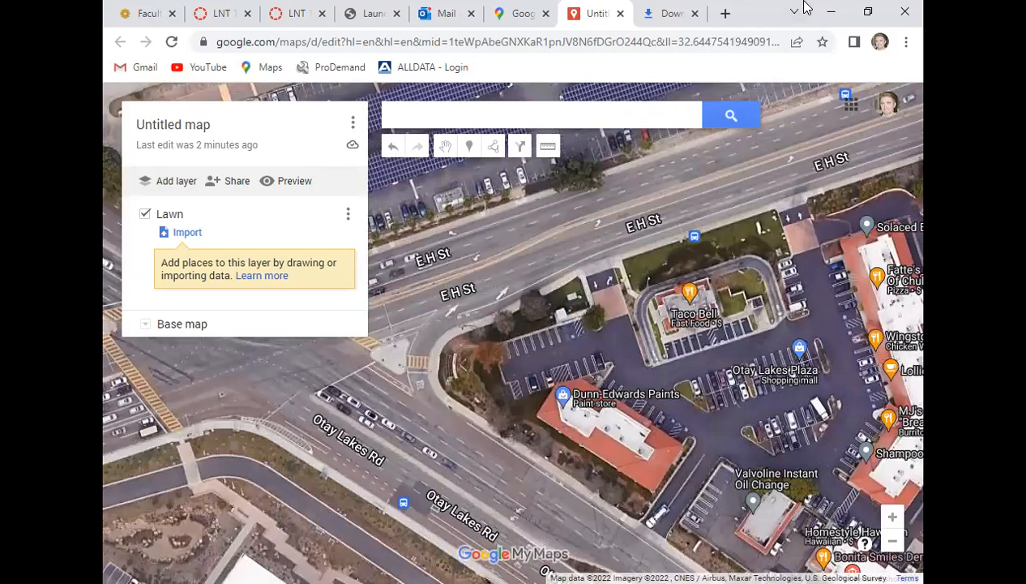
Open Google Maps in a new browser tab and show the Southwestern College area as satellite imagery.
left_click(727, 16)
type("map")
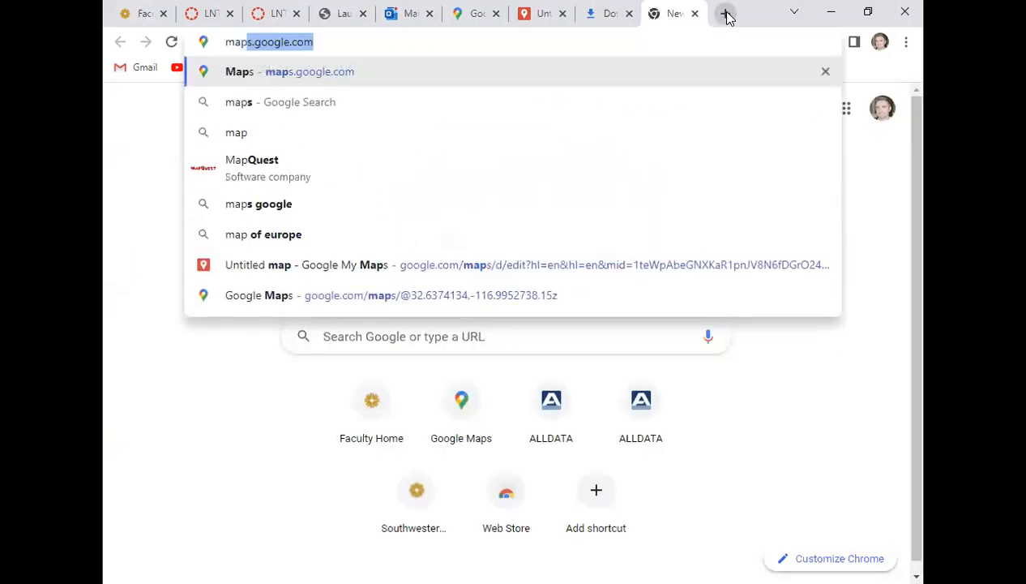
key("Return")
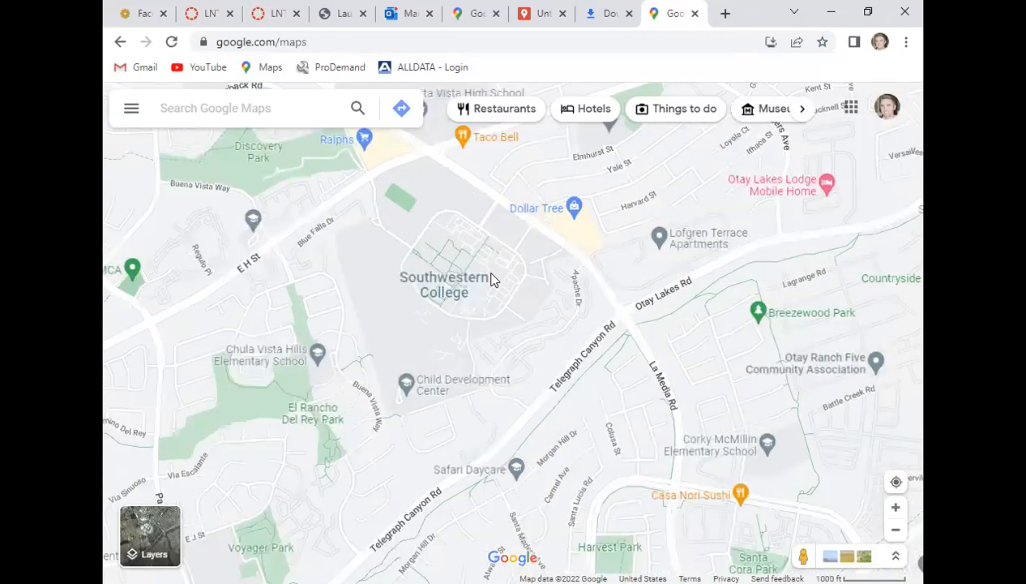
scroll(466, 242, "up", 3)
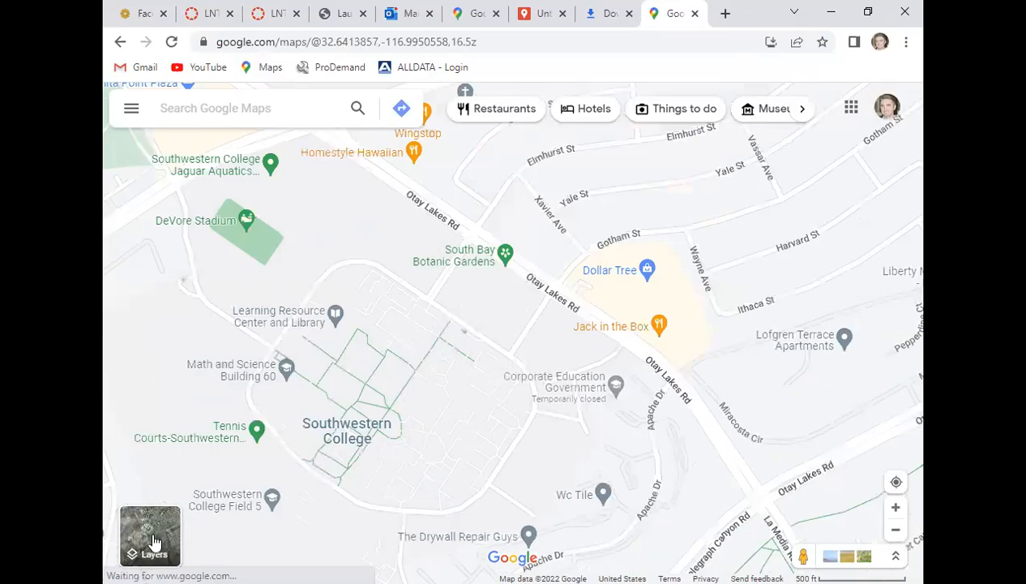
left_click(170, 519)
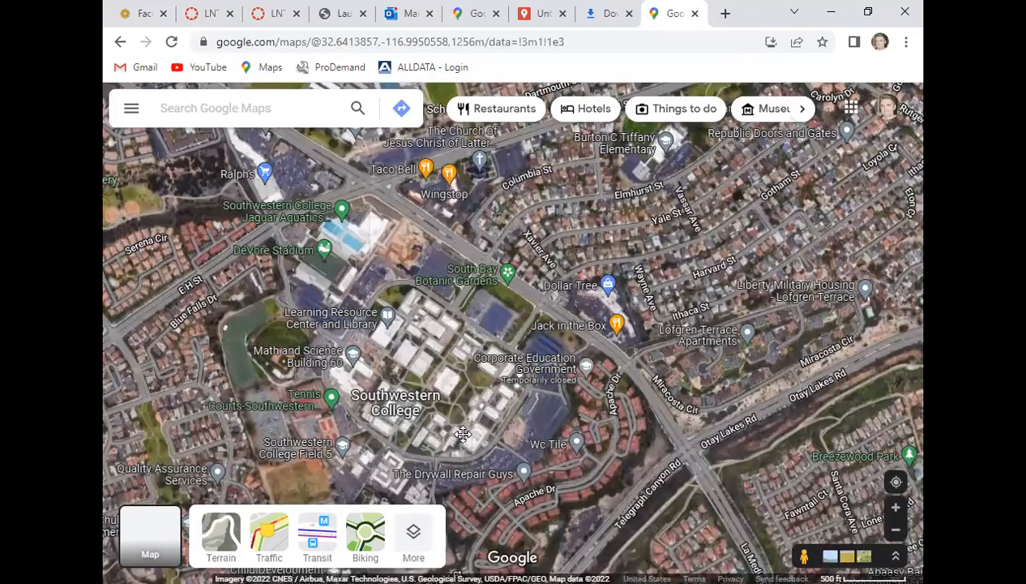
Enter Street View on Otay Lakes Rd alongside the Dunn-Edwards Paints building.
left_click_drag(407, 213, 415, 344)
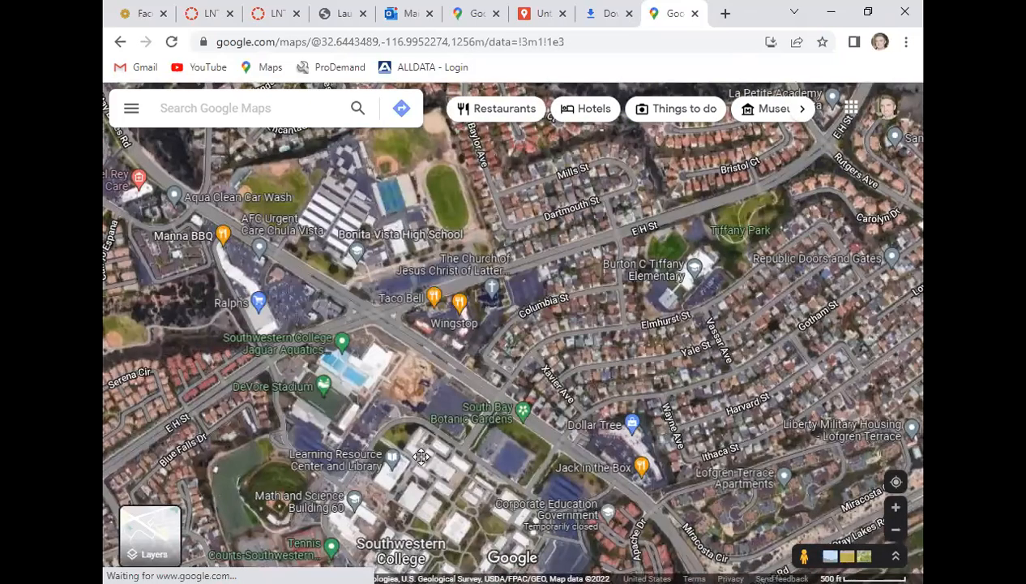
scroll(415, 345, "up", 10)
left_click_drag(797, 555, 471, 374)
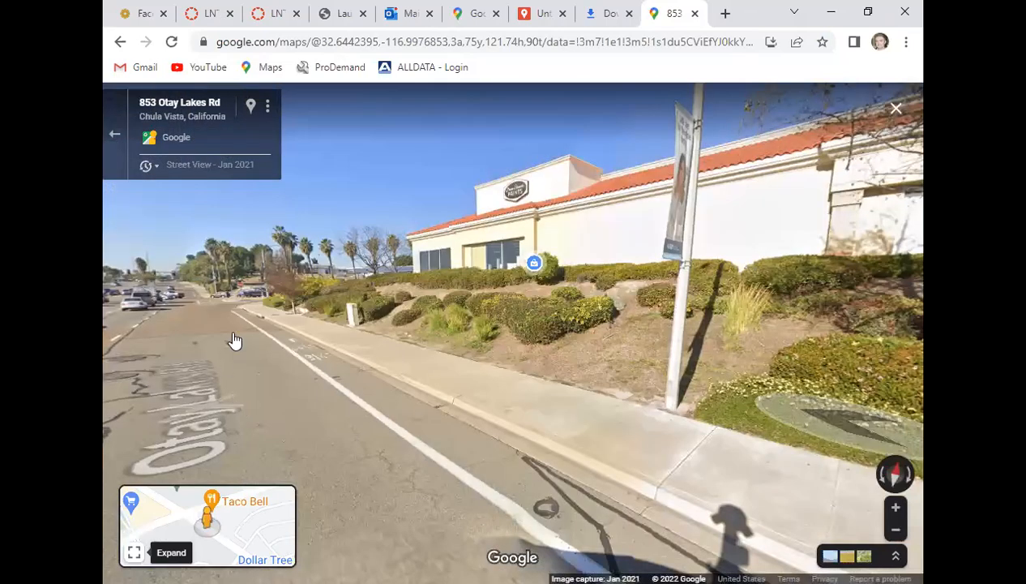
Advance through Street View along Otay Lakes Rd to the Otay Lakes Plaza sign at the E H St corner.
left_click(234, 341)
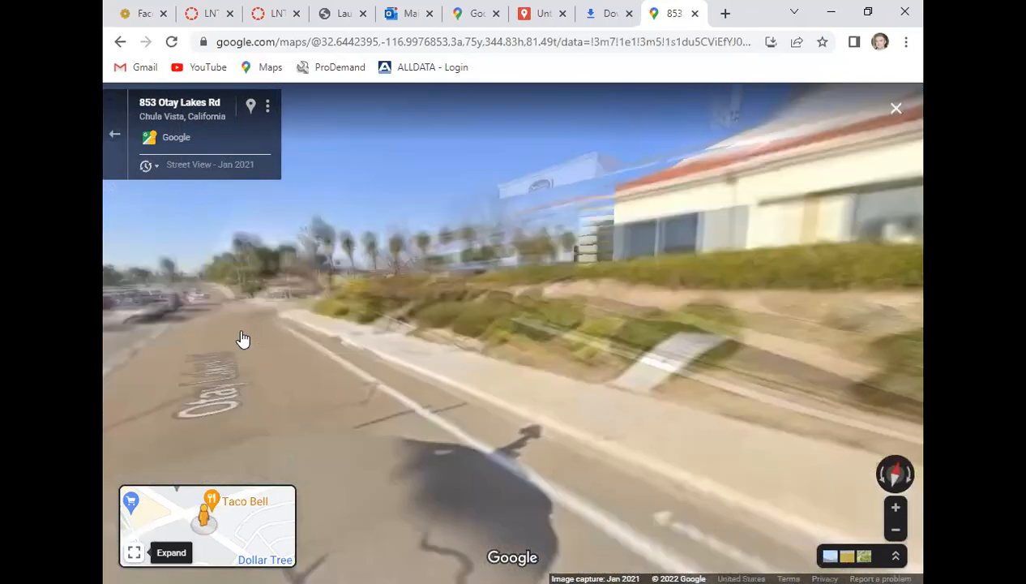
left_click(241, 339)
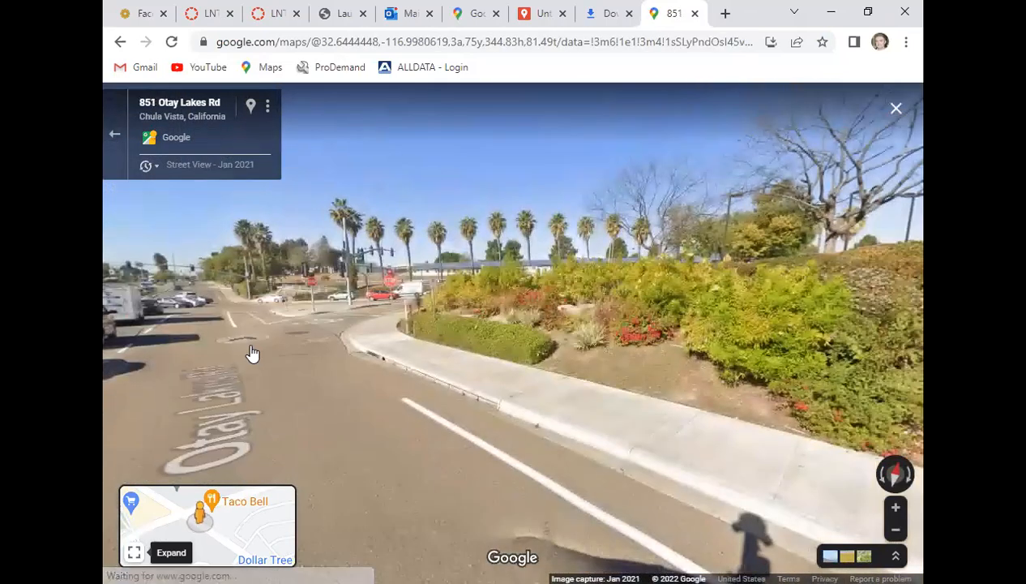
left_click(323, 371)
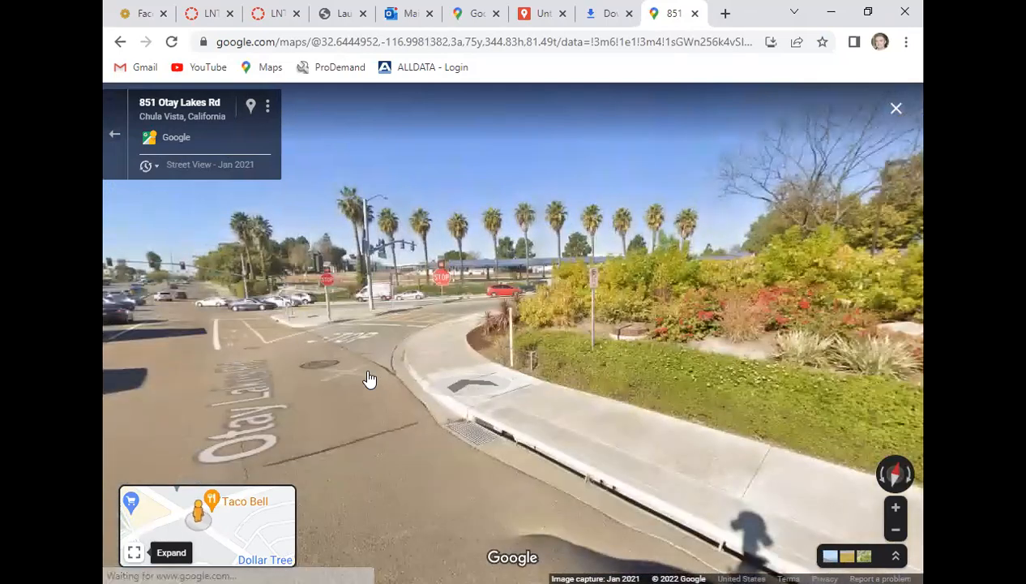
left_click(428, 339)
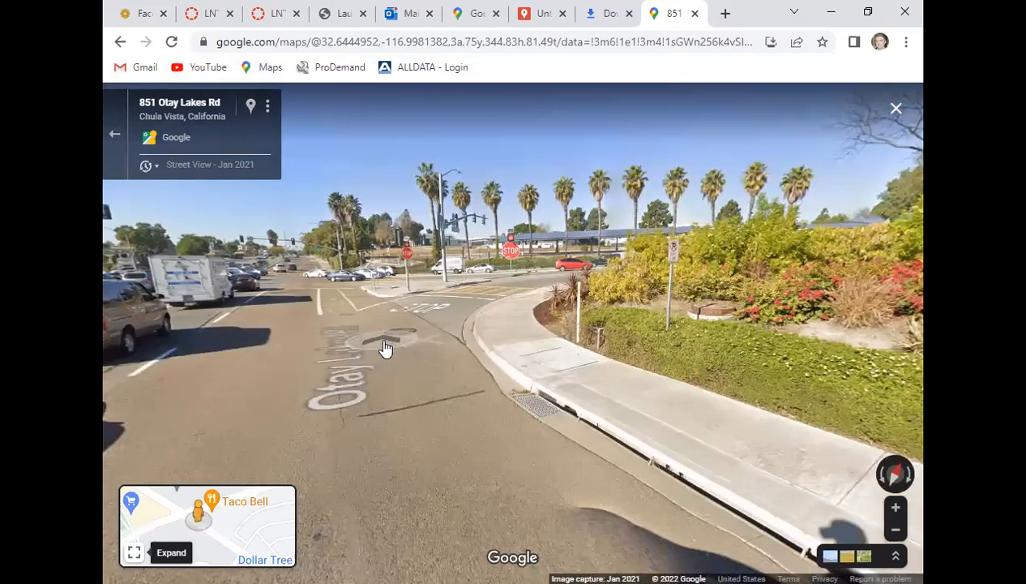
left_click(385, 348)
left_click(202, 350)
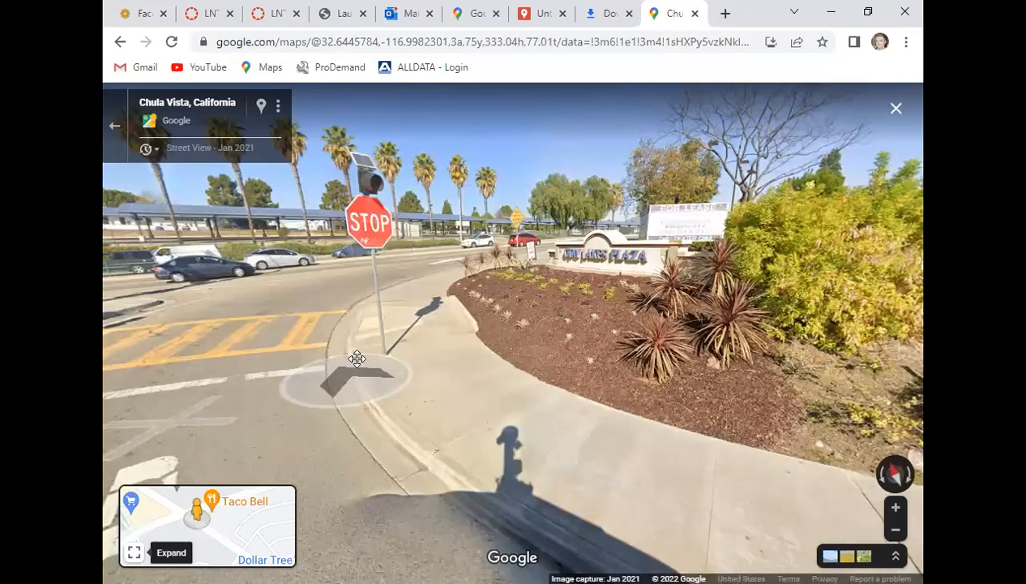
Examine the mulched bed, shrubs and groundcover around the Otay Lakes Plaza corner sign at street level.
left_click_drag(229, 346, 133, 323)
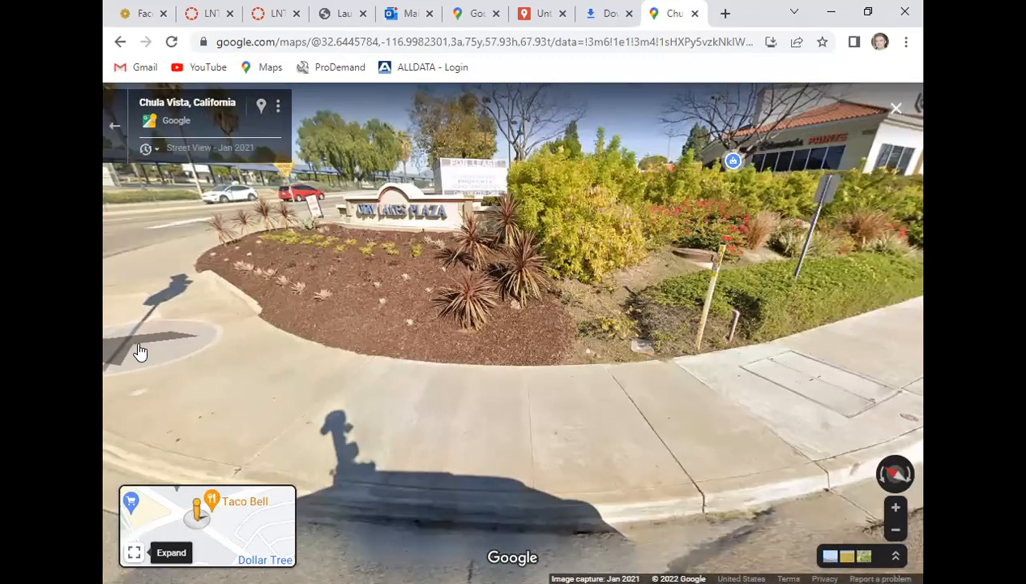
left_click_drag(443, 422, 287, 375)
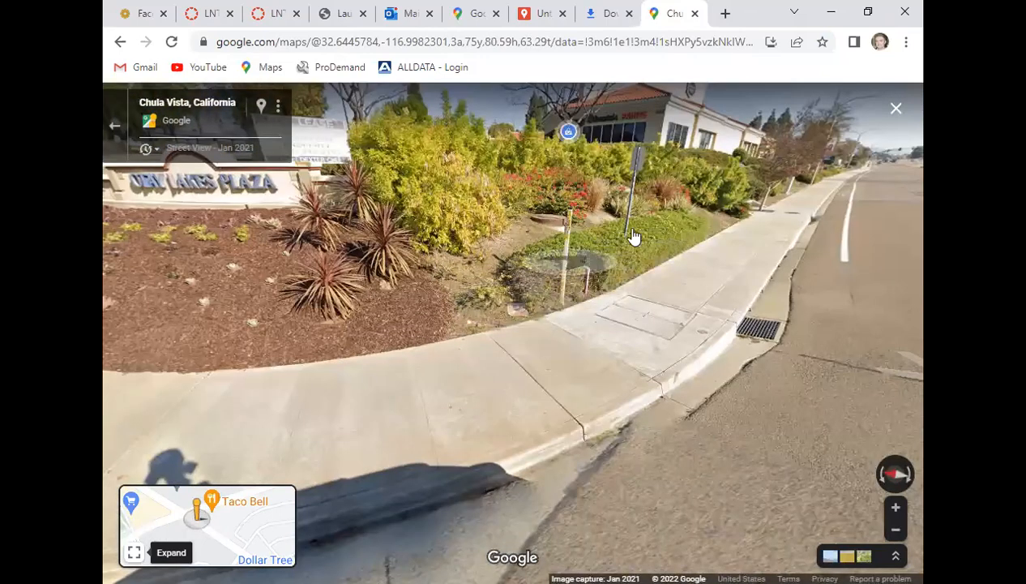
left_click_drag(533, 314, 514, 398)
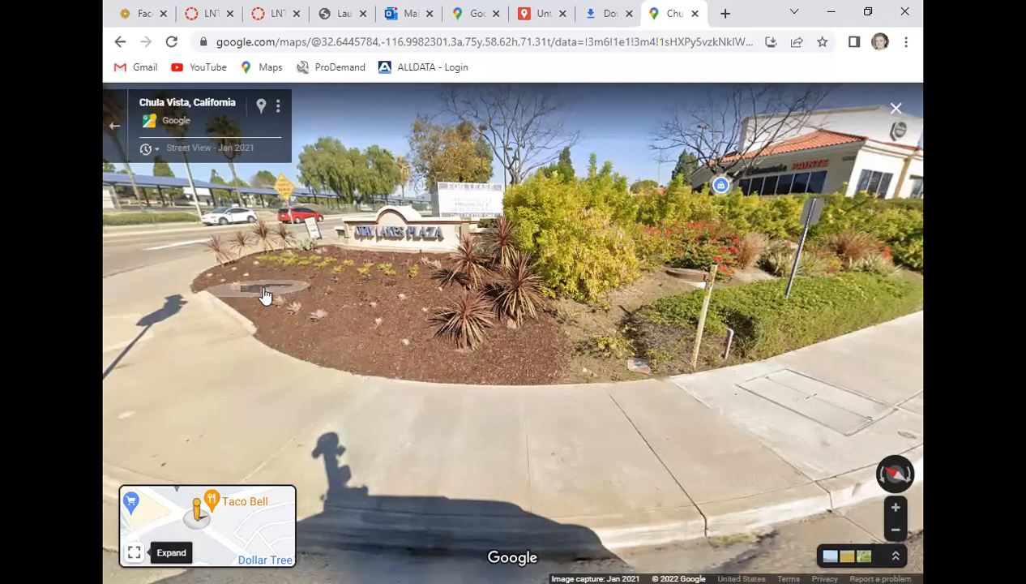
left_click_drag(520, 439, 603, 422)
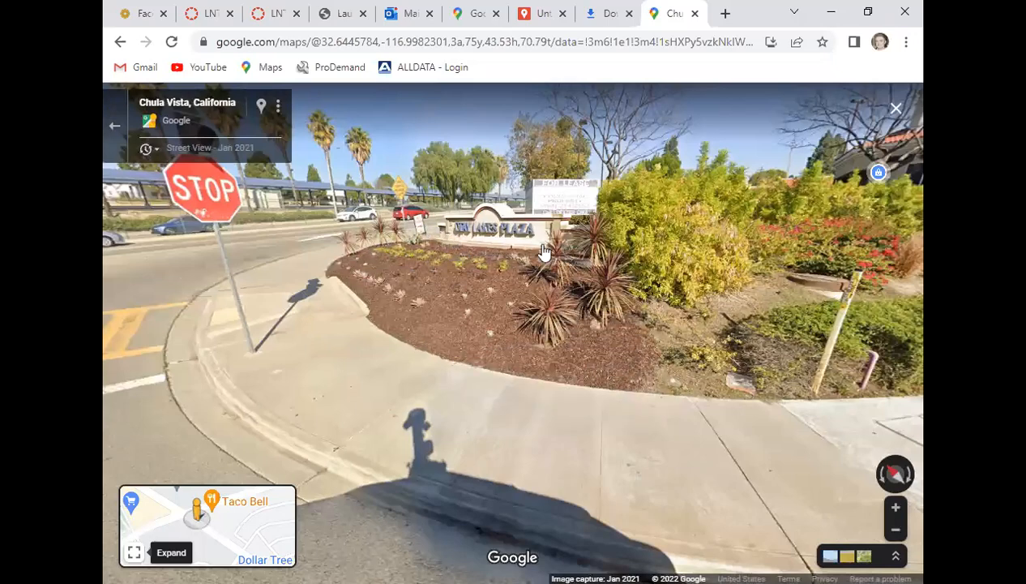
left_click_drag(638, 453, 540, 431)
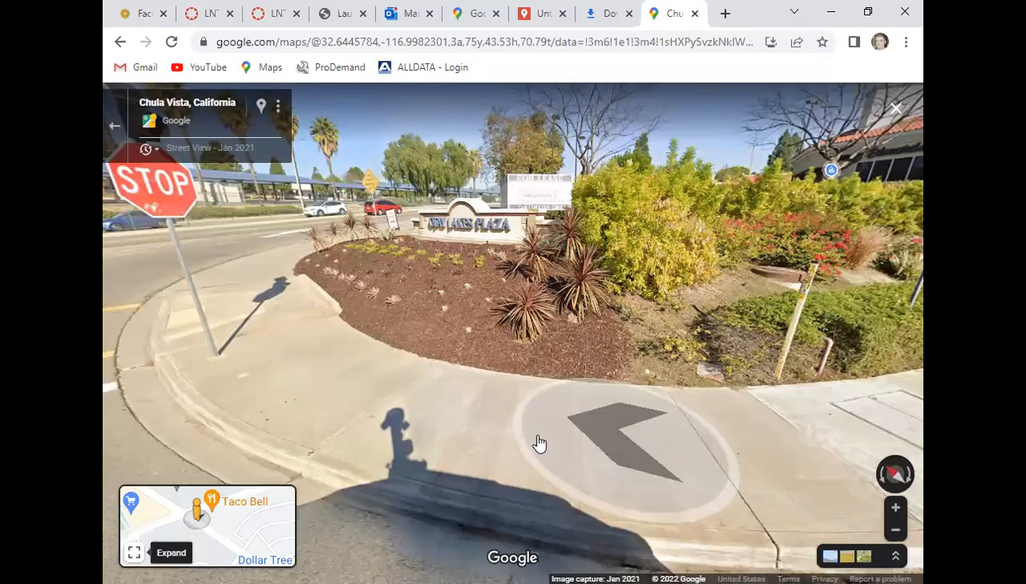
left_click(540, 443)
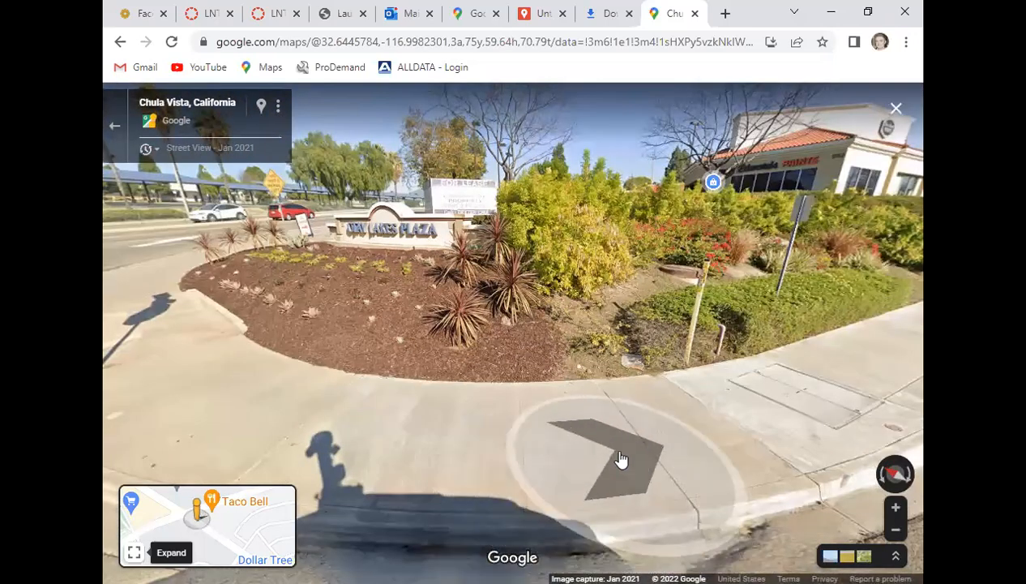
left_click_drag(618, 462, 524, 475)
left_click_drag(860, 429, 853, 428)
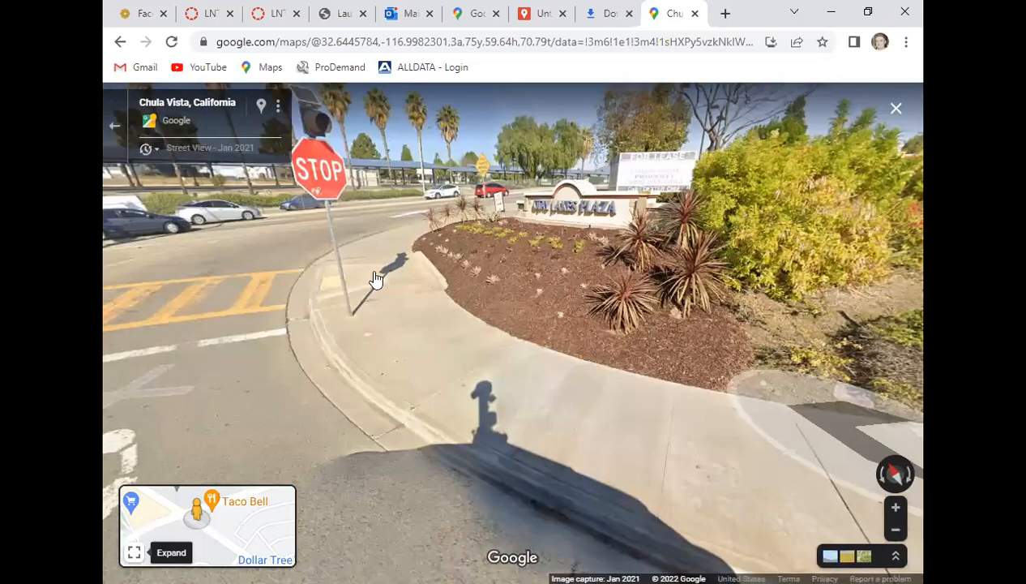
Follow the plaza's E H St frontage in Street View from the corner sign to Taco Bell, examining its lawn and hedges.
left_click(286, 263)
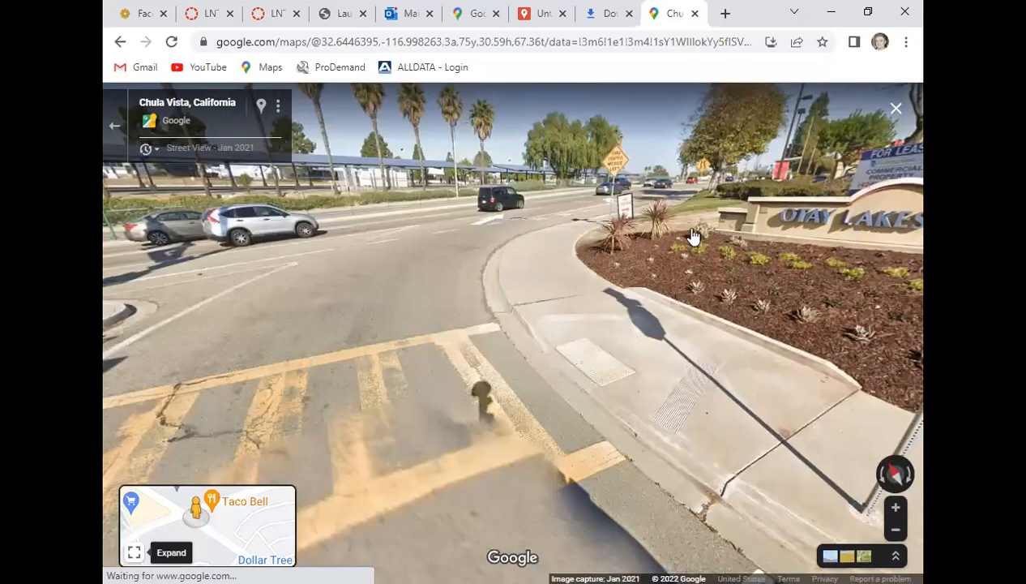
left_click(694, 237)
left_click_drag(587, 318, 204, 310)
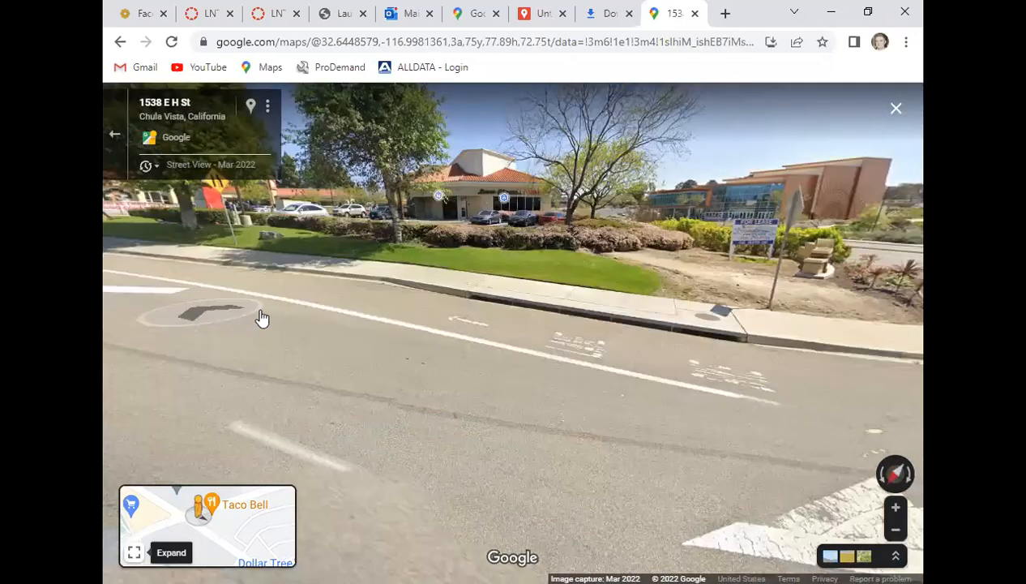
left_click_drag(396, 261, 554, 296)
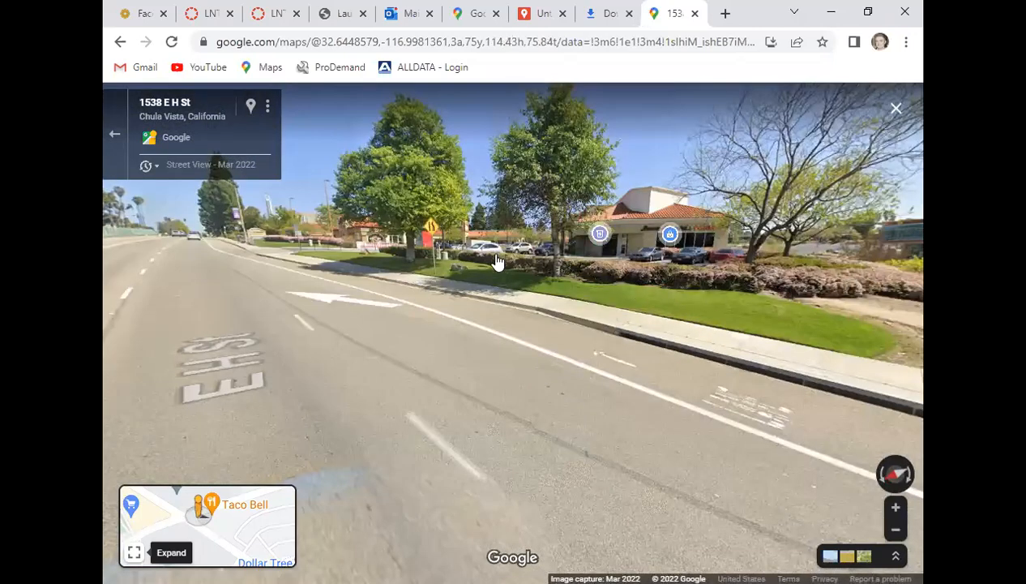
left_click(299, 305)
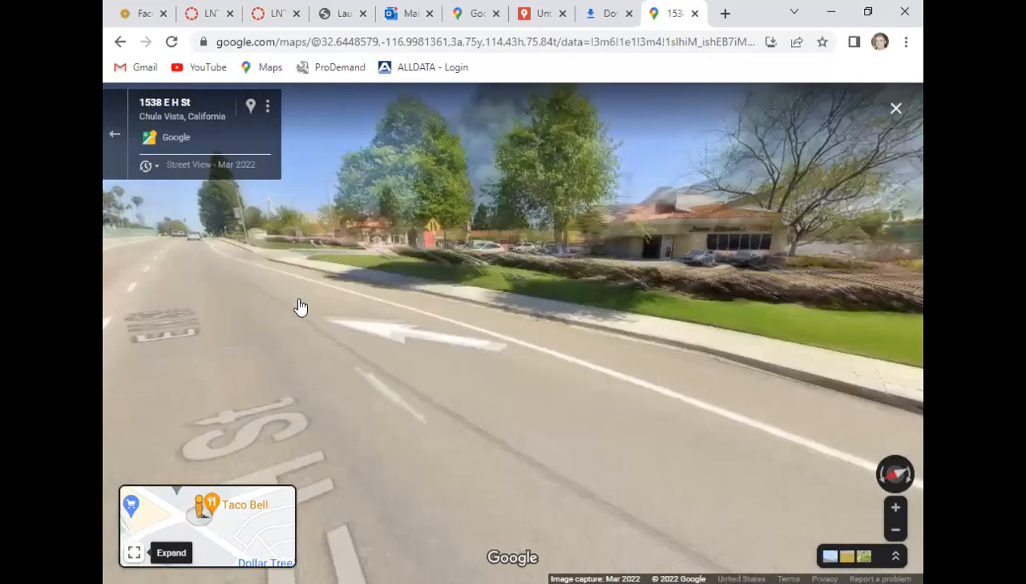
left_click(290, 290)
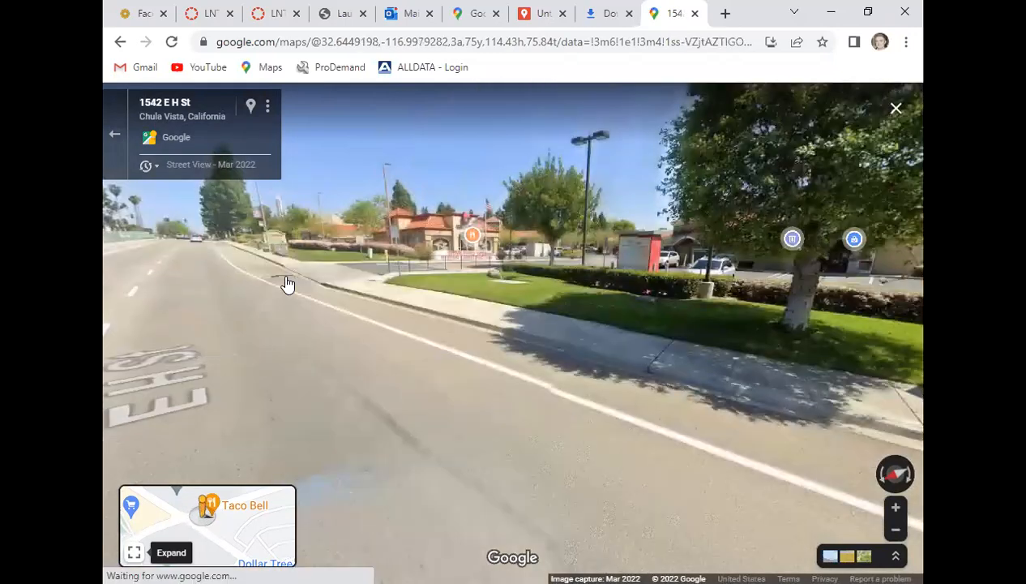
left_click(289, 285)
left_click(275, 289)
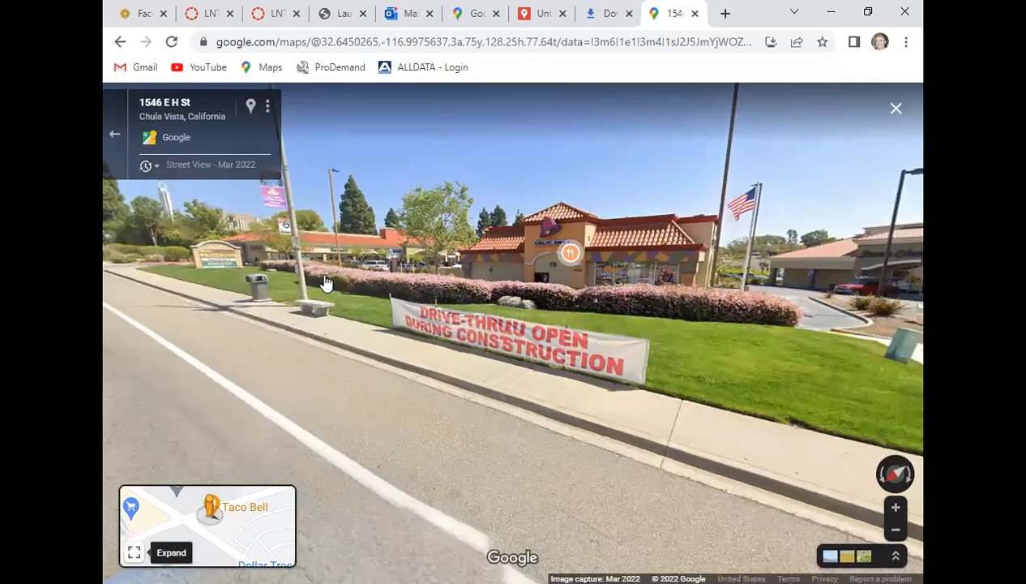
Follow E H St in Street View from Taco Bell to the plaza driveway at 1550 E H St, examining the roadside lawn and hedge.
left_click_drag(596, 315, 476, 310)
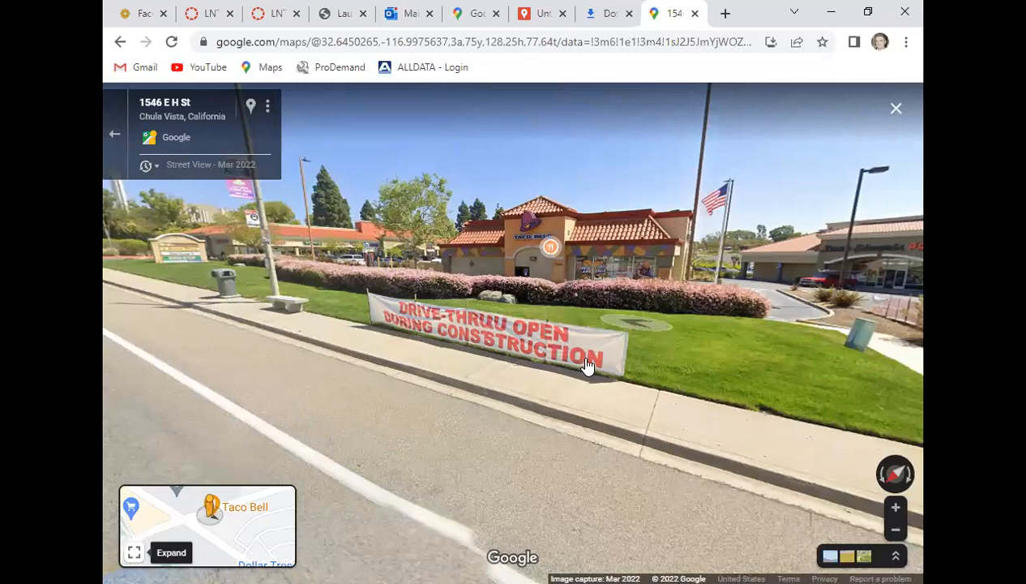
left_click(588, 339)
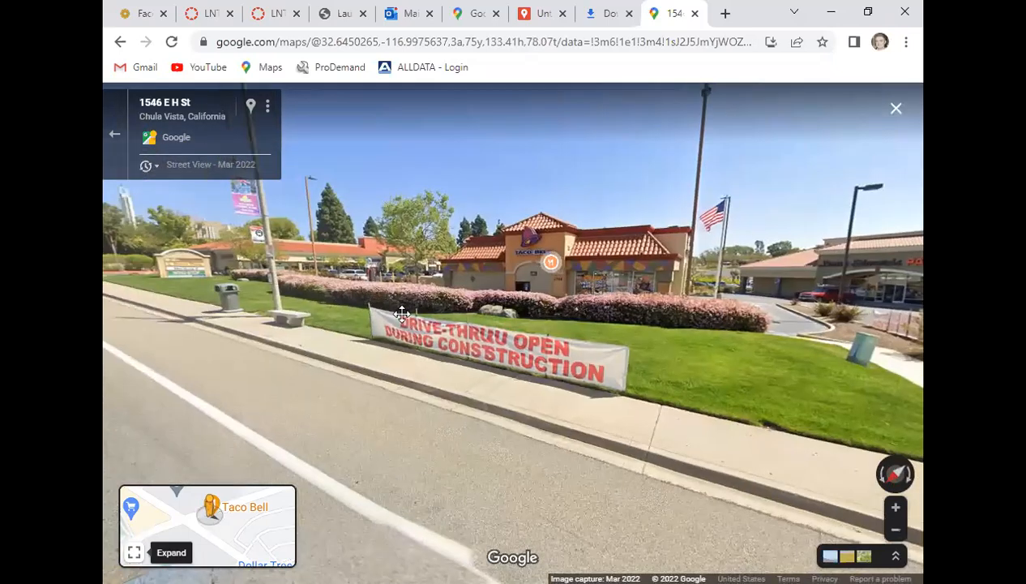
left_click_drag(261, 321, 398, 344)
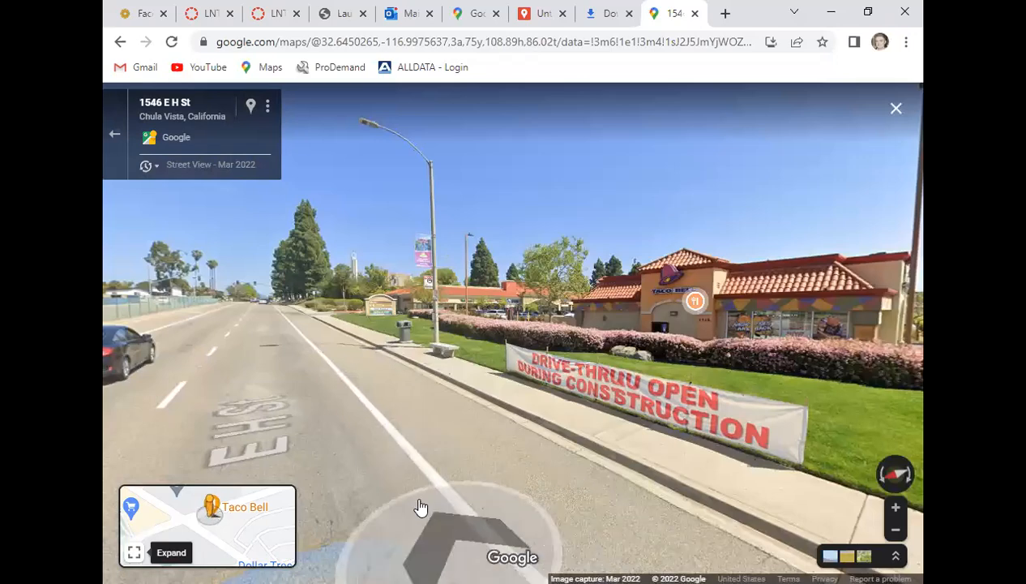
left_click(342, 379)
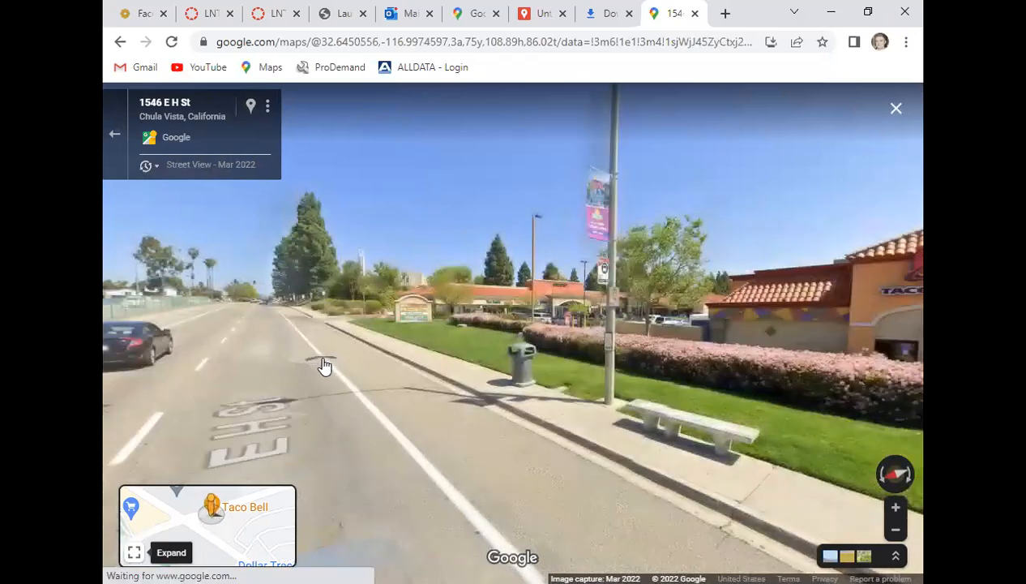
left_click(325, 367)
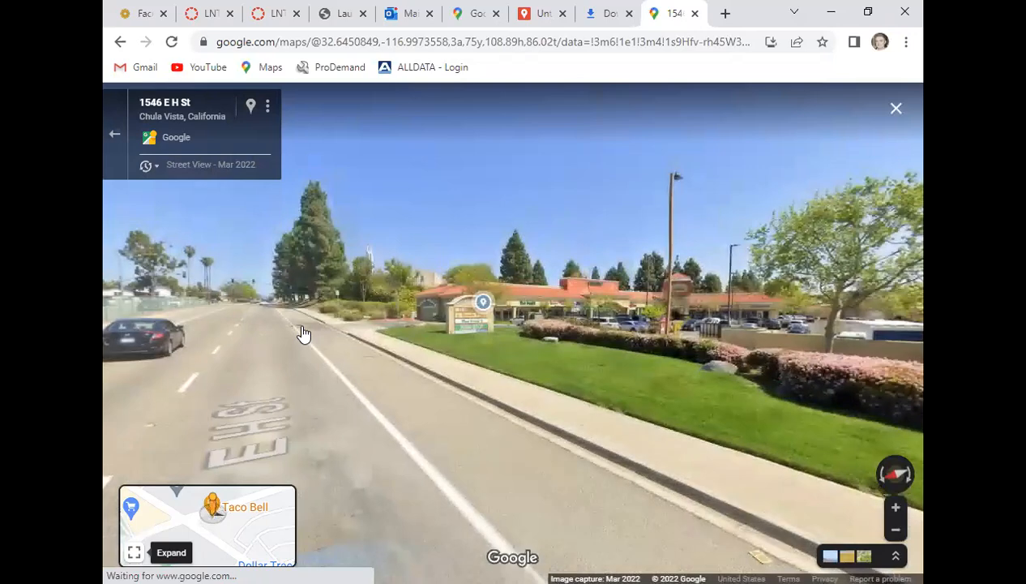
left_click(301, 335)
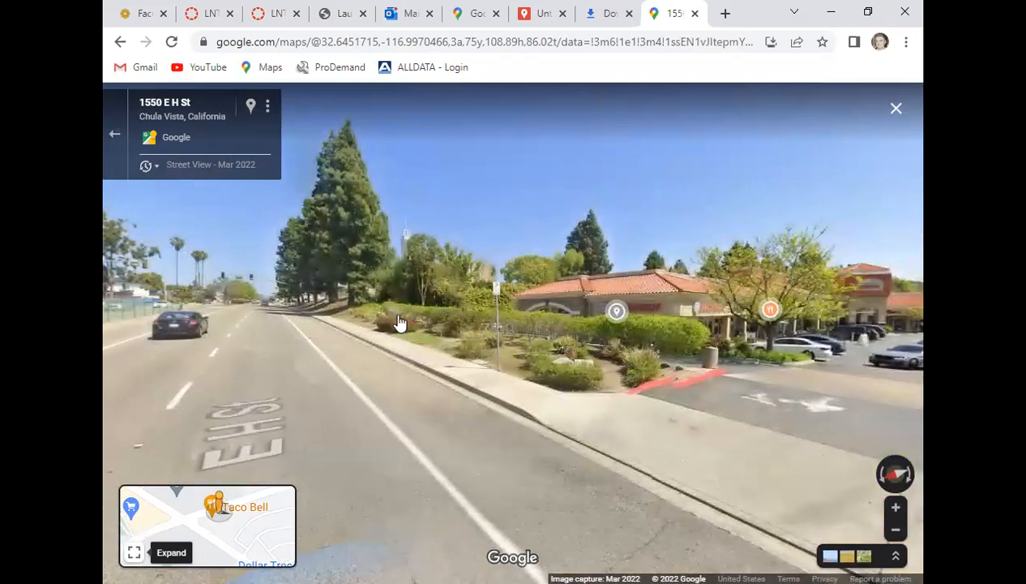
Enter the plaza parking lot from the E H St driveway in Street View and advance toward the Taco Bell drive-thru entrance.
left_click_drag(567, 363, 240, 347)
left_click(580, 376)
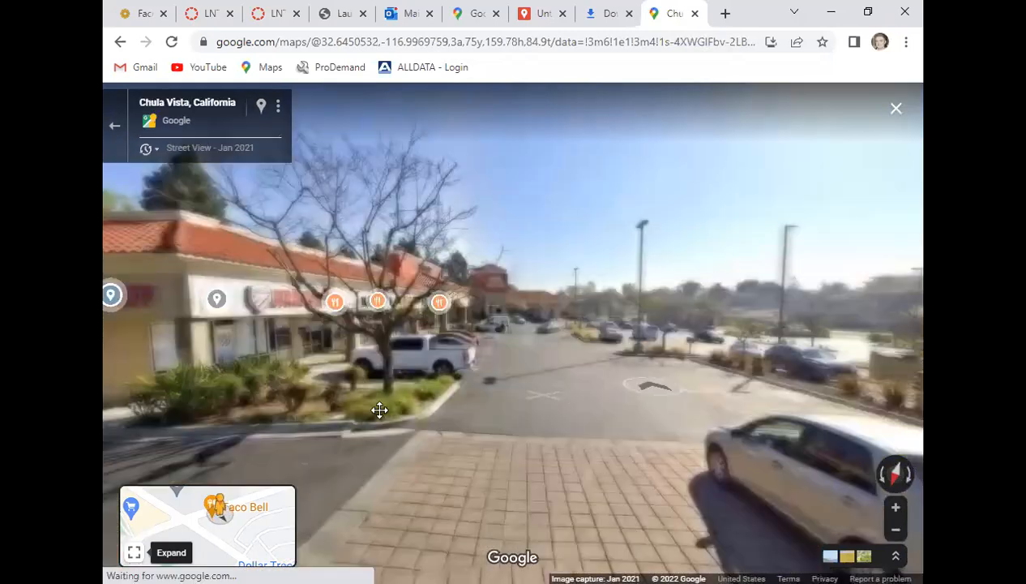
left_click_drag(379, 409, 347, 412)
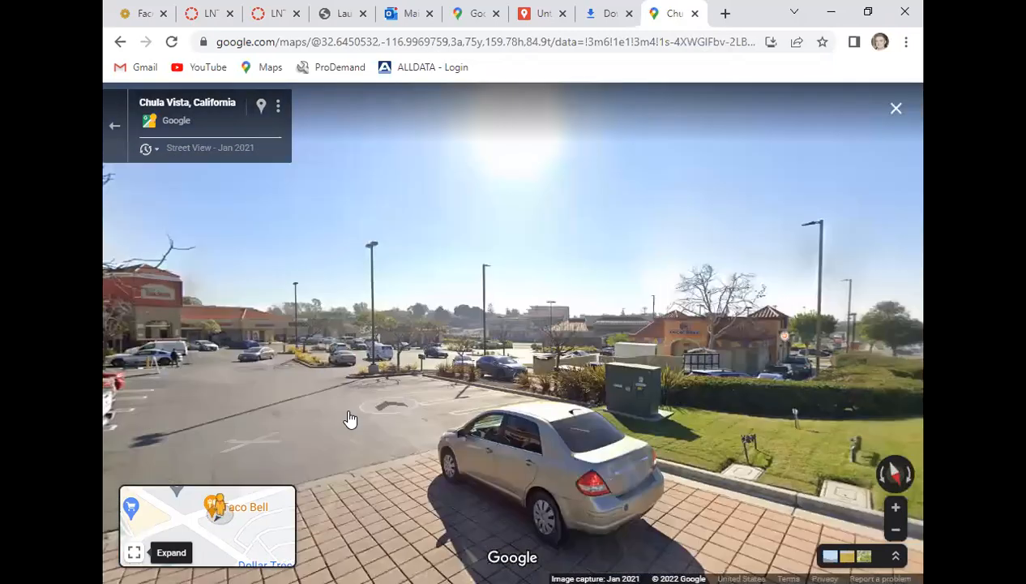
left_click(339, 419)
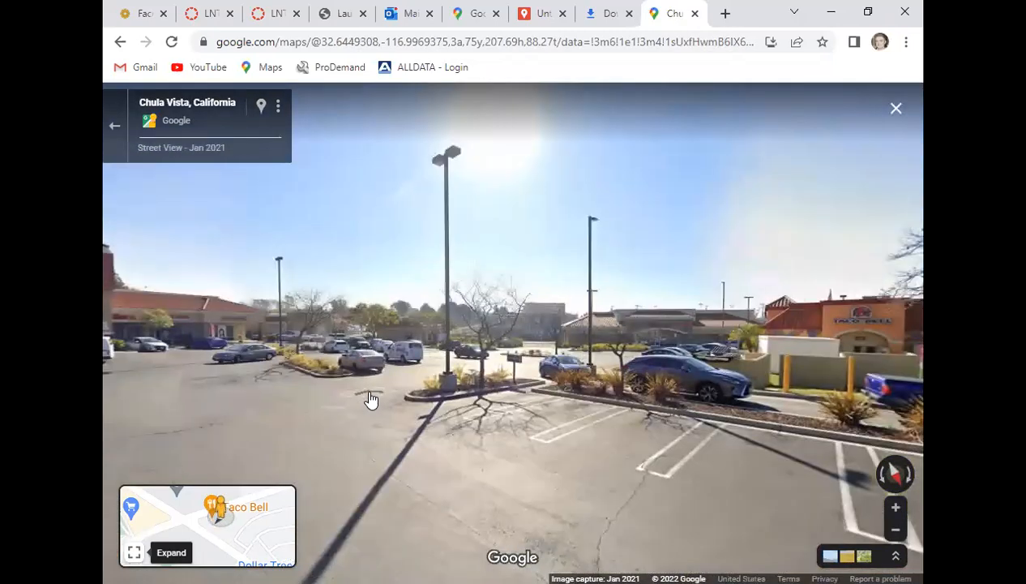
left_click(379, 410)
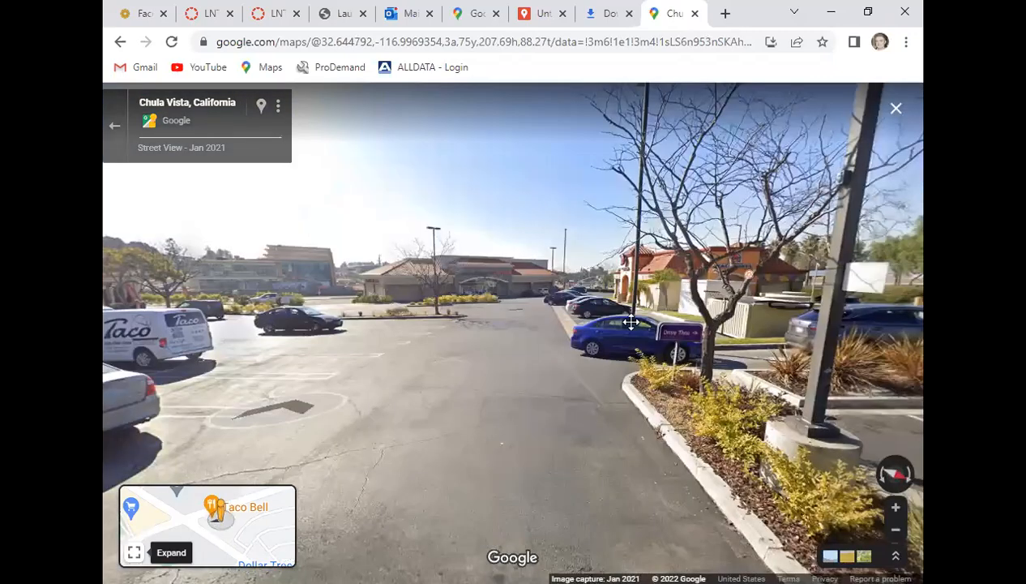
Examine the parking lot's planted islands and the landscaping beside the Taco Bell drive-thru and trash enclosure.
left_click(631, 323)
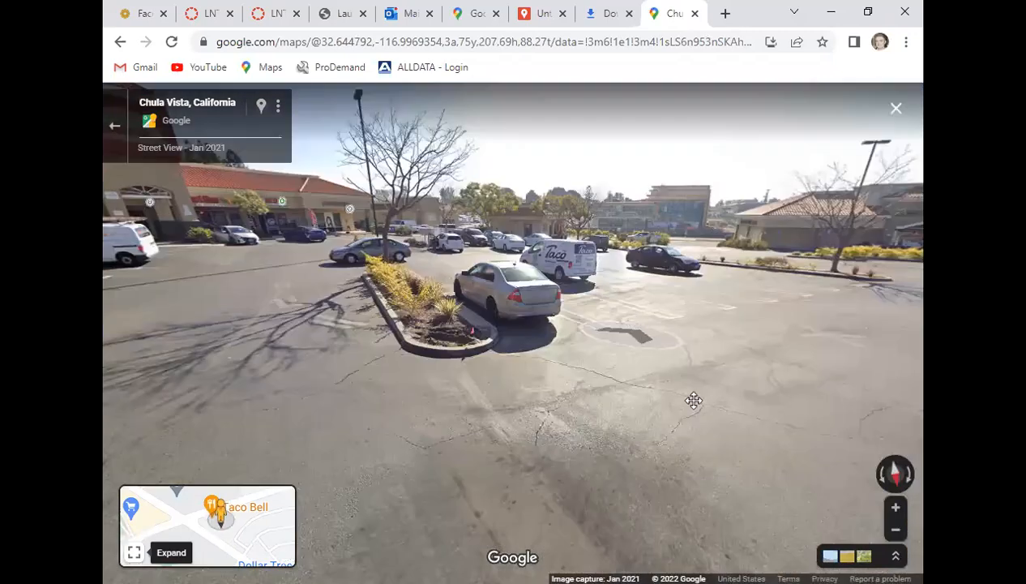
left_click(702, 416)
left_click(409, 379)
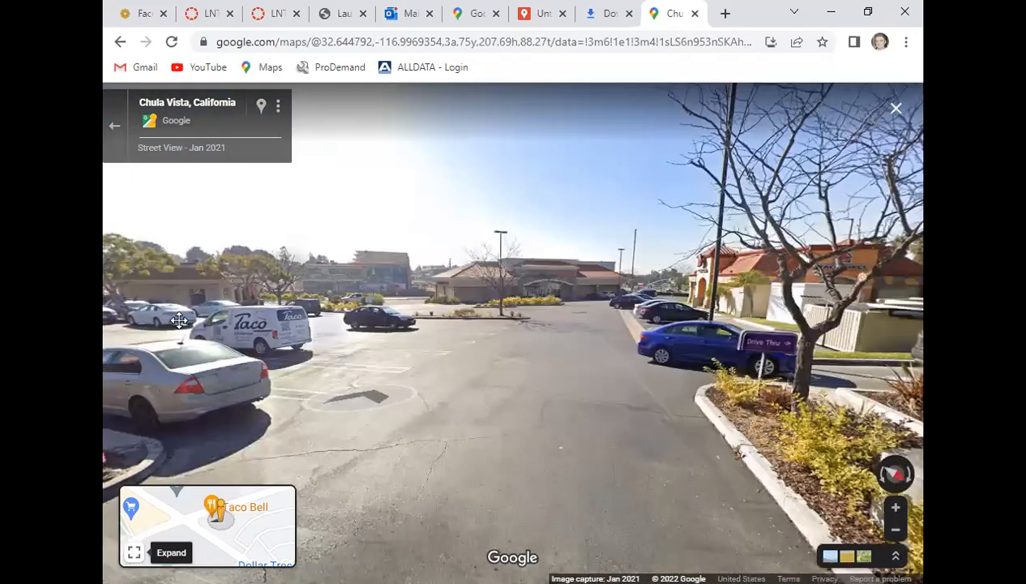
left_click(188, 333)
left_click(442, 301)
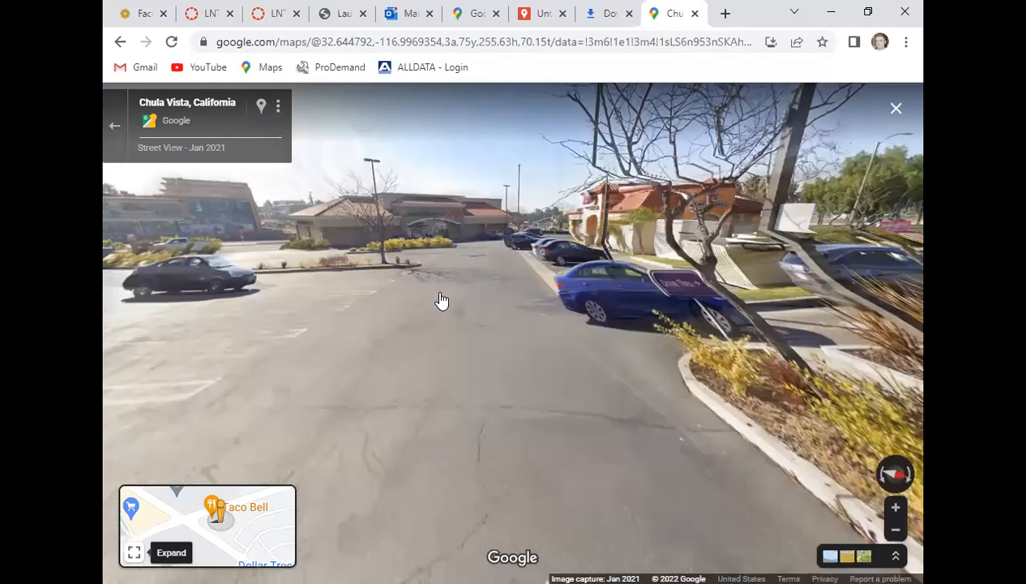
left_click_drag(515, 308, 112, 375)
left_click_drag(112, 319, 167, 301)
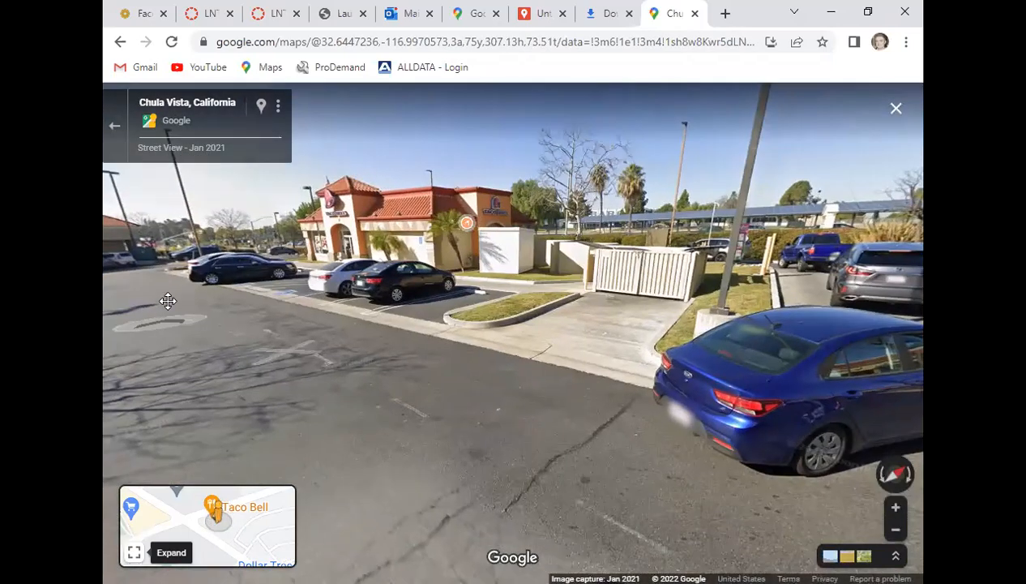
Move past the Taco Bell storefront in Street View and examine its grass strip, the drive-thru median and the island facing the paint store.
left_click_drag(366, 285, 542, 384)
left_click(350, 307)
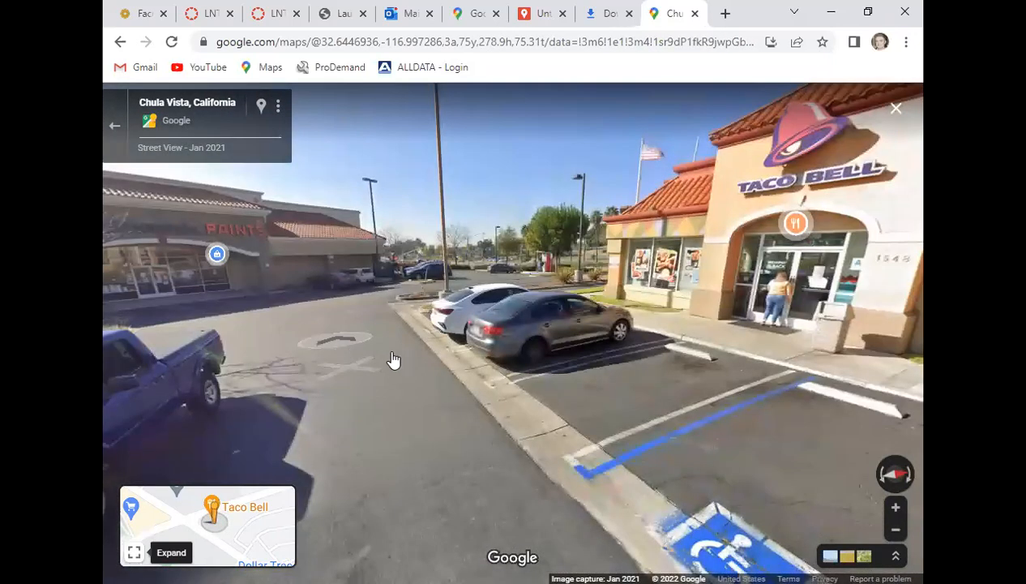
left_click(393, 360)
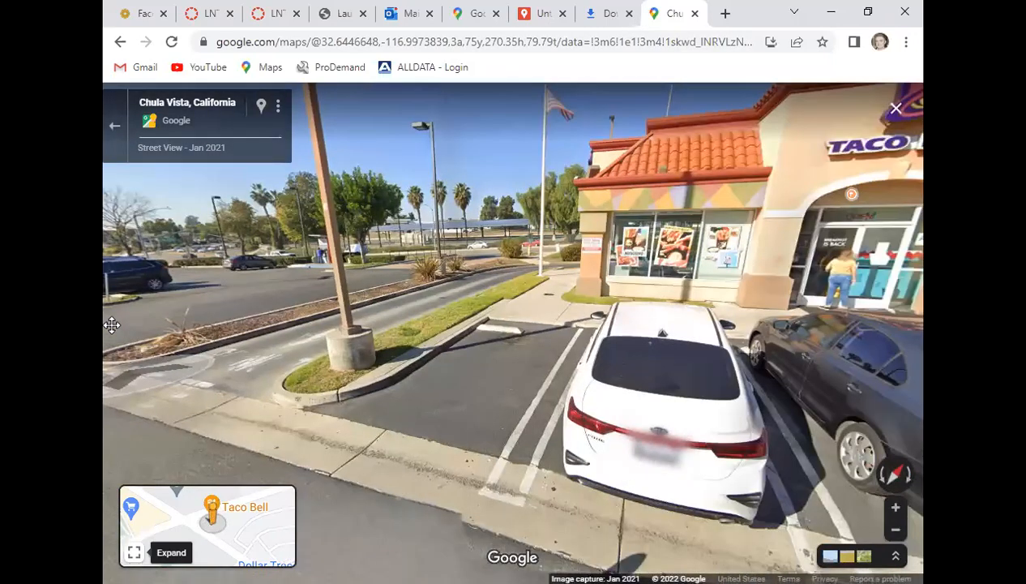
left_click_drag(119, 325, 342, 391)
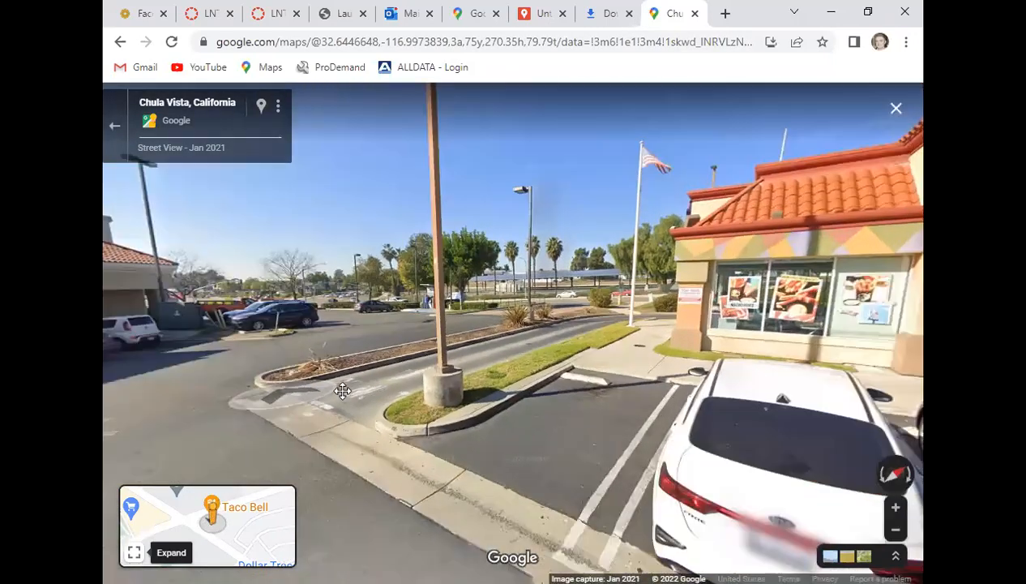
mouse_move(734, 305)
left_mouse_down()
mouse_move(421, 314)
mouse_move(740, 315)
left_mouse_up()
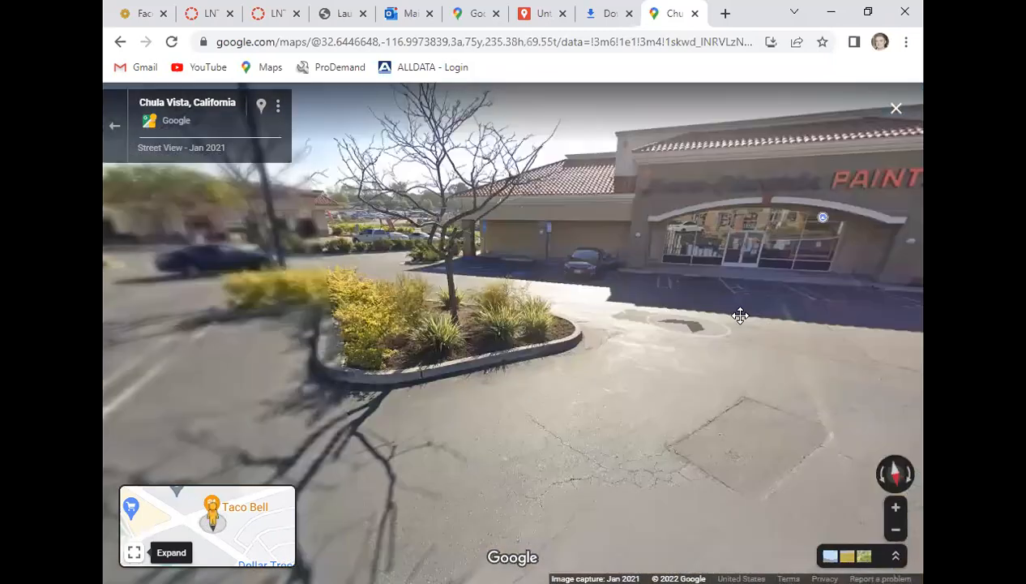
Inspect the planter beds between the paint store and the service garage, then continue past the garage toward the rear of the plaza.
left_click(409, 284)
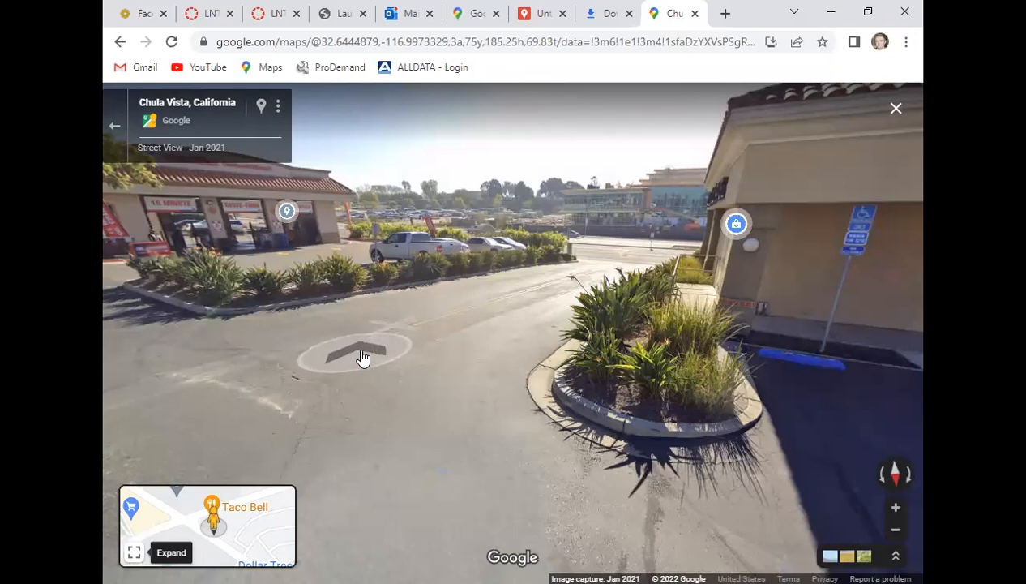
left_click_drag(344, 373, 791, 376)
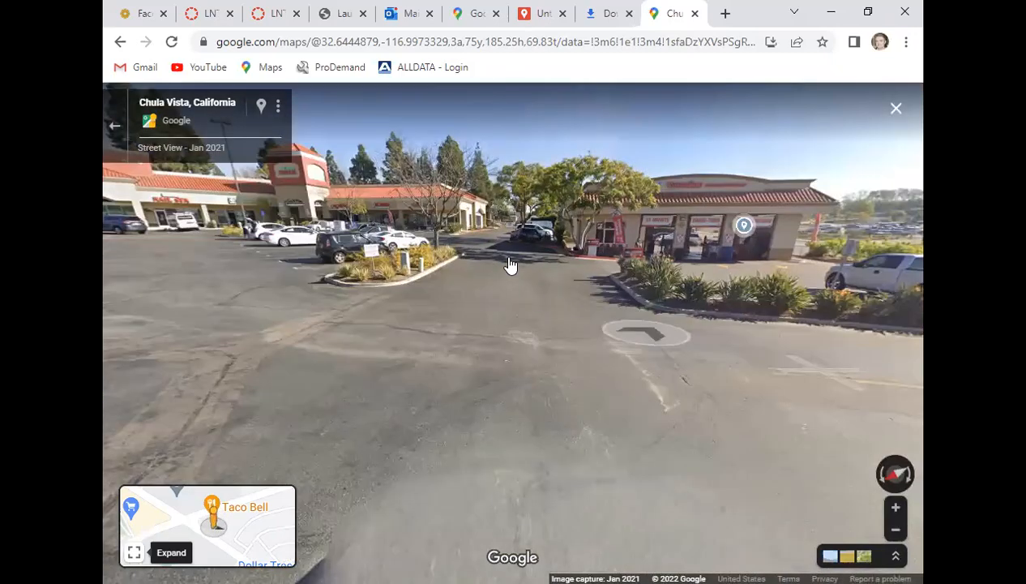
left_click(511, 260)
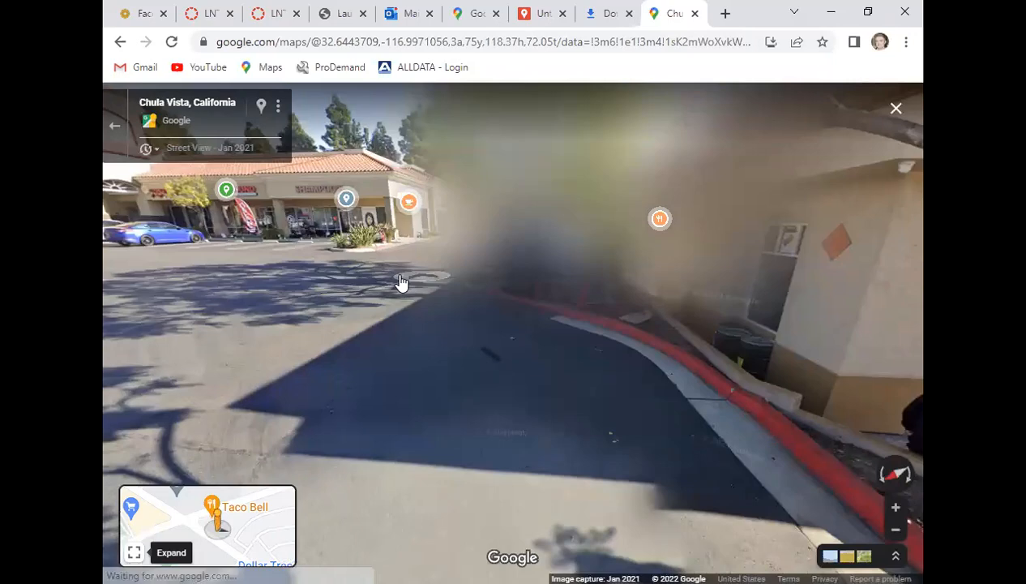
left_click(401, 282)
left_click(560, 259)
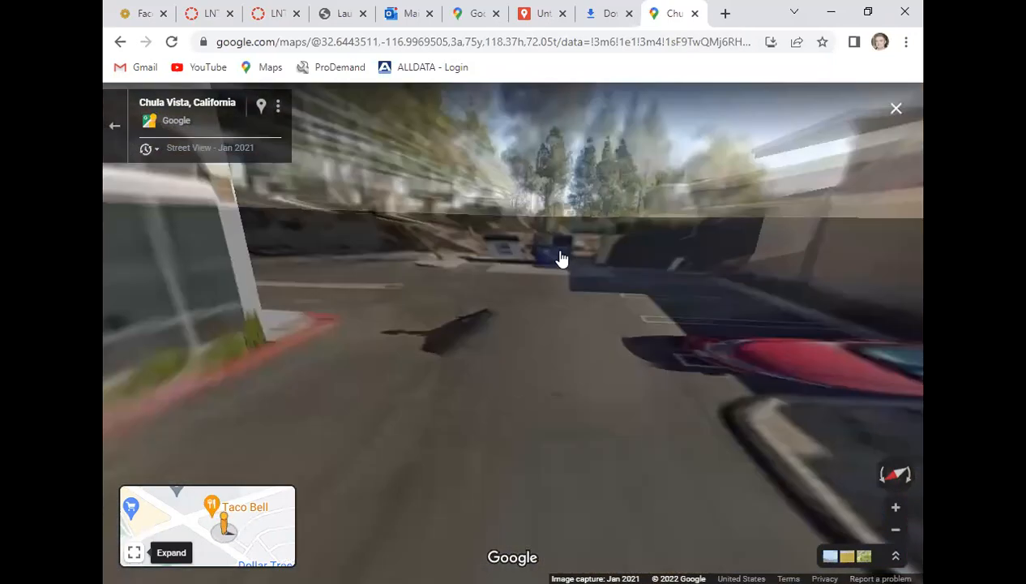
Travel the alley behind the plaza buildings in Street View, examining the tree islands and the planted retaining slope.
left_click_drag(412, 321, 688, 375)
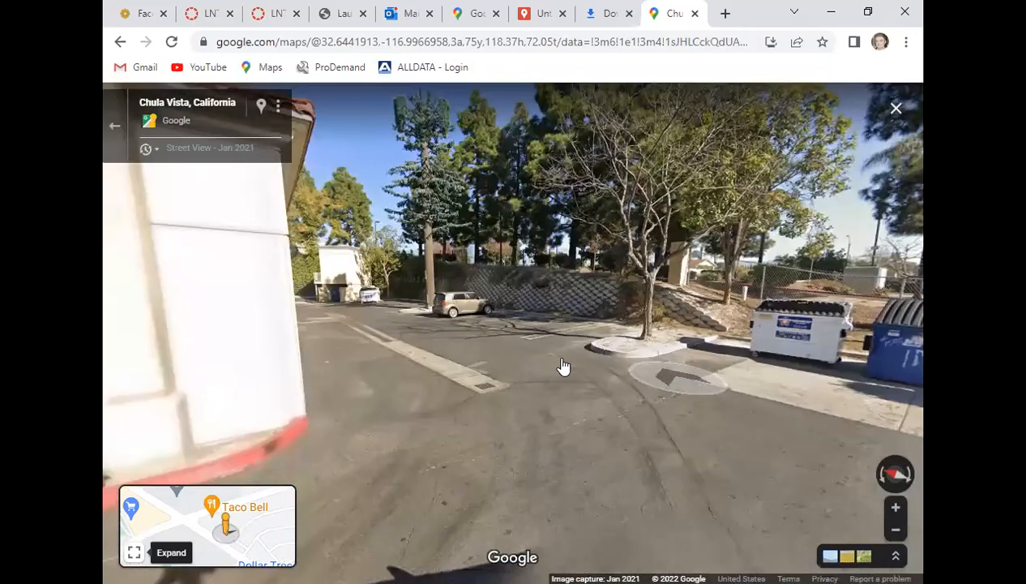
left_click(562, 362)
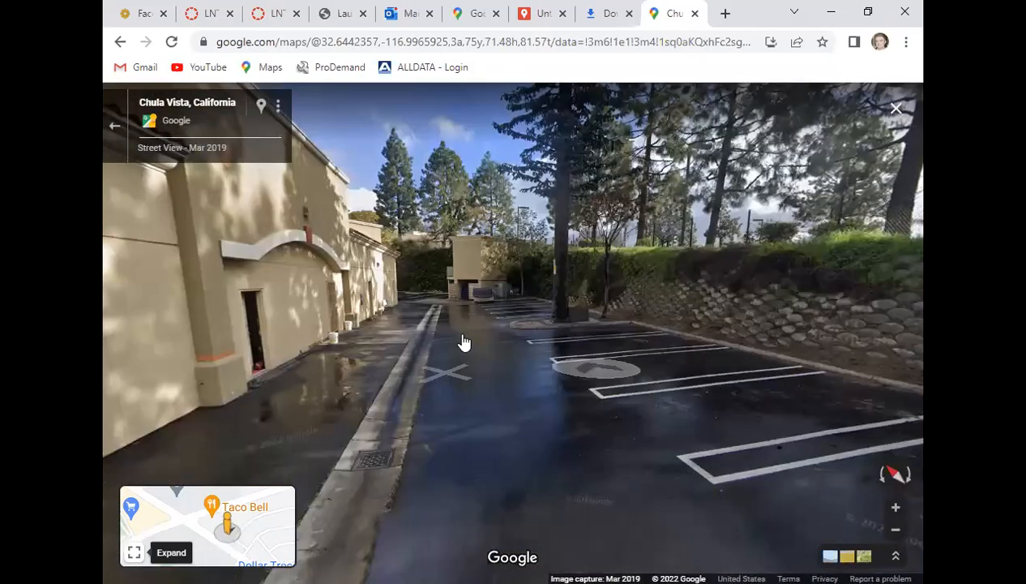
left_click(464, 343)
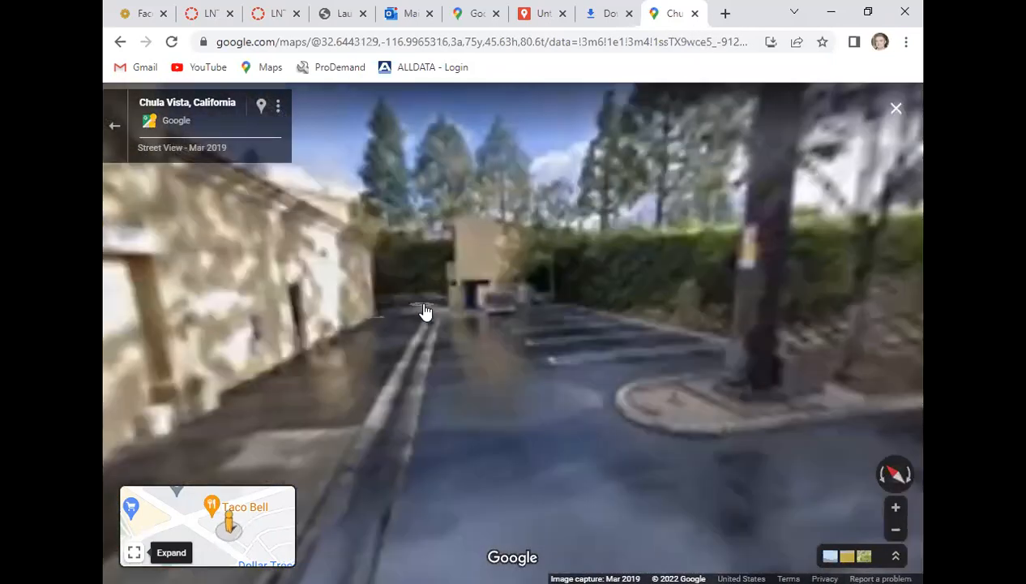
left_click(425, 315)
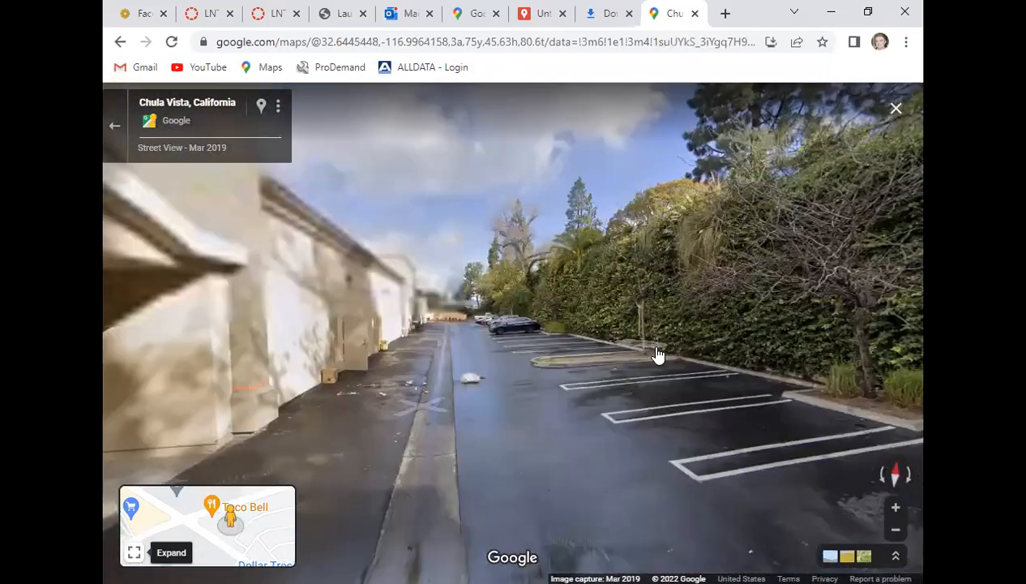
Examine the vine-covered wall, palm and grass planters along the rear parking stalls.
left_click(484, 357)
left_click_drag(789, 283, 392, 291)
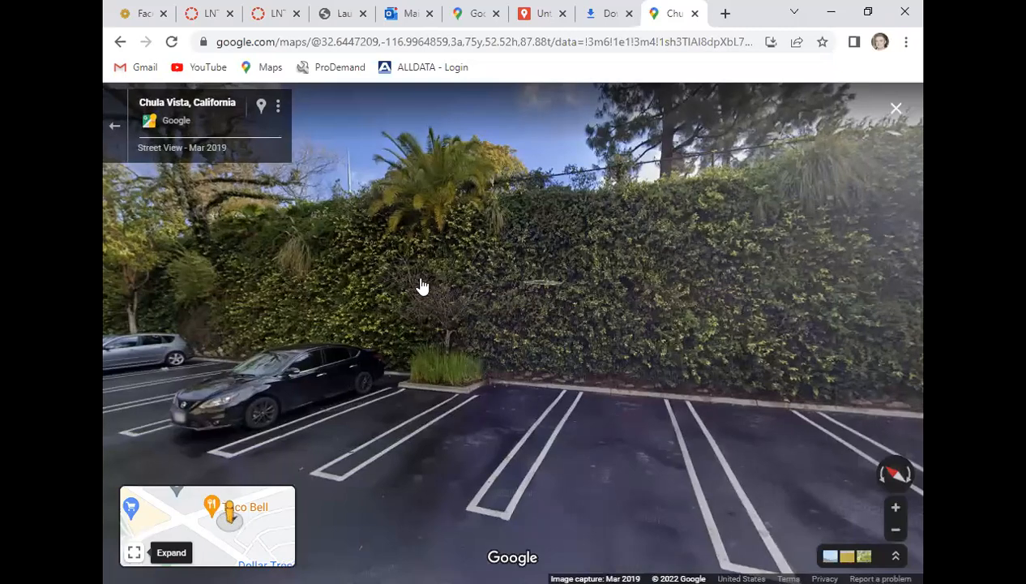
left_click_drag(493, 277, 511, 275)
left_click_drag(173, 302, 523, 297)
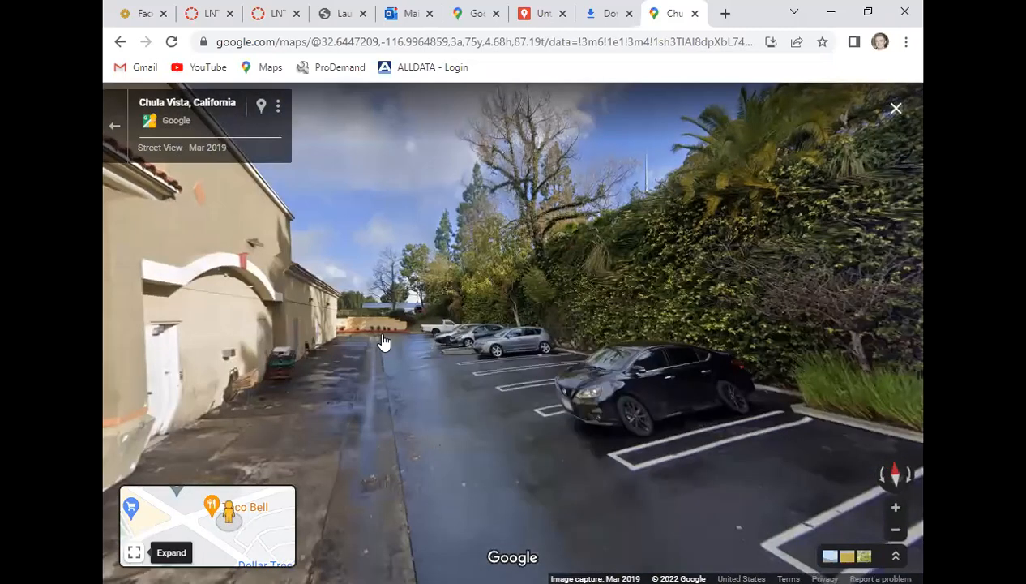
Round the end of the rear building in Street View and follow the shrub-lined white wall back to the E H St entrance.
left_click(383, 341)
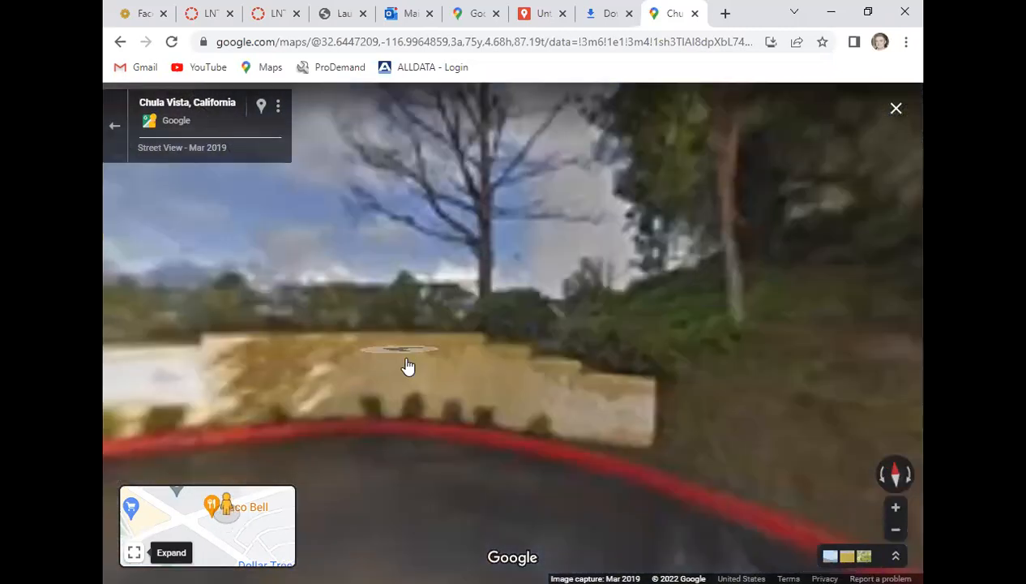
left_click_drag(389, 374, 900, 367)
left_click_drag(417, 381, 663, 373)
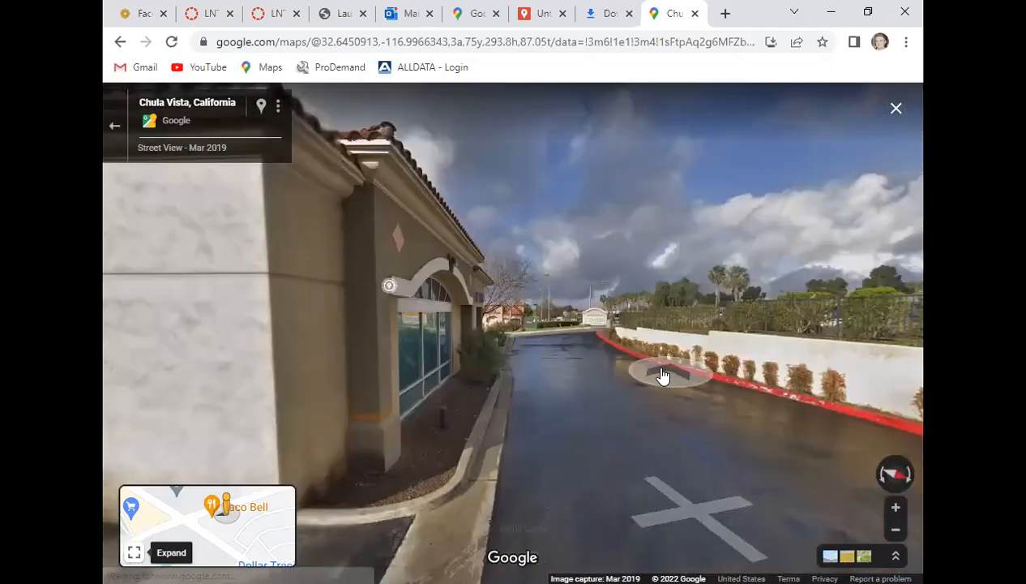
left_click(571, 356)
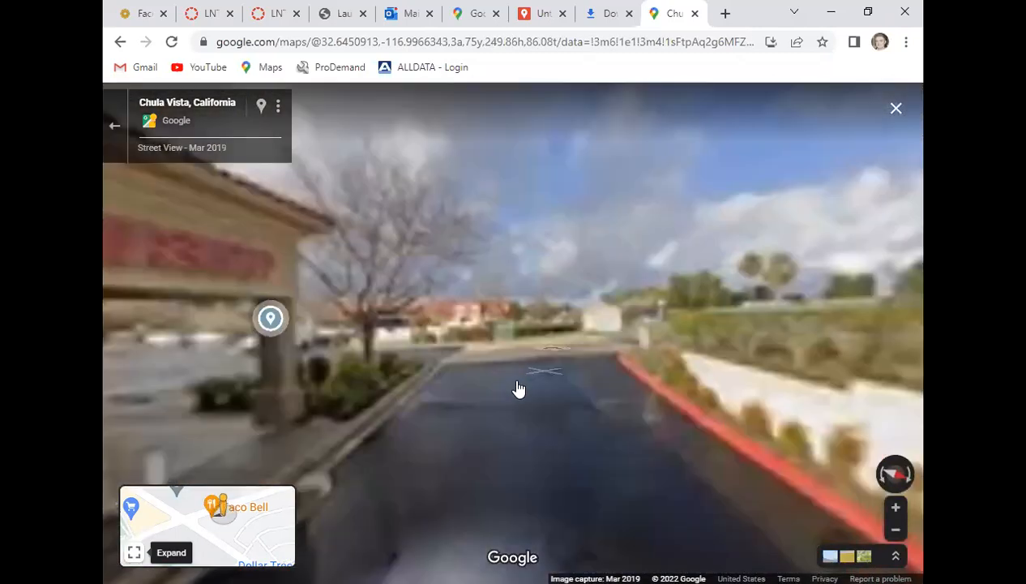
left_click(518, 385)
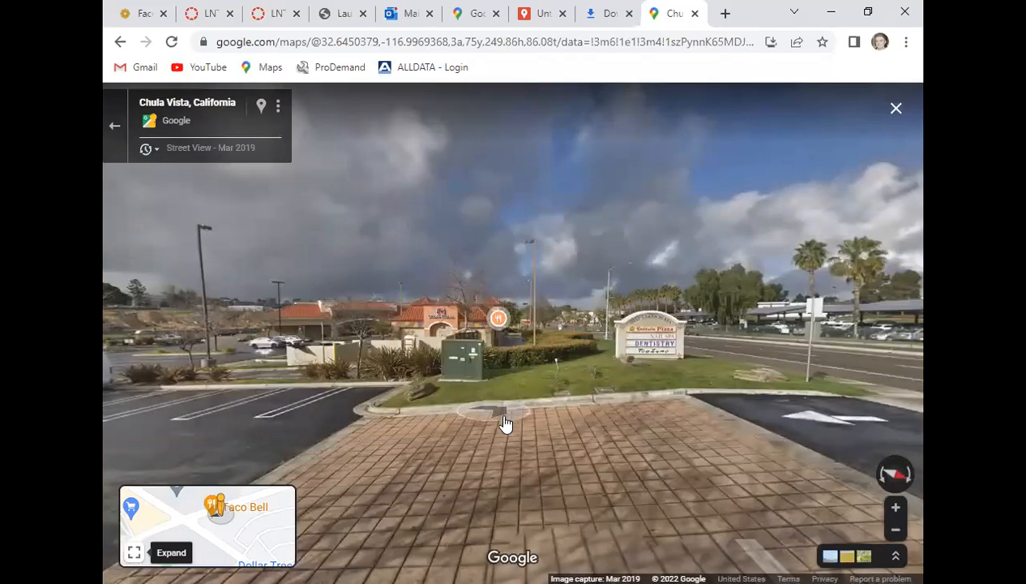
Return to the Google Maps page listing saved maps, switch it to satellite imagery and open the Untitled map dated November 1, 2022.
left_click(477, 14)
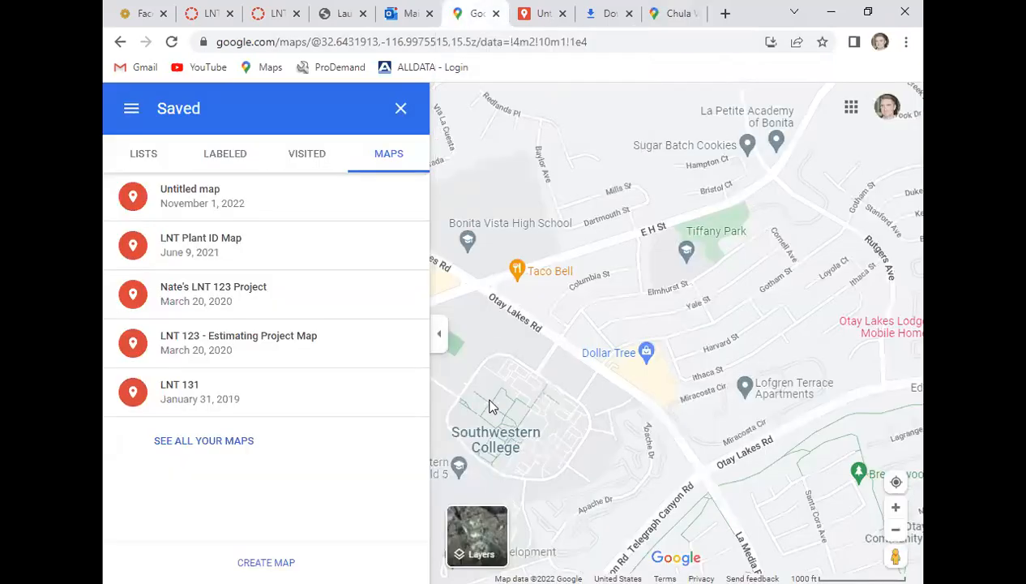
left_click(477, 532)
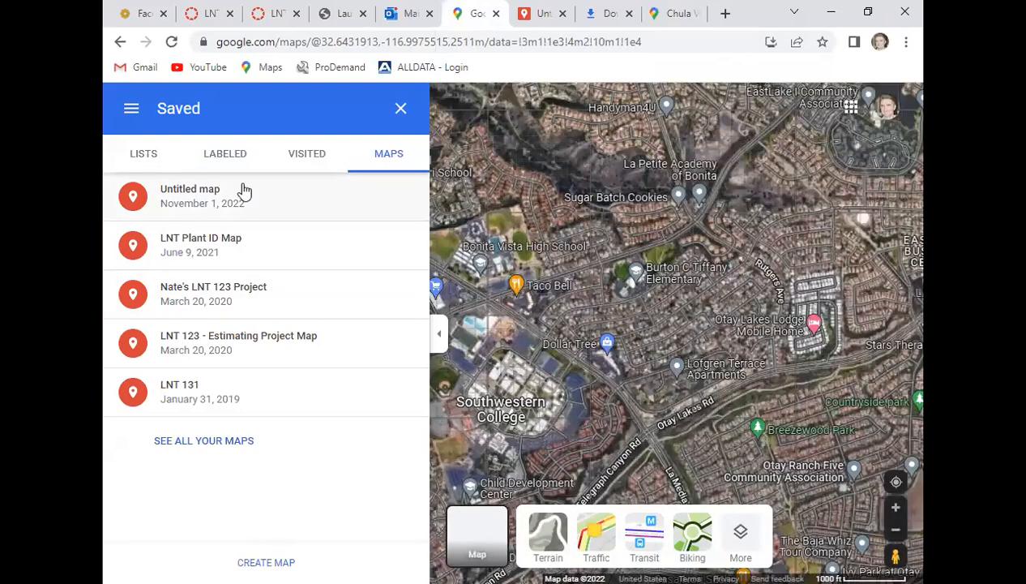
left_click(217, 193)
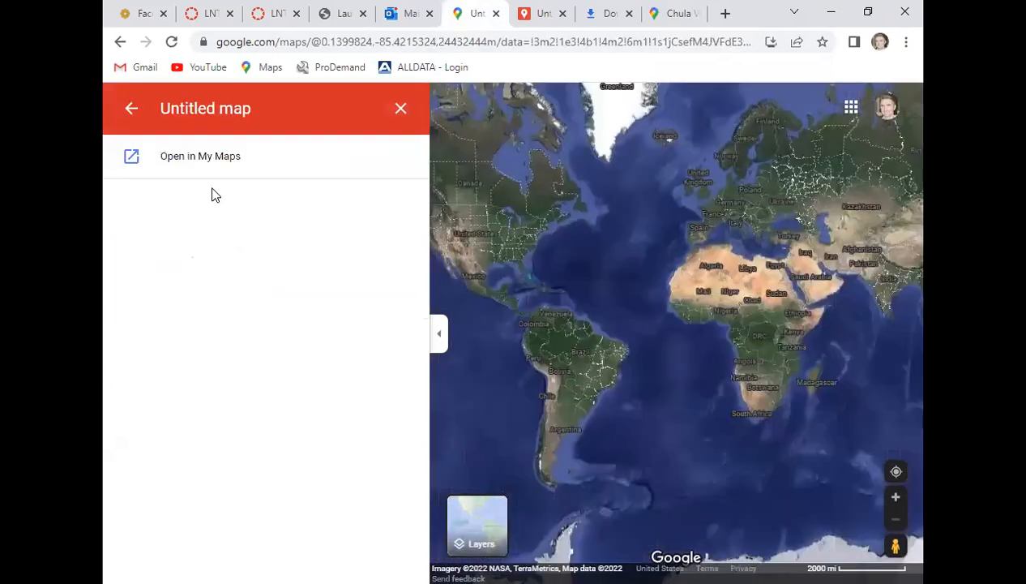
Leave the opened map, create a new map from the saved maps list and title it LNT 131 2022.
left_click(133, 116)
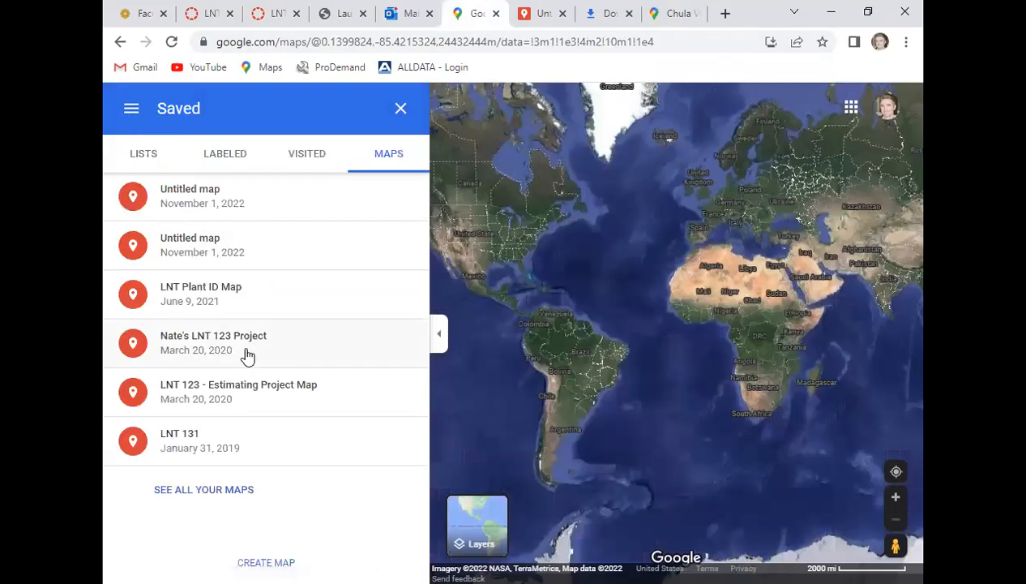
left_click(266, 562)
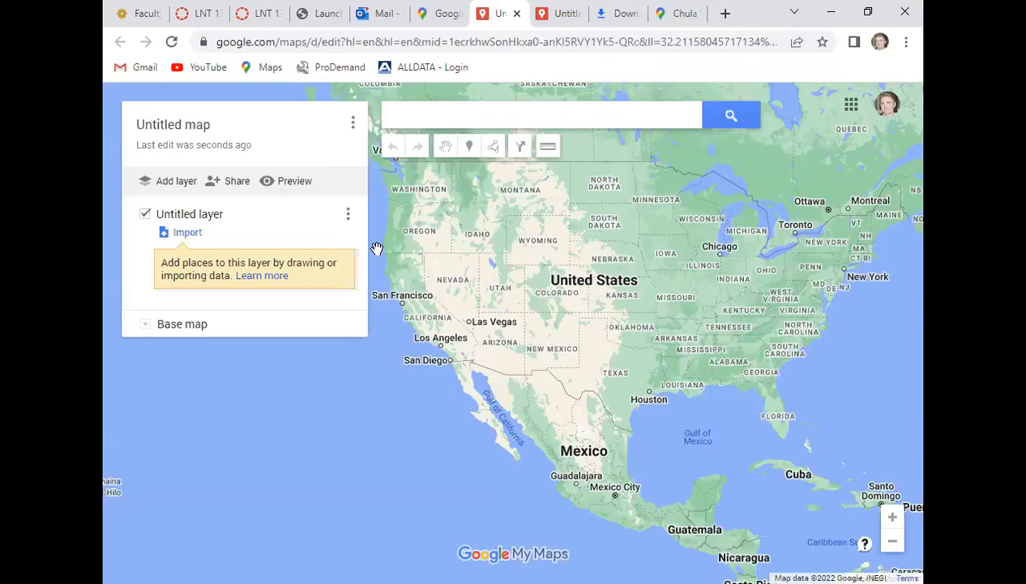
left_click(212, 124)
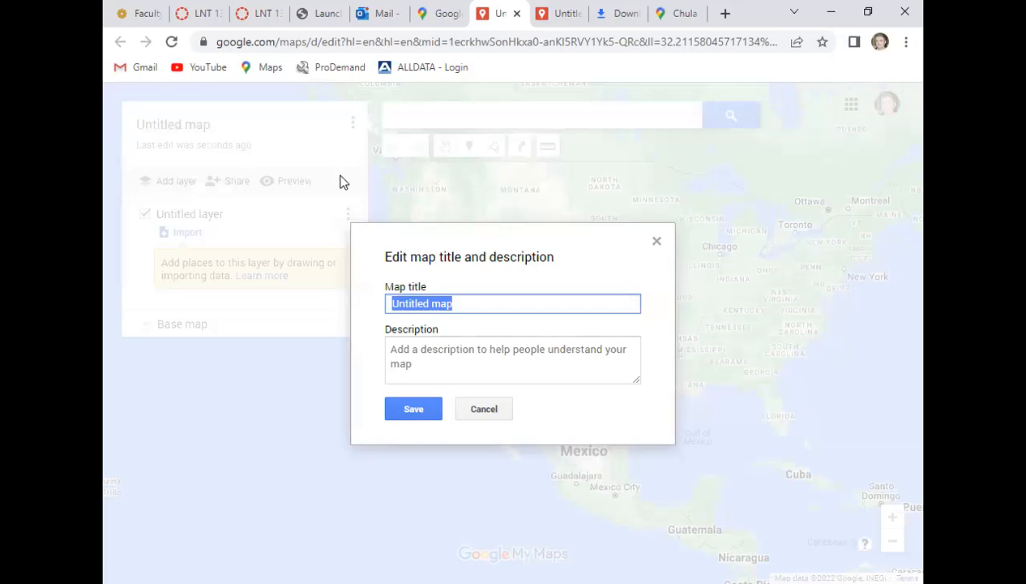
type("LNT 131 2022")
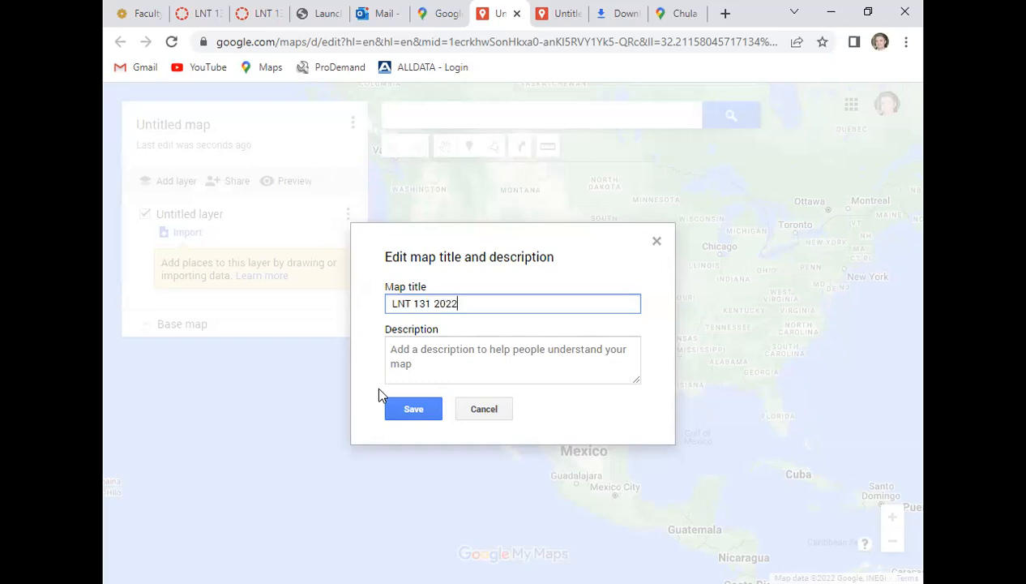
left_click(407, 411)
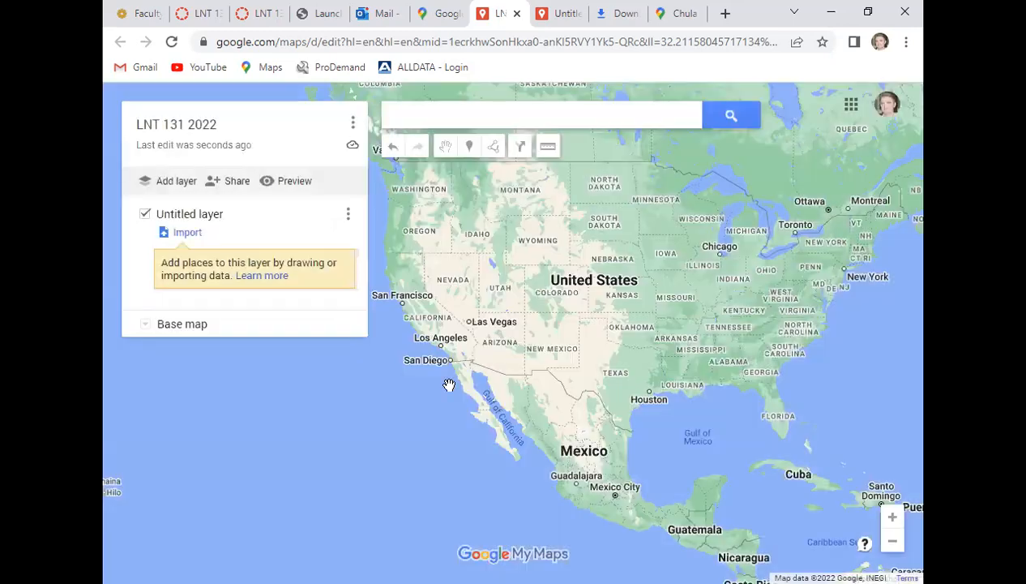
Locate the shopping plaza at E H St and Otay Lakes Rd in Chula Vista on the new map.
scroll(452, 361, "up", 2)
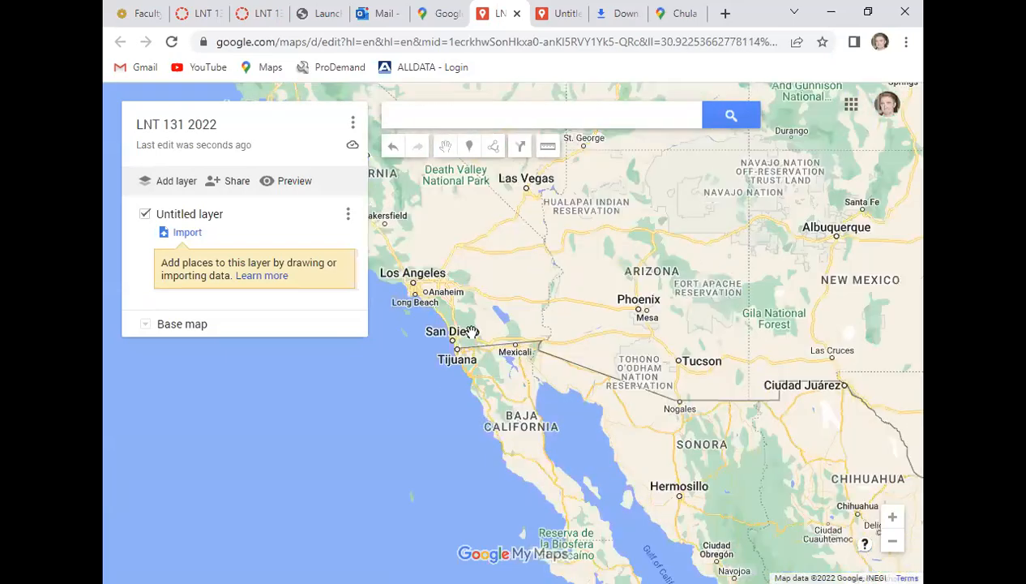
scroll(470, 333, "up", 1)
scroll(406, 408, "up", 1)
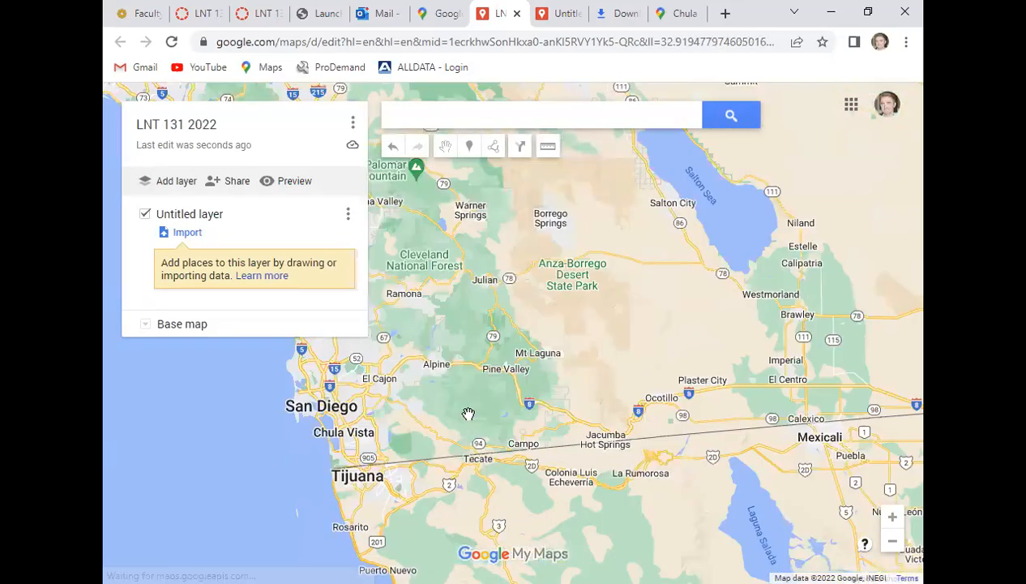
scroll(386, 438, "up", 2)
left_click_drag(394, 458, 644, 371)
scroll(588, 383, "up", 2)
left_click_drag(435, 290, 618, 184)
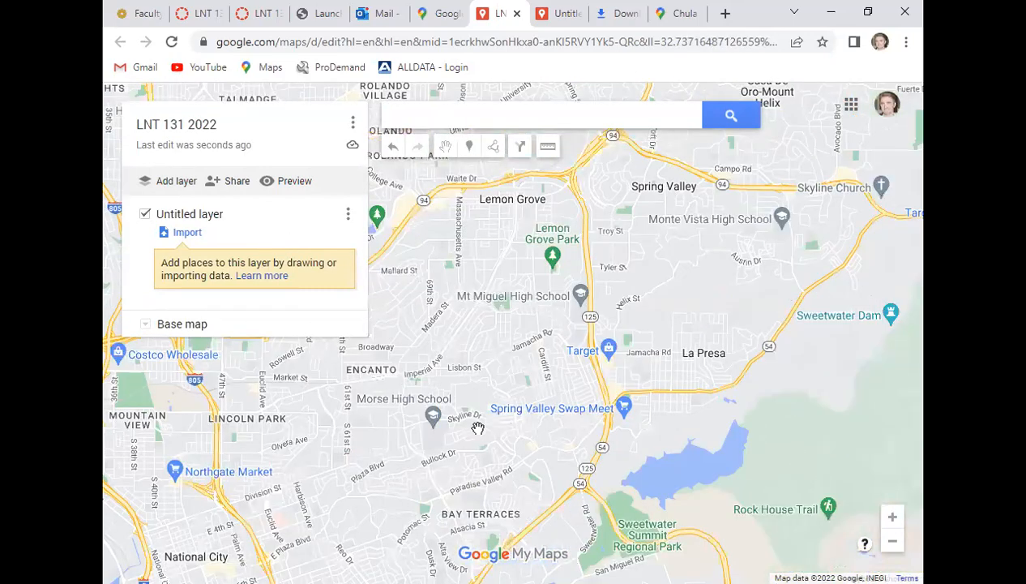
left_click_drag(485, 404, 574, 142)
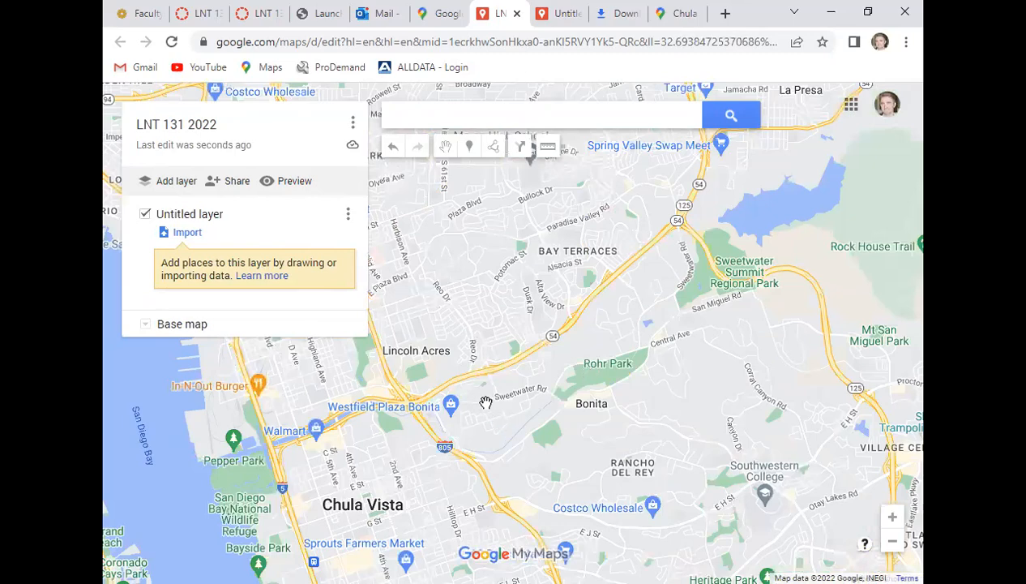
scroll(480, 399, "up", 2)
scroll(647, 361, "up", 1)
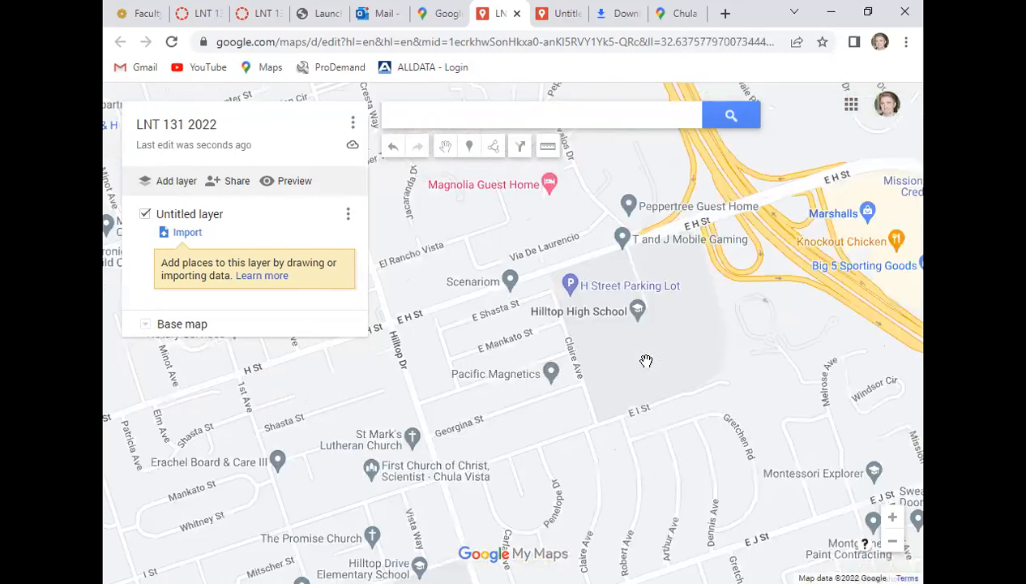
scroll(646, 361, "down", 1)
left_click_drag(503, 425, 417, 470)
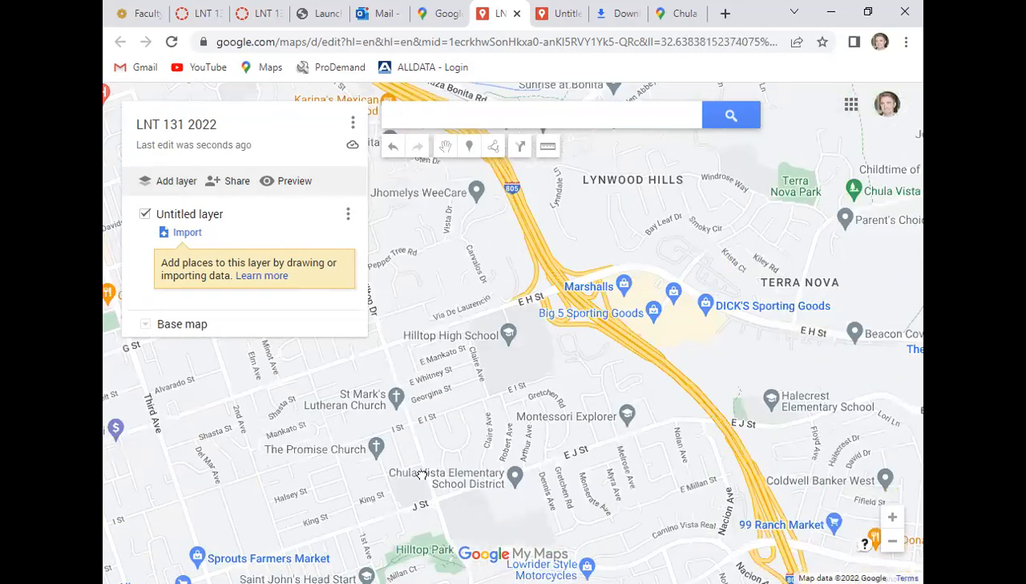
left_click_drag(641, 327, 499, 438)
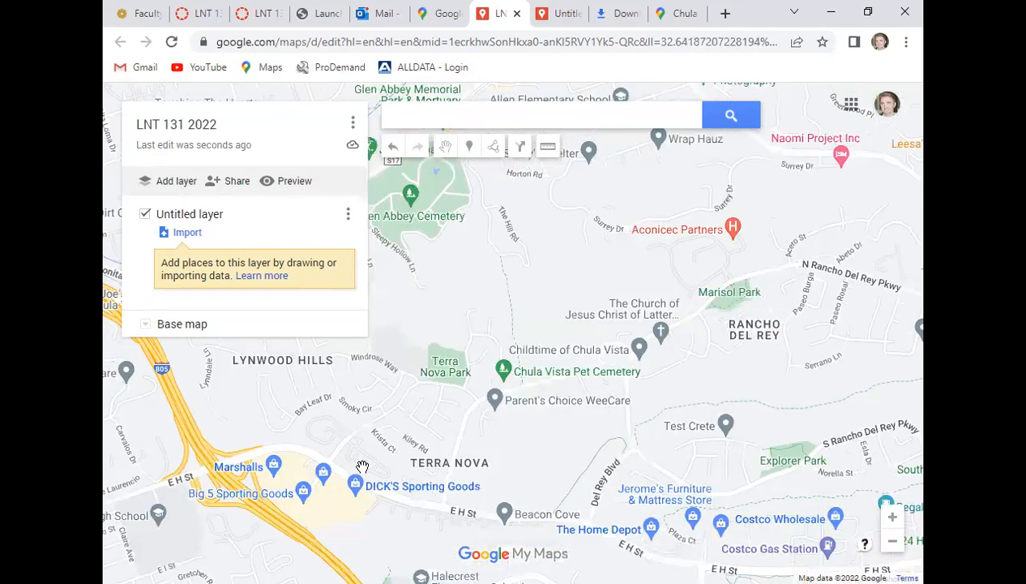
scroll(421, 442, "down", 2)
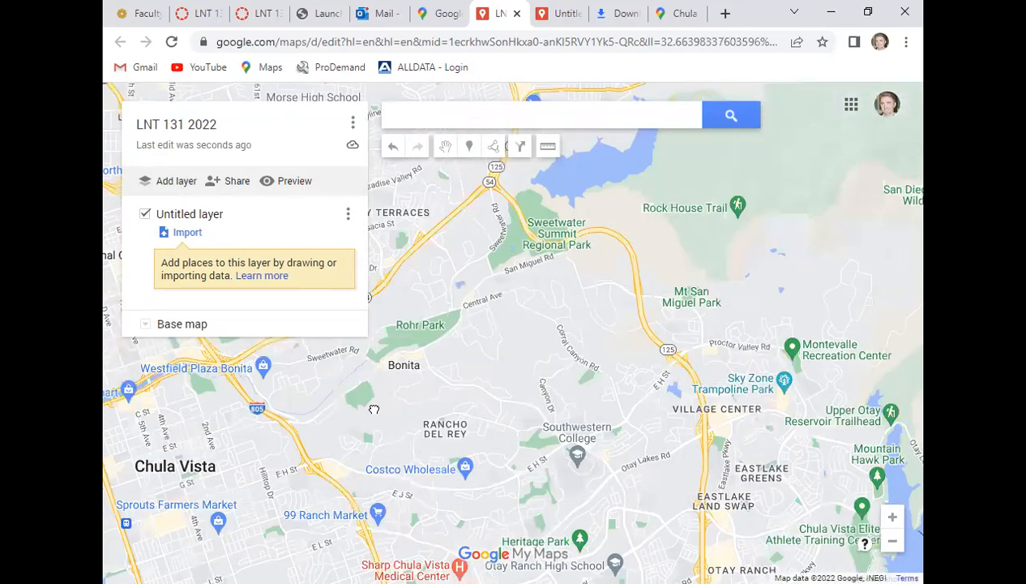
scroll(466, 386, "up", 3)
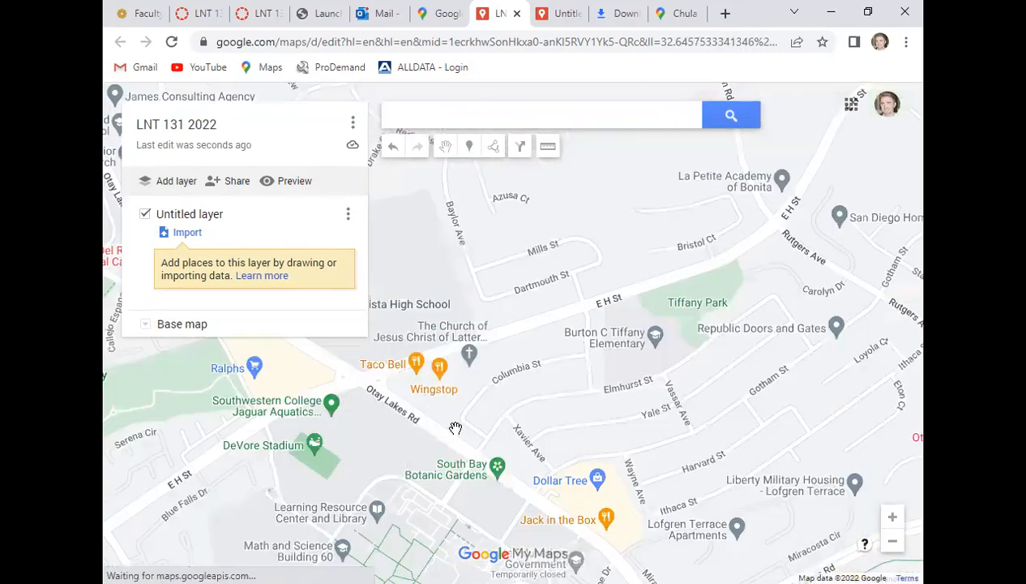
scroll(458, 410, "up", 2)
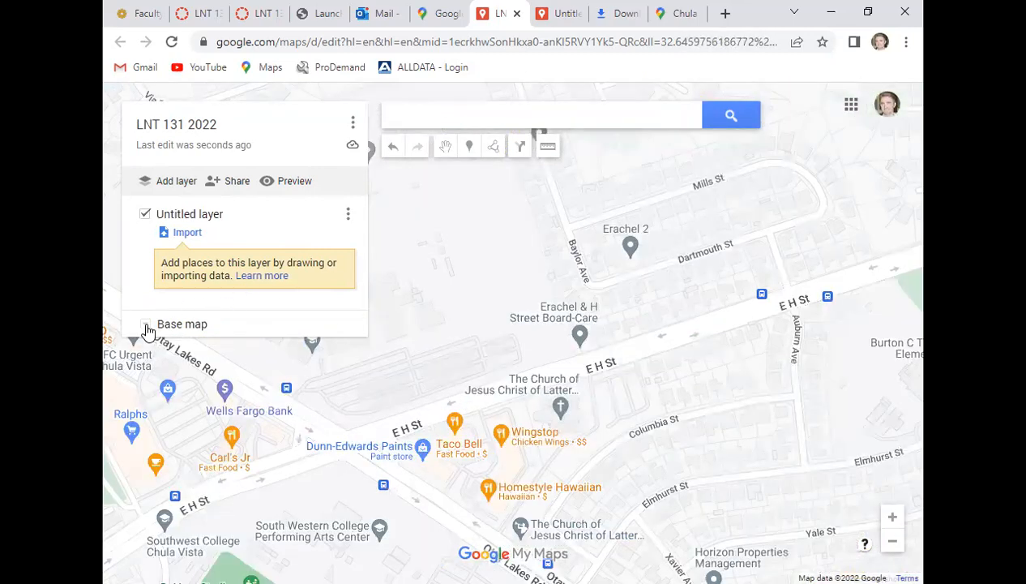
Switch the base map to satellite imagery and frame Otay Lakes Plaza beside E H St.
left_click(147, 332)
left_click(235, 360)
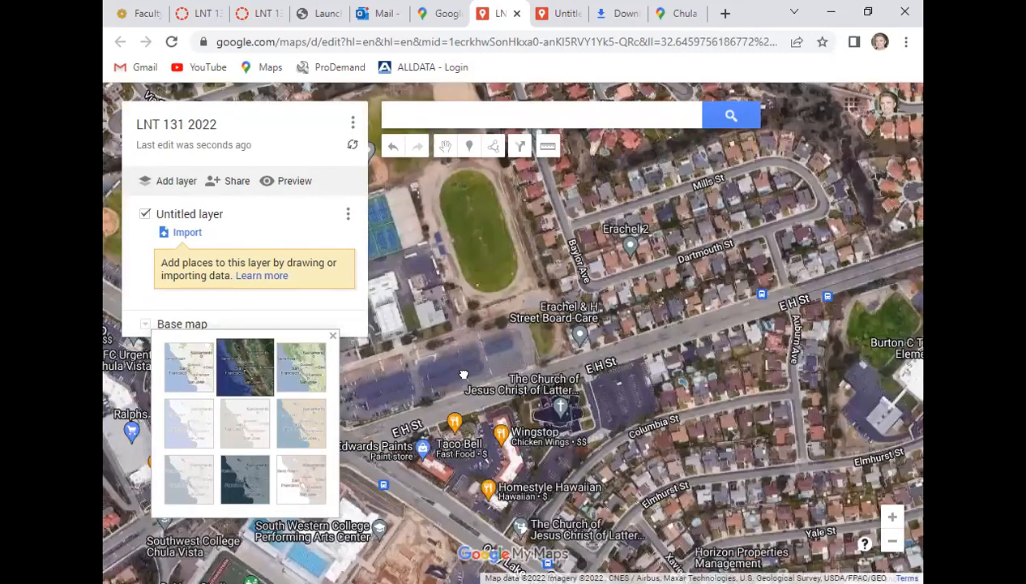
left_click_drag(465, 347, 474, 279)
scroll(499, 344, "up", 2)
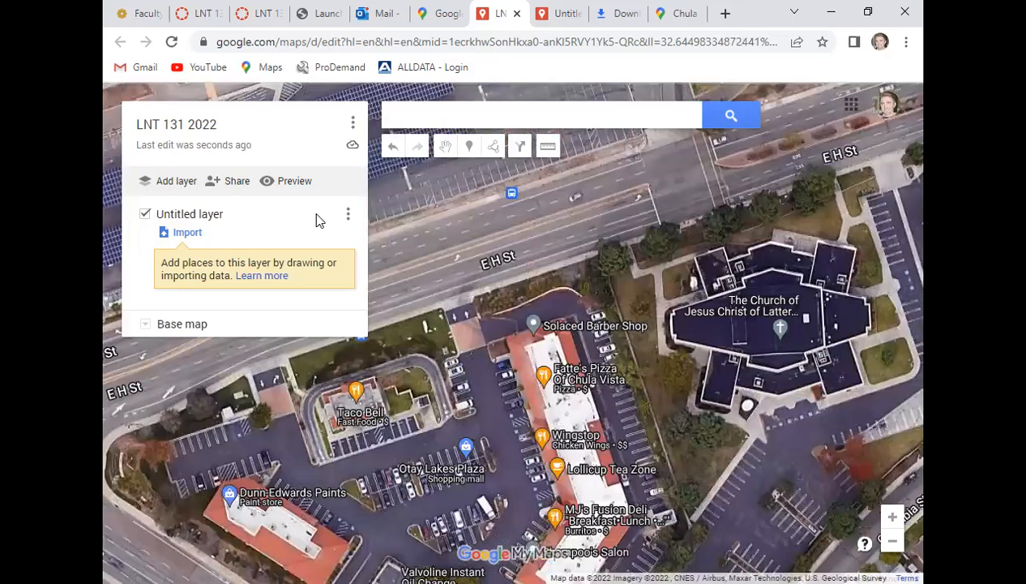
Rename the untitled layer as Lawn.
left_click(348, 215)
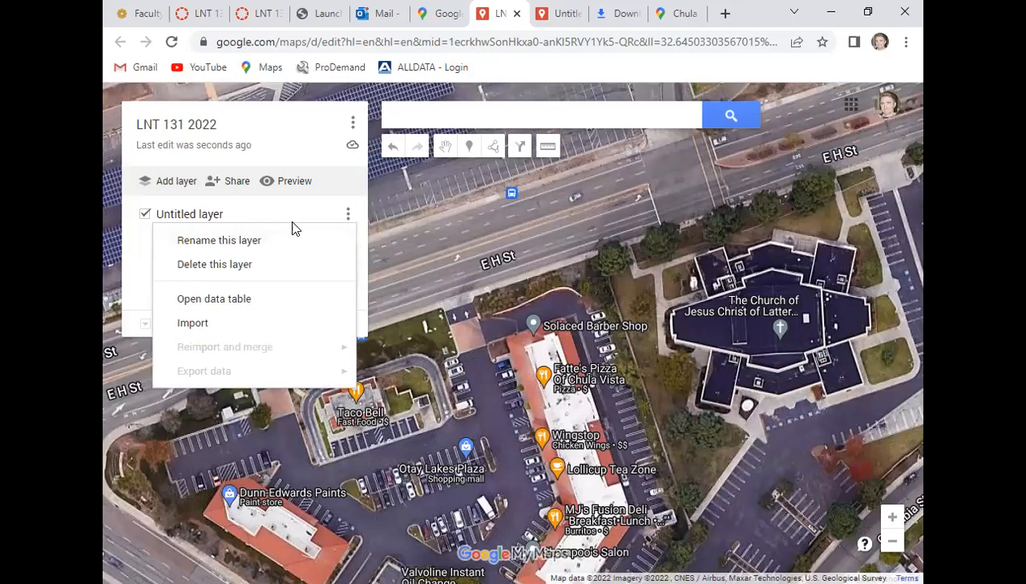
left_click(220, 241)
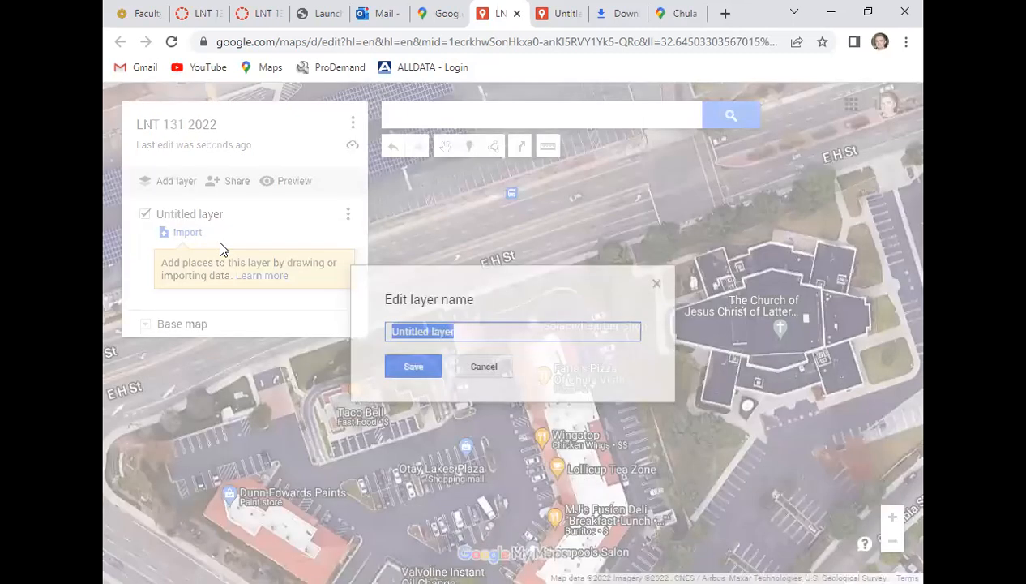
type("Lawn")
left_click(403, 364)
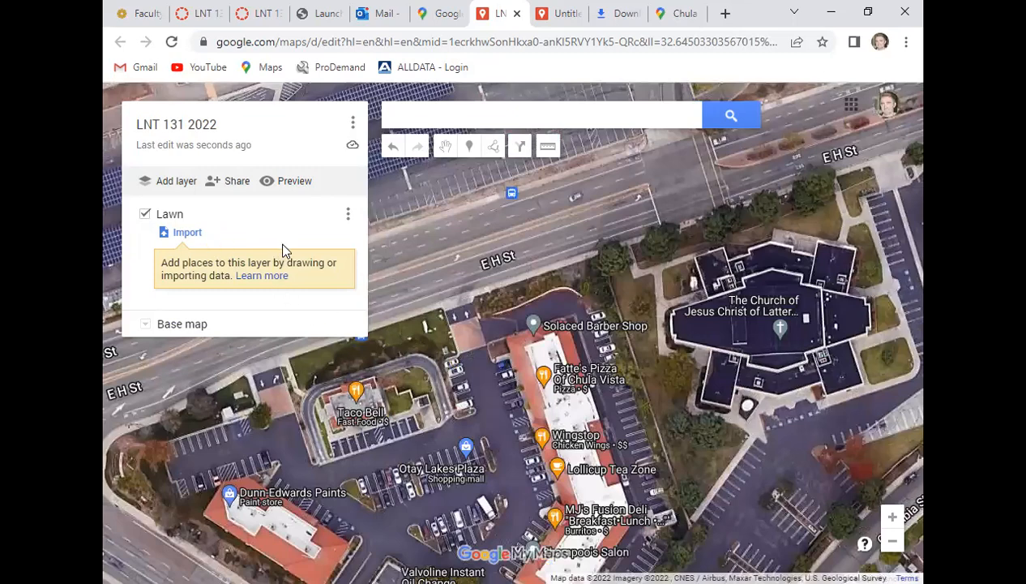
Try to outline the lawn between E H St and Taco Bell with a line about 91 ft long, starting at the driveway walkway.
left_click_drag(423, 376, 583, 343)
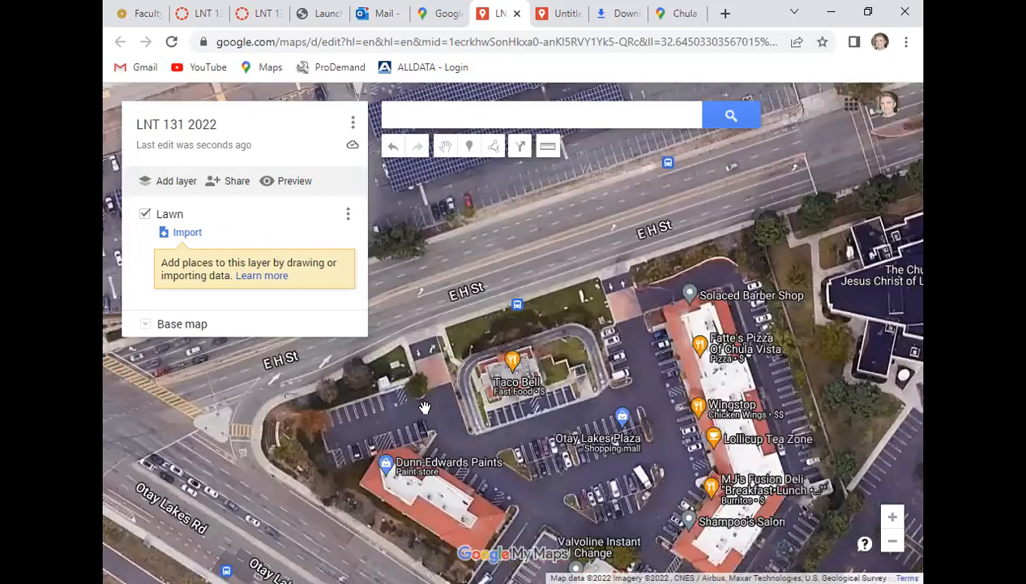
left_click_drag(420, 404, 564, 404)
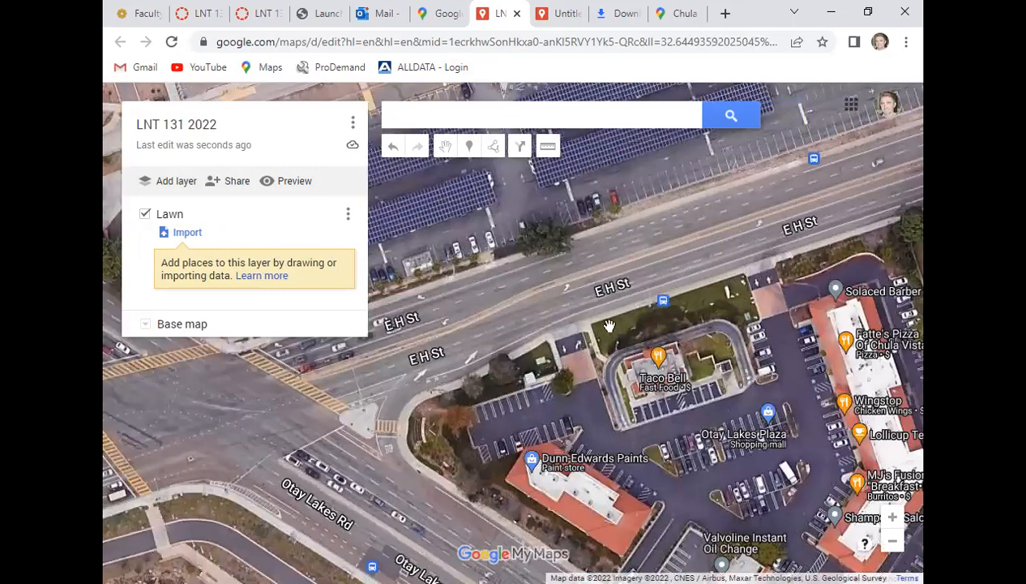
scroll(583, 349, "up", 3)
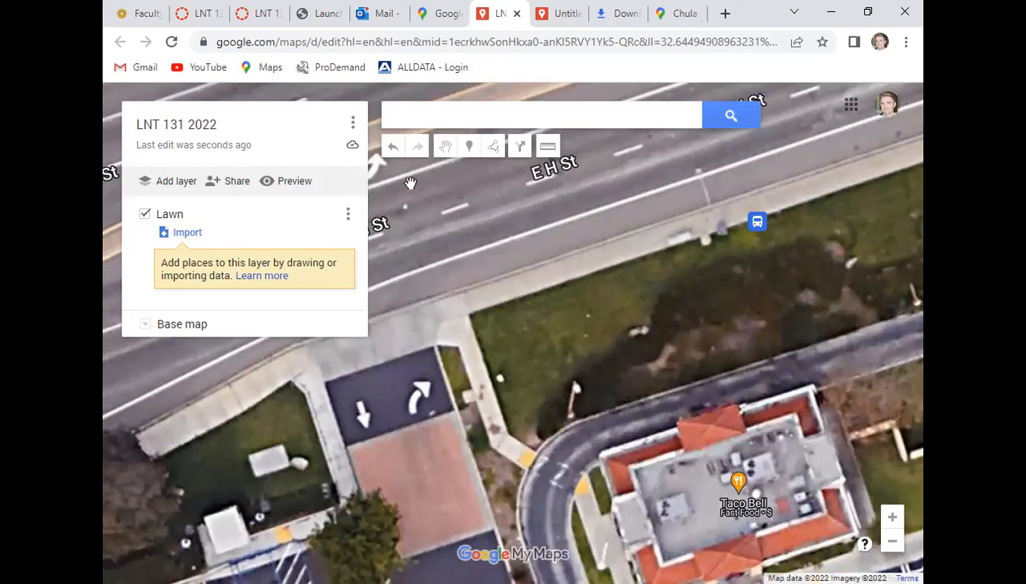
left_click(494, 147)
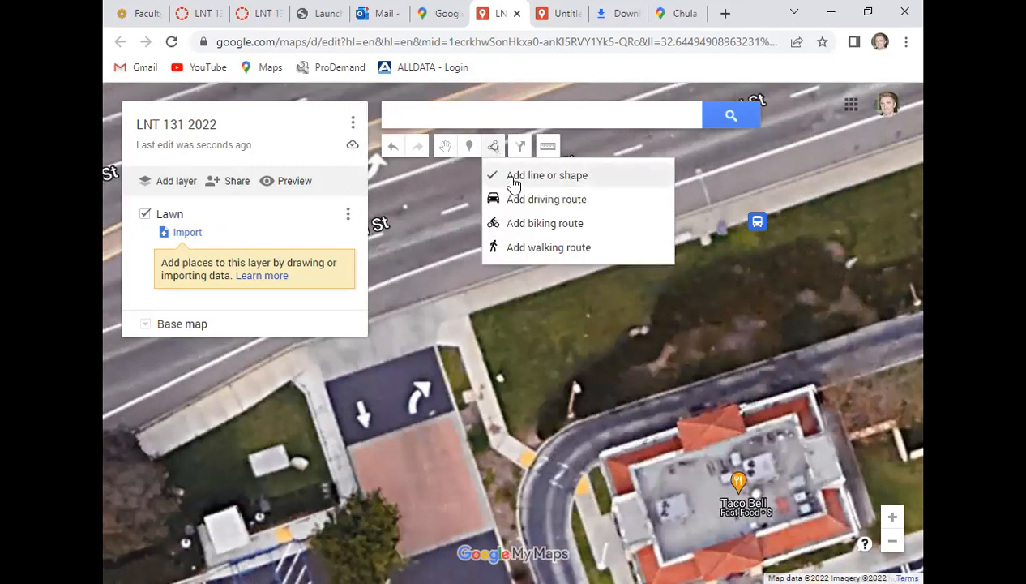
left_click(513, 177)
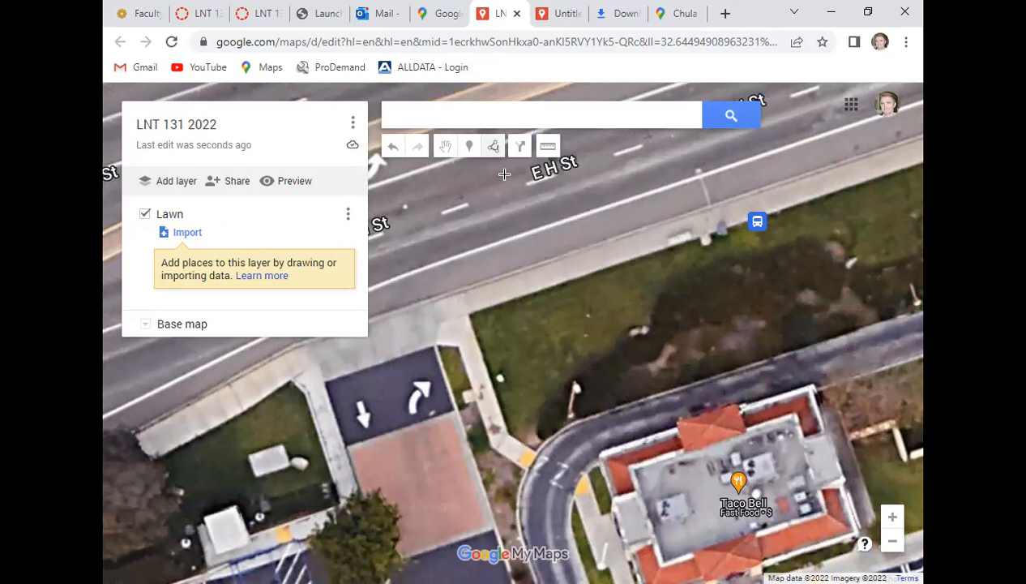
left_click(470, 314)
left_click(510, 434)
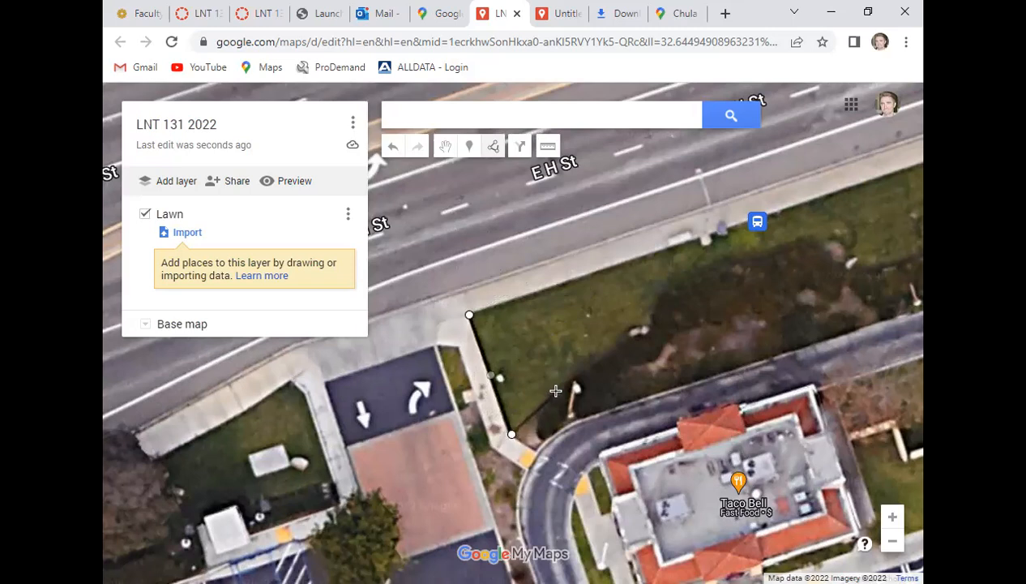
left_click(622, 342)
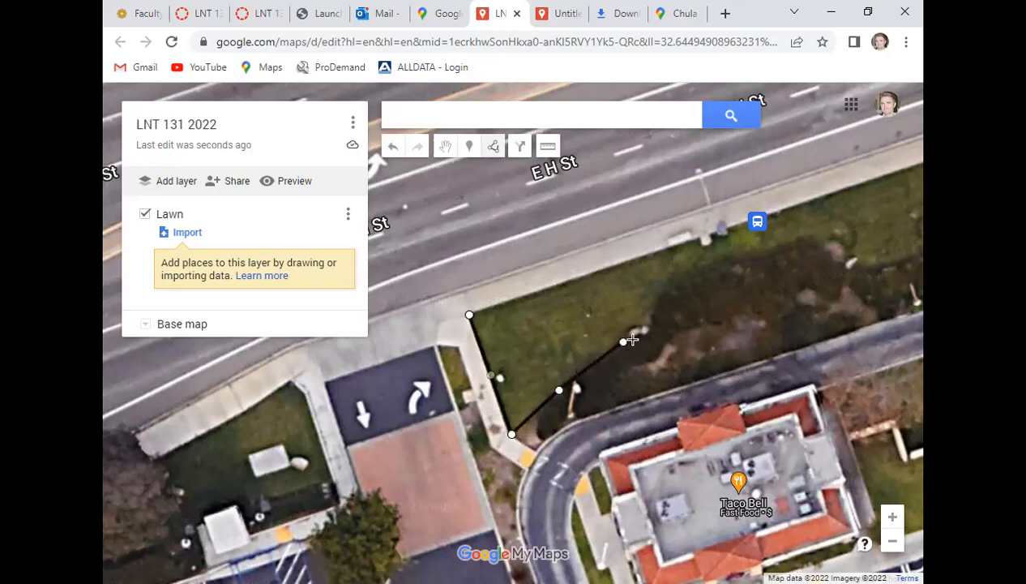
left_click(683, 281)
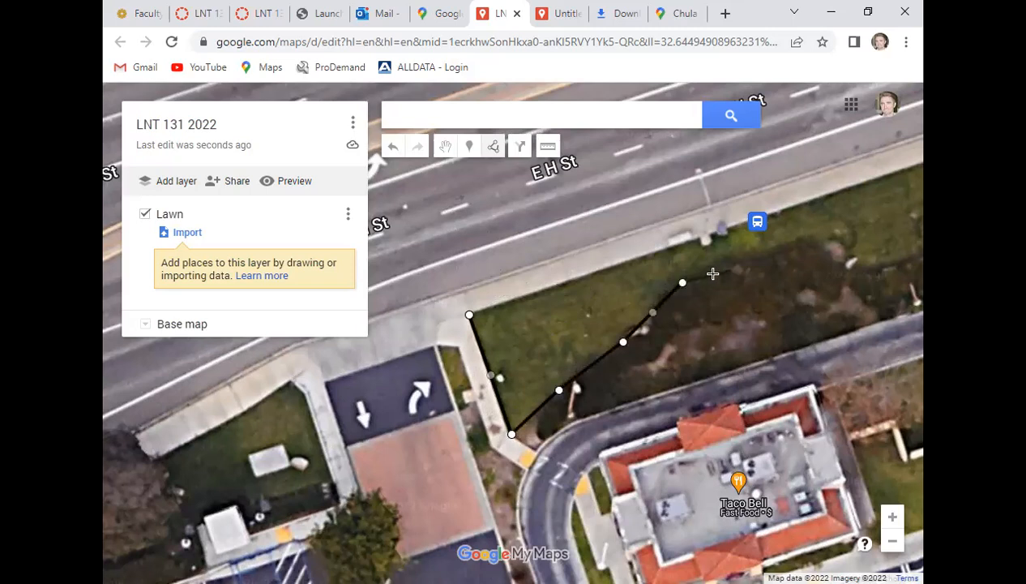
left_click(683, 283)
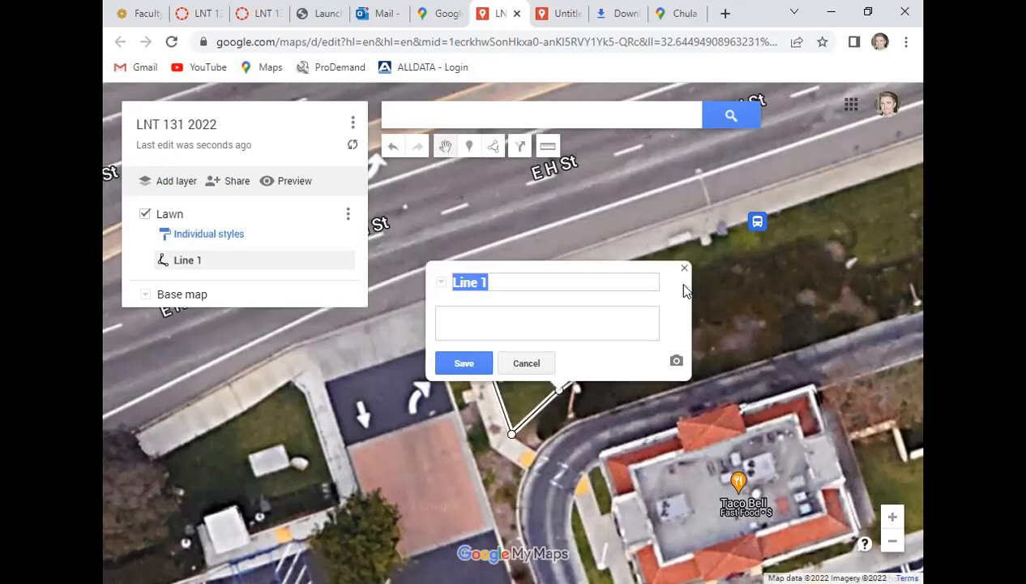
left_click(528, 364)
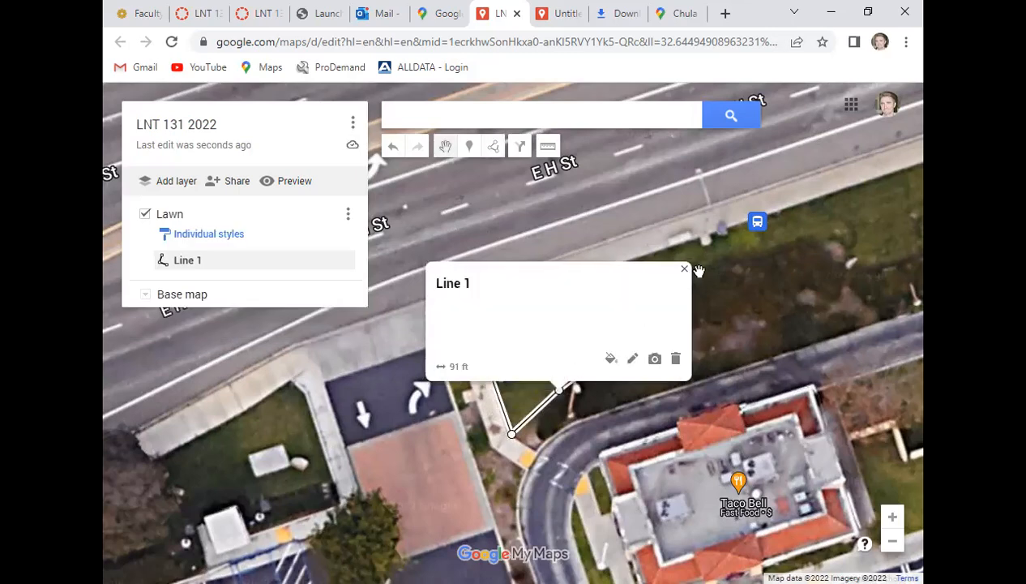
Check the details of the incomplete lawn line beside Taco Bell without renaming it and delete the line.
scroll(713, 280, "down", 3)
mouse_move(616, 406)
left_mouse_down()
mouse_move(448, 440)
mouse_move(537, 453)
left_mouse_up()
left_click(490, 407)
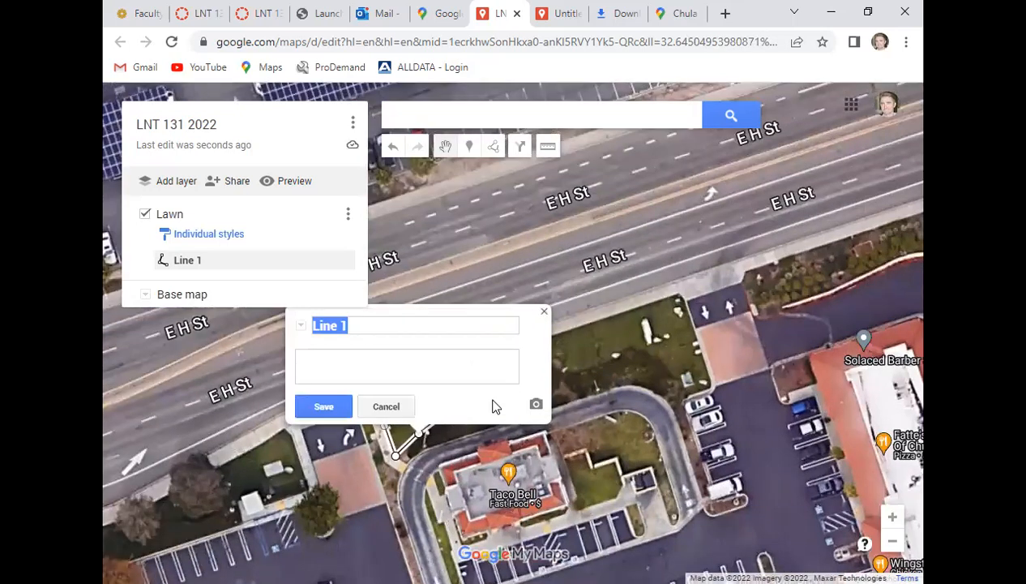
left_click(329, 410)
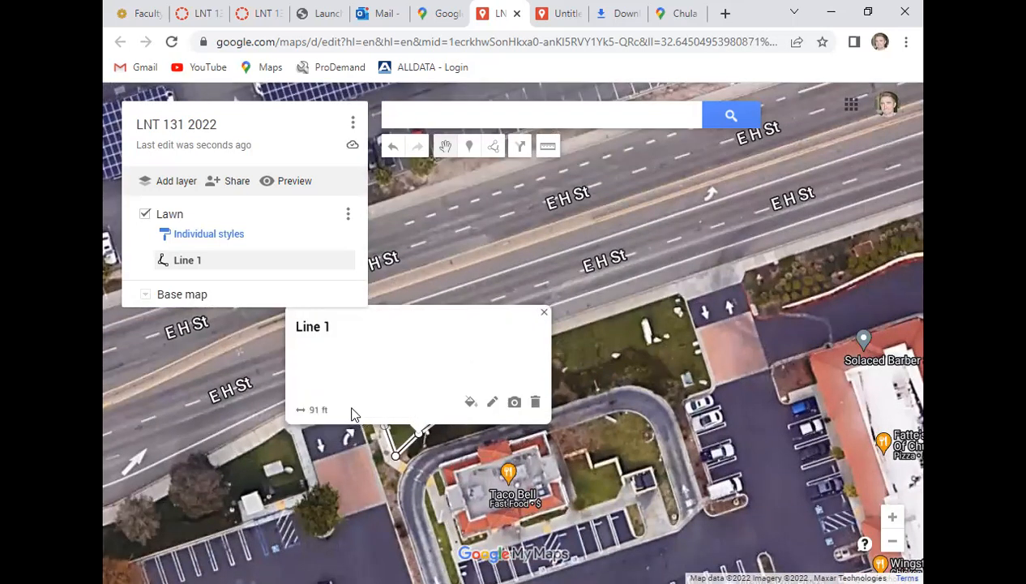
left_click(492, 403)
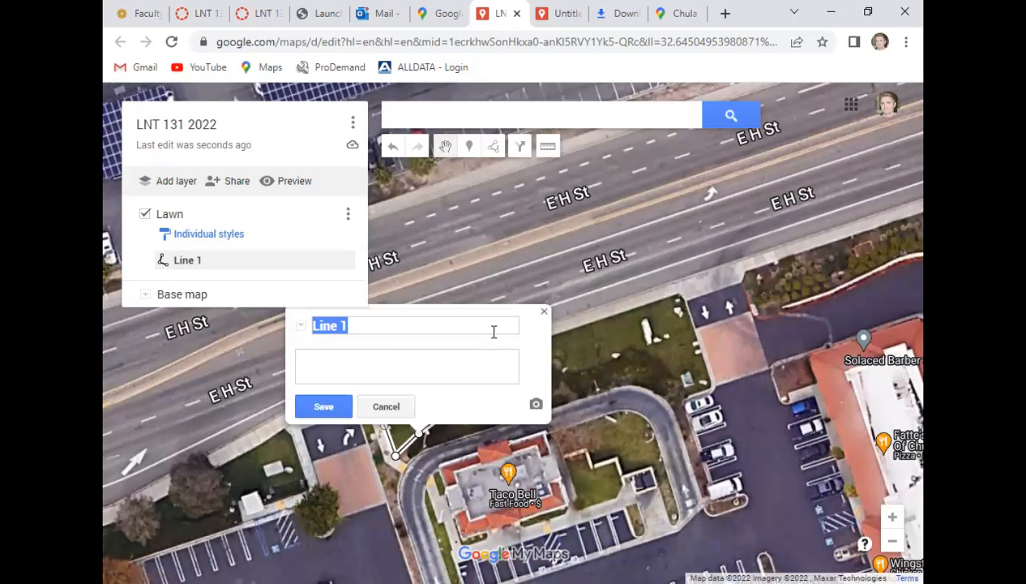
left_click(544, 316)
left_click(488, 377)
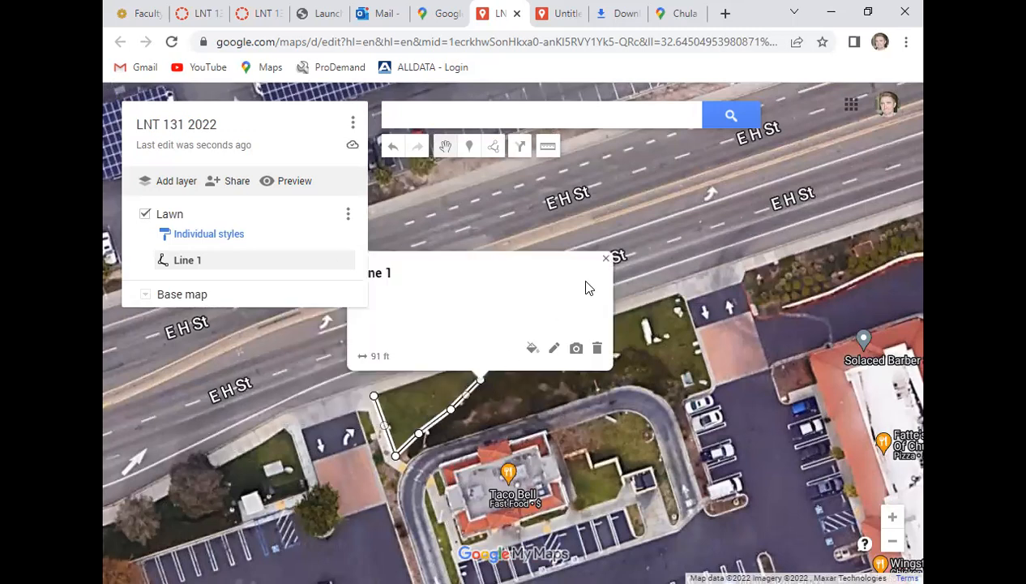
left_click(597, 349)
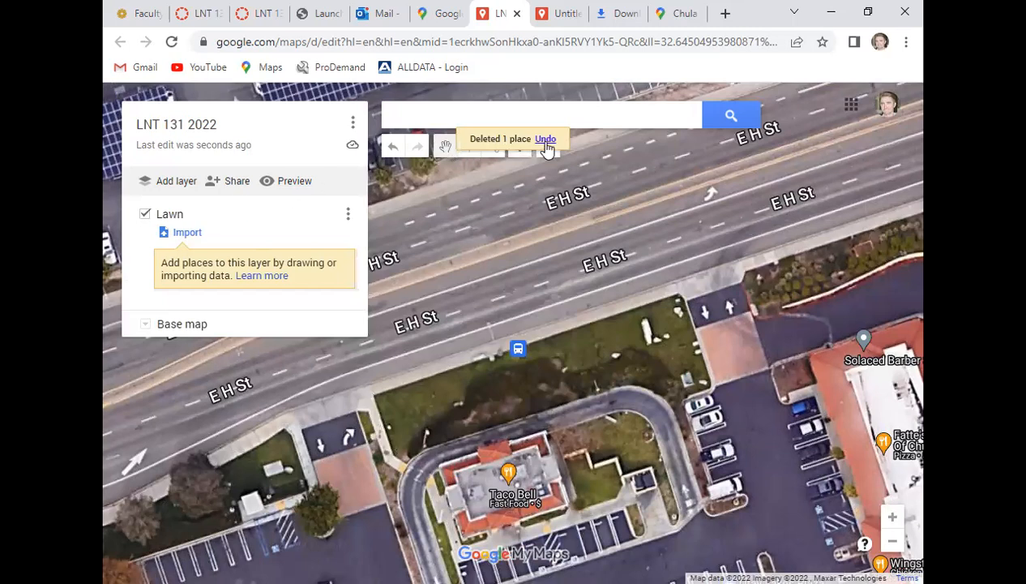
Outline the lawn between E H St and Taco Bell as a closed shape of about 0.085 ac with a perimeter of about 449 ft.
left_click(495, 150)
left_click(502, 172)
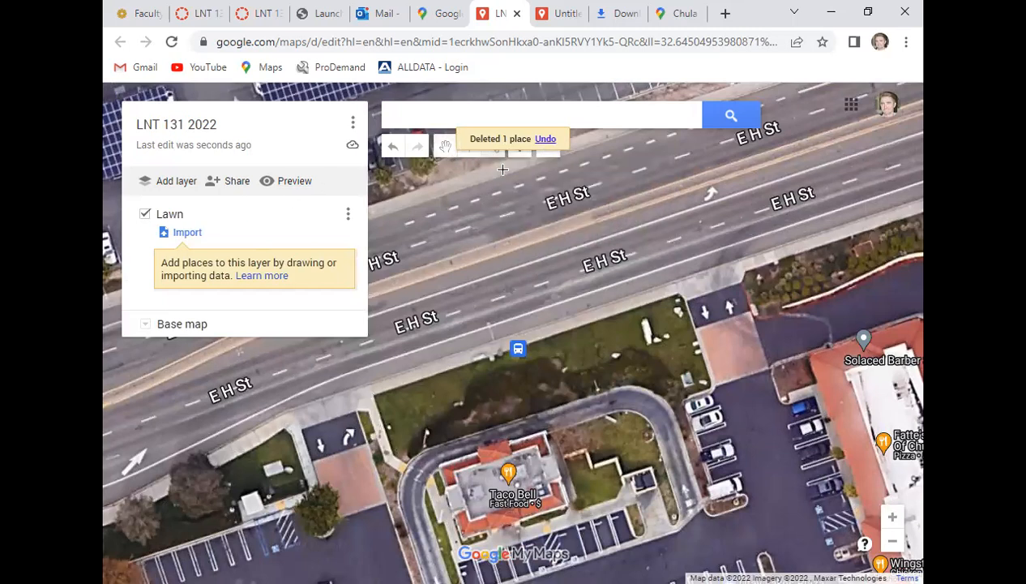
left_click(374, 396)
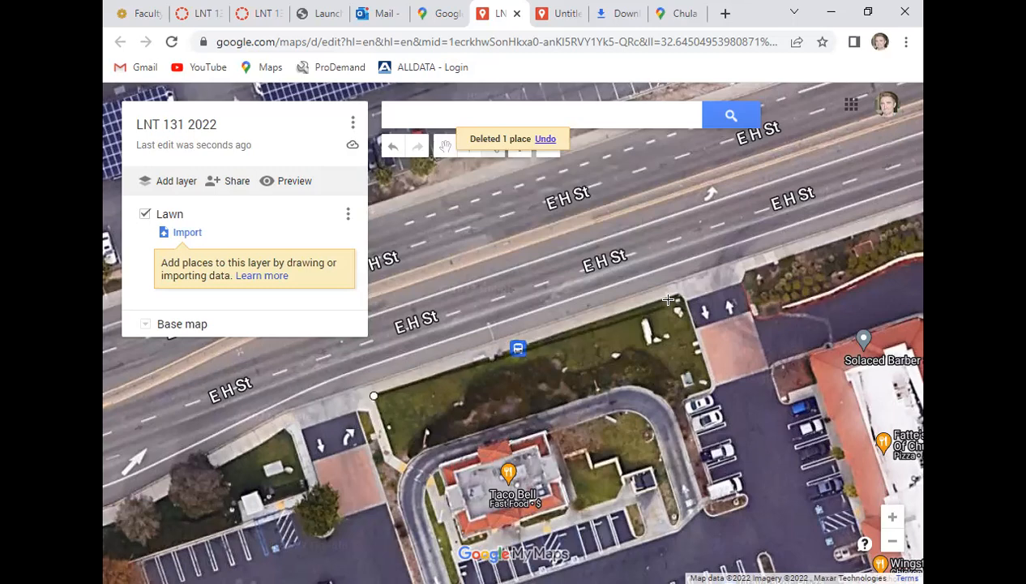
left_click(681, 295)
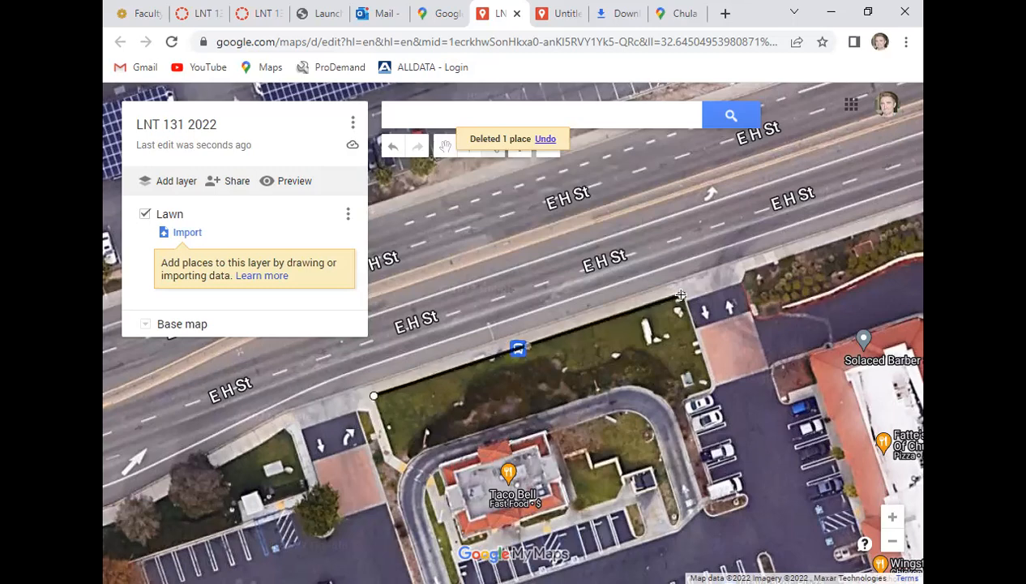
left_click(710, 387)
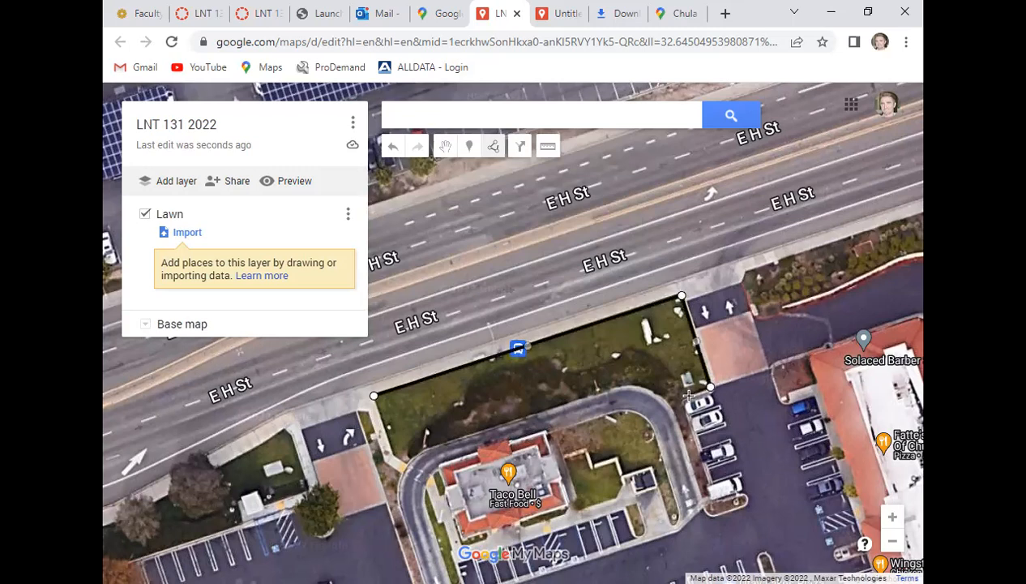
left_click(681, 397)
left_click(664, 364)
left_click(627, 350)
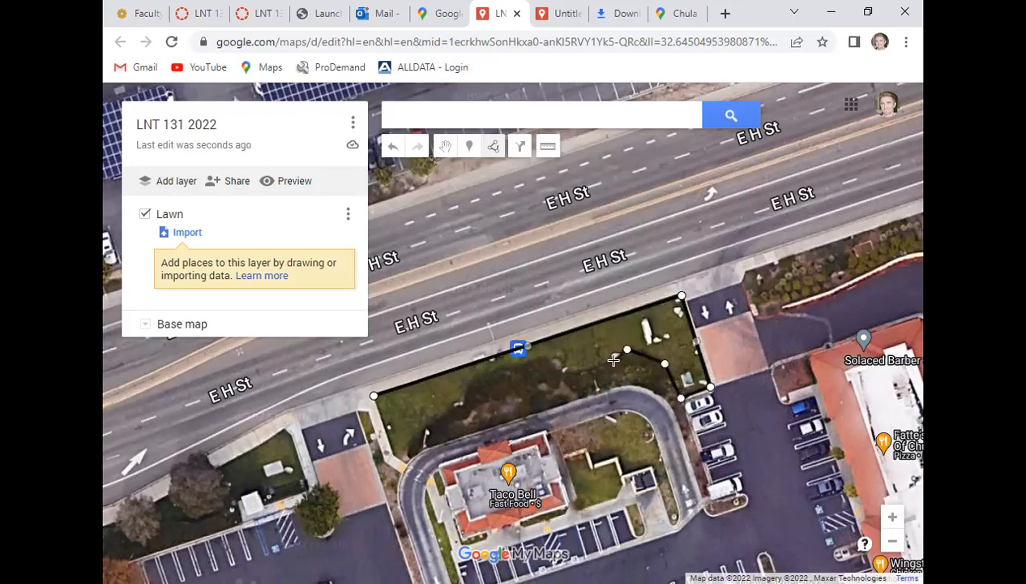
left_click(568, 375)
left_click(543, 362)
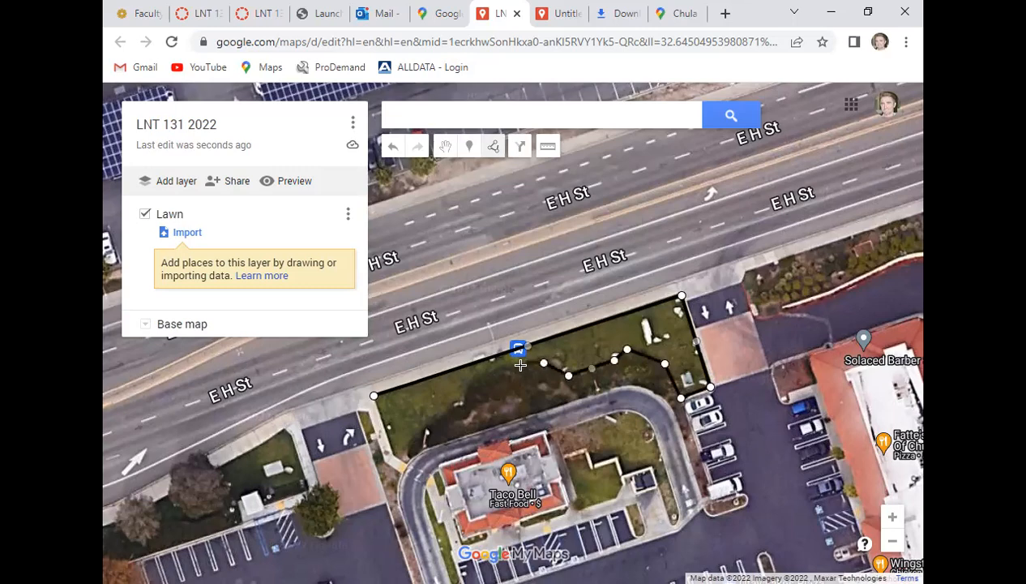
left_click(514, 369)
left_click(503, 368)
left_click(478, 375)
left_click(462, 403)
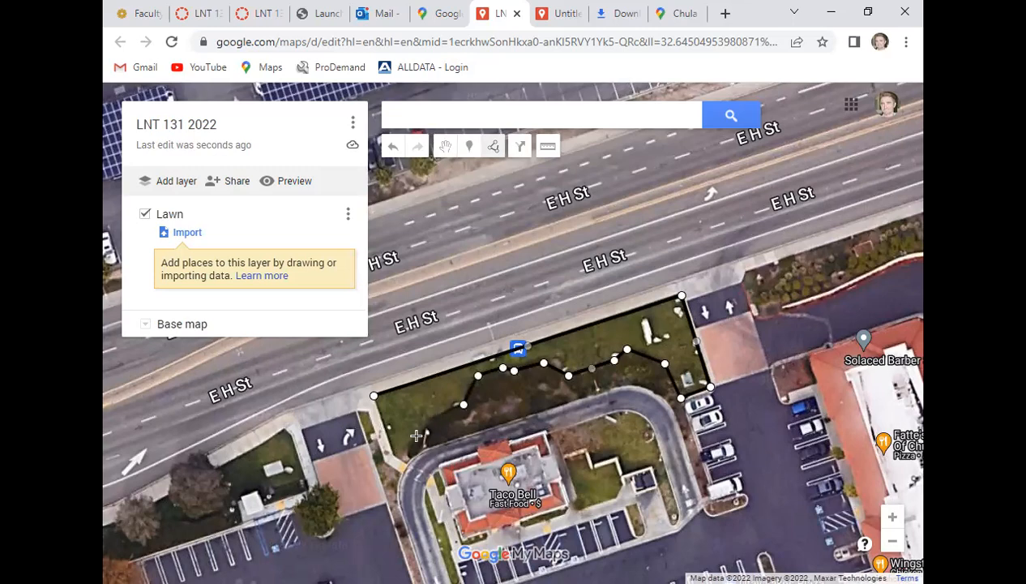
left_click(397, 456)
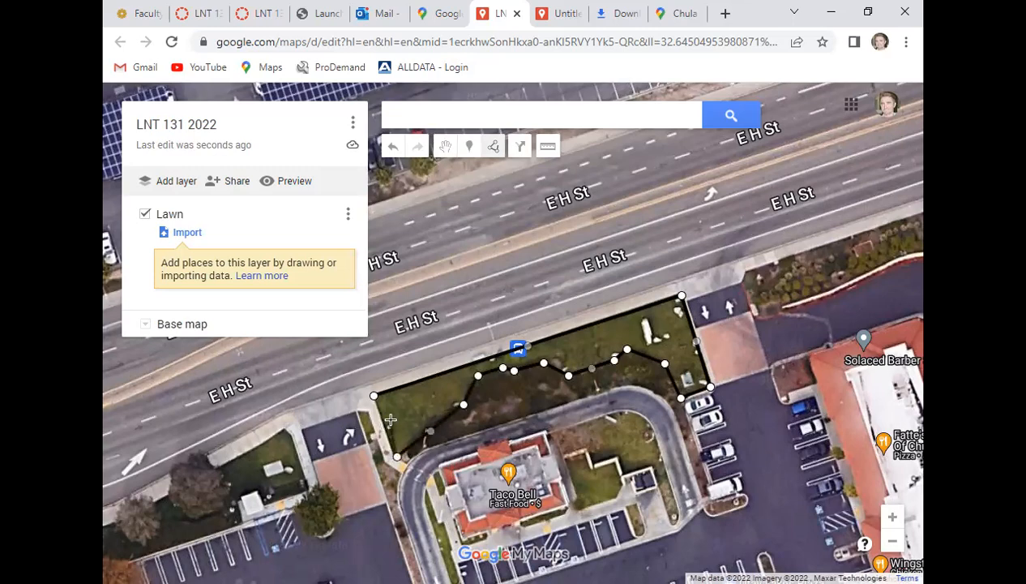
left_click(374, 397)
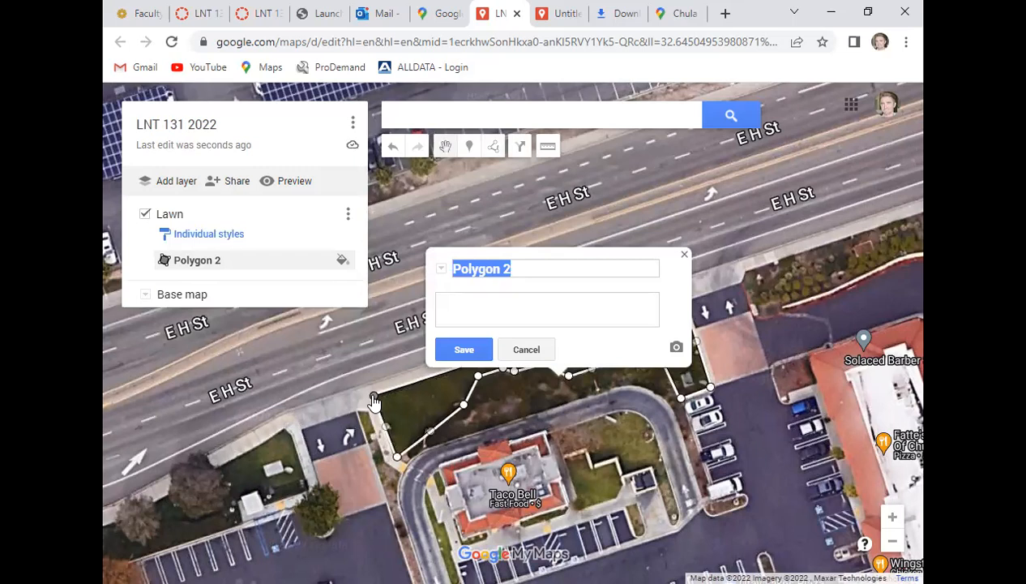
Name the new lawn shape Street Lawn 1 and color it green.
type("Stree")
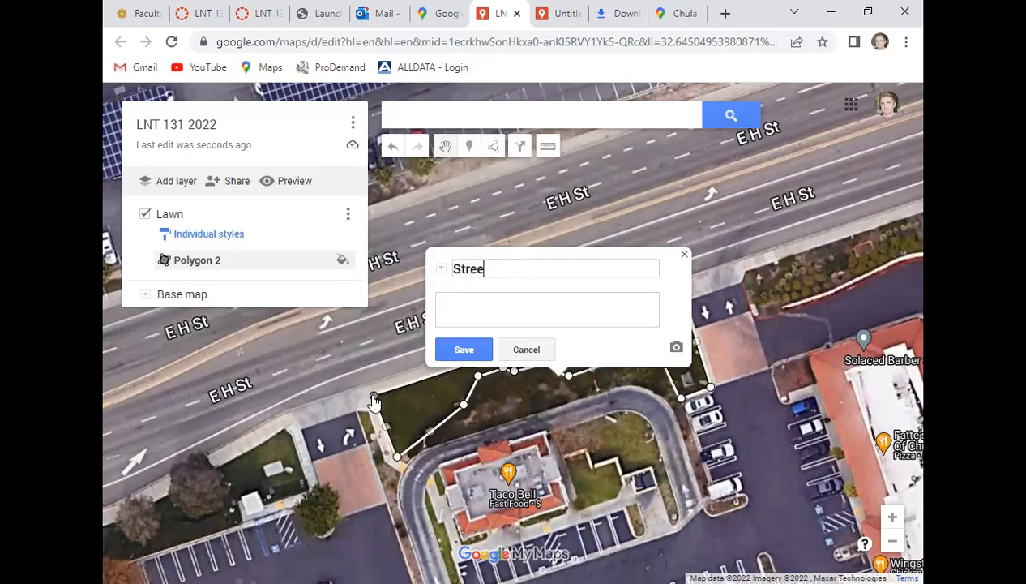
type("t Lawn 1")
left_click(465, 351)
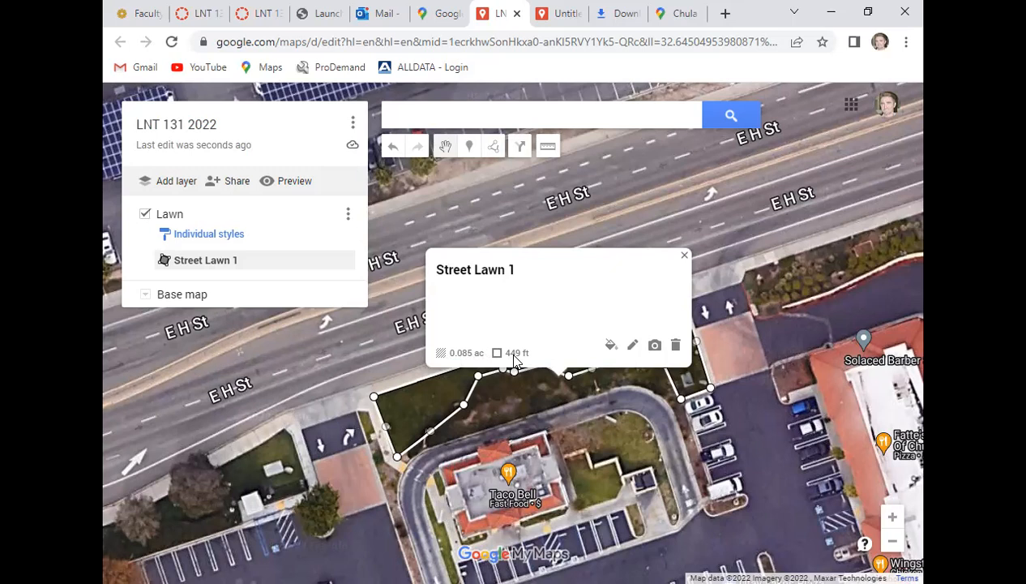
left_click(612, 346)
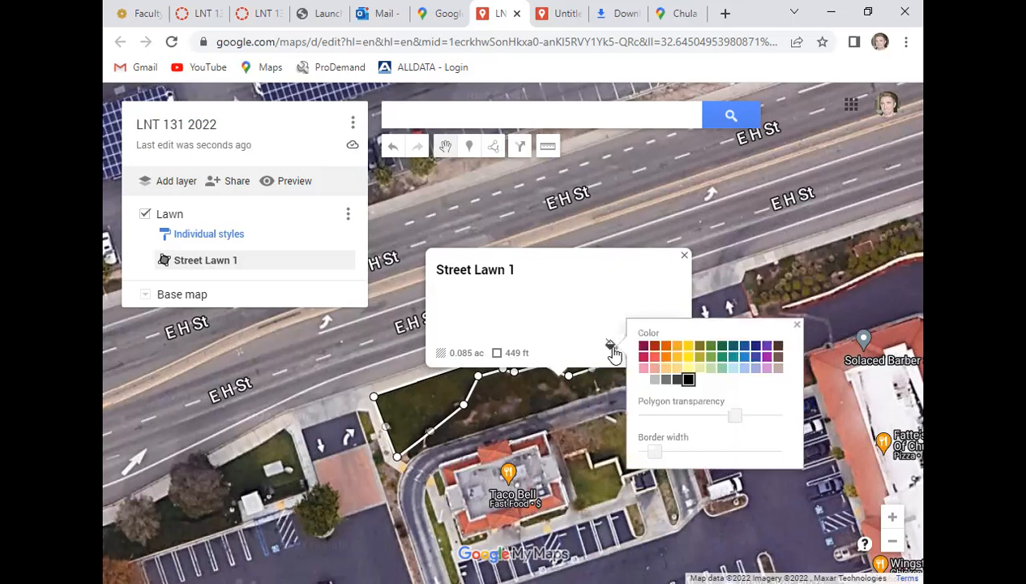
left_click(710, 347)
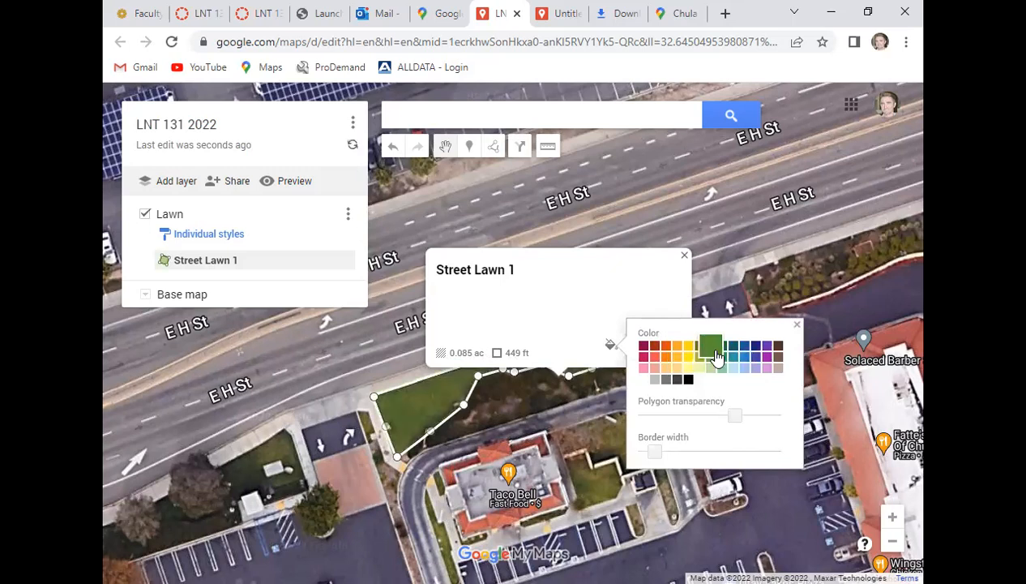
left_click(798, 325)
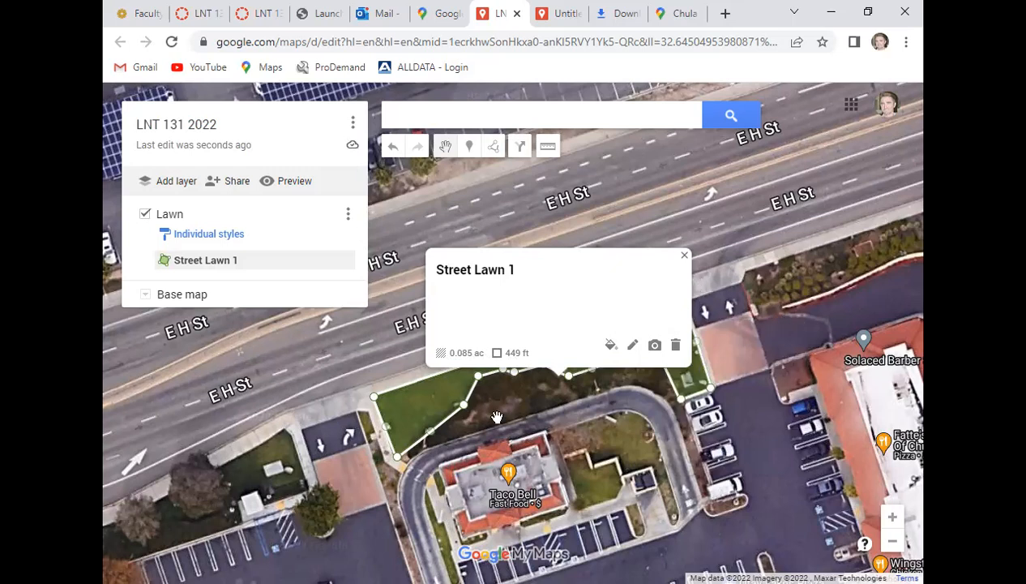
left_click(684, 255)
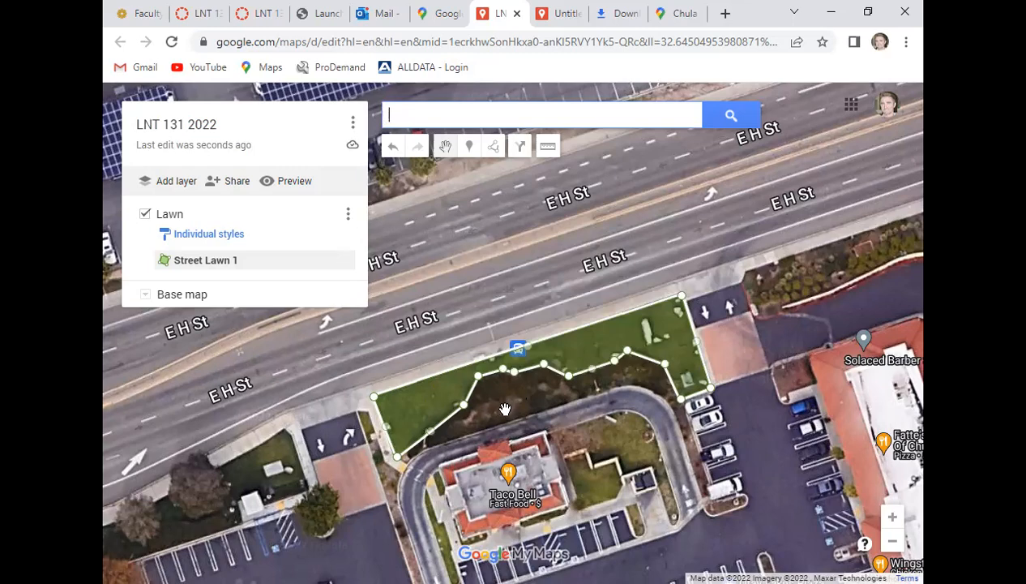
Try to outline the lawn across the driveway from Street Lawn 1 with a line about 50 ft long, and delete that line.
left_click_drag(504, 410, 717, 382)
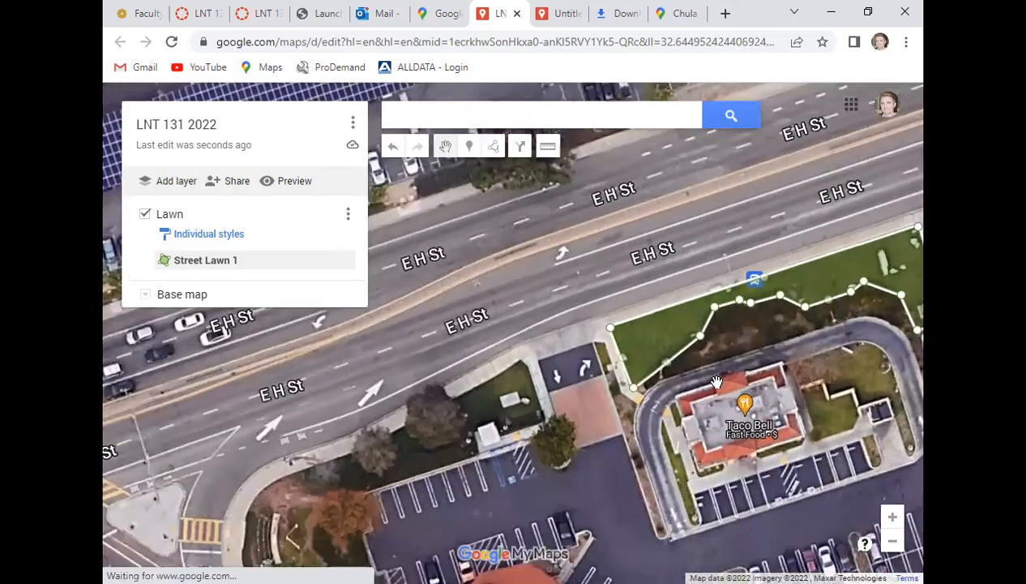
left_click_drag(522, 470, 651, 461)
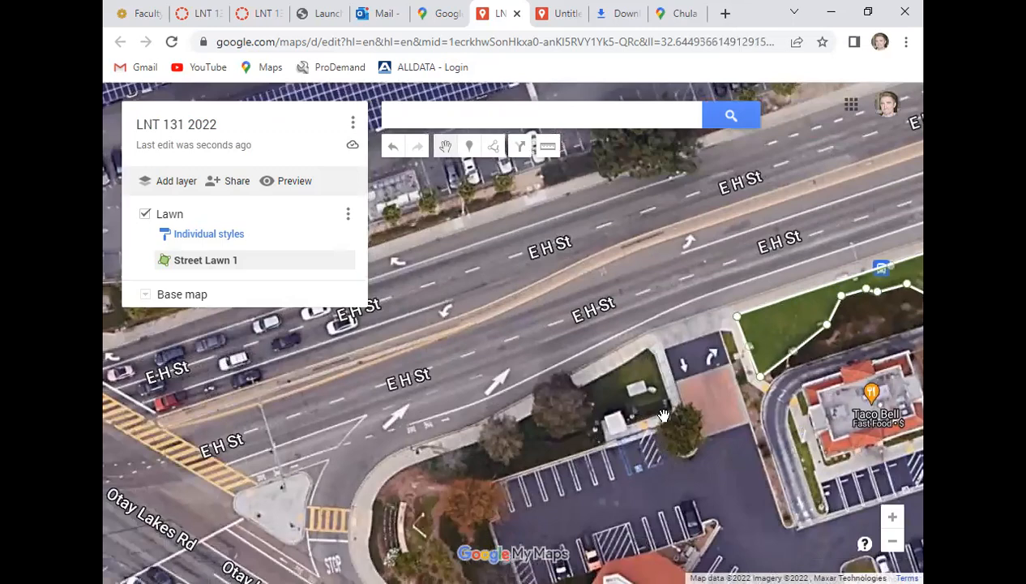
scroll(663, 415, "up", 1)
scroll(663, 415, "down", 2)
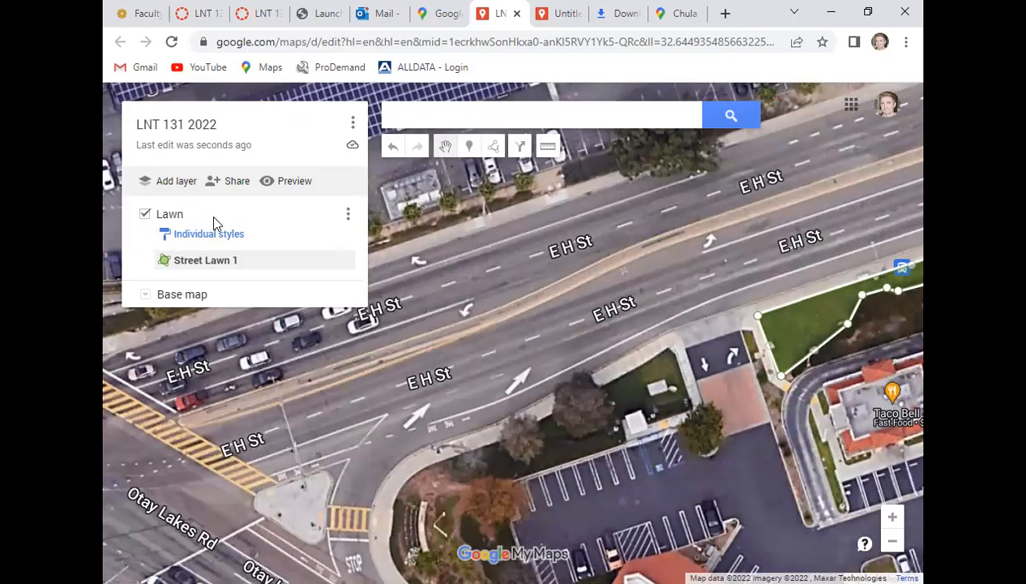
left_click(494, 147)
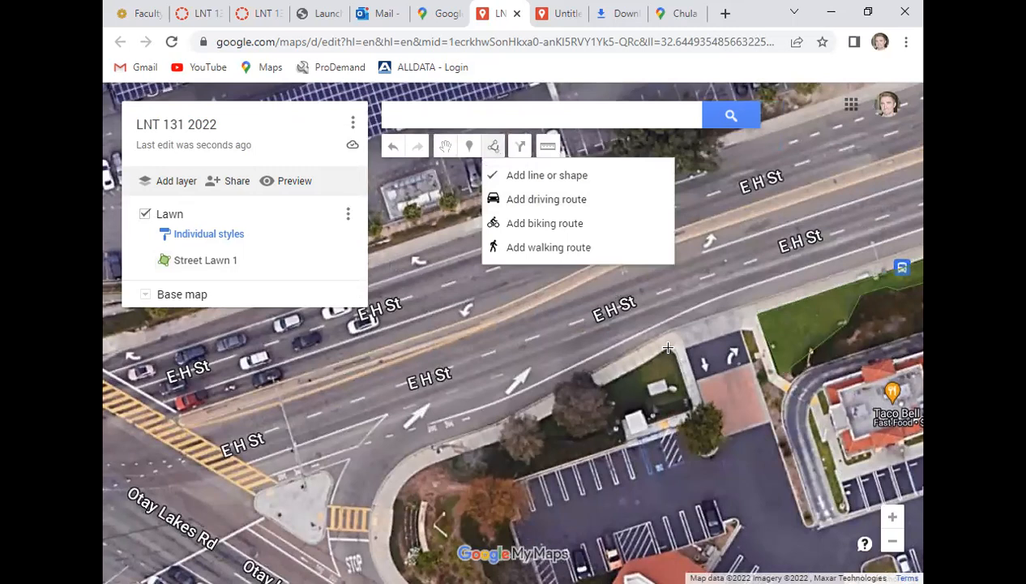
left_click(668, 349)
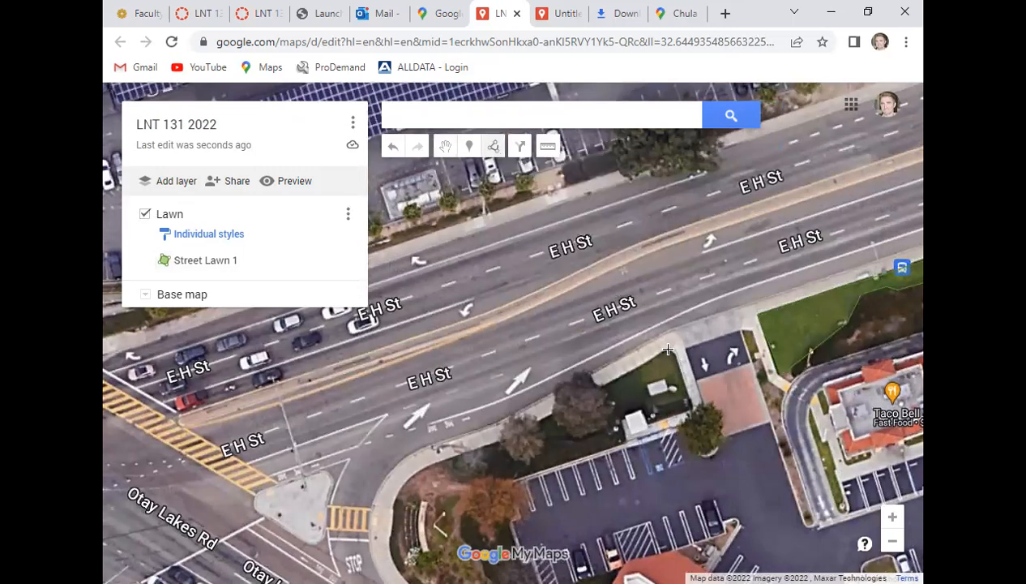
left_click(693, 409)
left_click(690, 398)
double_click(676, 393)
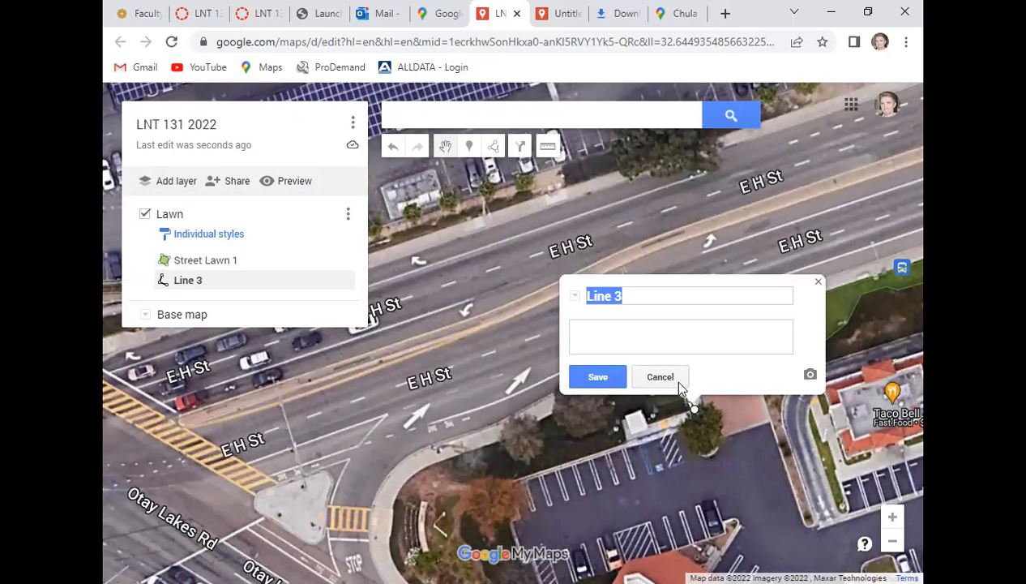
left_click(661, 378)
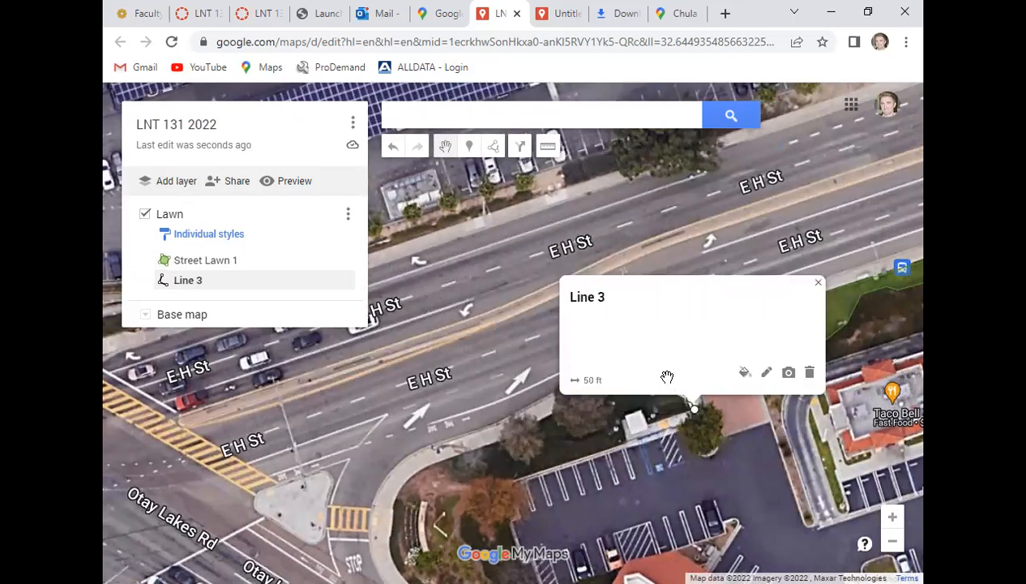
left_click(809, 375)
Outline the lawn between E H St and the parking lot, across the driveway from Street Lawn 1, as a closed shape of about 0.042 ac.
left_click(493, 146)
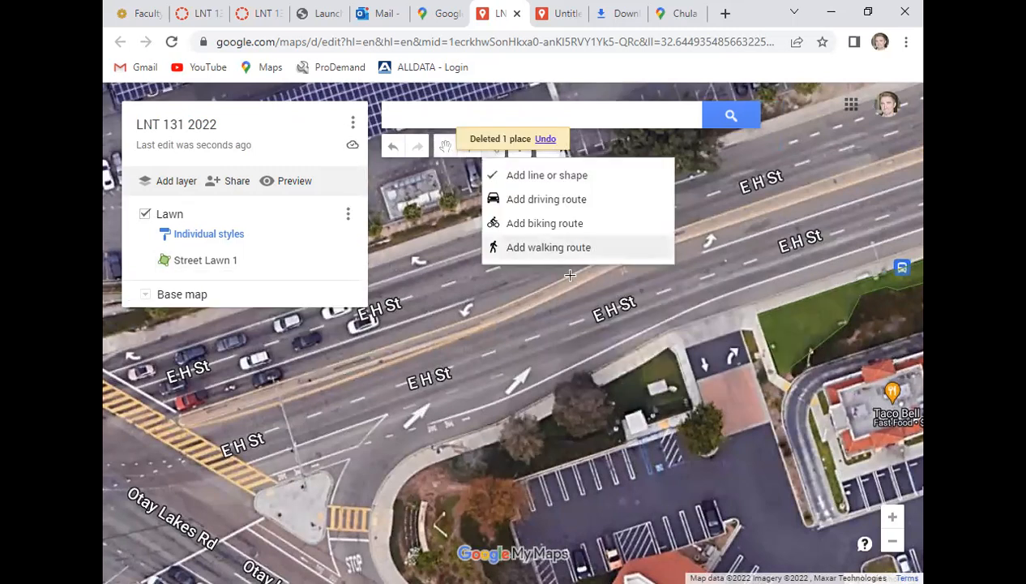
left_click(531, 179)
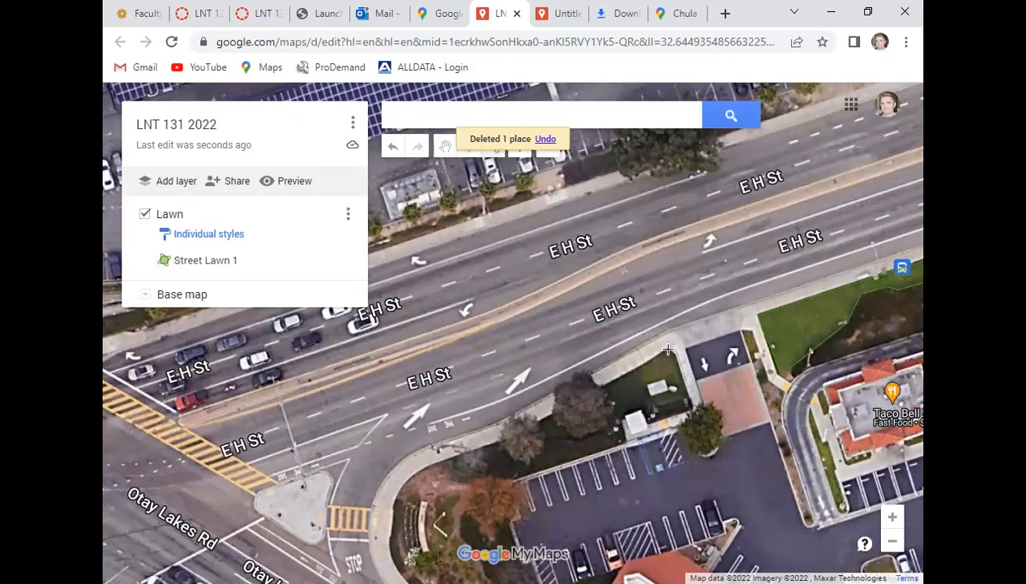
left_click(668, 349)
left_click(688, 400)
left_click(639, 396)
left_click(607, 413)
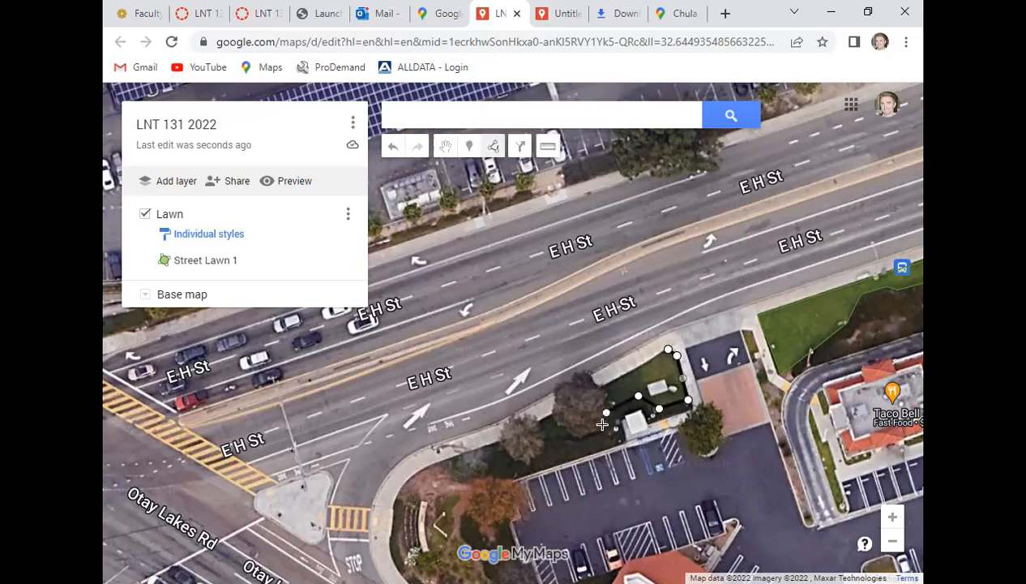
left_click(605, 435)
left_click(577, 442)
left_click(549, 440)
left_click(517, 461)
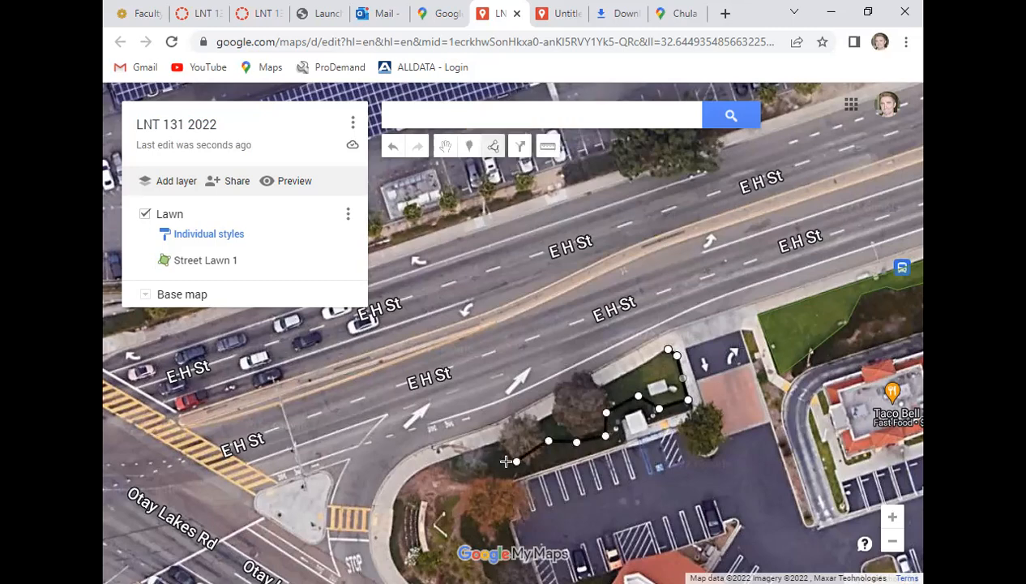
left_click(454, 467)
left_click(447, 459)
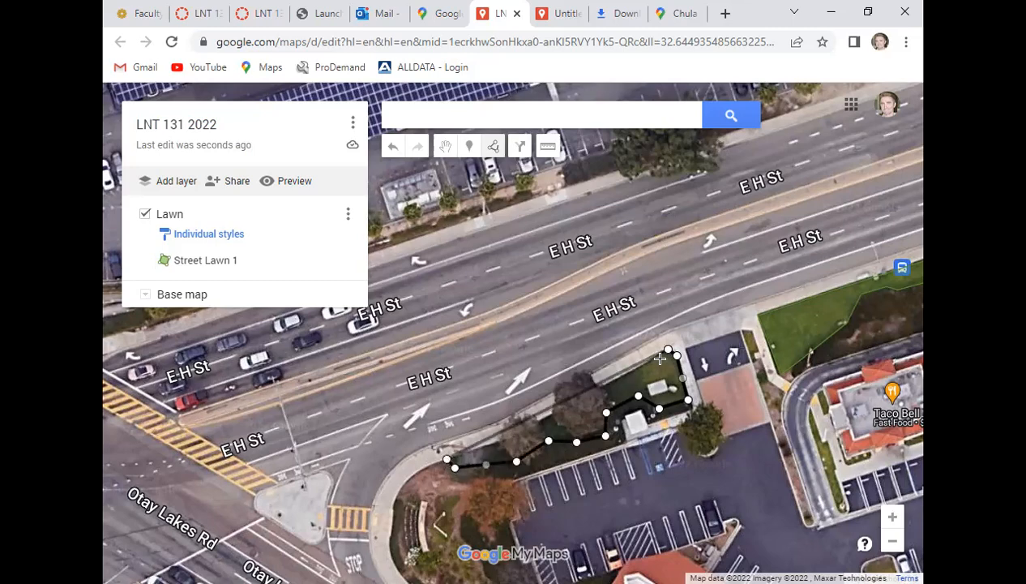
left_click(537, 423)
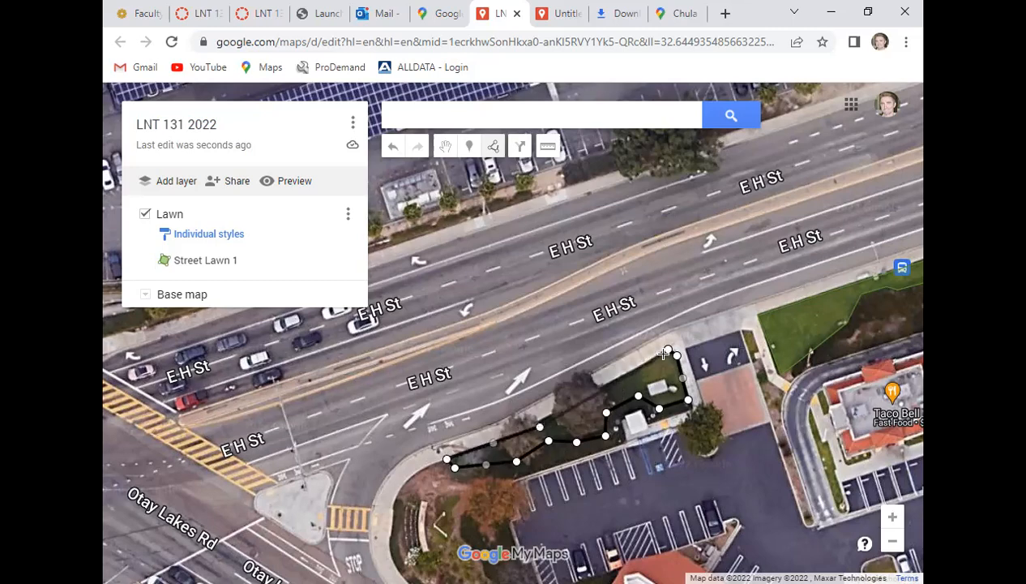
left_click(667, 351)
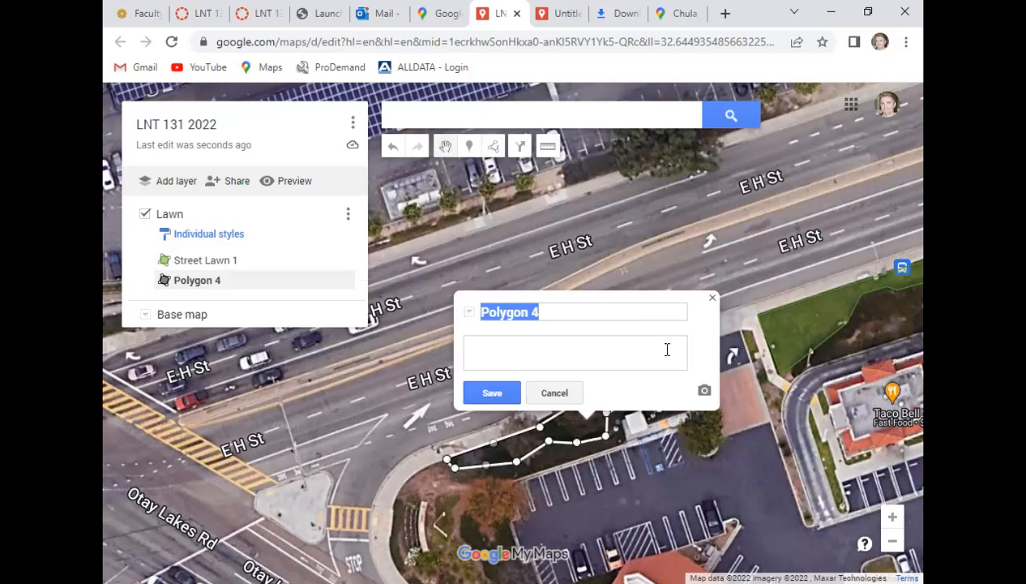
Name the second lawn shape Street Lawn 2 and color it green.
type("Stre")
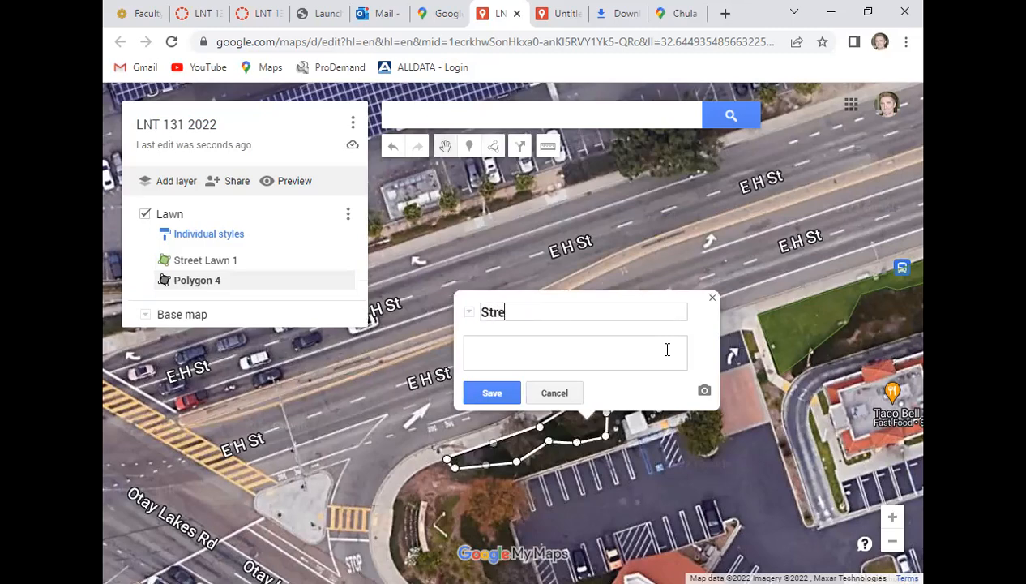
type("et Lawn 2")
left_click(496, 395)
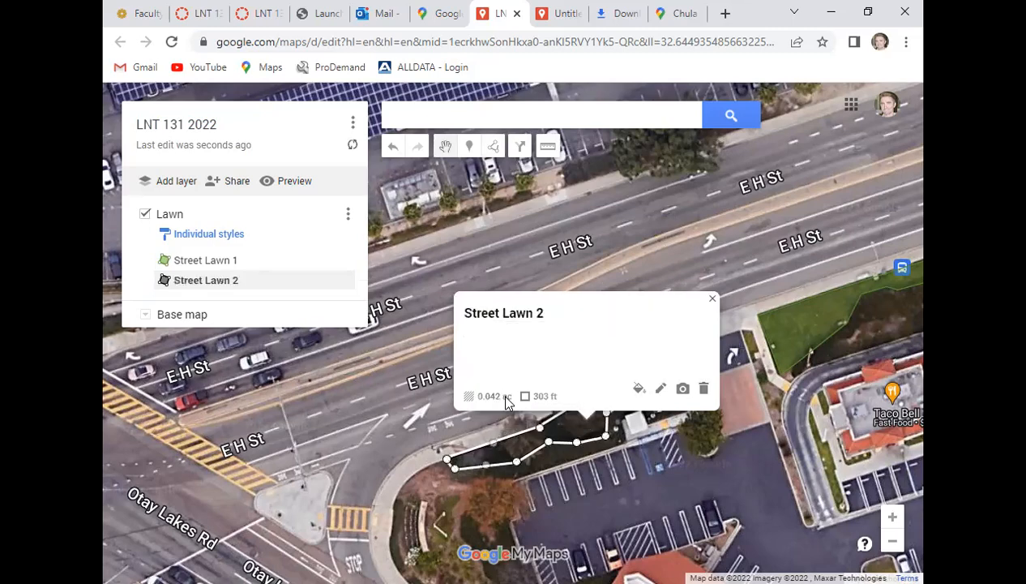
left_click(637, 389)
left_click(742, 387)
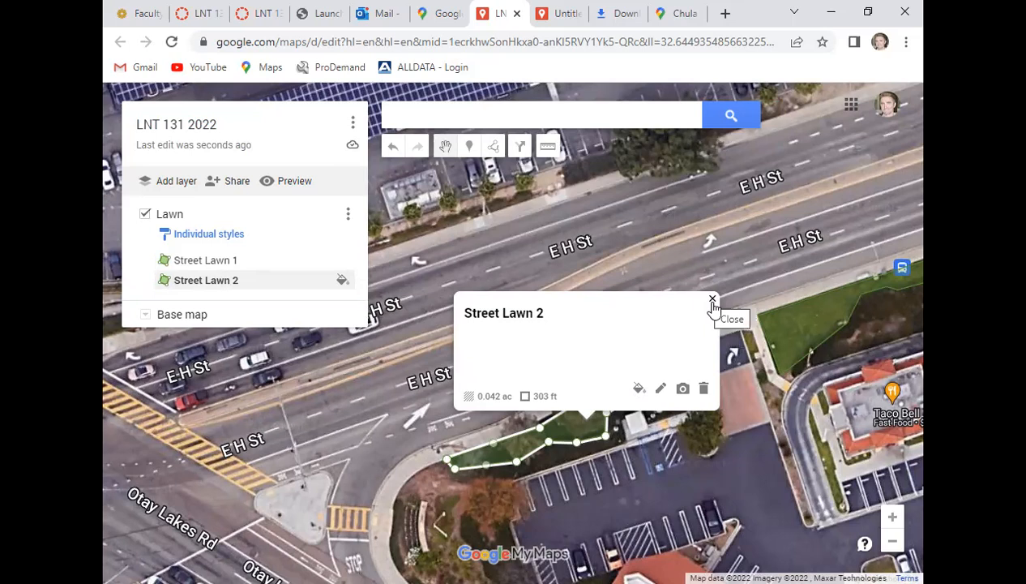
left_click(713, 300)
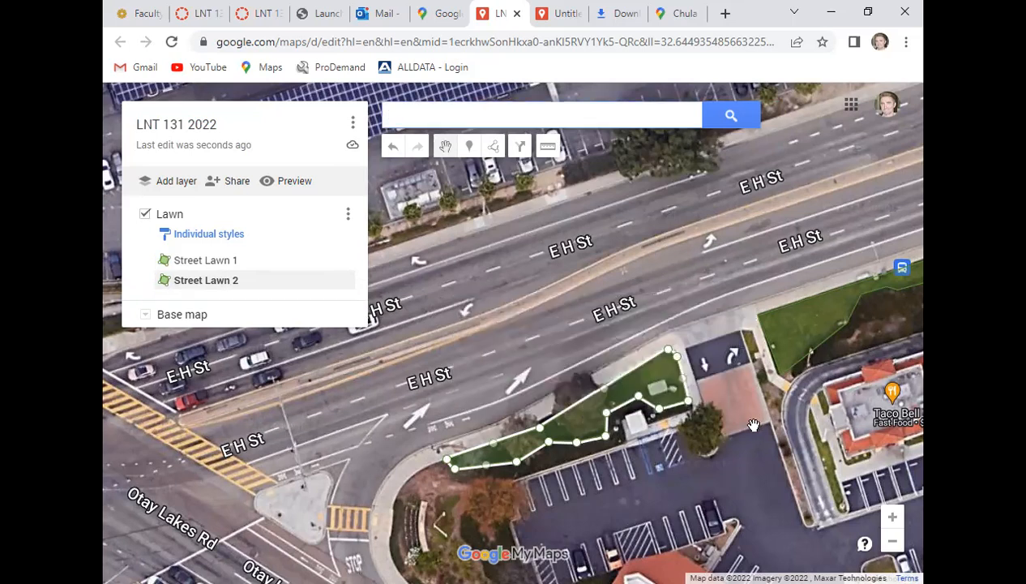
Outline the area around the Taco Bell building inside its drive-through lane, excluding building and parking stalls, as a closed shape of about 0.093 ac.
left_click(748, 434)
left_click_drag(749, 461, 396, 455)
left_click_drag(643, 462, 568, 462)
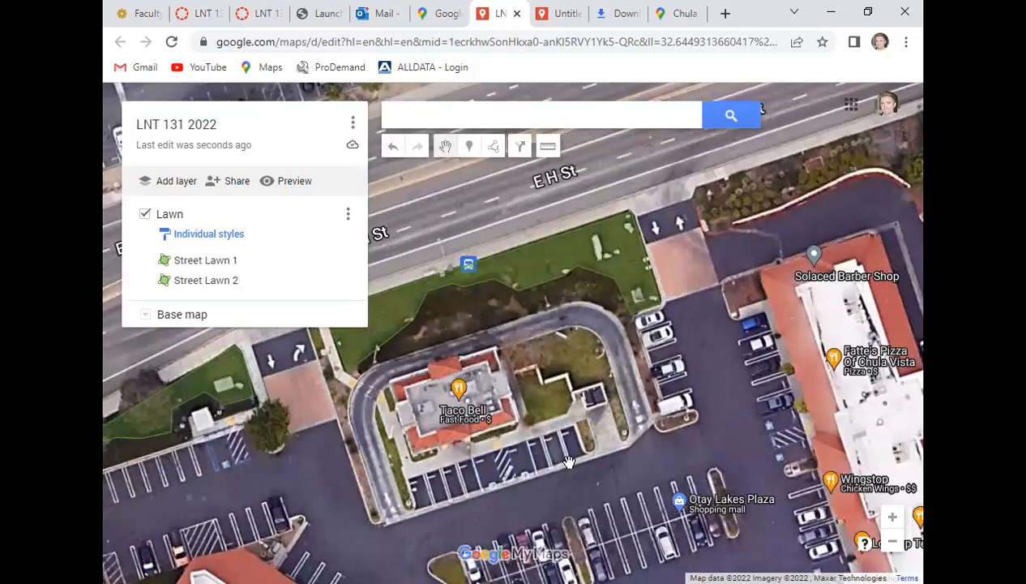
left_click_drag(485, 472, 535, 416)
scroll(508, 399, "up", 2)
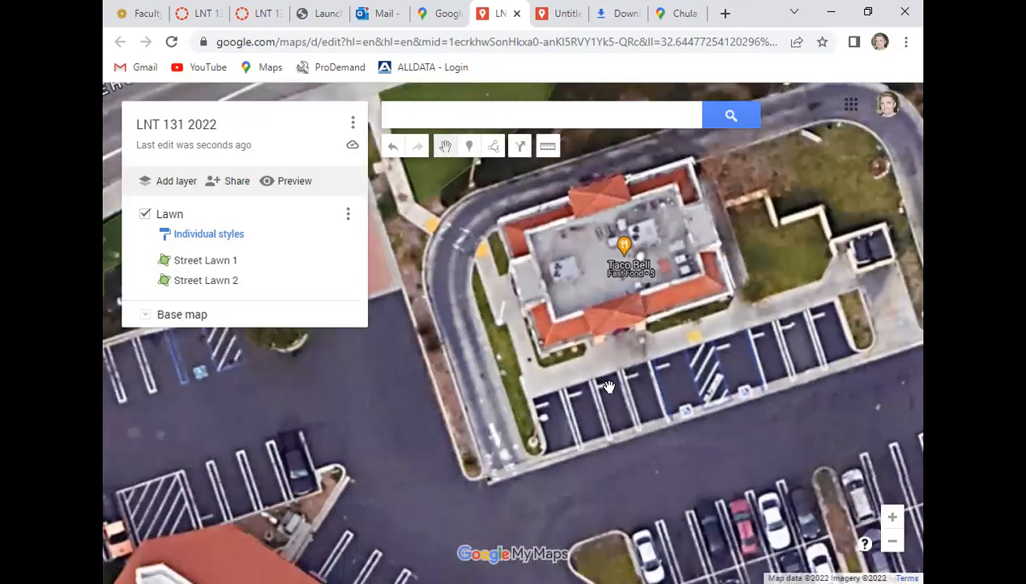
scroll(610, 384, "down", 2)
scroll(621, 408, "up", 1)
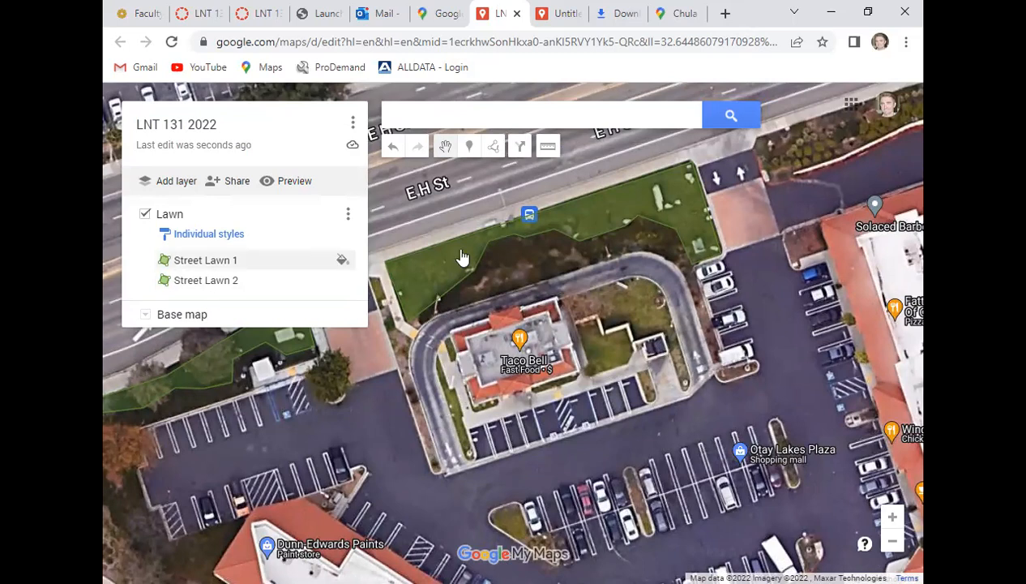
left_click(493, 148)
left_click(519, 173)
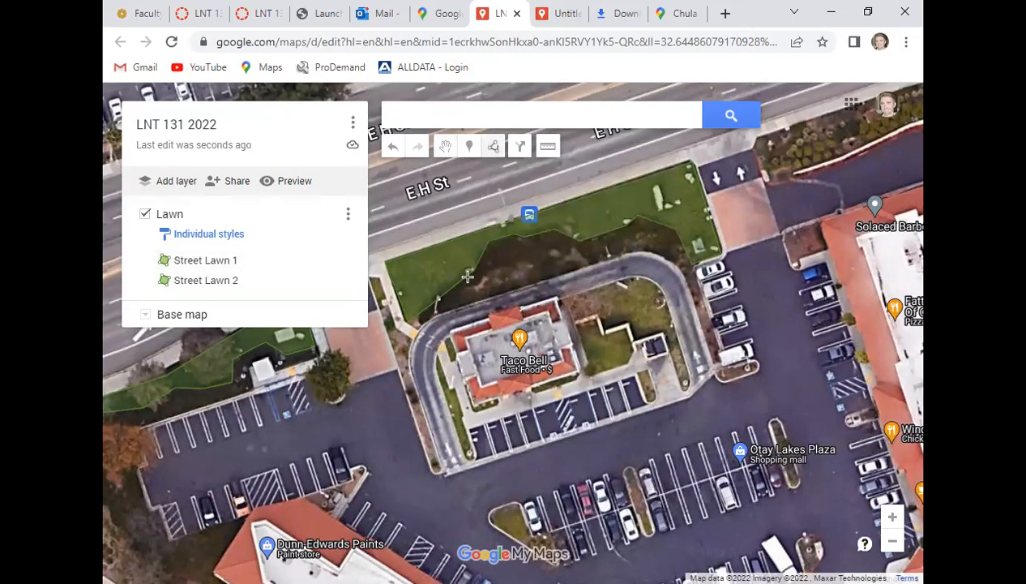
left_click(470, 461)
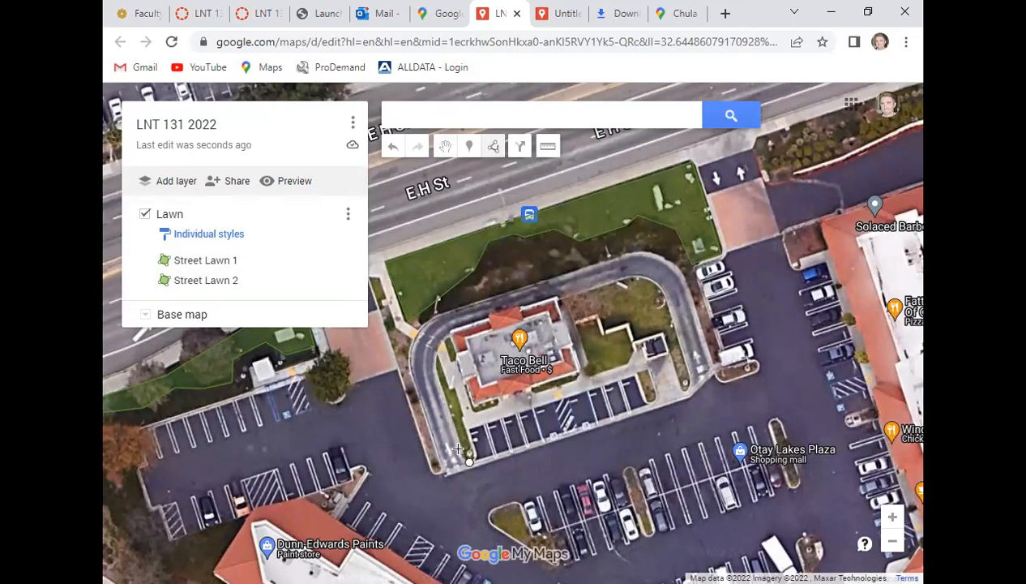
left_click(437, 360)
left_click(439, 339)
left_click(473, 405)
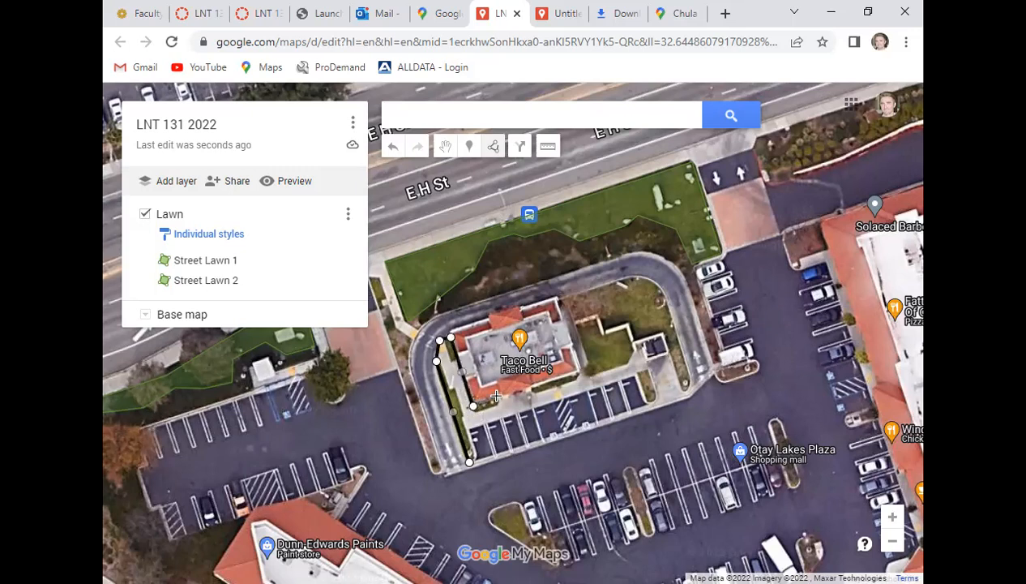
left_click(496, 397)
left_click(581, 369)
left_click(560, 300)
left_click(647, 278)
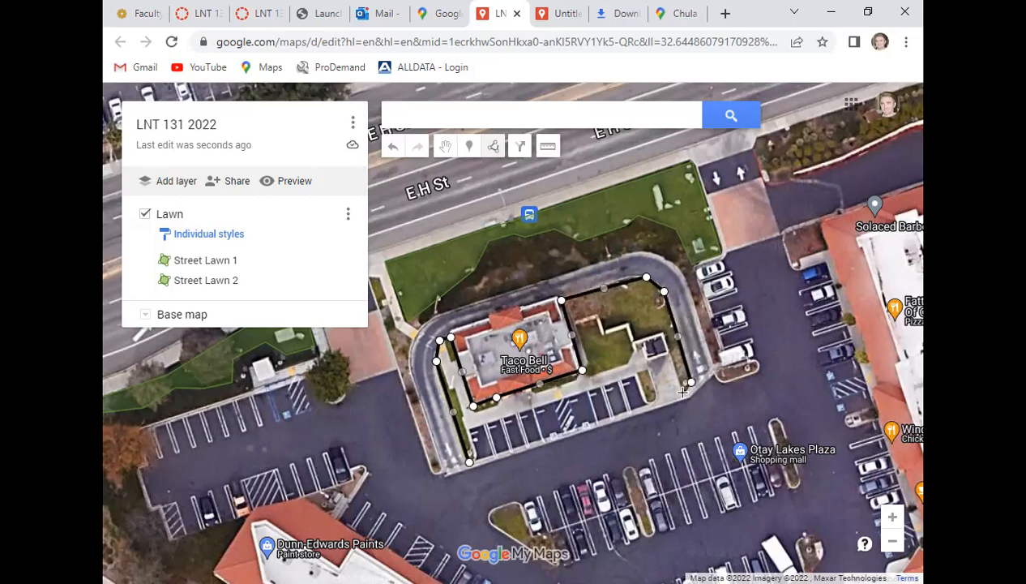
left_click(683, 394)
left_click(645, 400)
left_click(634, 374)
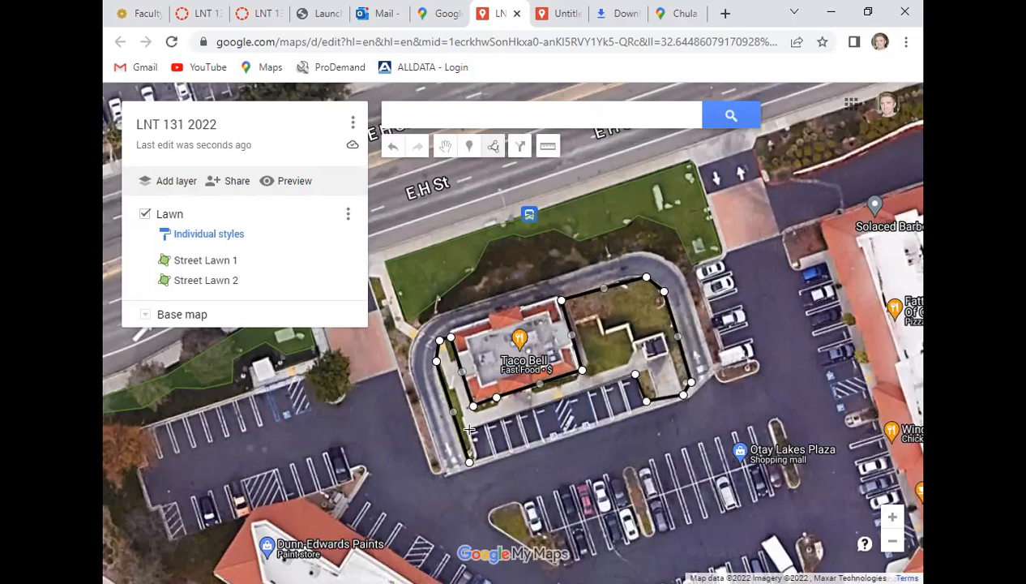
left_click(481, 463)
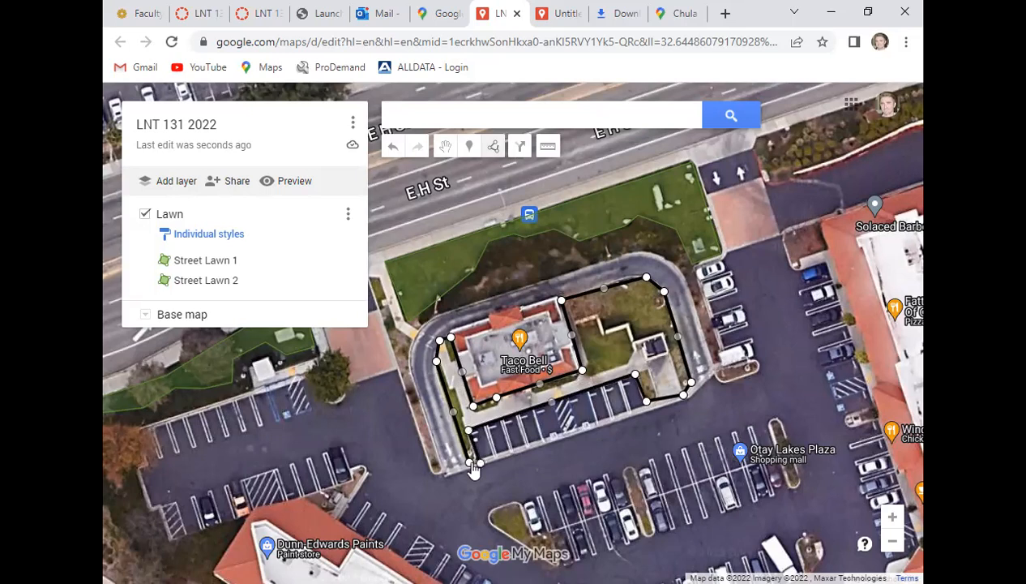
left_click(471, 465)
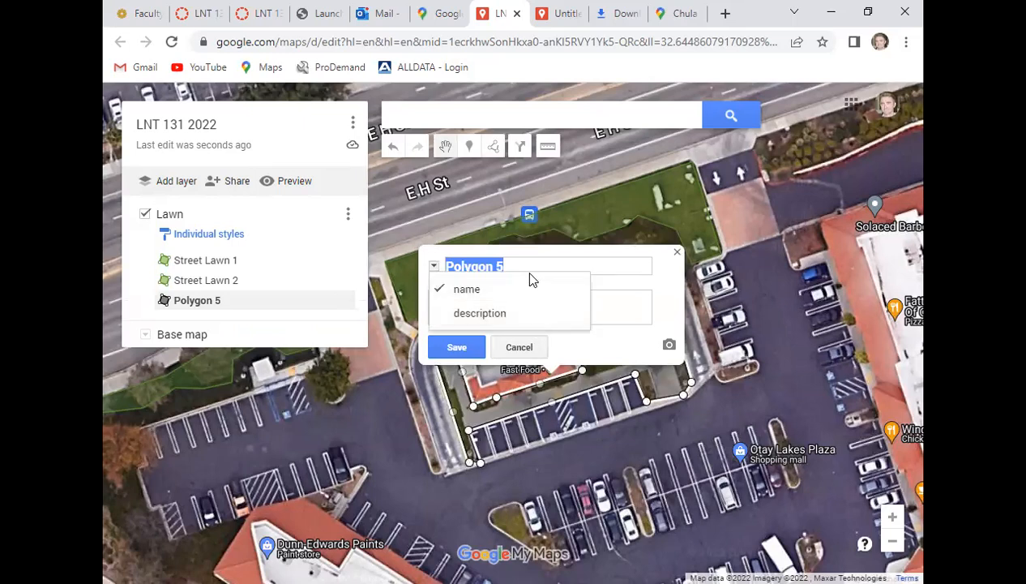
Name the shape around Taco Bell as Taco Bell Lawn and color it green.
type("Taco Bell Lawn")
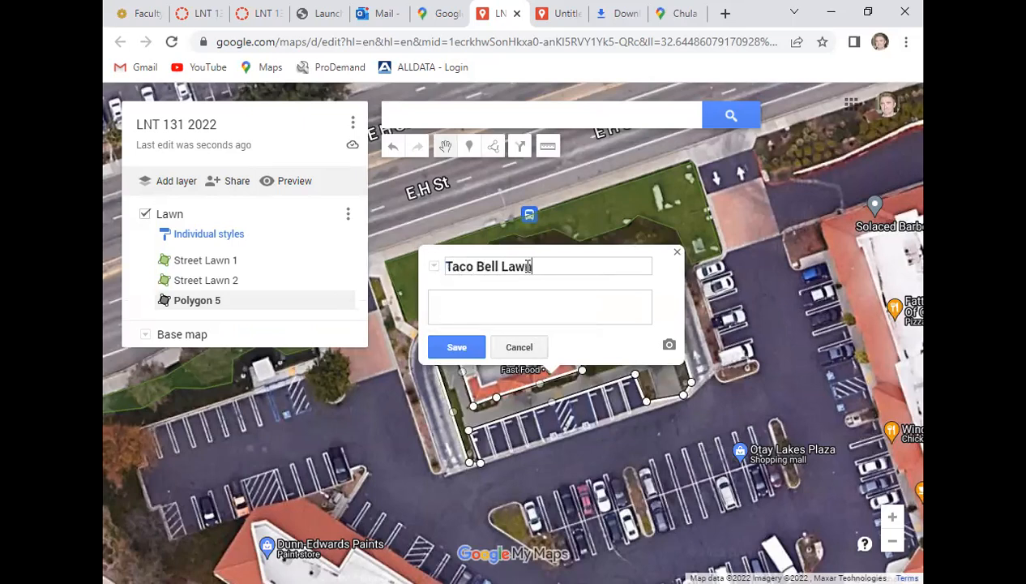
left_click(457, 347)
left_click(626, 343)
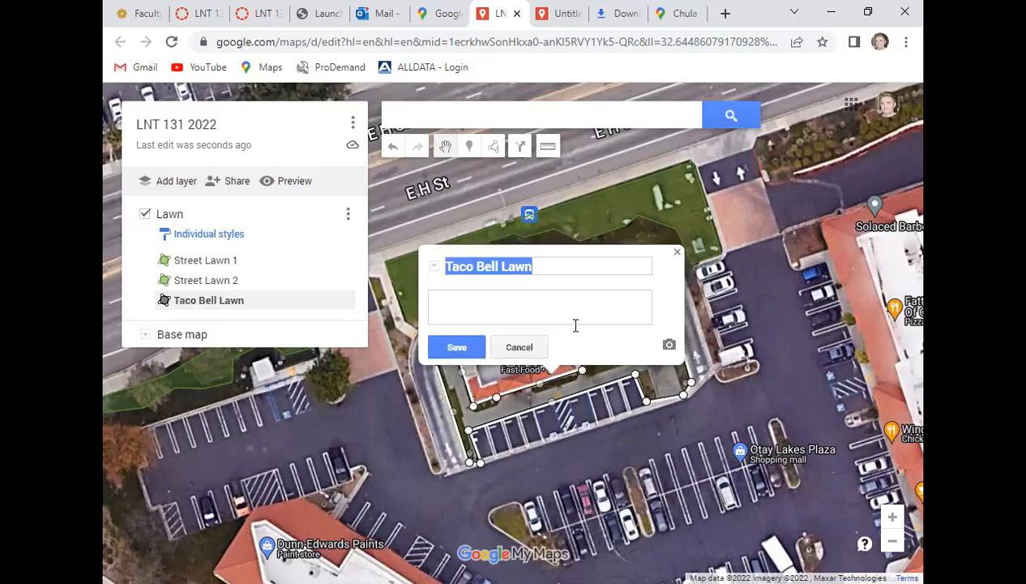
left_click(457, 348)
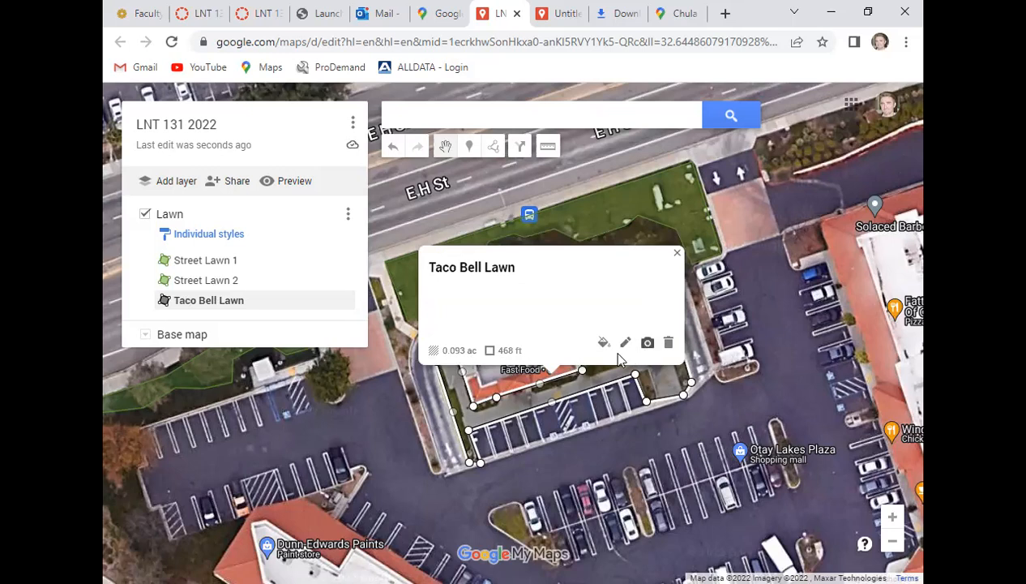
left_click(603, 342)
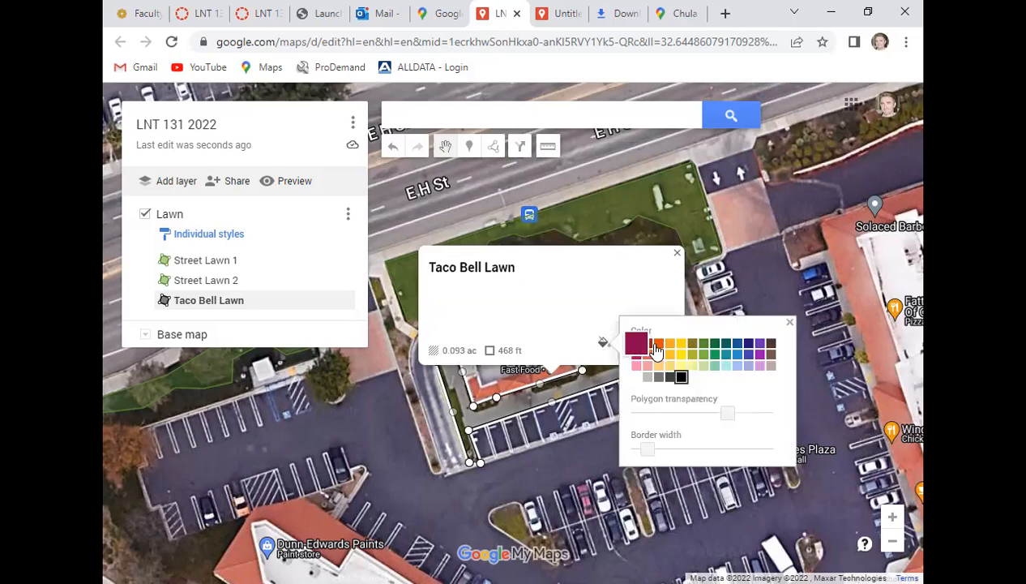
left_click(703, 343)
left_click(756, 294)
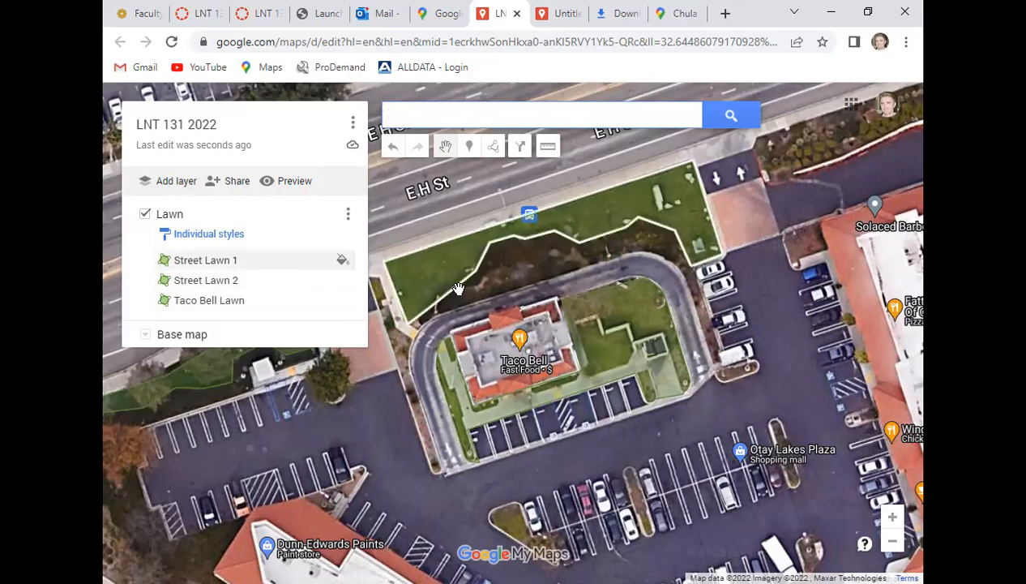
Check the area and perimeter of Street Lawn 2, Street Lawn 1 and Taco Bell Lawn on the map.
left_click_drag(352, 427, 523, 428)
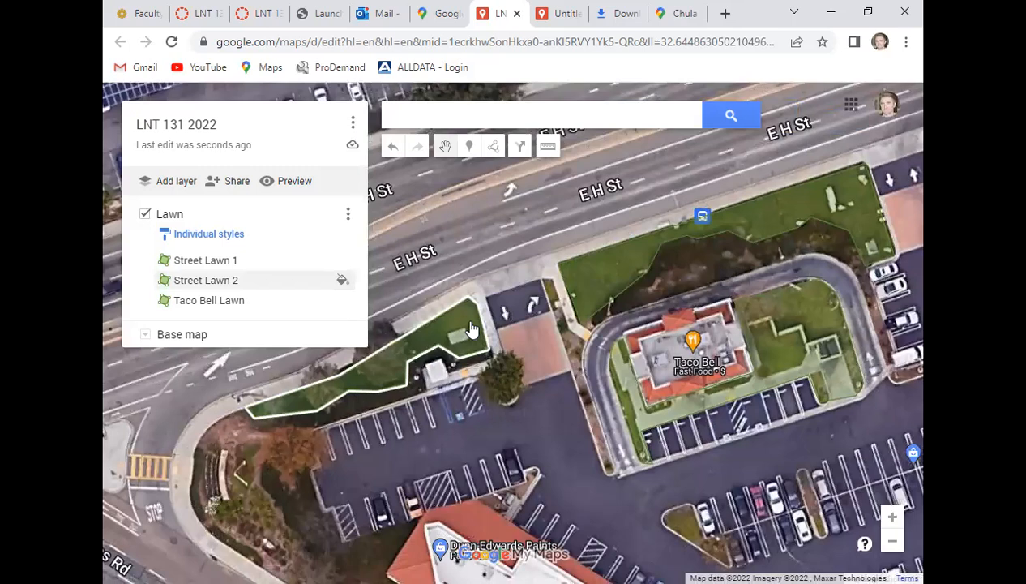
left_click(468, 331)
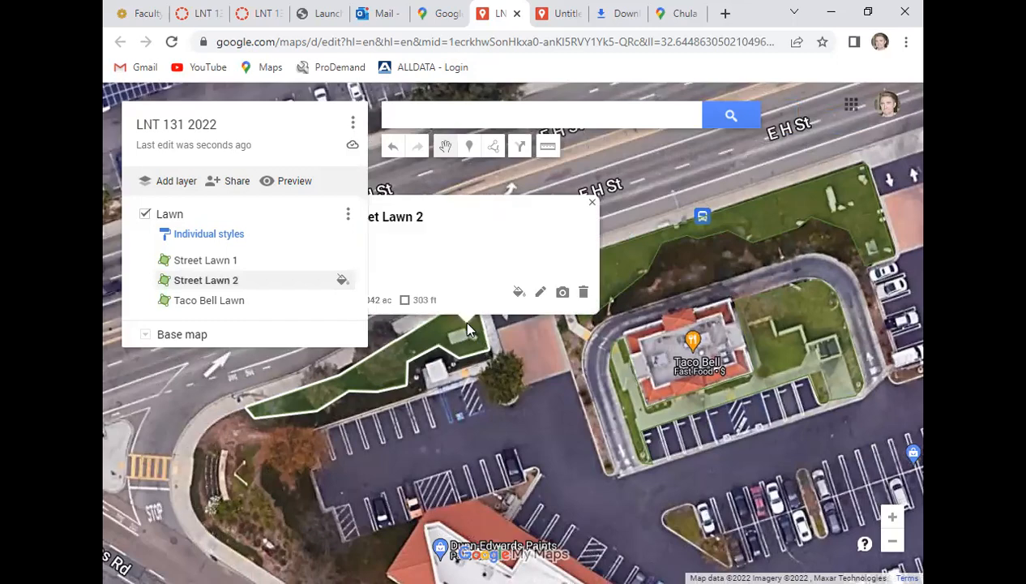
left_click_drag(577, 390, 606, 391)
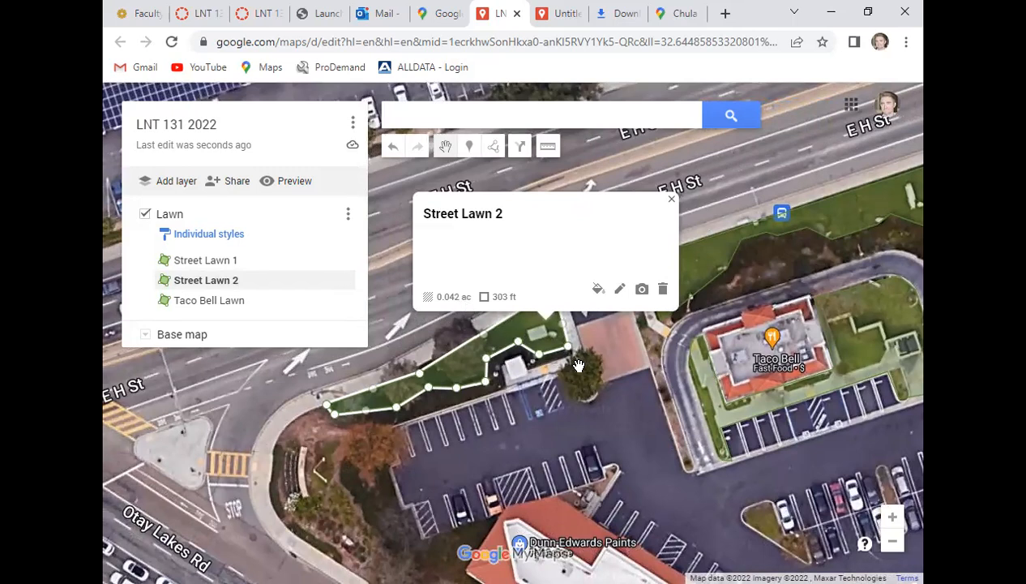
left_click(707, 276)
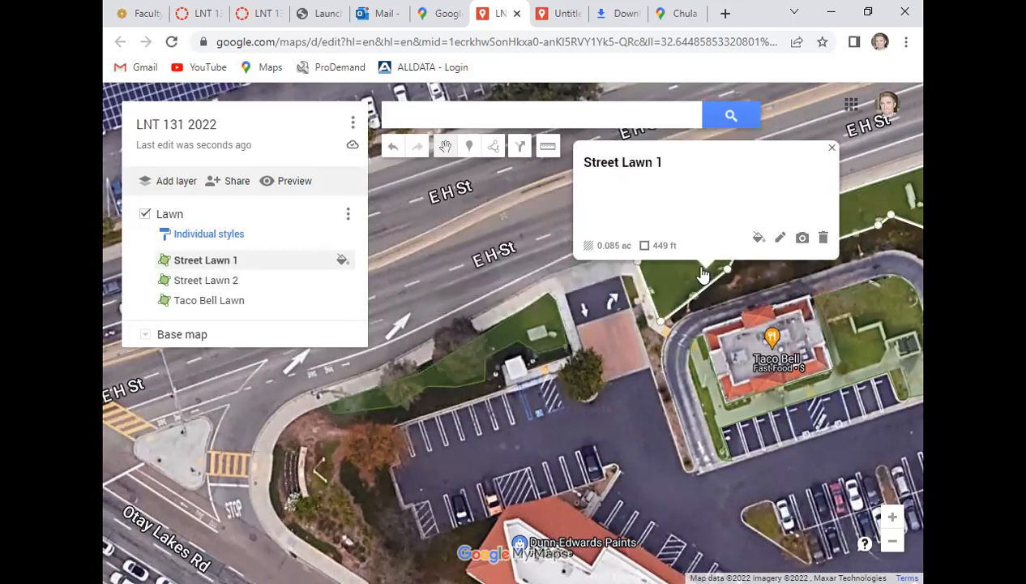
left_click(862, 360)
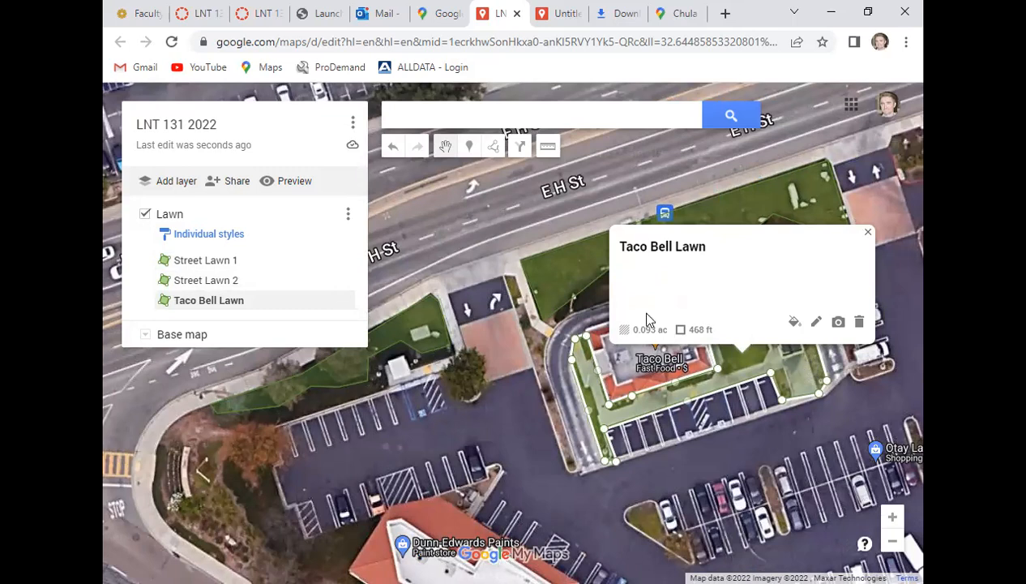
left_click(525, 386)
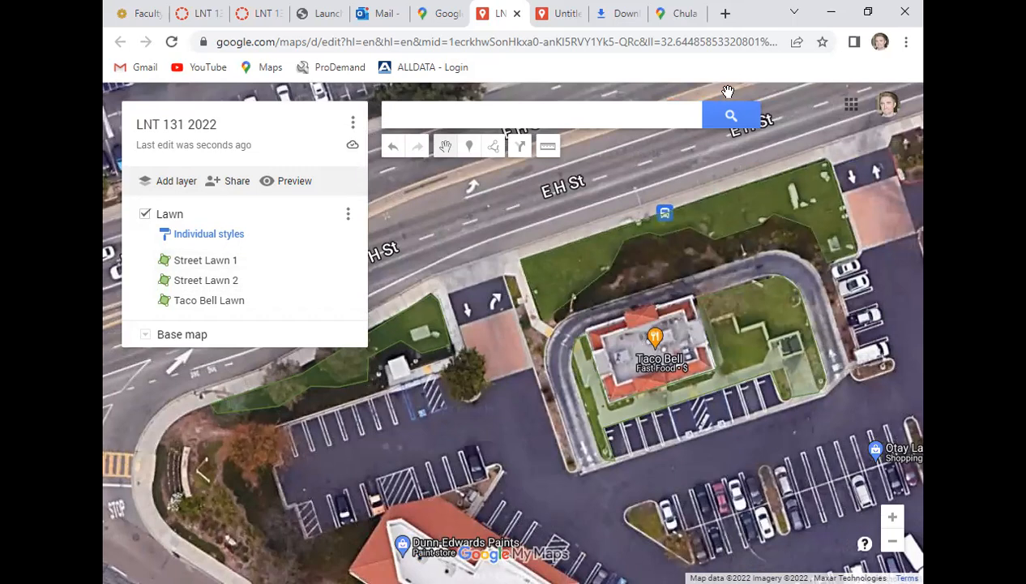
Search Google for "ac to ft2" in a new browser tab to get an acre to square foot converter.
left_click(726, 11)
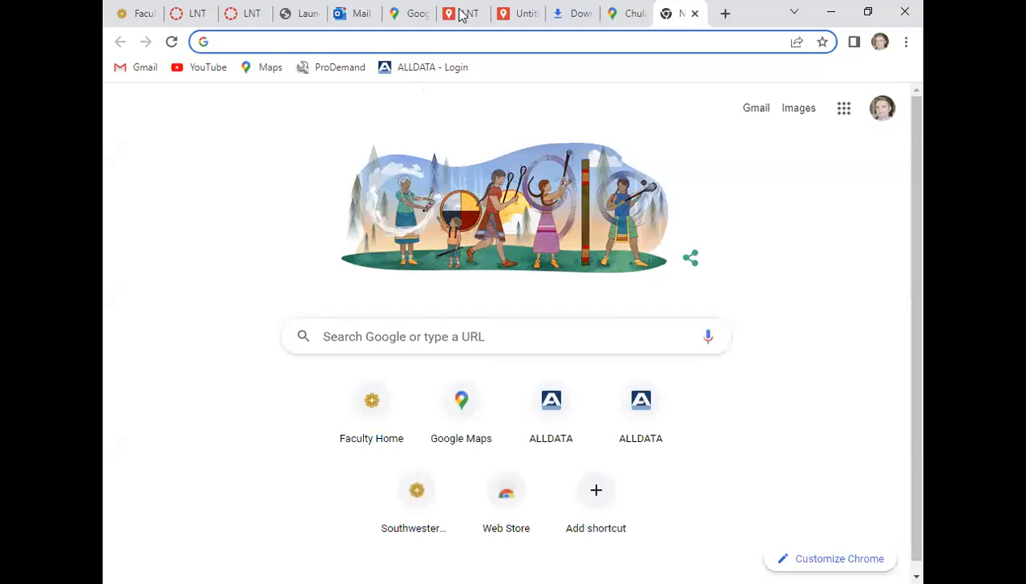
left_click(400, 341)
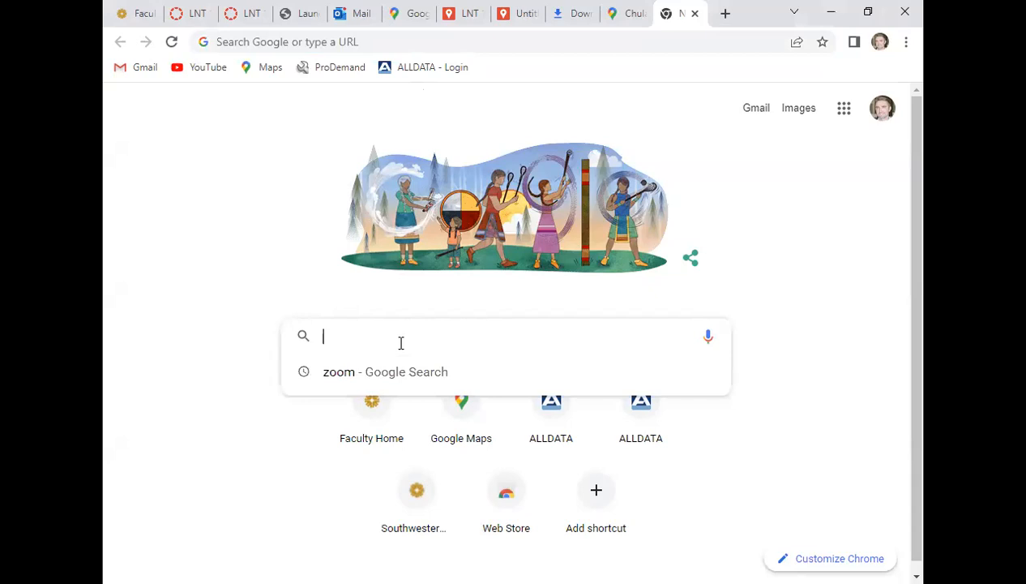
type("ac to ")
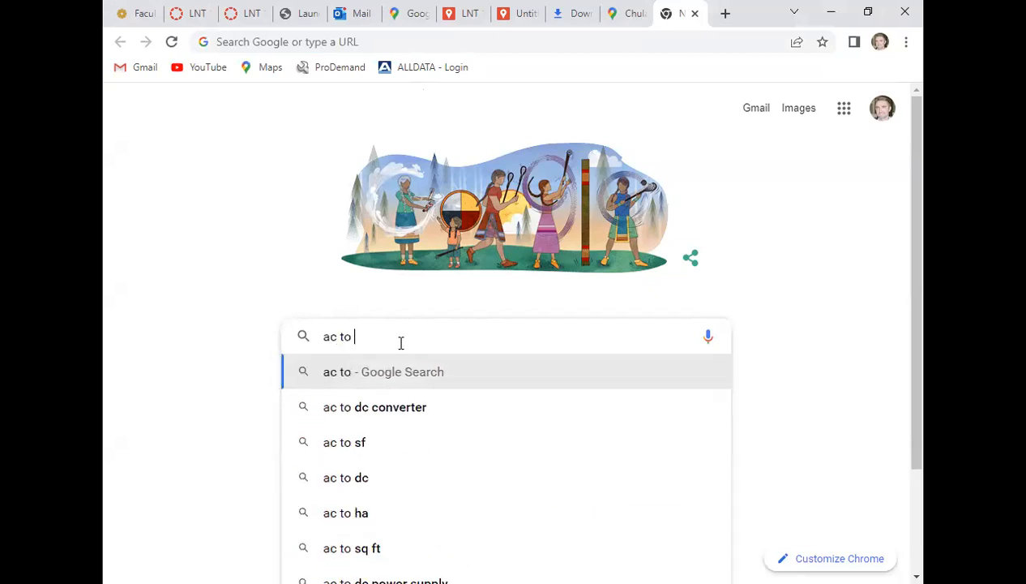
type("ft2")
key("Return")
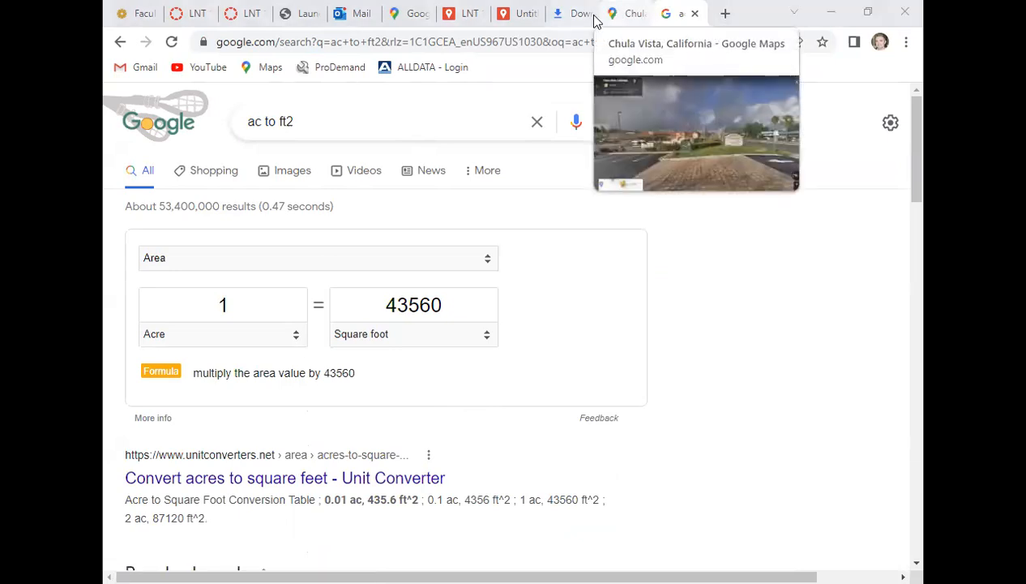
Return to the LNT 131 2022 map and read the acreage of Taco Bell Lawn, Street Lawn 1 and Street Lawn 2 for adding up.
left_click(461, 15)
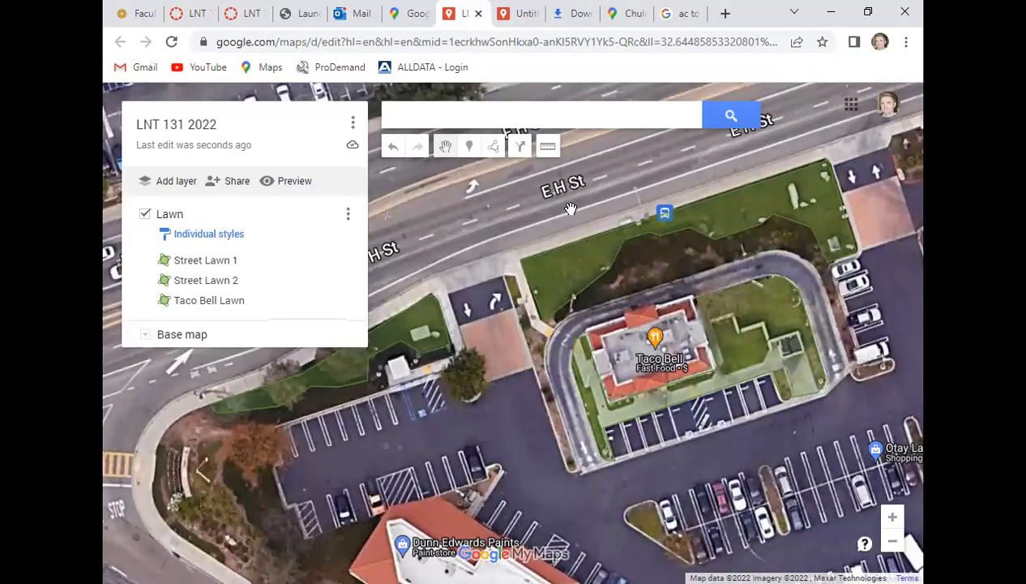
left_click(594, 381)
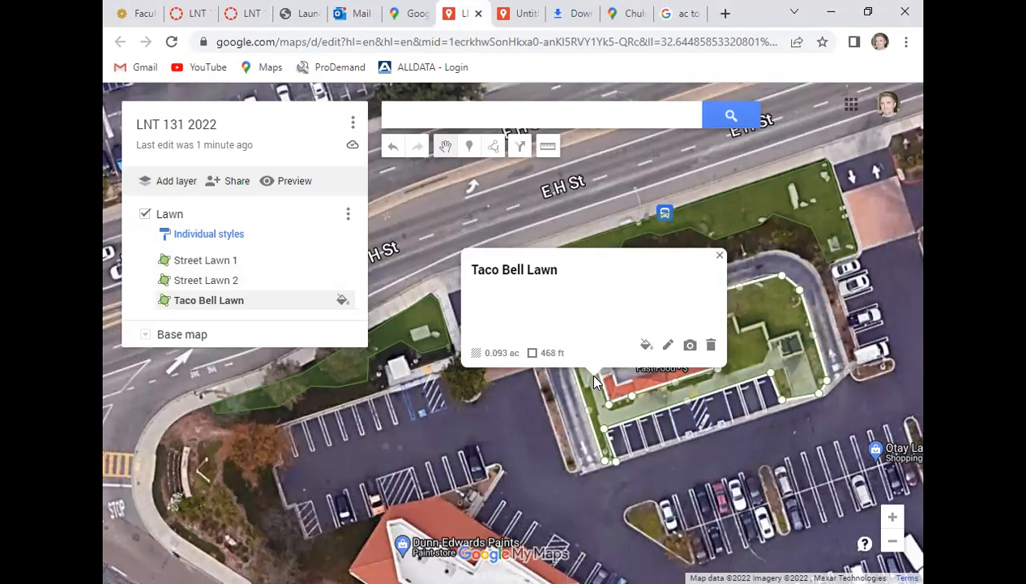
left_click(705, 210)
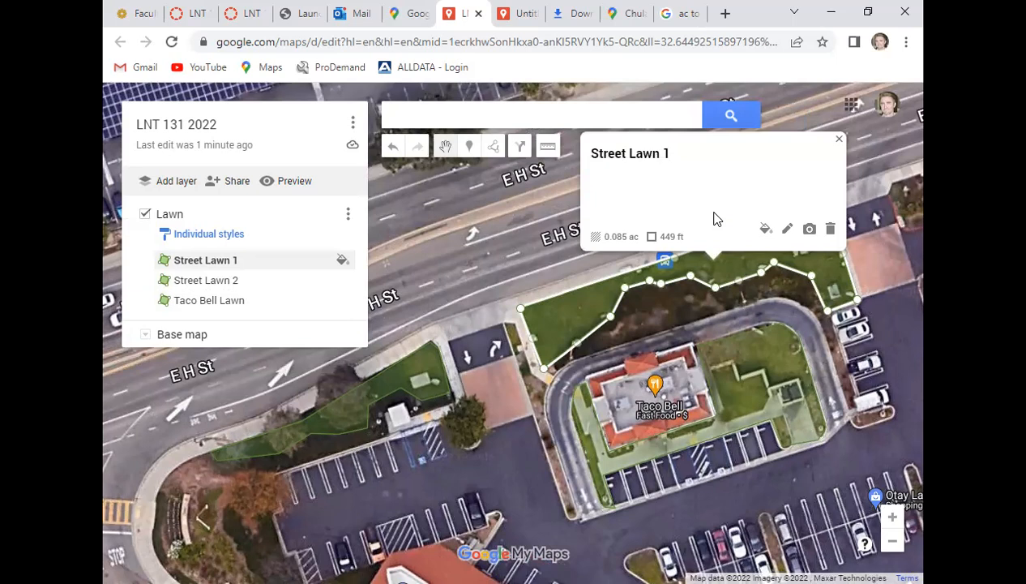
left_click(419, 373)
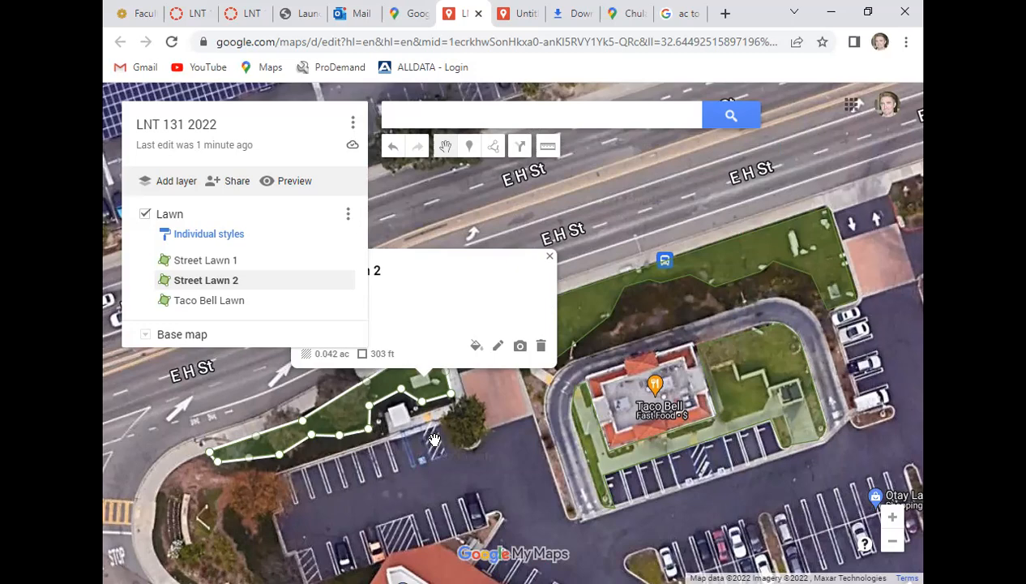
scroll(511, 490, "down", 1)
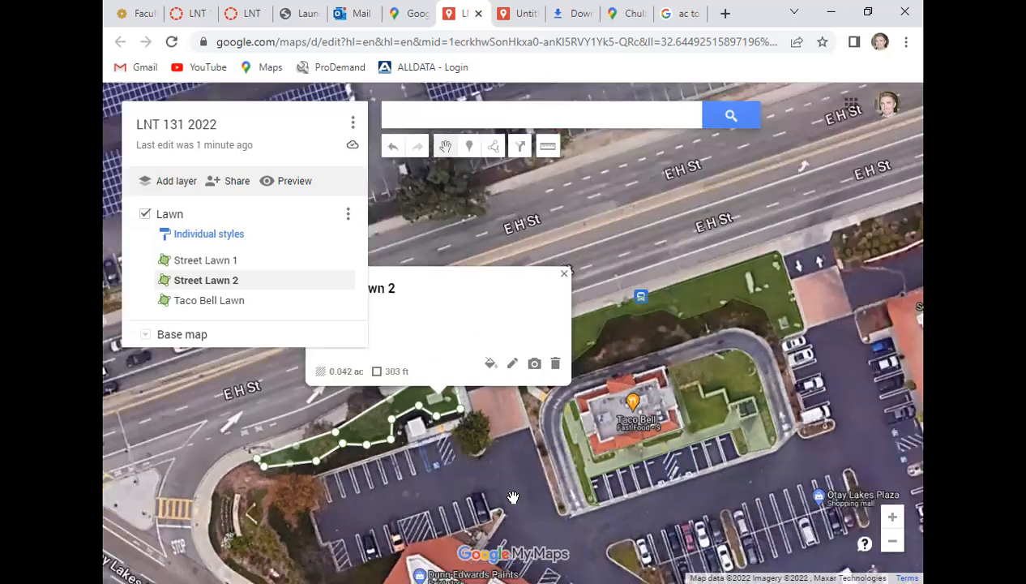
scroll(516, 501, "down", 1)
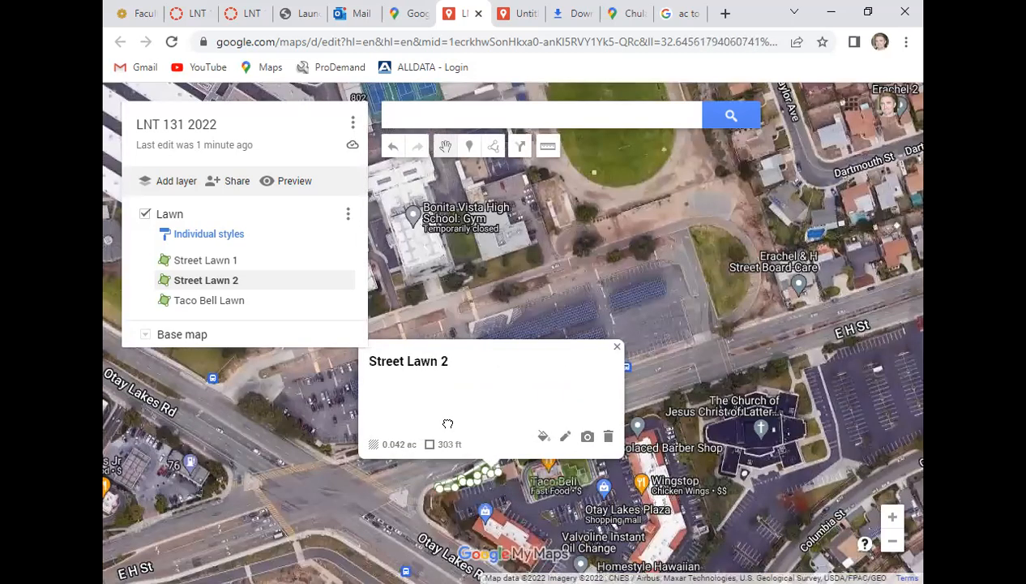
scroll(444, 425, "down", 1)
left_click_drag(450, 431, 459, 445)
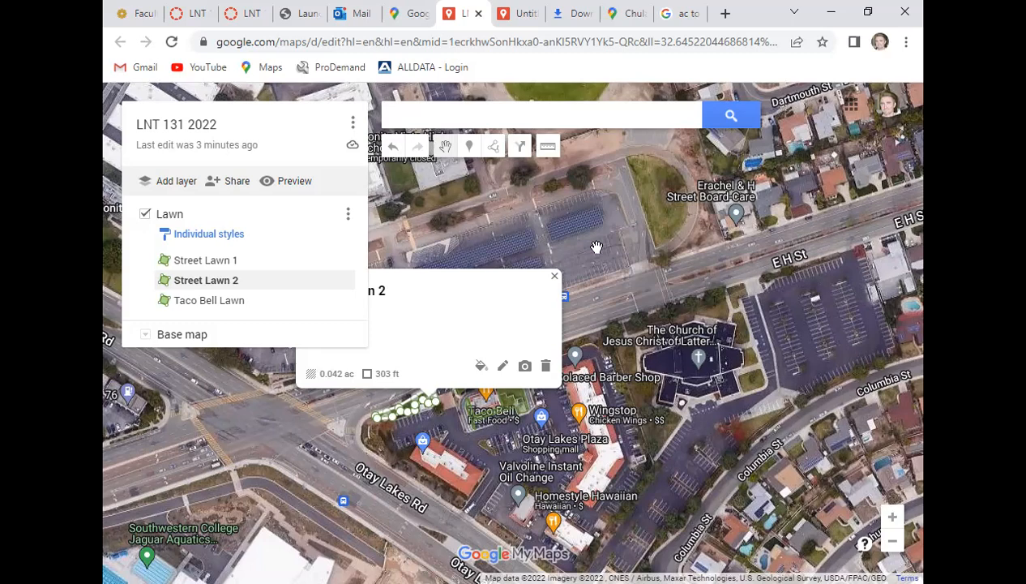
Switch to the Google unit converter and convert .22 acre to square feet.
left_click(679, 13)
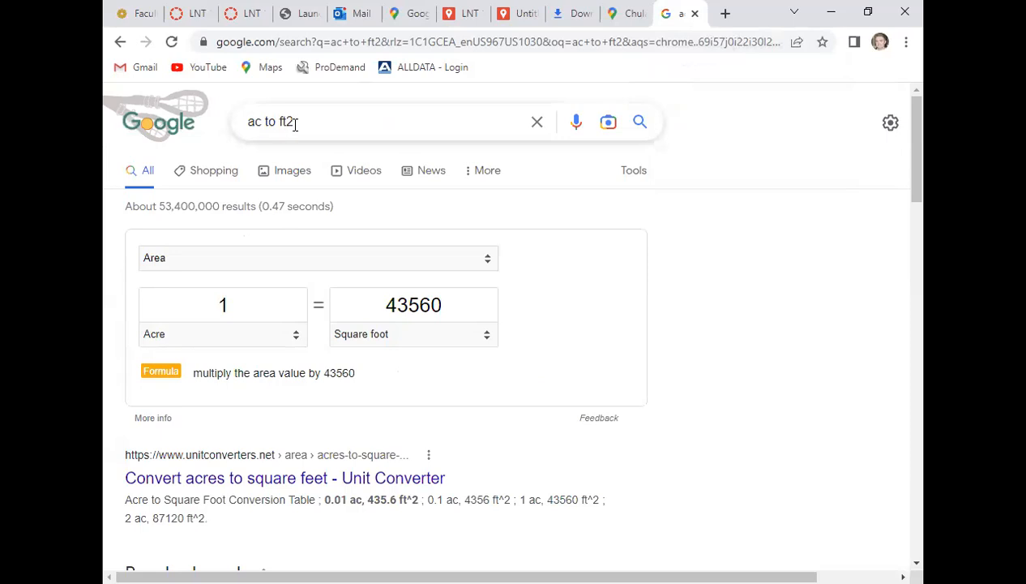
left_click(206, 303)
left_click_drag(205, 304, 243, 303)
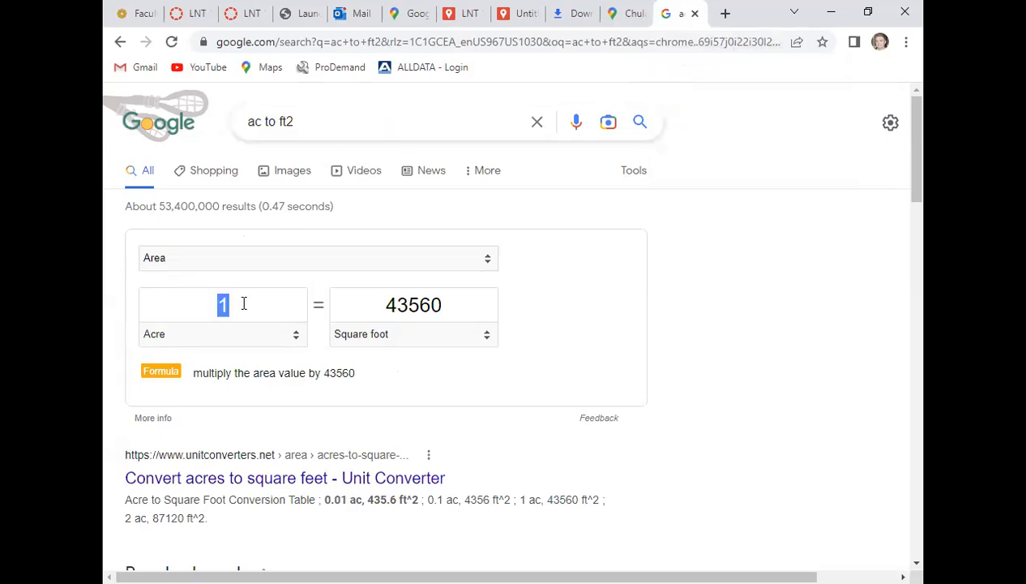
type(".22")
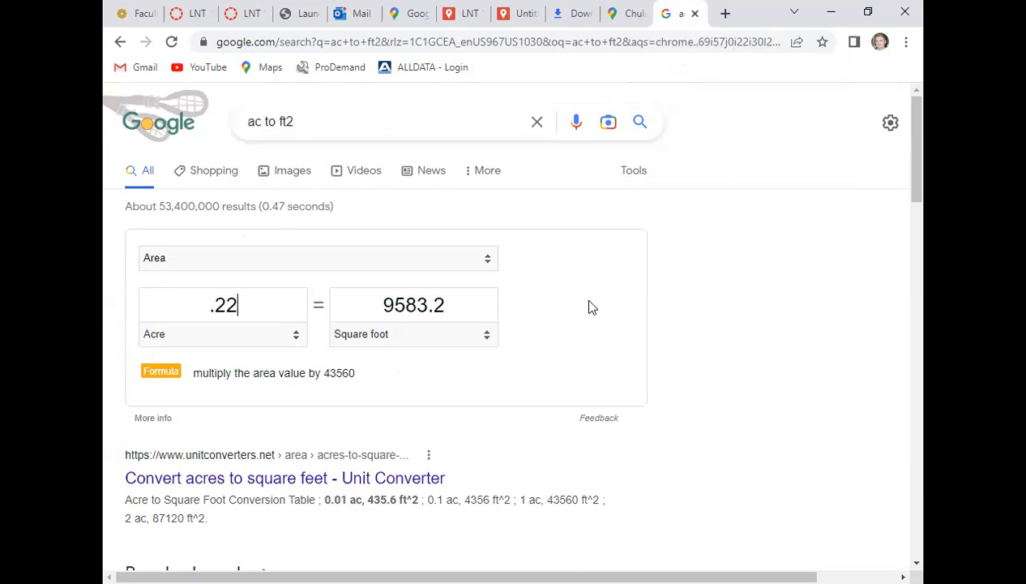
Highlight the converted square footage, return to the LNT 131 2022 map and close the Street Lawn 2 details.
left_click_drag(381, 304, 449, 304)
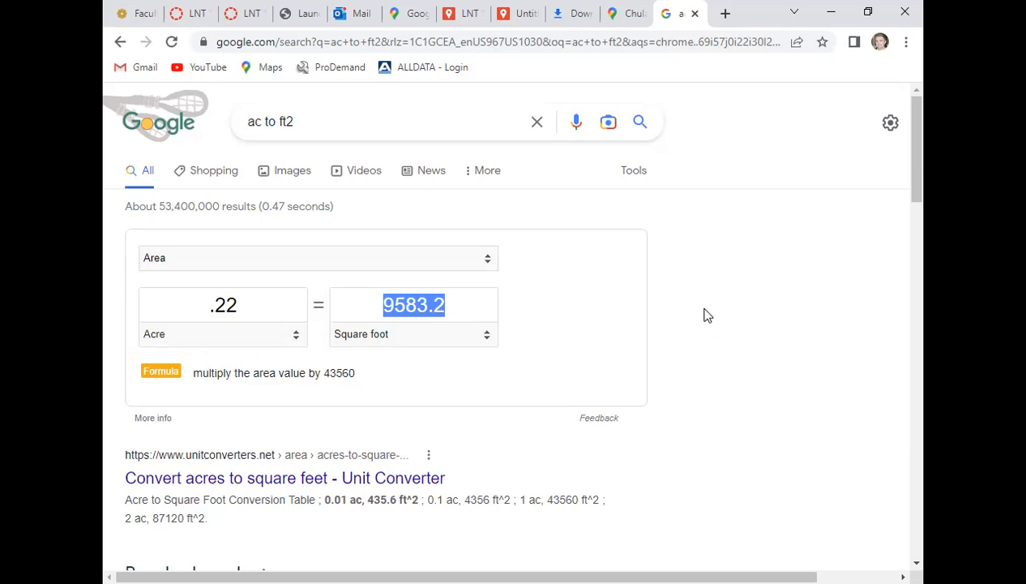
left_click(463, 16)
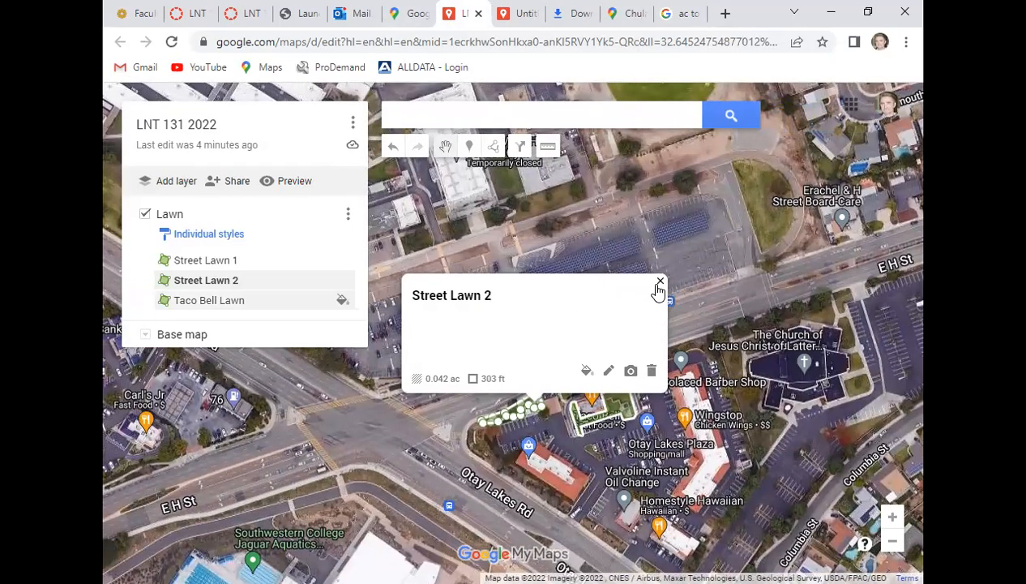
left_click(659, 291)
scroll(532, 420, "up", 2)
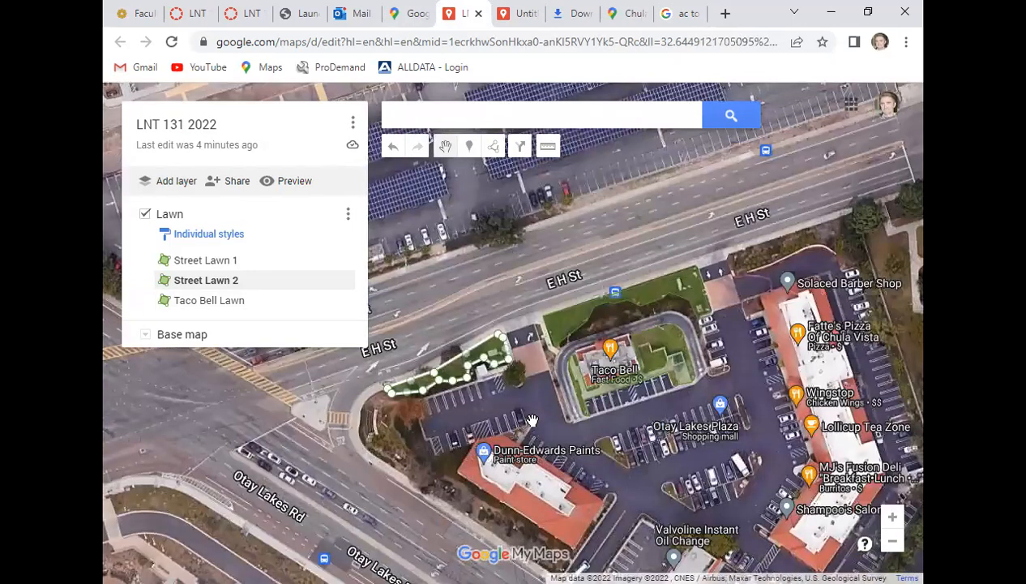
left_click(520, 423)
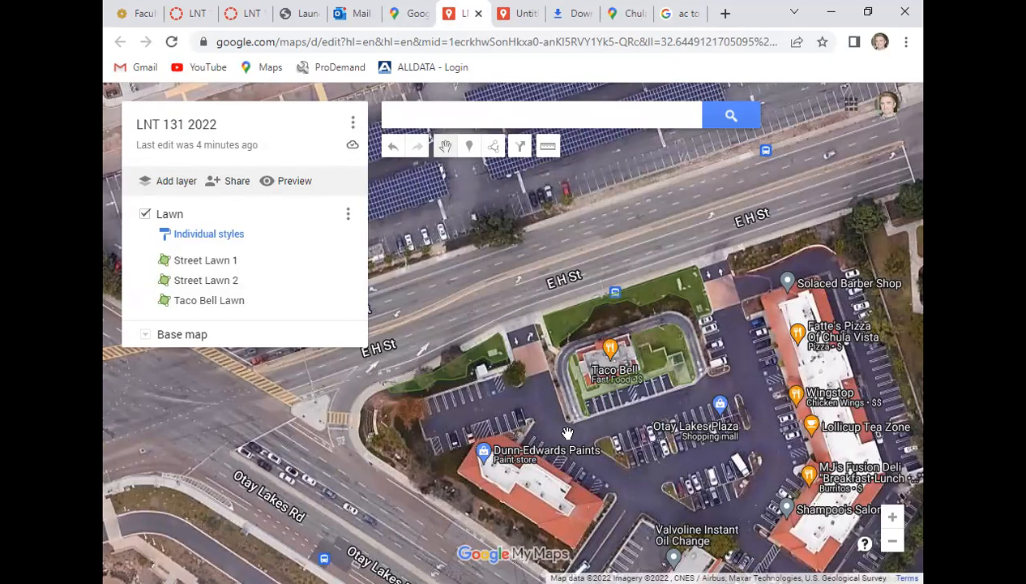
Add a new layer to the map and name it Trees.
left_click(171, 186)
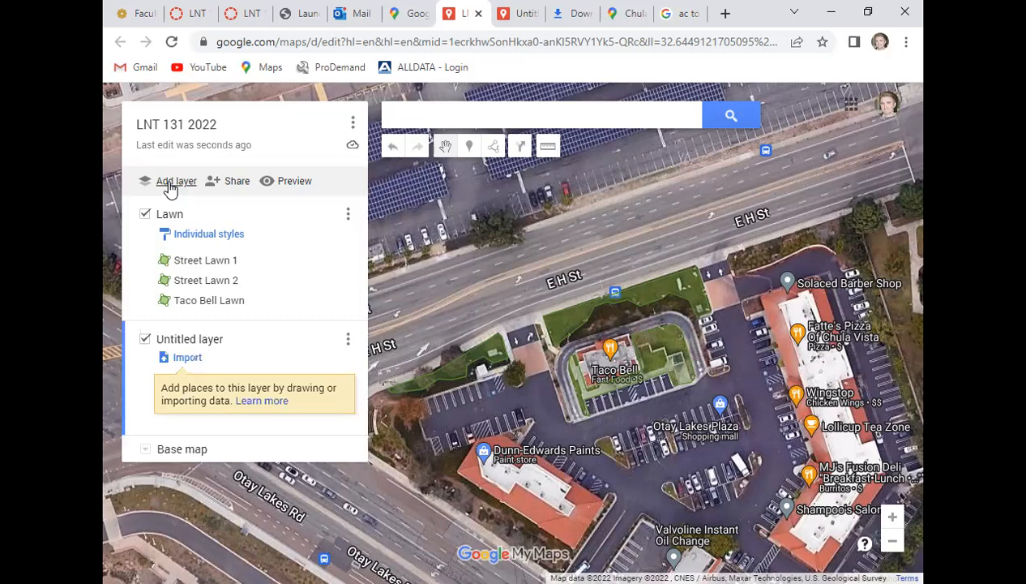
left_click(347, 340)
left_click(300, 367)
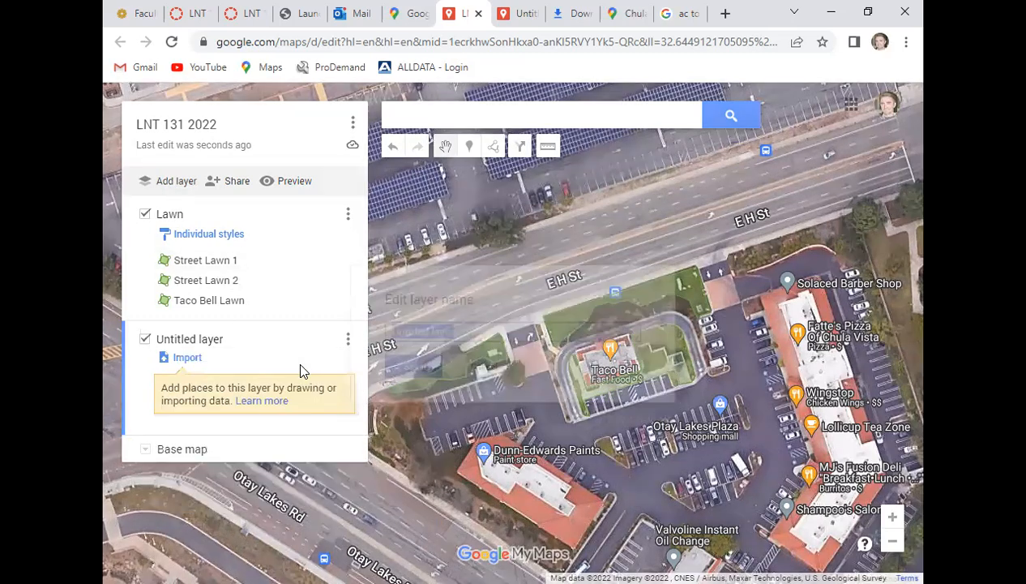
type("Trees")
left_click(403, 366)
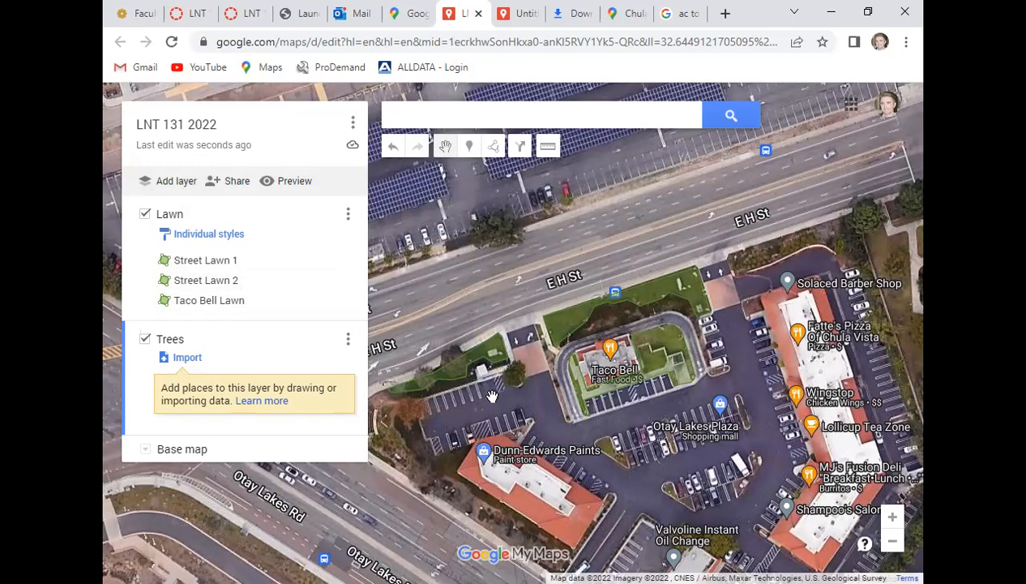
Hide the Lawn layer so that only the Trees layer is shown on the map.
left_click(145, 215)
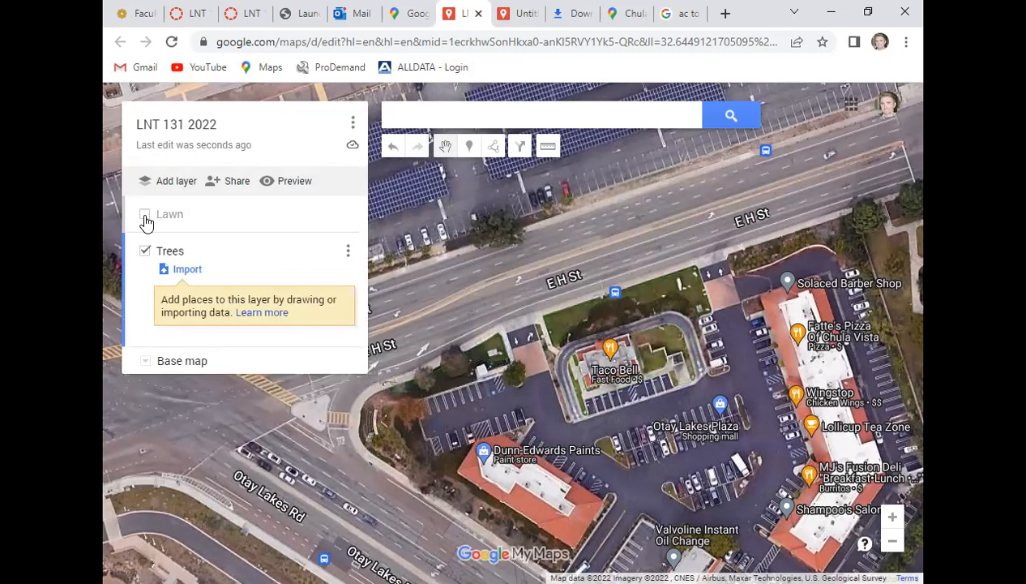
left_click(146, 215)
left_click(145, 214)
left_click(145, 215)
left_click(145, 216)
left_click_drag(477, 387, 618, 397)
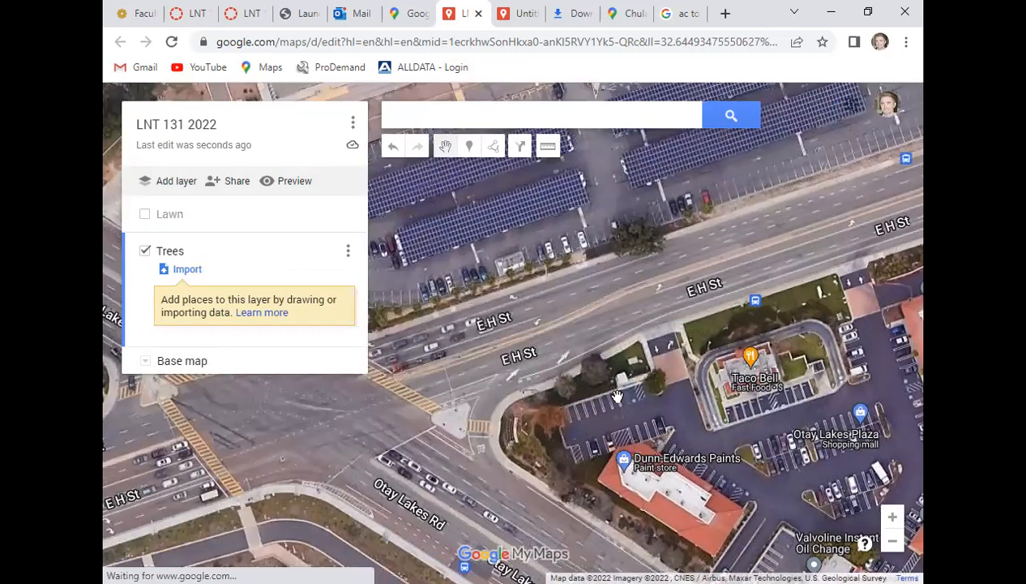
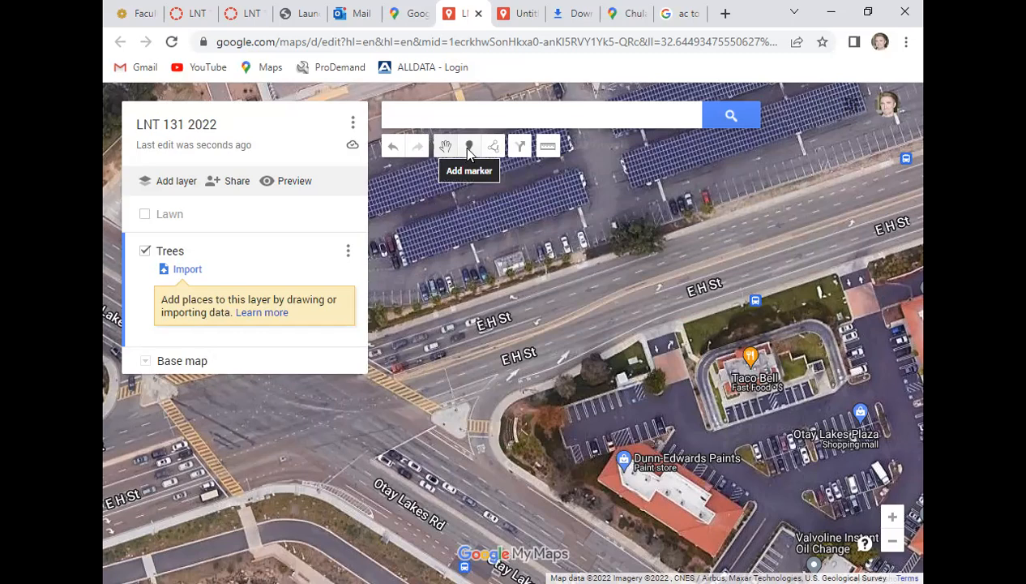
Place a marker on the small tree beside the E H St sidewalk and save it under its default name.
left_click(468, 150)
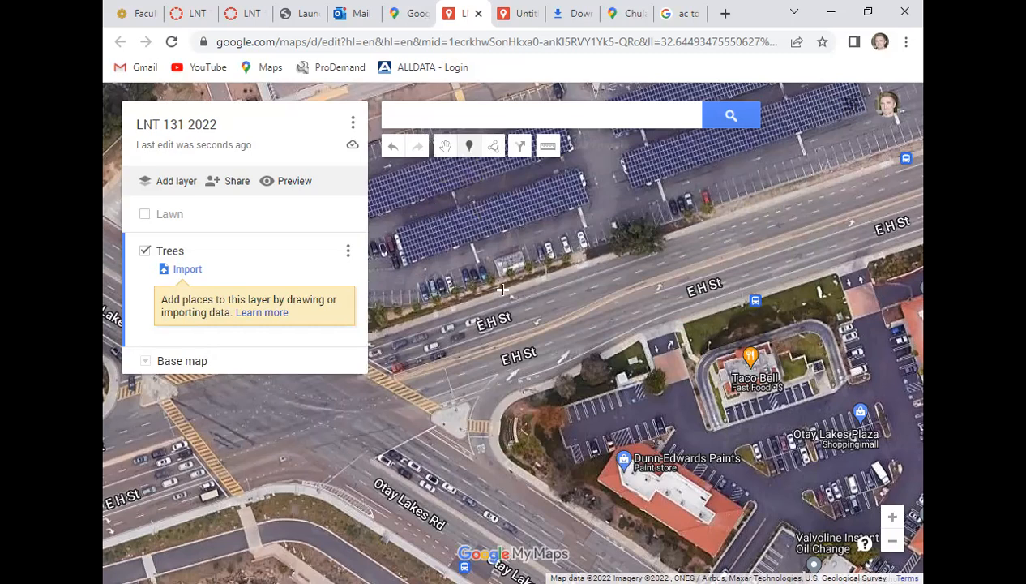
scroll(568, 391, "up", 3)
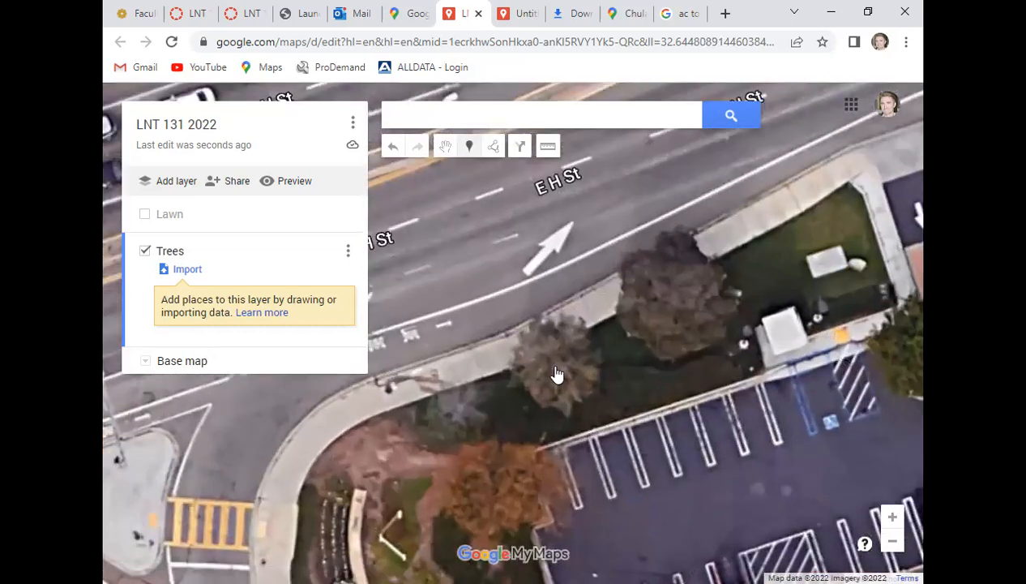
left_click(554, 369)
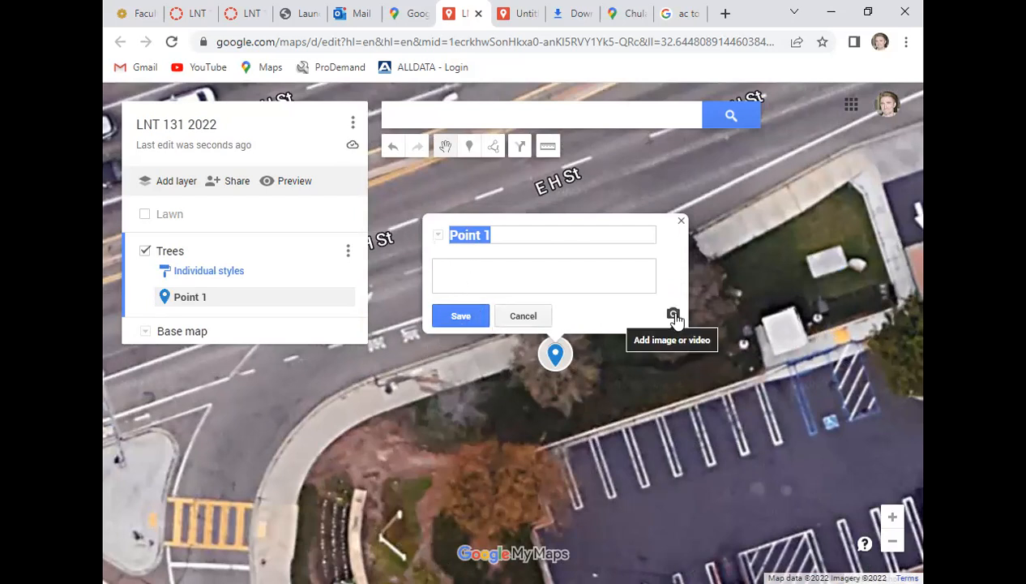
left_click(469, 318)
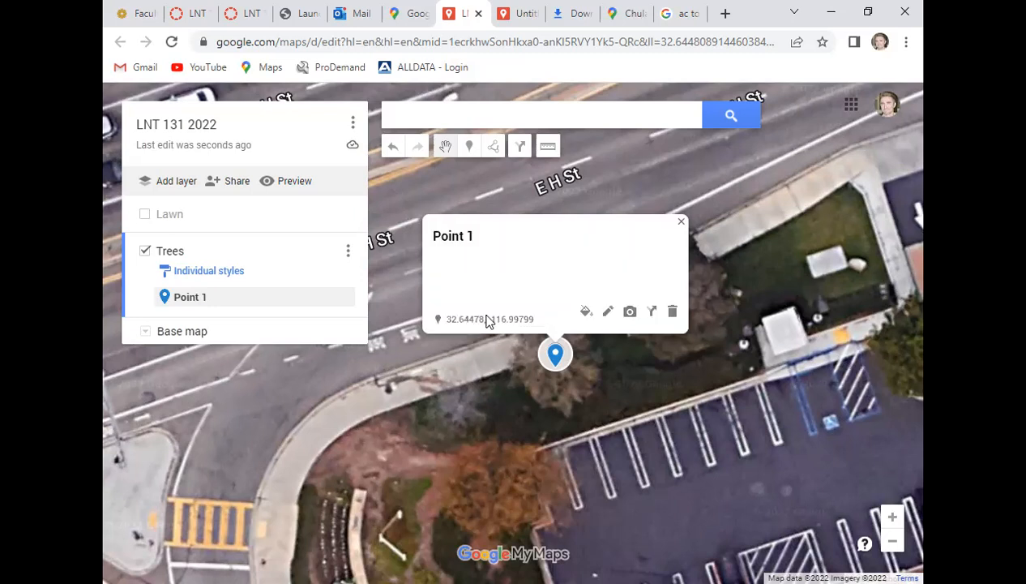
left_click(682, 223)
Add a second marker on the larger tree just northeast of the first one, keeping its default name.
left_click(467, 148)
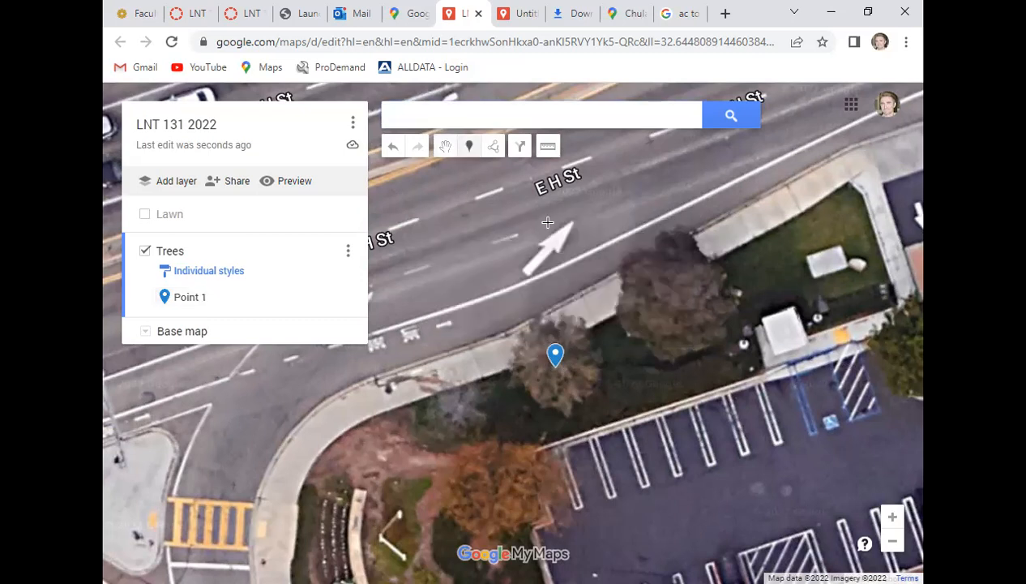
left_click(673, 305)
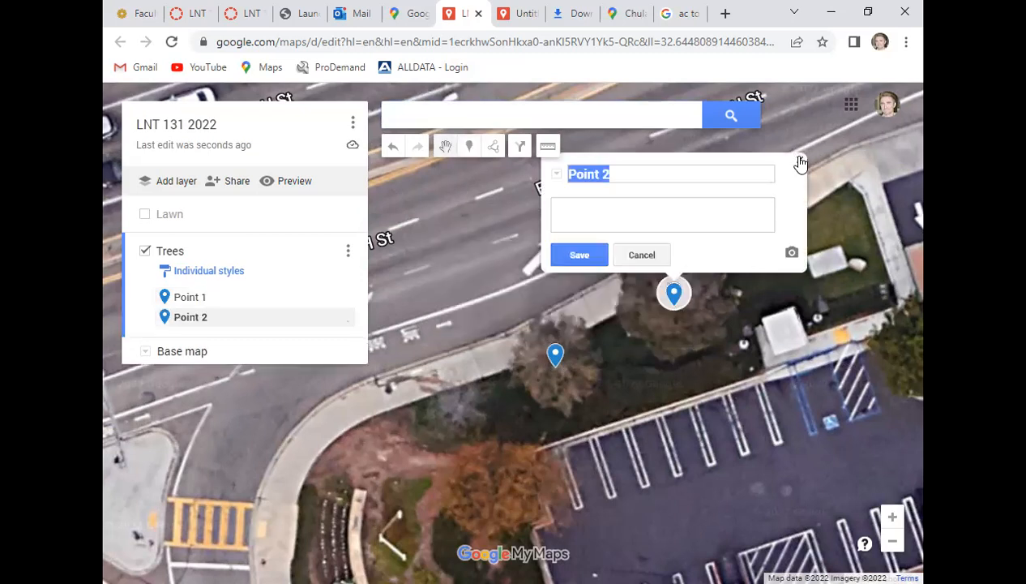
left_click_drag(512, 470, 736, 335)
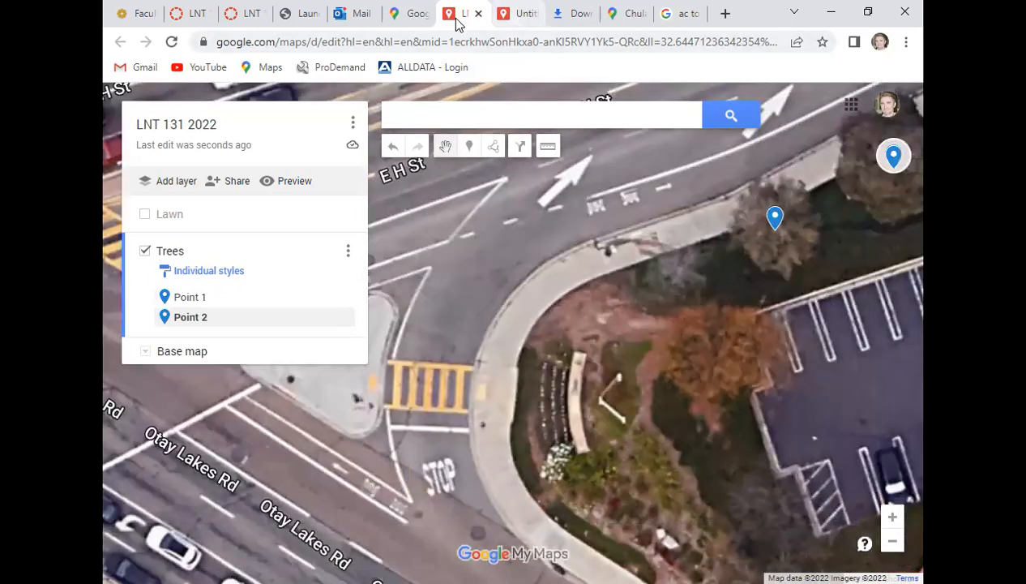
Inspect the plaza entrance and the Taco Bell frontage along E H St in Google Maps Street View for trees.
left_click(629, 15)
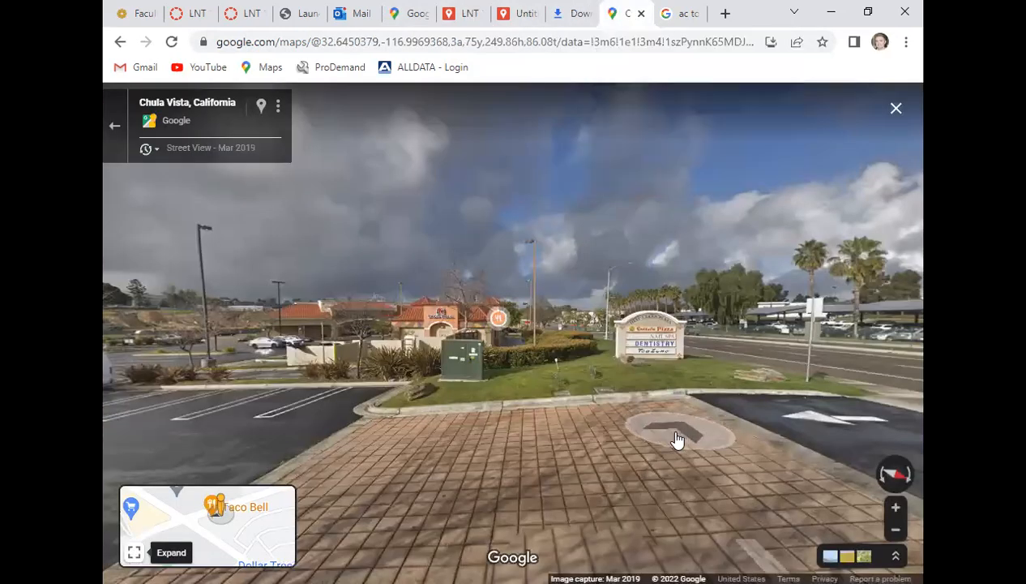
left_click_drag(601, 445, 911, 403)
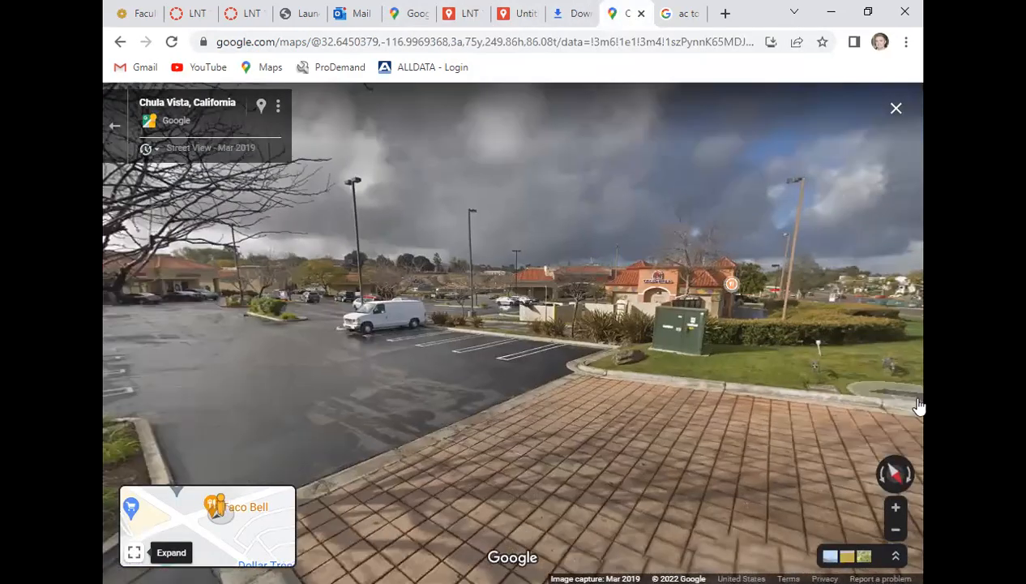
left_click_drag(367, 429, 924, 405)
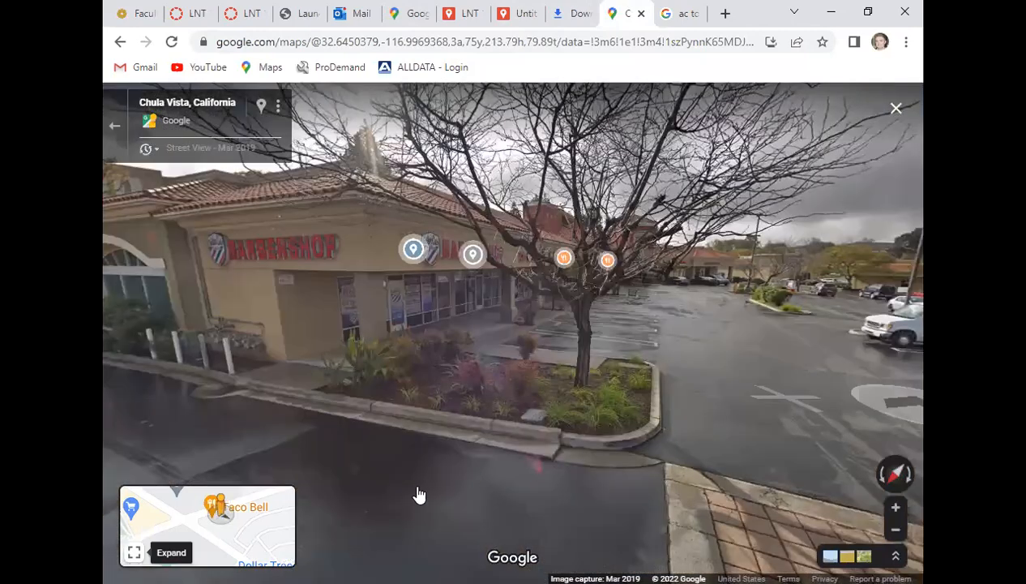
left_click_drag(497, 469, 818, 458)
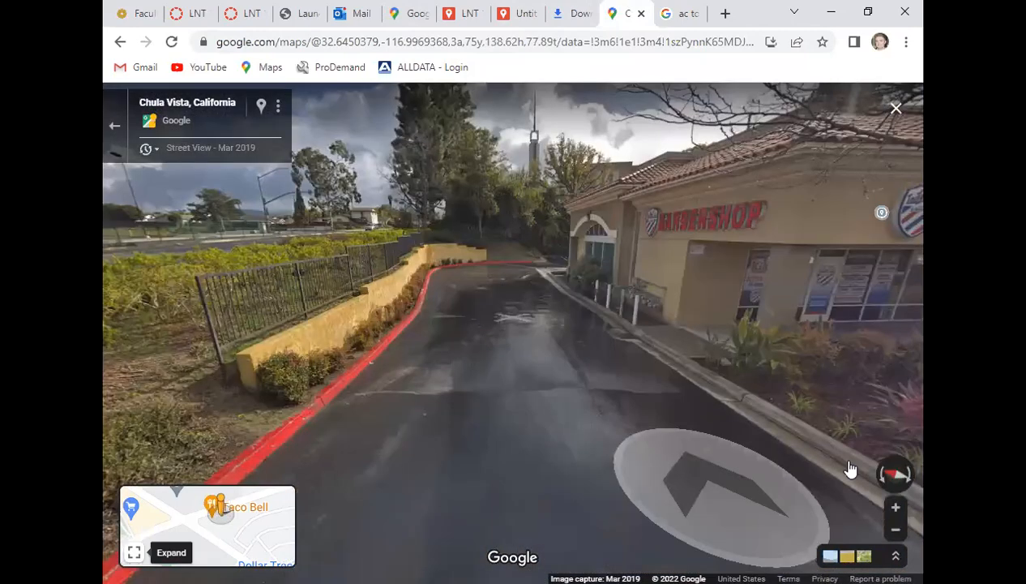
left_click_drag(471, 464, 791, 459)
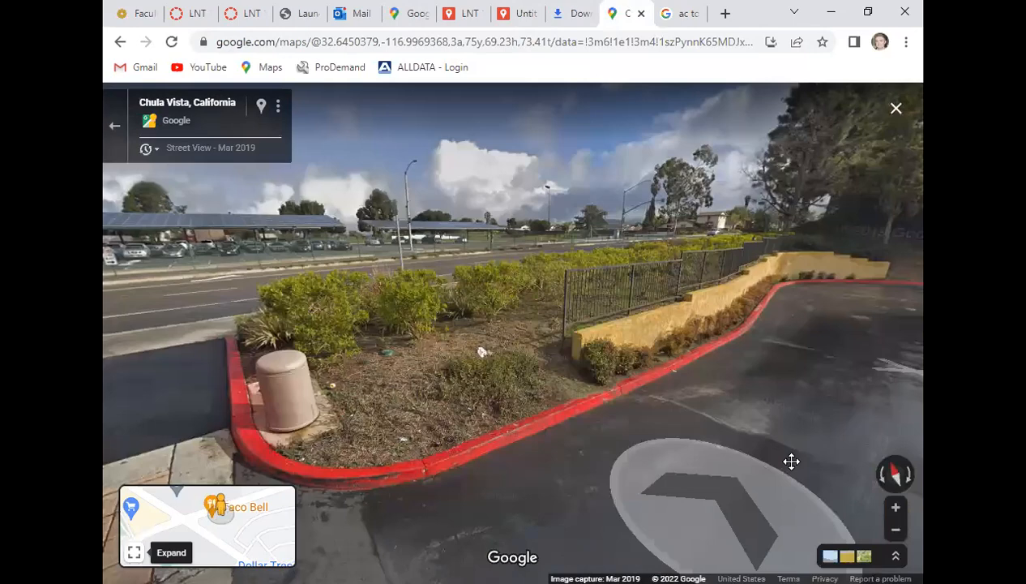
left_click_drag(671, 474, 737, 473)
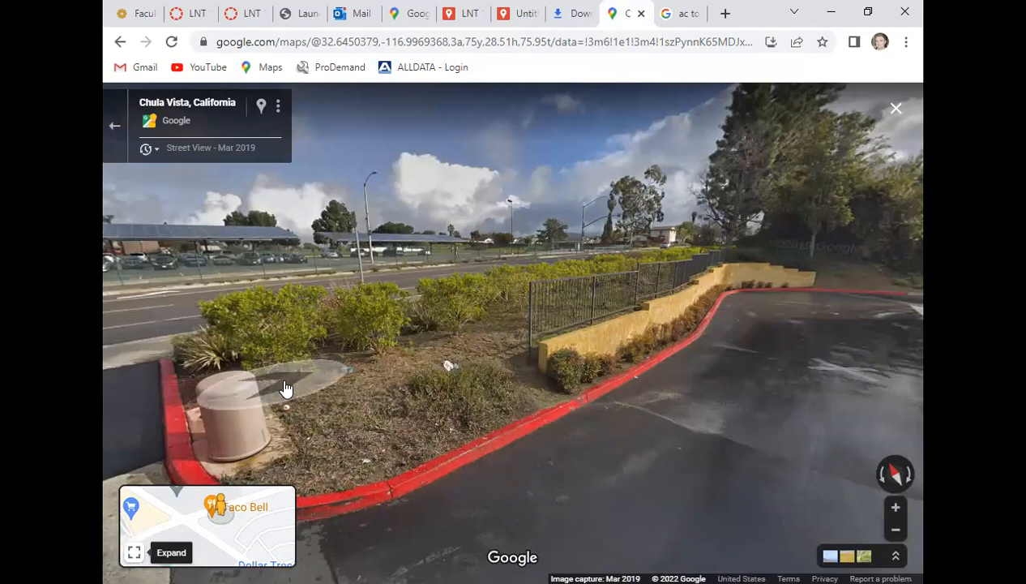
left_click_drag(284, 389, 854, 378)
left_click(541, 328)
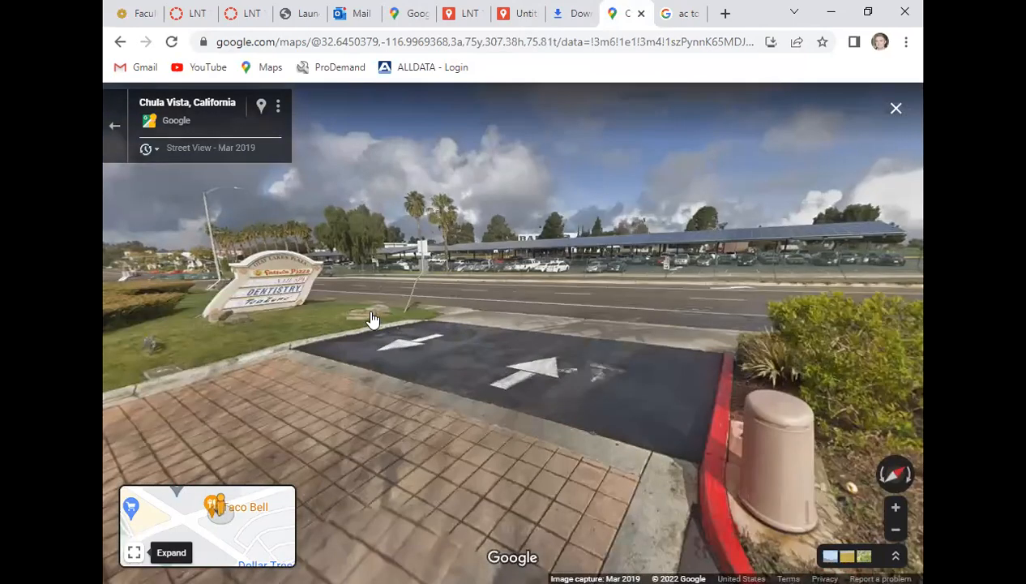
left_click_drag(391, 335, 686, 379)
left_click(578, 361)
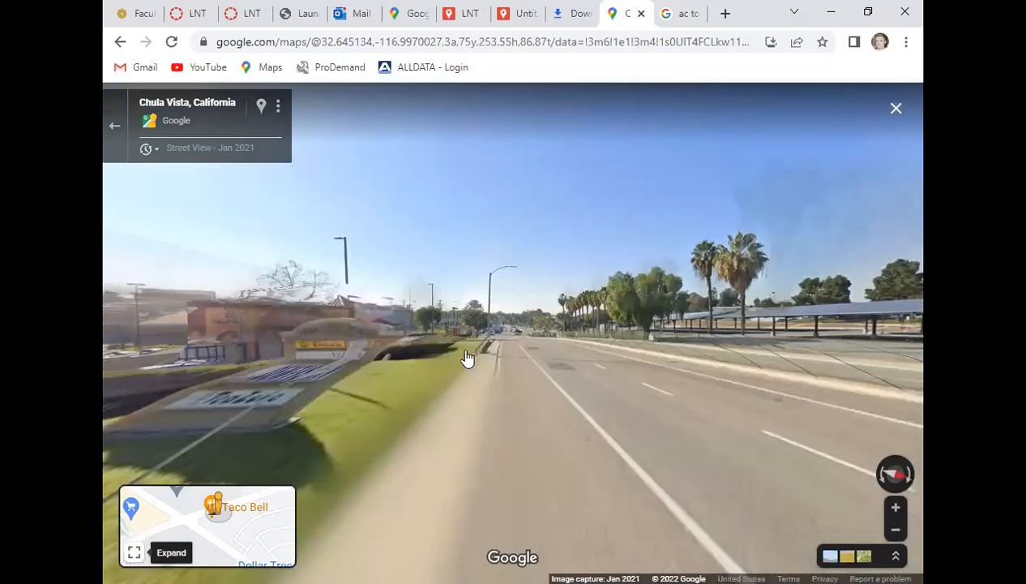
left_click(790, 394)
left_click_drag(337, 382, 727, 372)
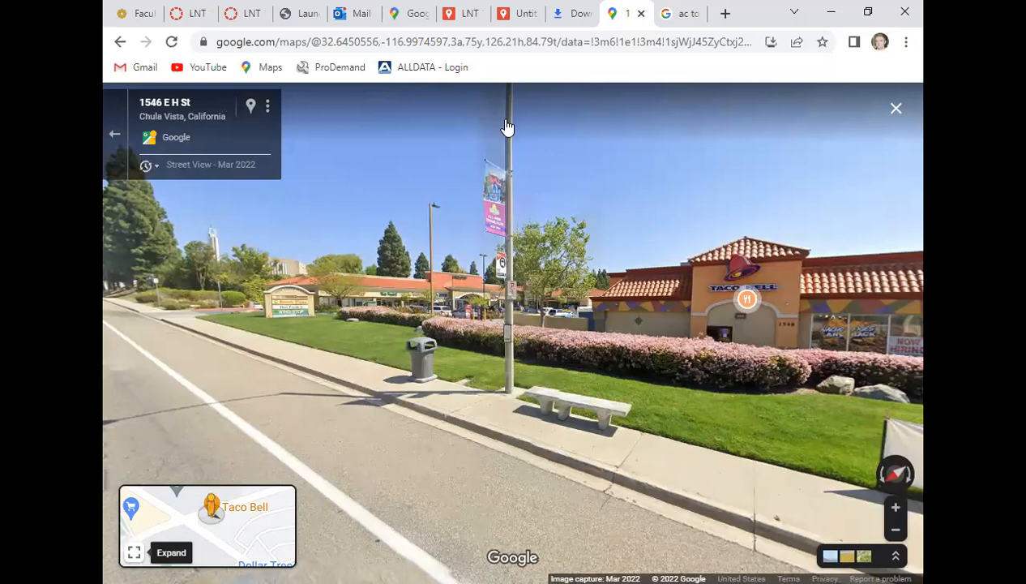
Return to the LNT 131 2022 map and add a marker for the tree just east of the Taco Bell building, keeping its default name.
left_click(462, 13)
left_click_drag(592, 319, 264, 434)
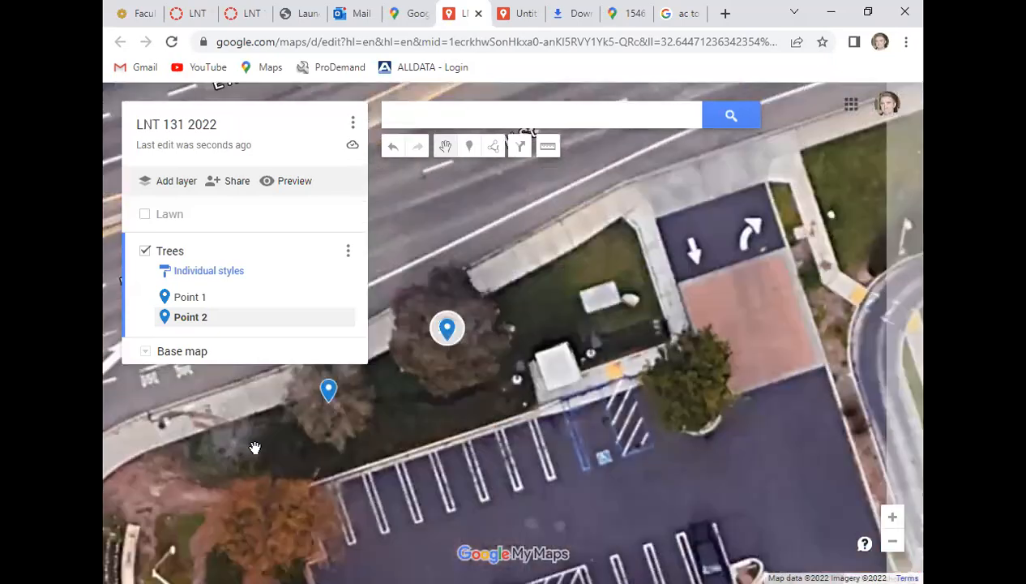
left_click_drag(727, 268, 308, 452)
left_click_drag(683, 360, 540, 299)
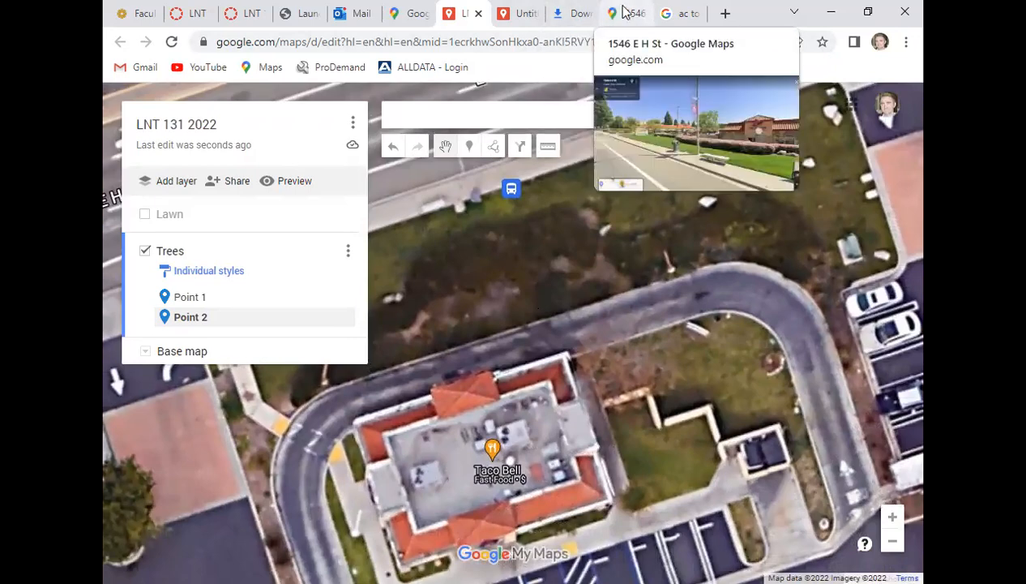
left_click_drag(736, 292, 630, 337)
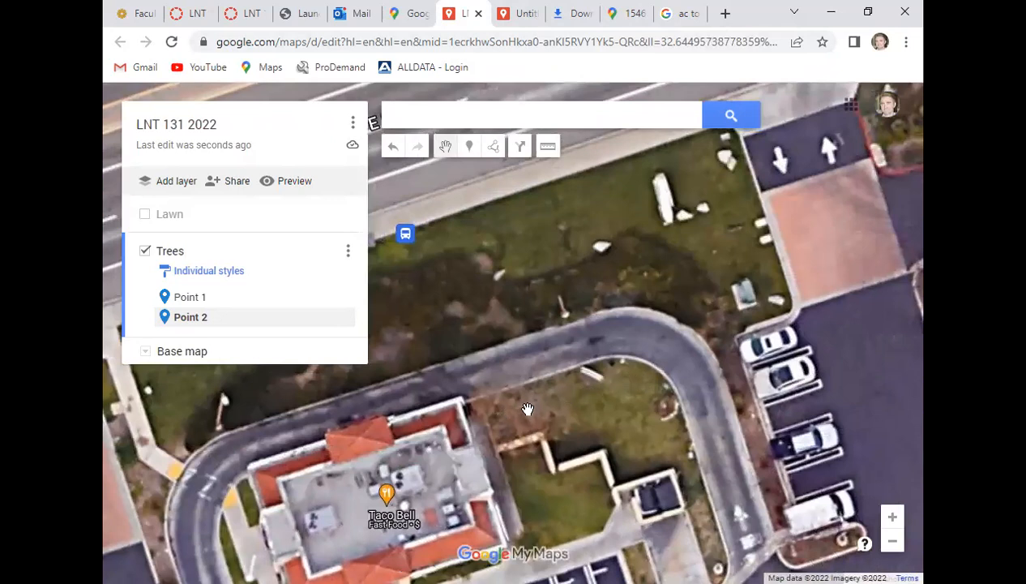
left_click_drag(532, 411, 610, 349)
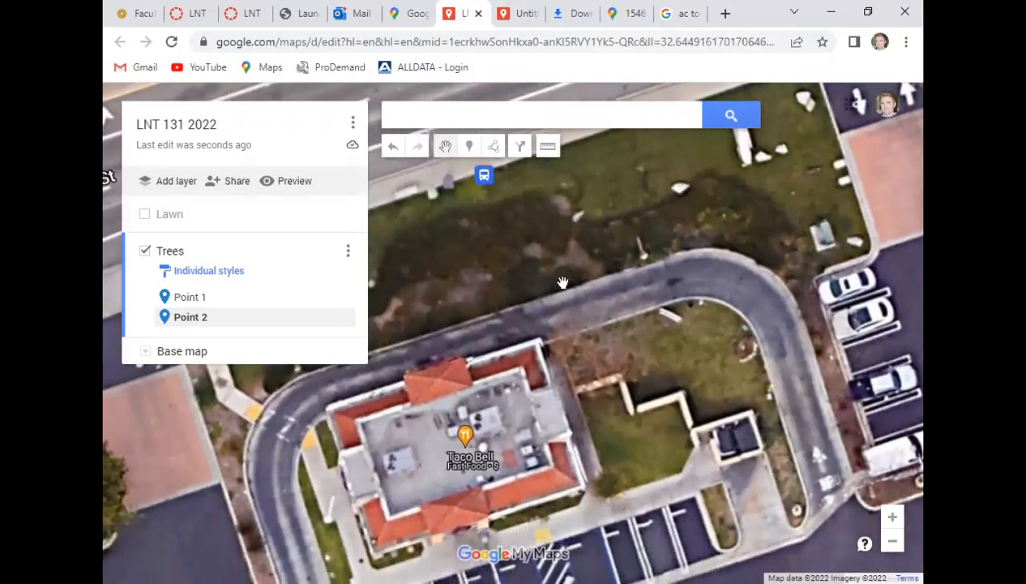
left_click(468, 148)
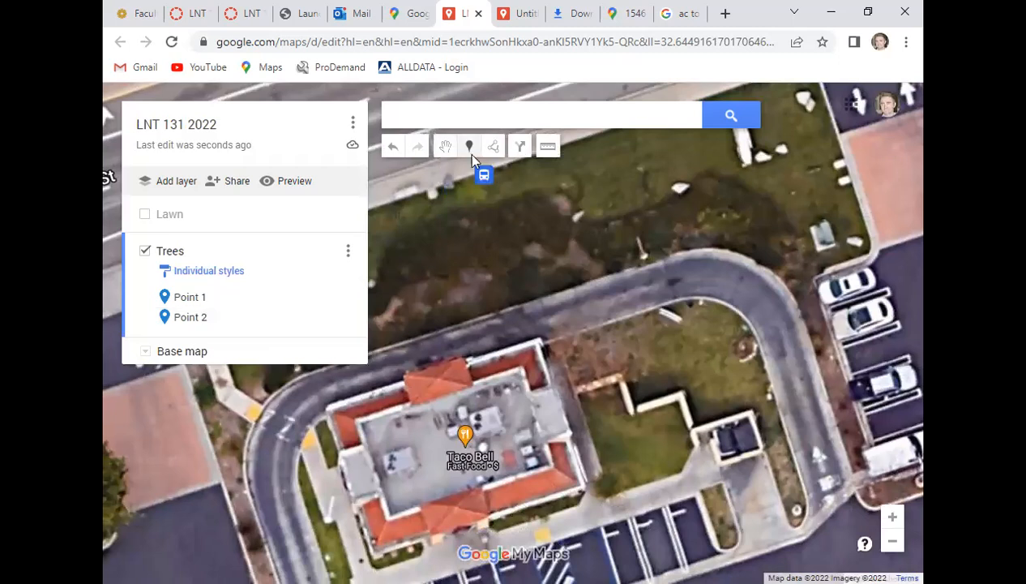
left_click(598, 350)
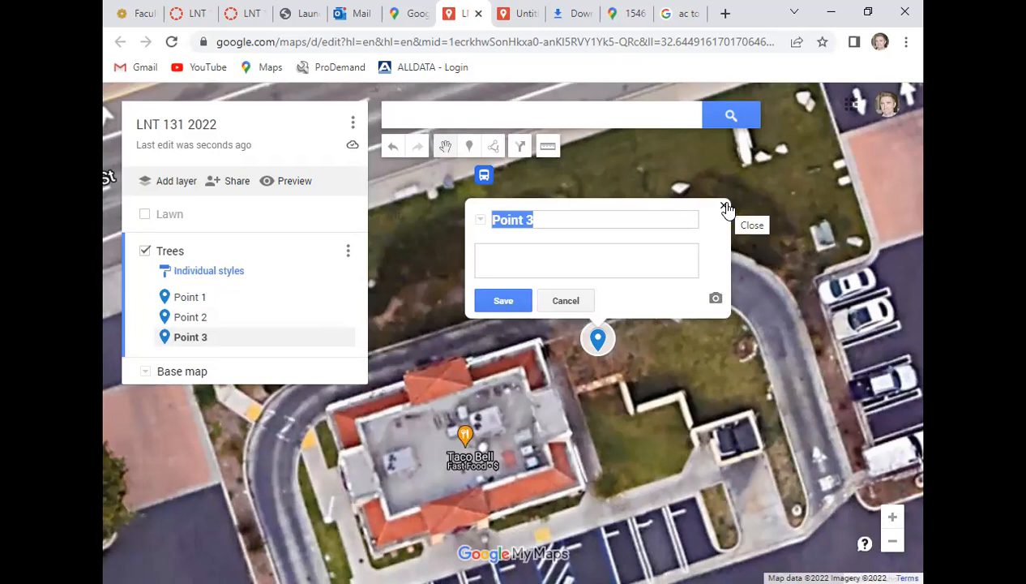
left_click(724, 207)
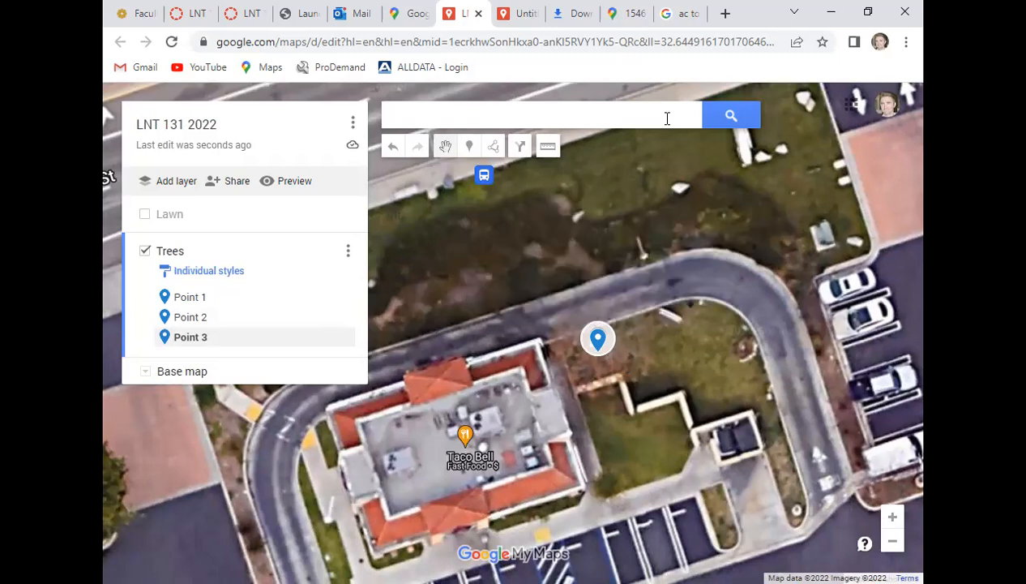
Check the E H St driveway entrance in Street View and add a marker on the parking-lot tree beside it, keeping the default name.
left_click(623, 13)
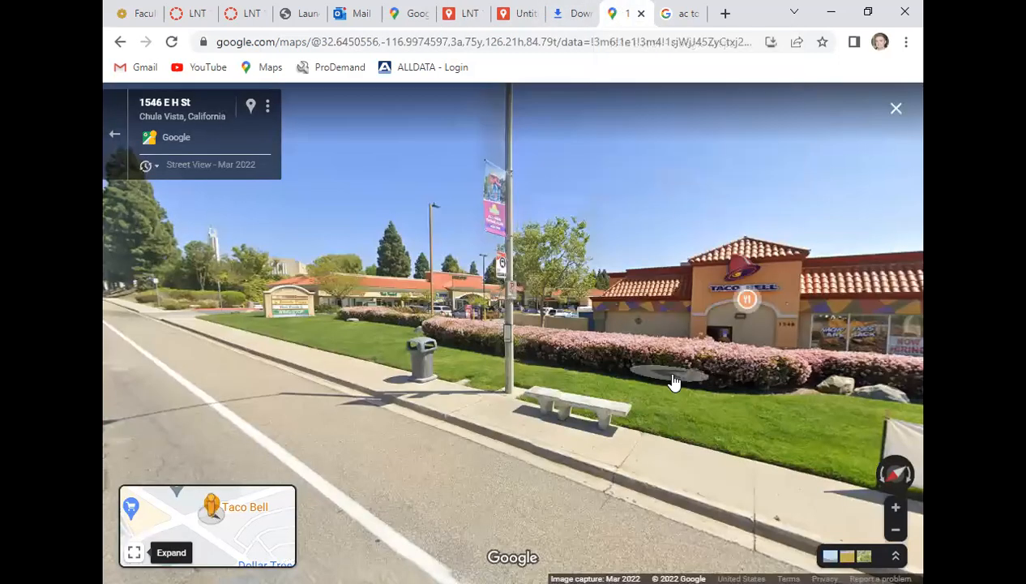
left_click_drag(681, 378, 263, 352)
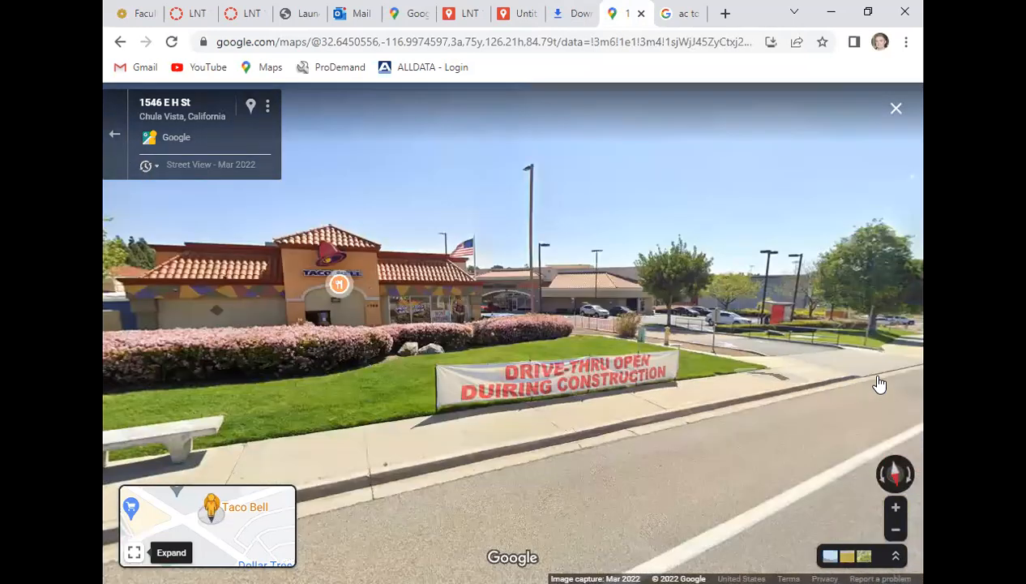
left_click(848, 381)
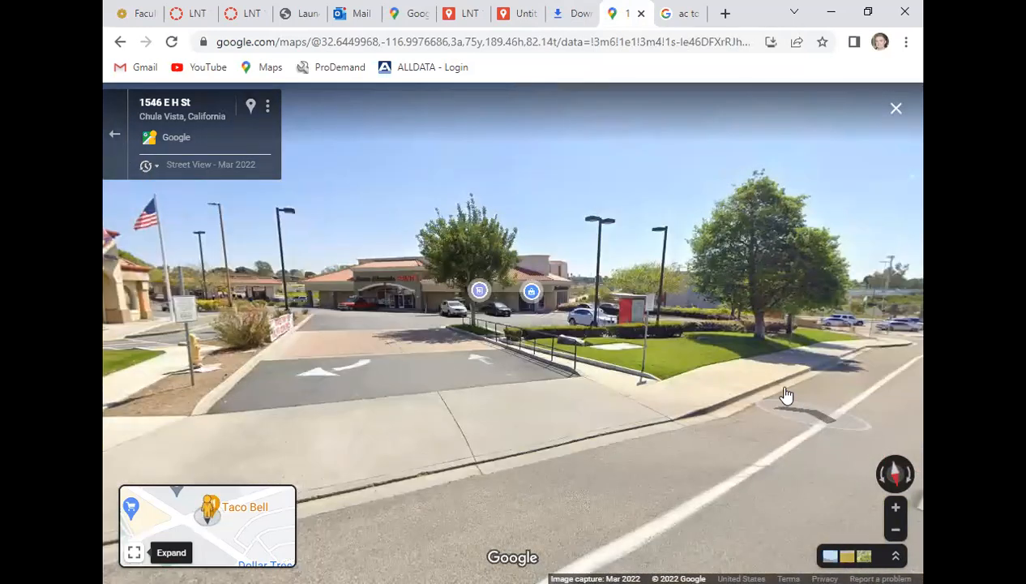
left_click_drag(787, 395, 832, 378)
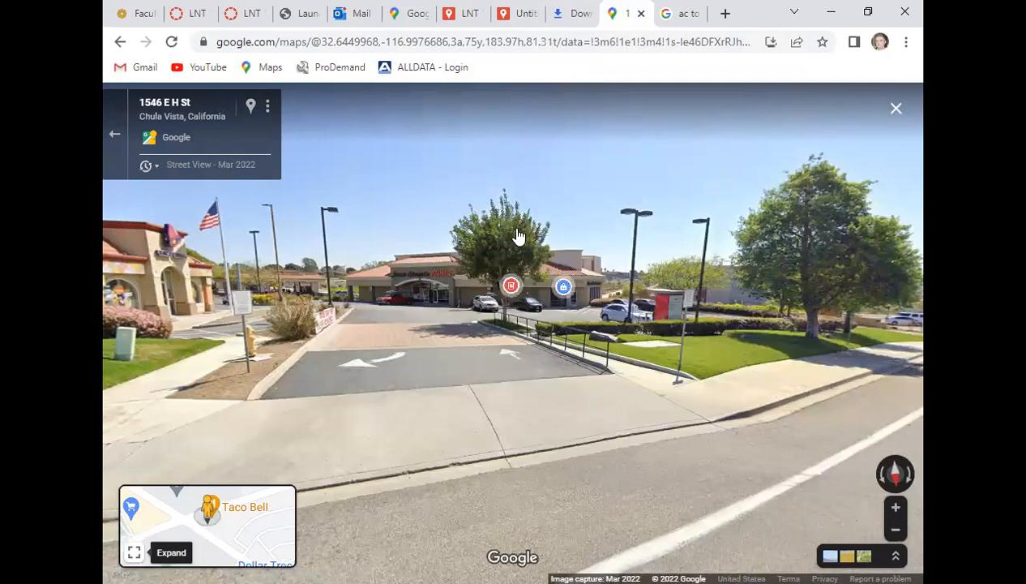
left_click(465, 14)
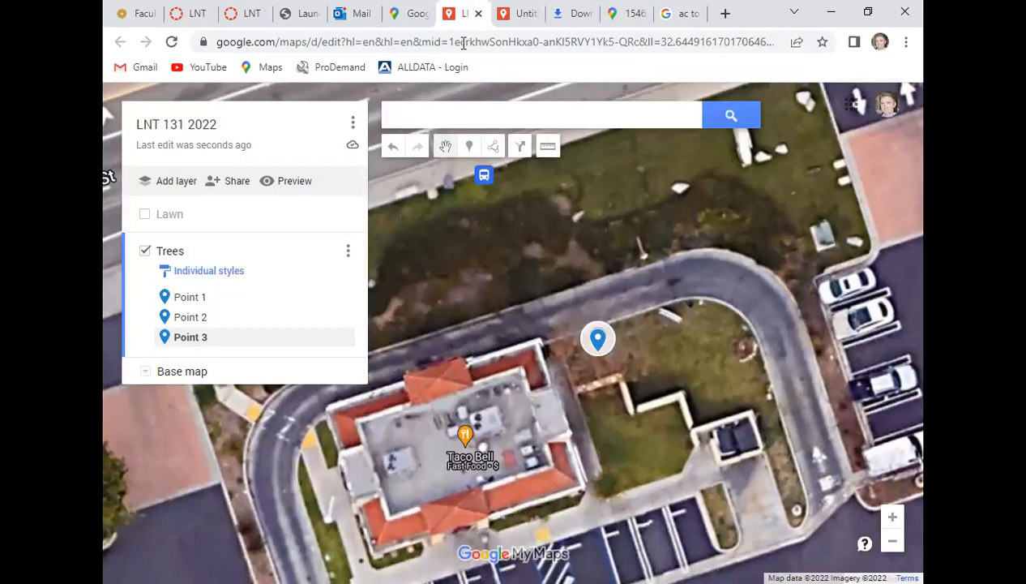
left_click_drag(591, 350, 876, 239)
left_click_drag(650, 385, 794, 408)
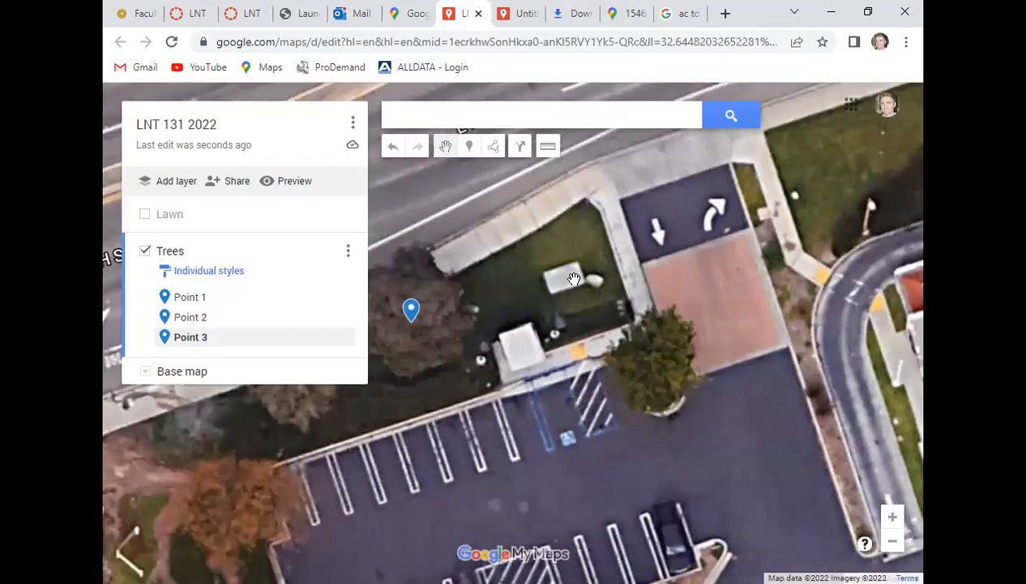
left_click(471, 146)
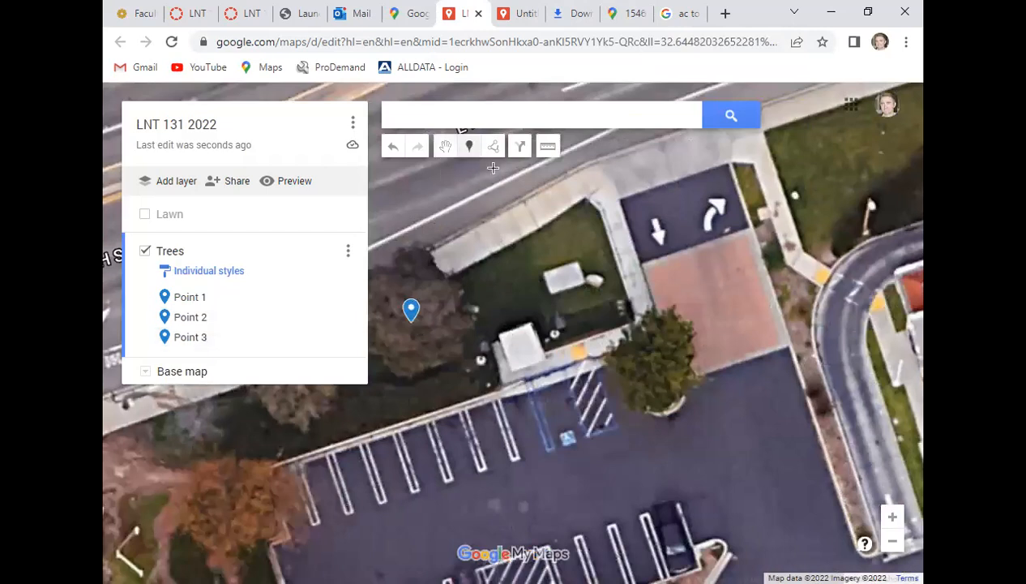
left_click(656, 377)
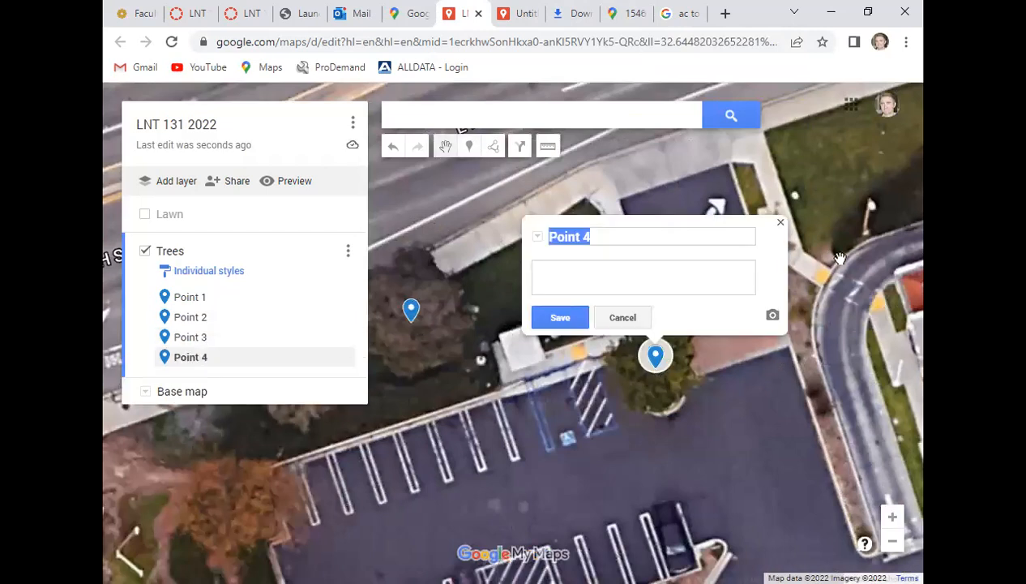
left_click(781, 222)
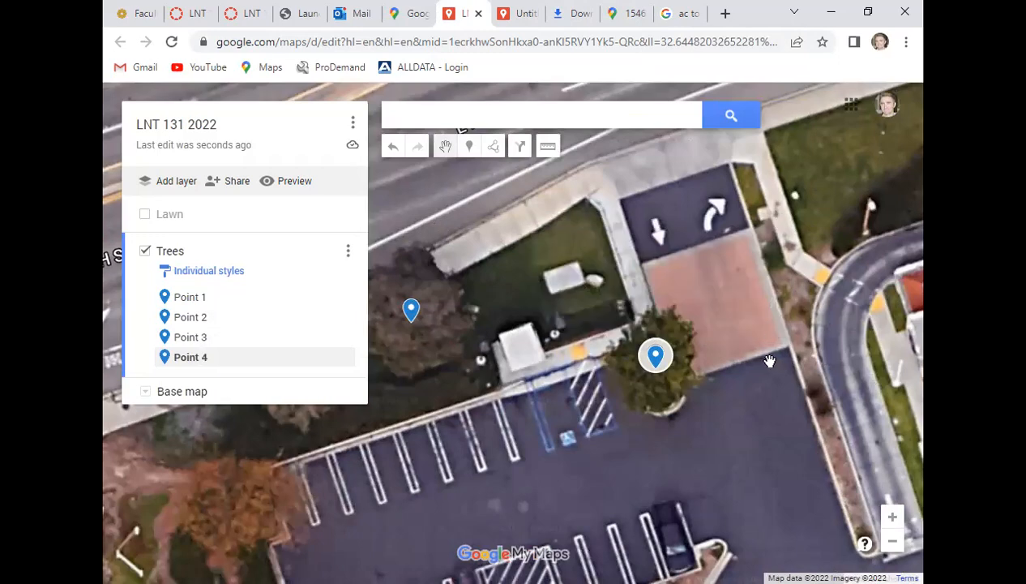
Inspect the trees from the E H St driveway to the Otay Lakes Plaza corner sign in Google Maps Street View.
scroll(762, 353, "down", 2)
left_click_drag(598, 477, 777, 411)
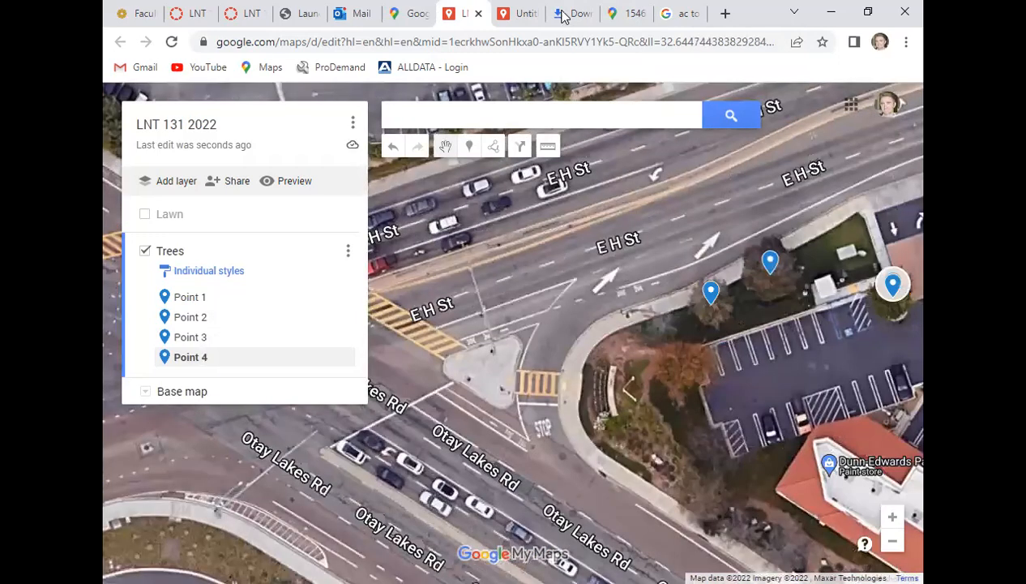
left_click(629, 14)
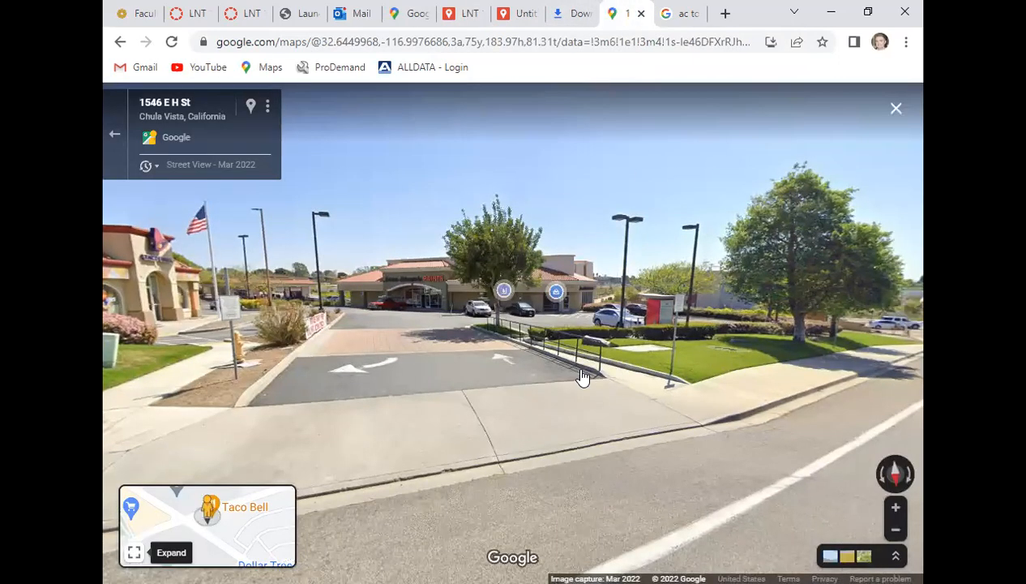
left_click(754, 359)
left_click(751, 360)
left_click(582, 377)
left_click(551, 382)
left_click_drag(663, 438, 747, 418)
left_click_drag(422, 444, 698, 430)
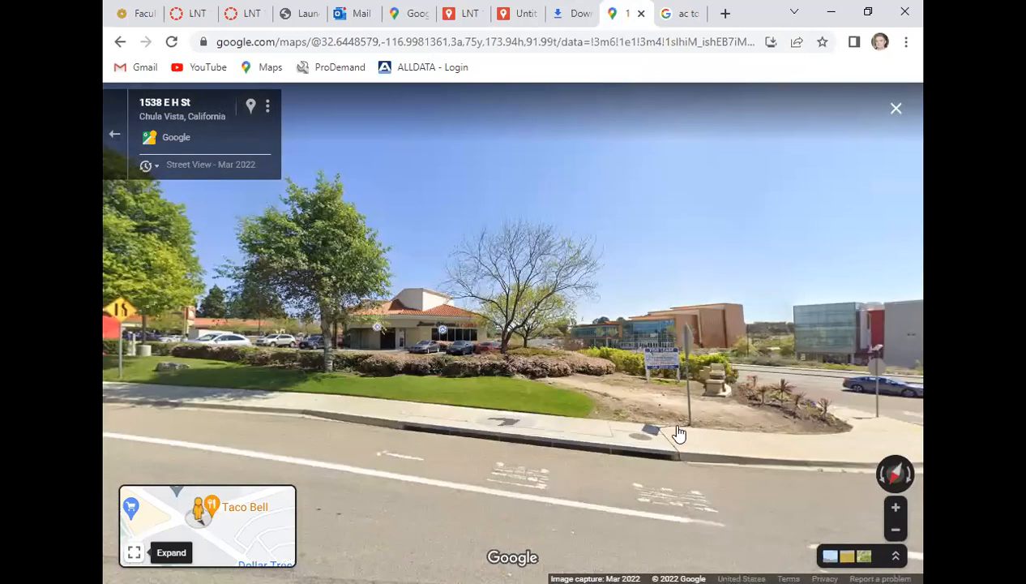
left_click_drag(617, 388, 913, 443)
left_click(442, 439)
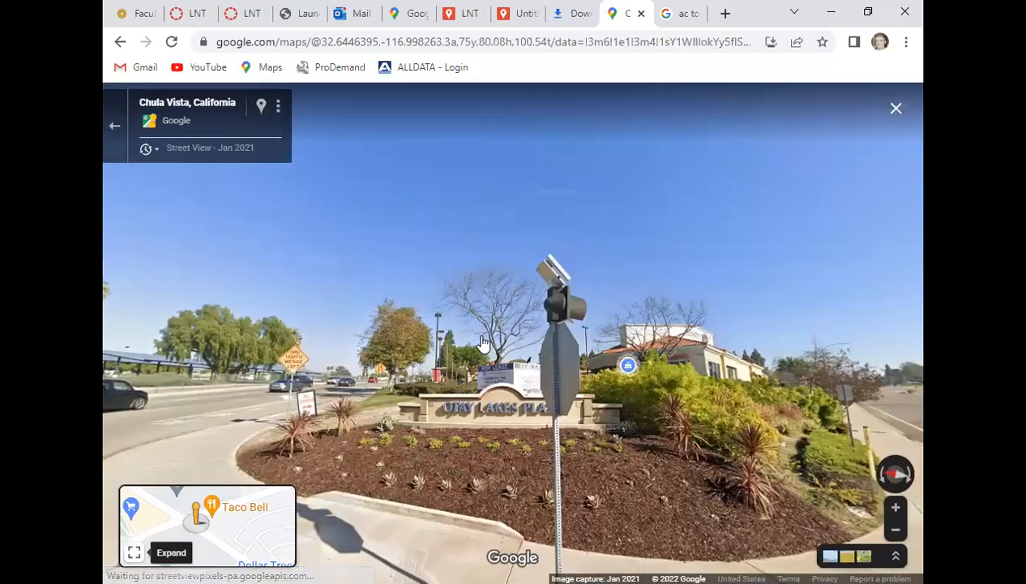
mouse_move(629, 361)
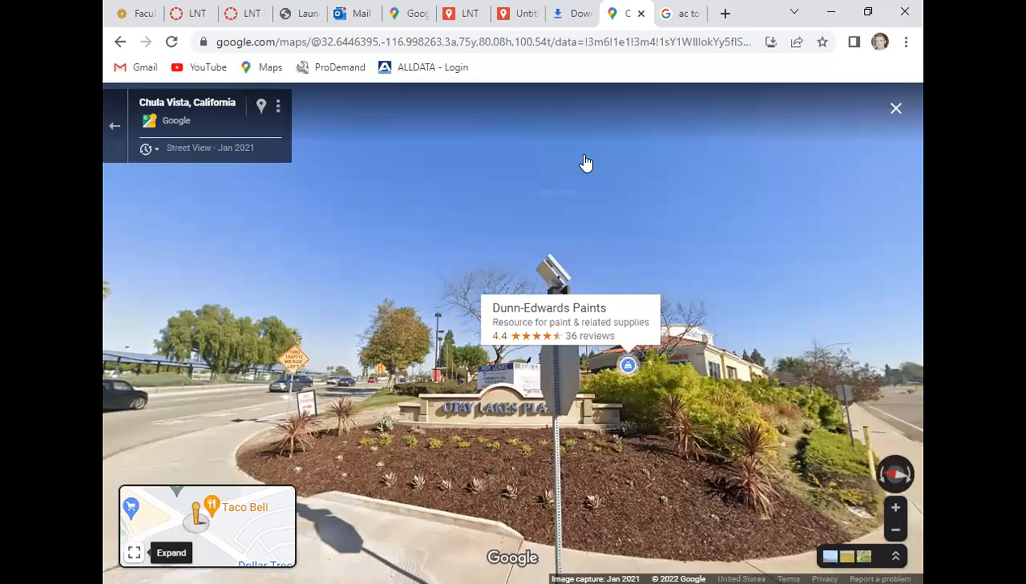
Return to the LNT 131 2022 map and add a marker on the reddish tree near the corner sign, keeping its default name.
left_click(460, 15)
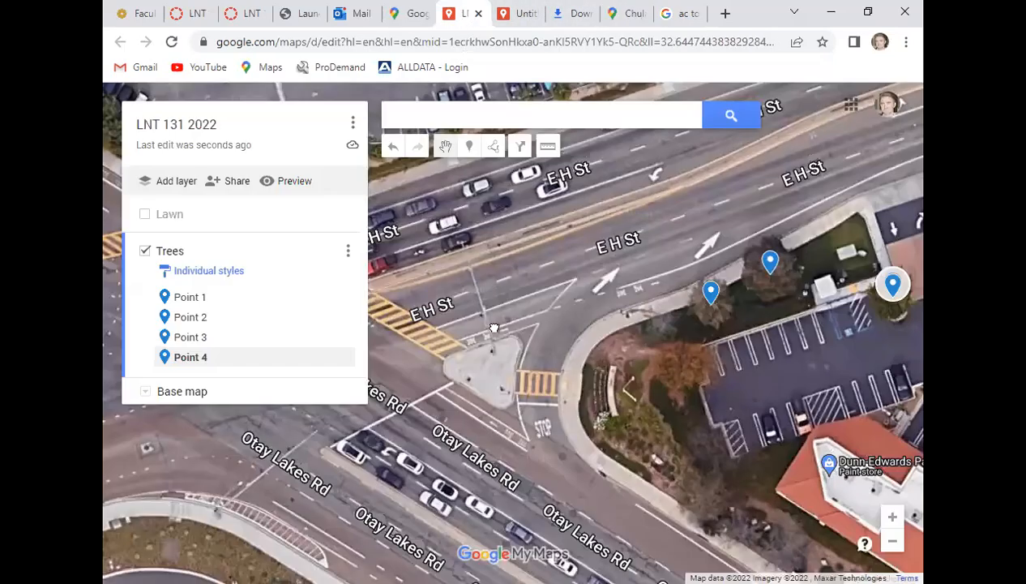
left_click_drag(494, 328, 456, 313)
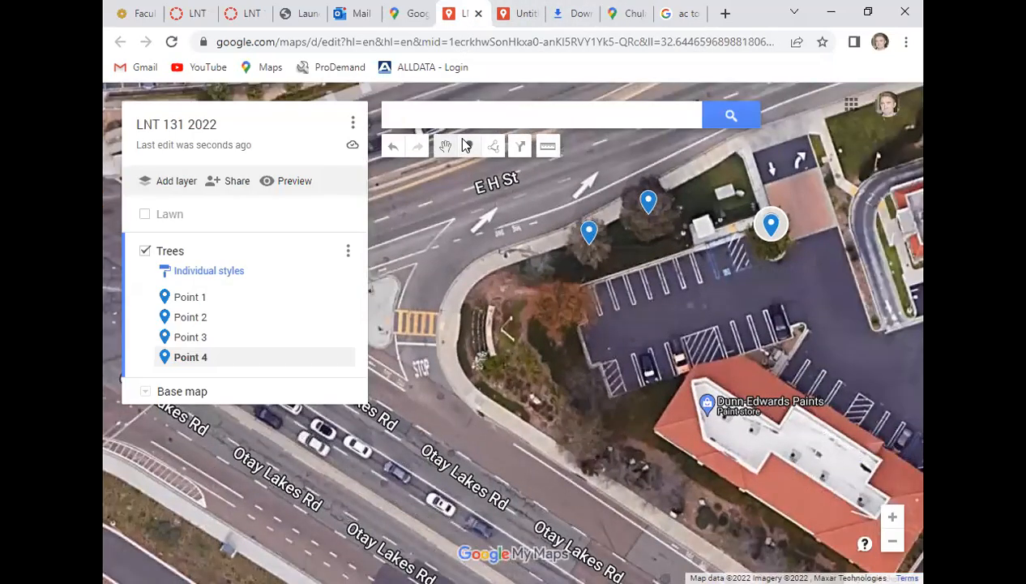
left_click(468, 146)
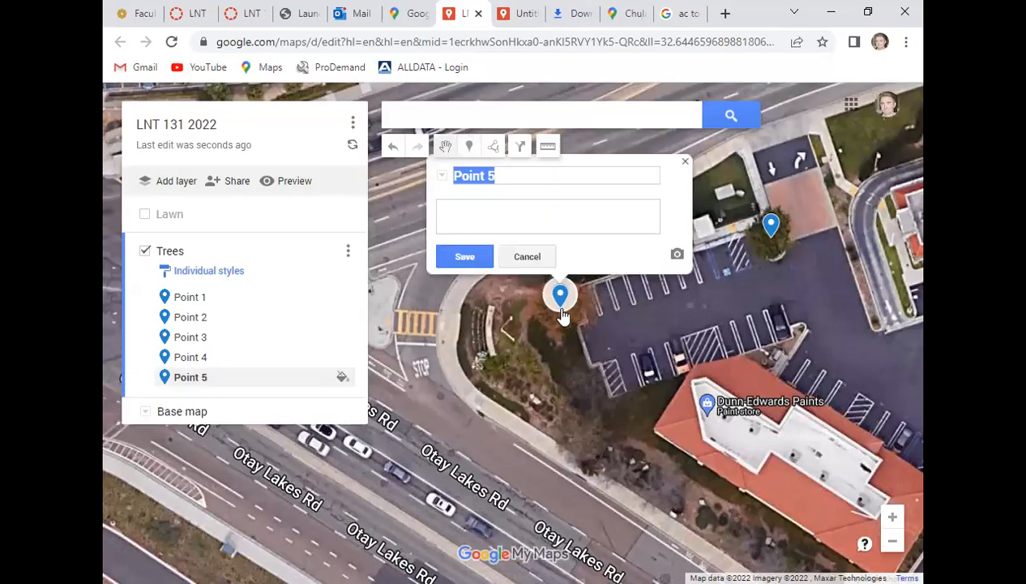
left_click(685, 162)
Examine the trees along Otay Lakes Rd beside the Dunn-Edwards Paints building on the map and in Street View.
left_click_drag(608, 362, 526, 275)
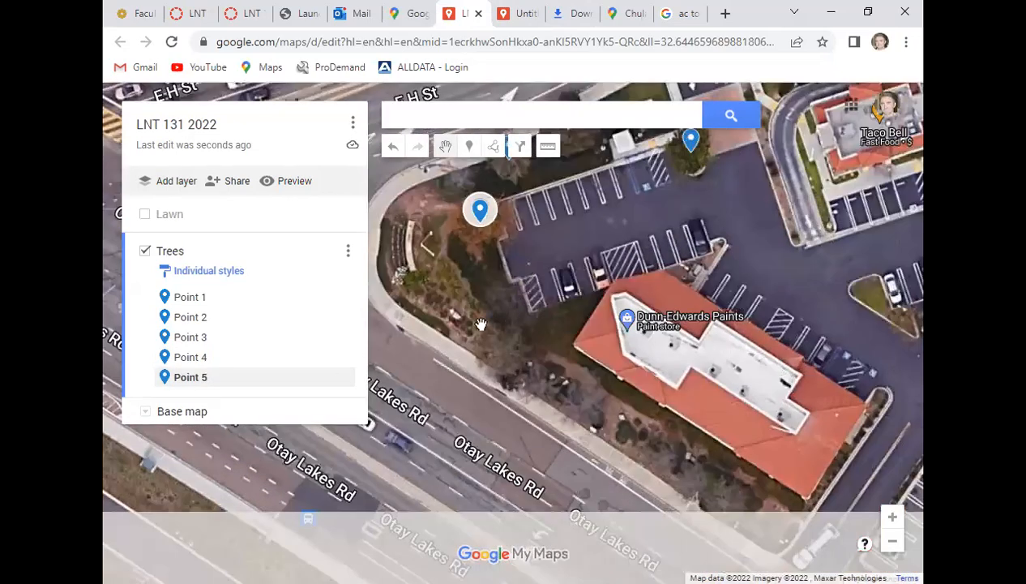
left_click(472, 151)
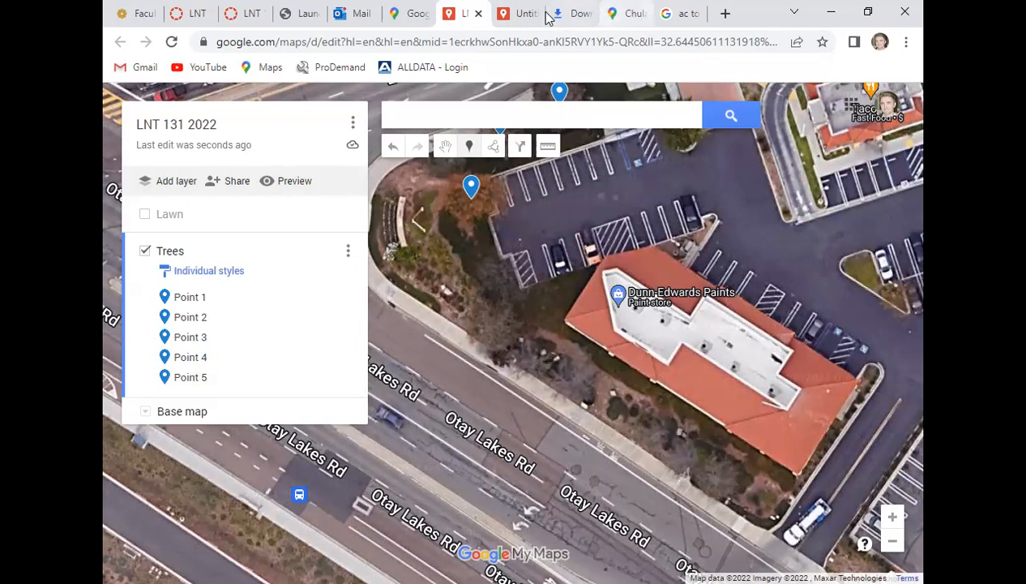
left_click(572, 15)
left_click(626, 14)
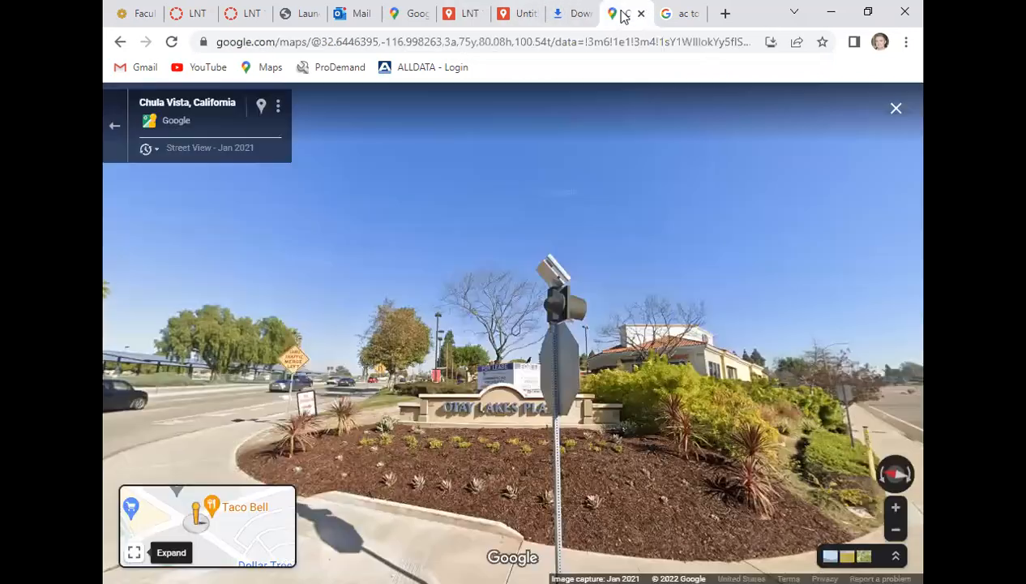
left_click(652, 405)
left_click(689, 397)
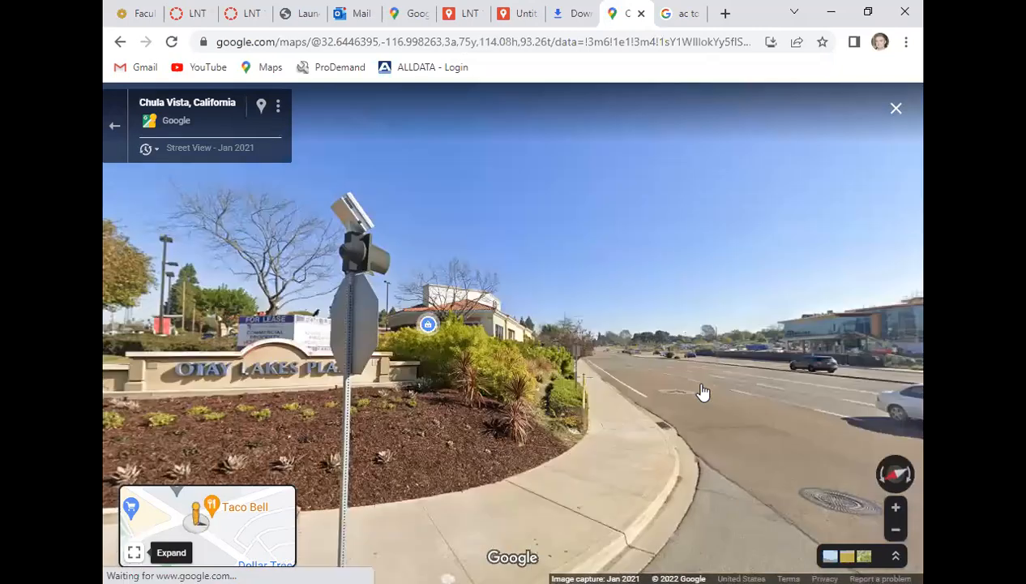
left_click_drag(572, 347, 704, 321)
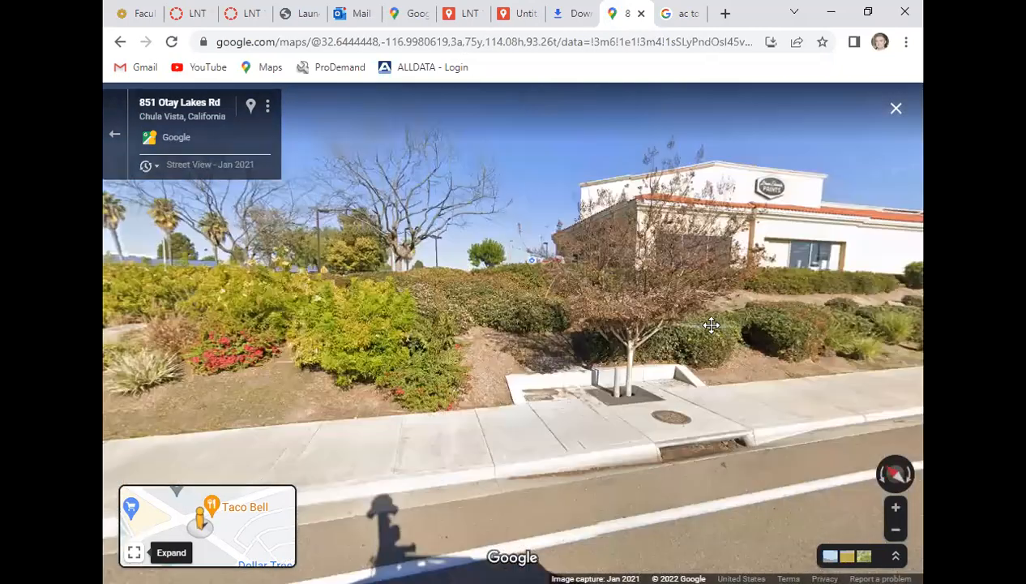
left_click_drag(873, 346, 866, 355)
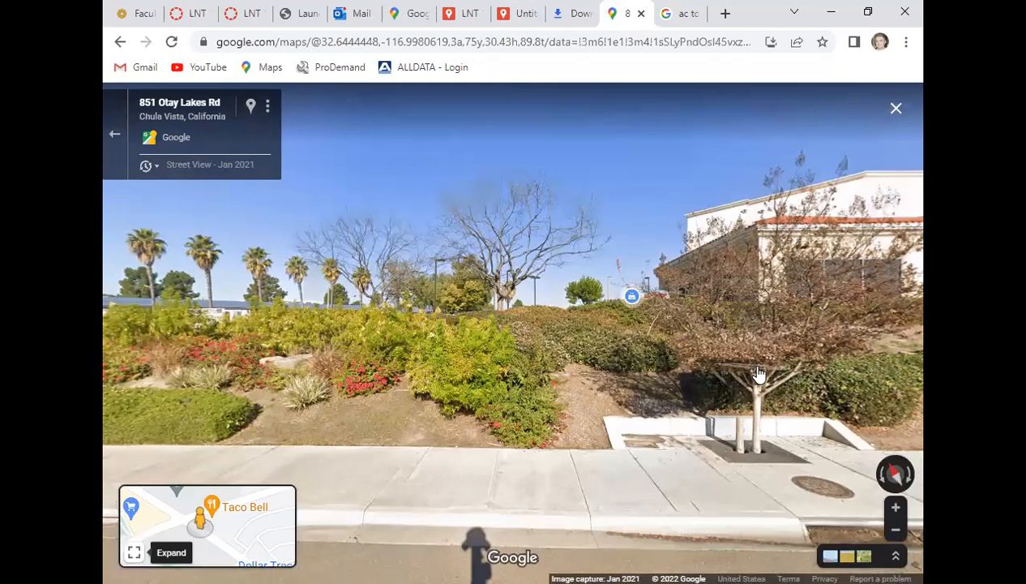
On the LNT 131 2022 map, add two tree markers to the Trees layer in the planting area west of Dunn-Edwards Paints.
left_click_drag(745, 401, 806, 401)
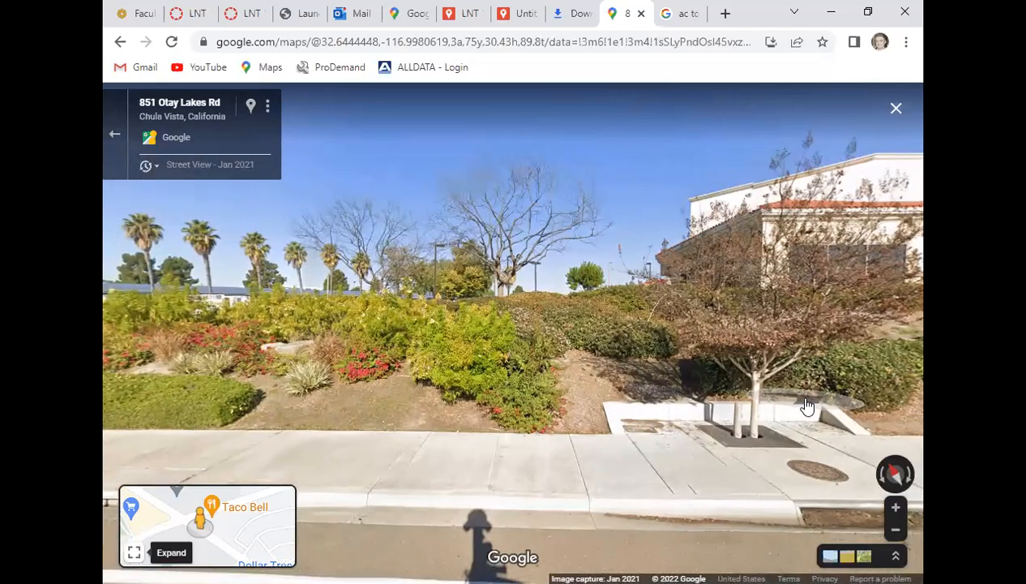
left_click(467, 14)
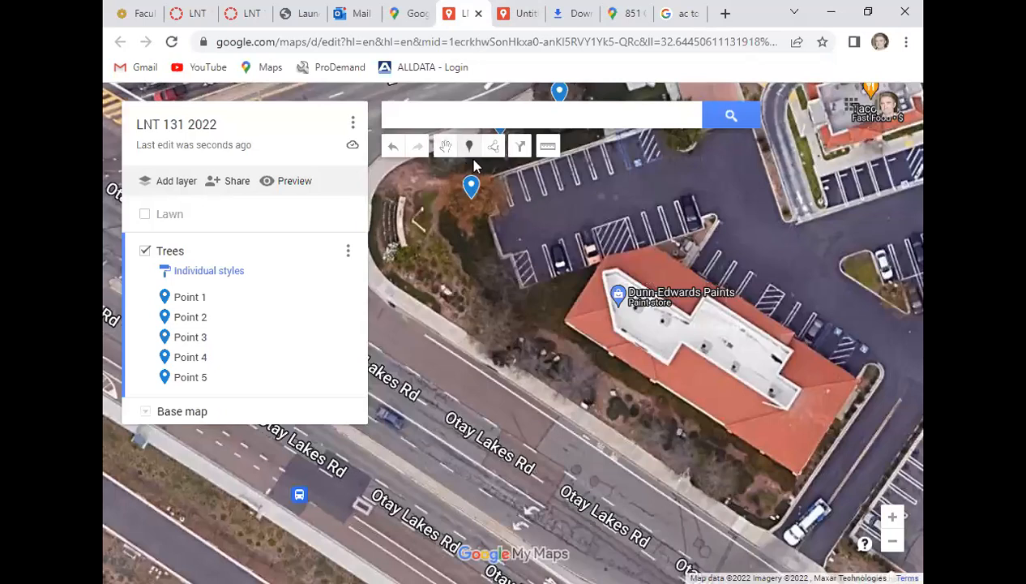
left_click(495, 267)
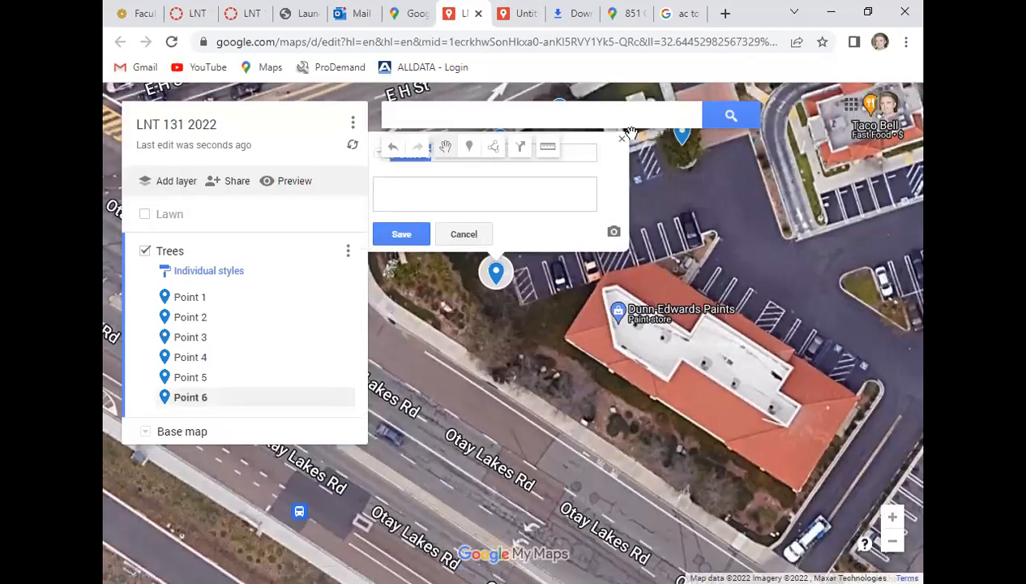
left_click(474, 132)
left_click(469, 151)
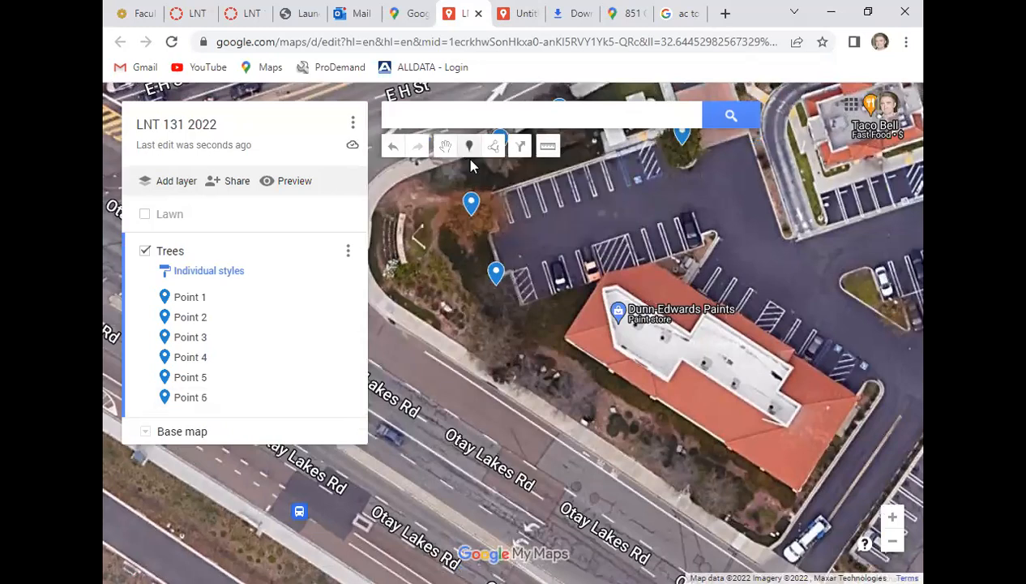
left_click(496, 338)
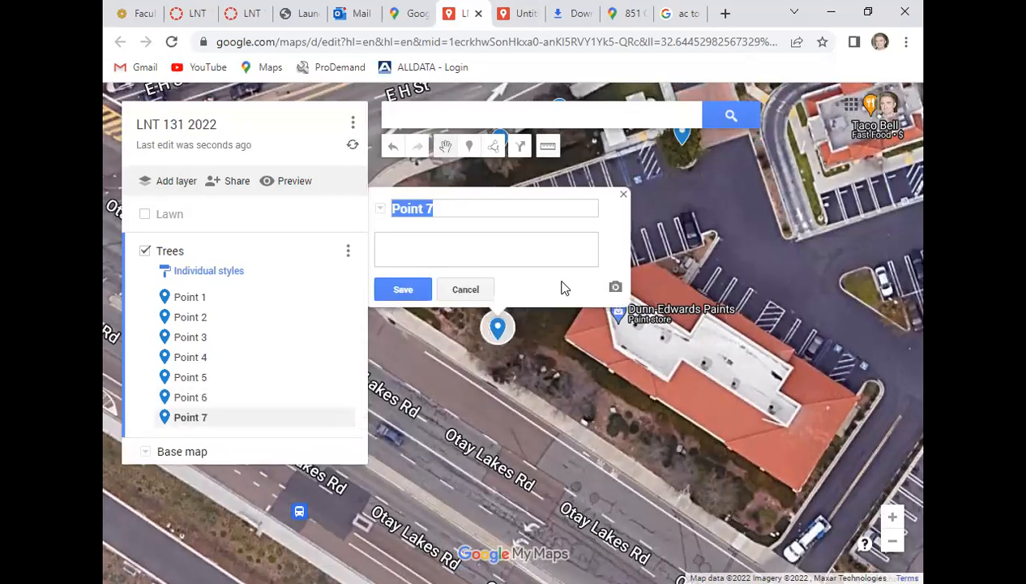
left_click(619, 198)
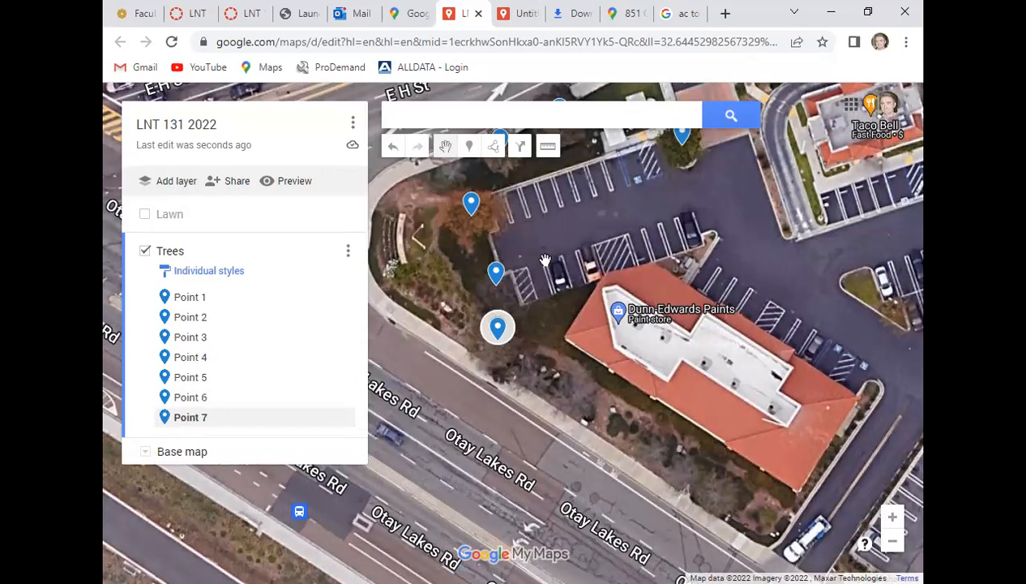
Show the Lawn layer and hide it again, and close the newest tree marker's info card.
left_click(144, 215)
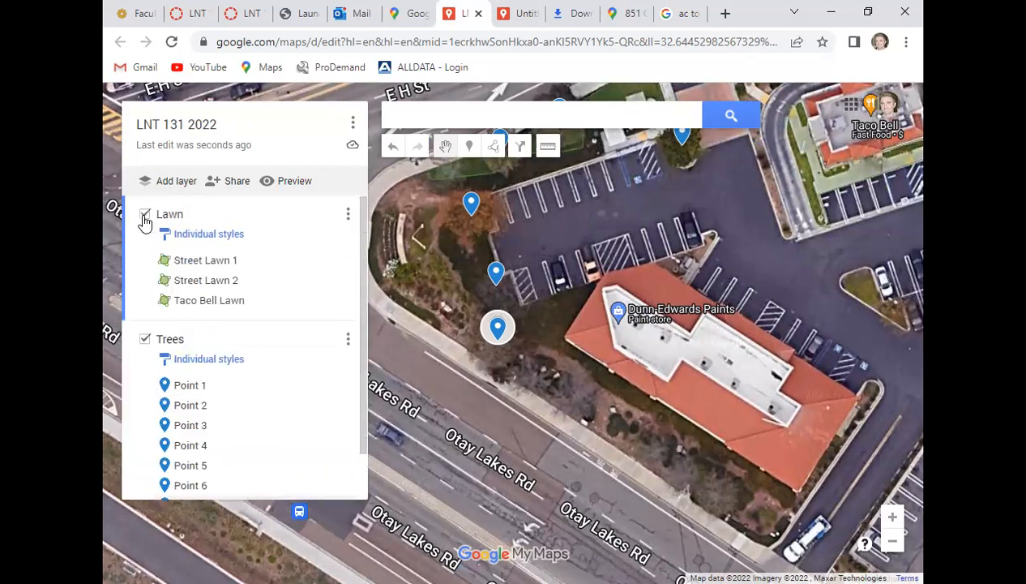
left_click(144, 214)
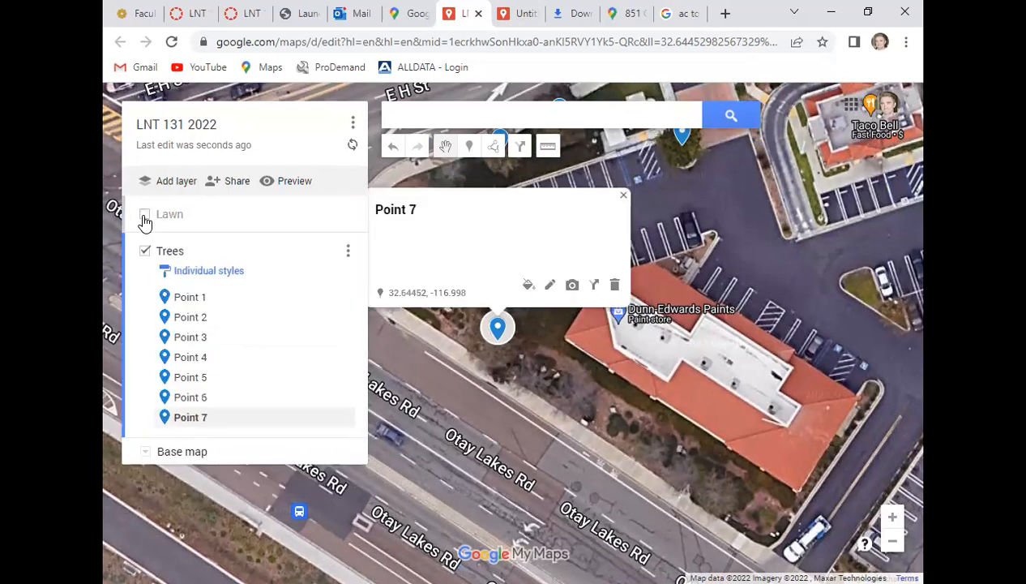
left_click(622, 197)
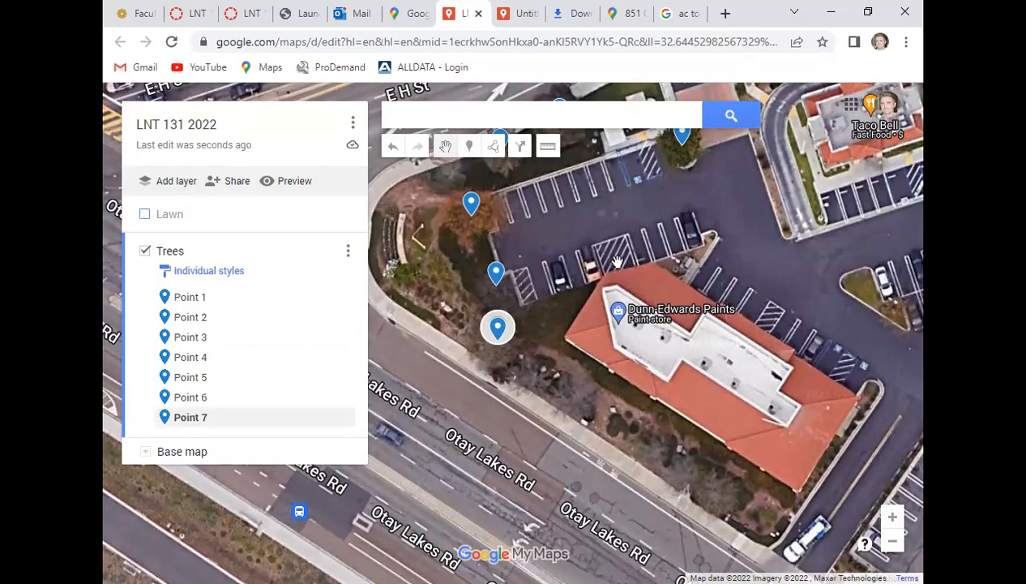
Locate the tree in front of 853 Otay Lakes Rd in Street View and mark it on the LNT 131 2022 map with a saved marker.
left_click_drag(614, 209, 661, 382)
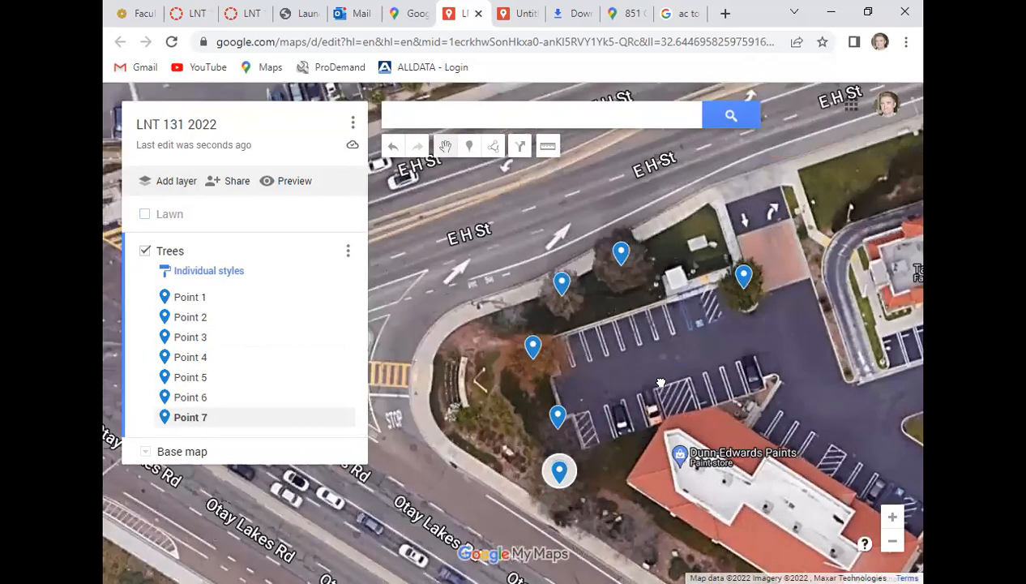
left_click_drag(857, 349, 841, 318)
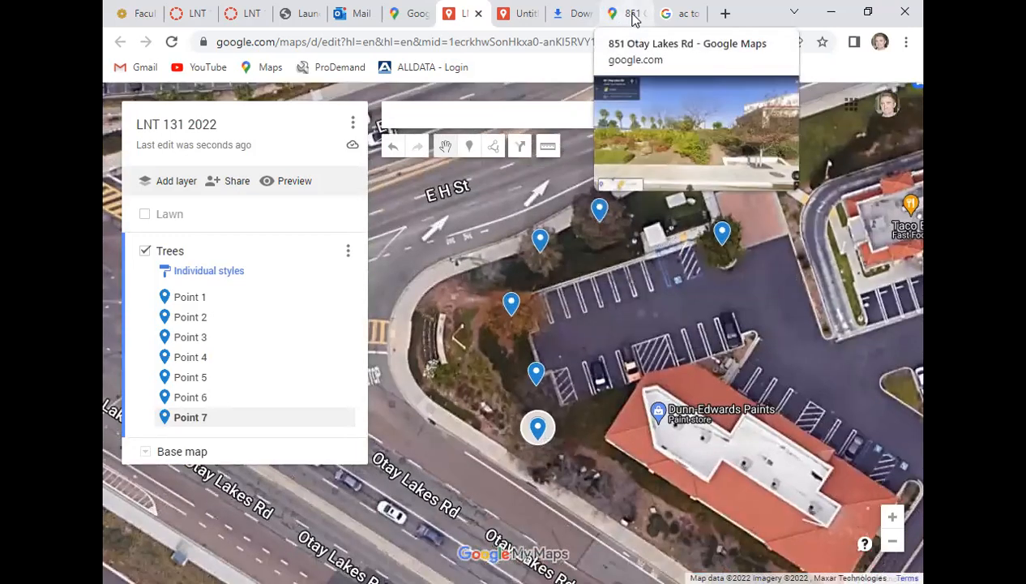
left_click(628, 14)
left_click_drag(672, 360, 345, 359)
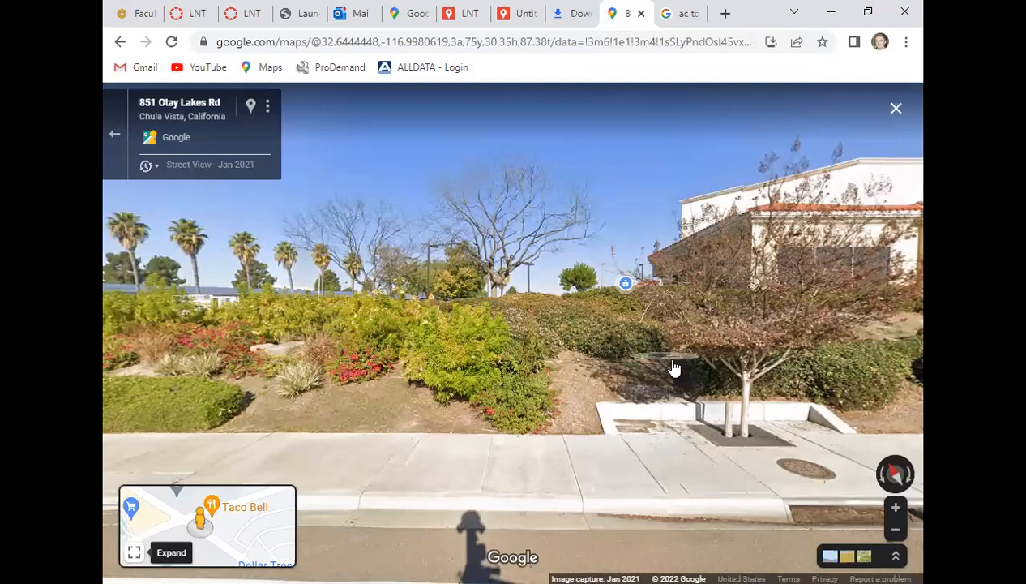
left_click(735, 378)
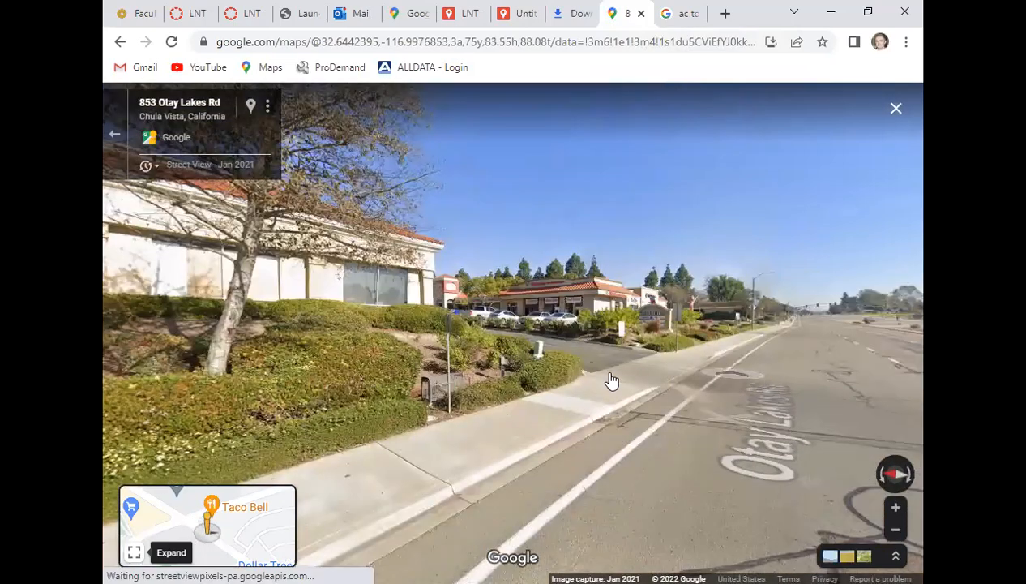
left_click(590, 369)
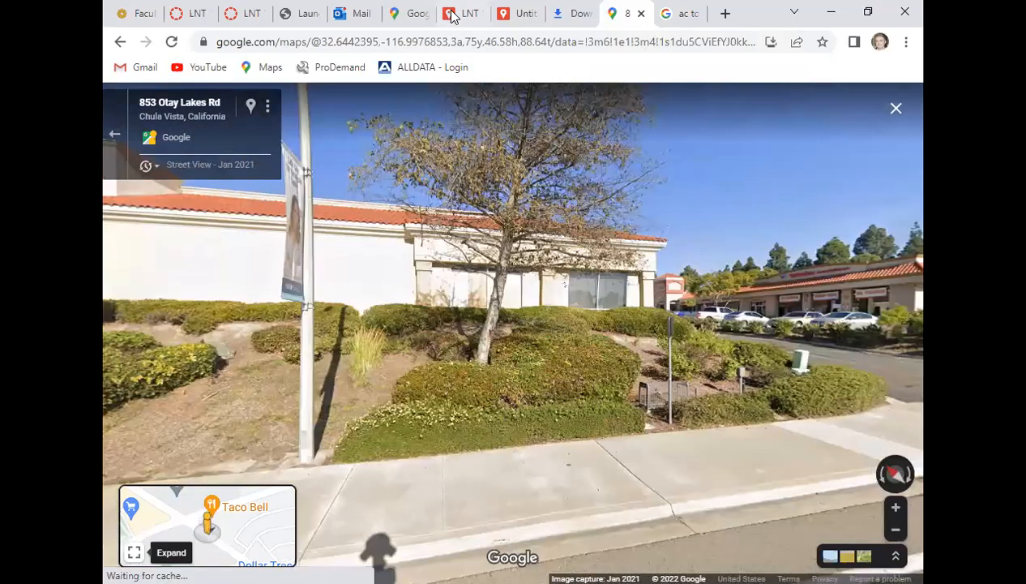
left_click(452, 16)
left_click_drag(665, 491, 461, 255)
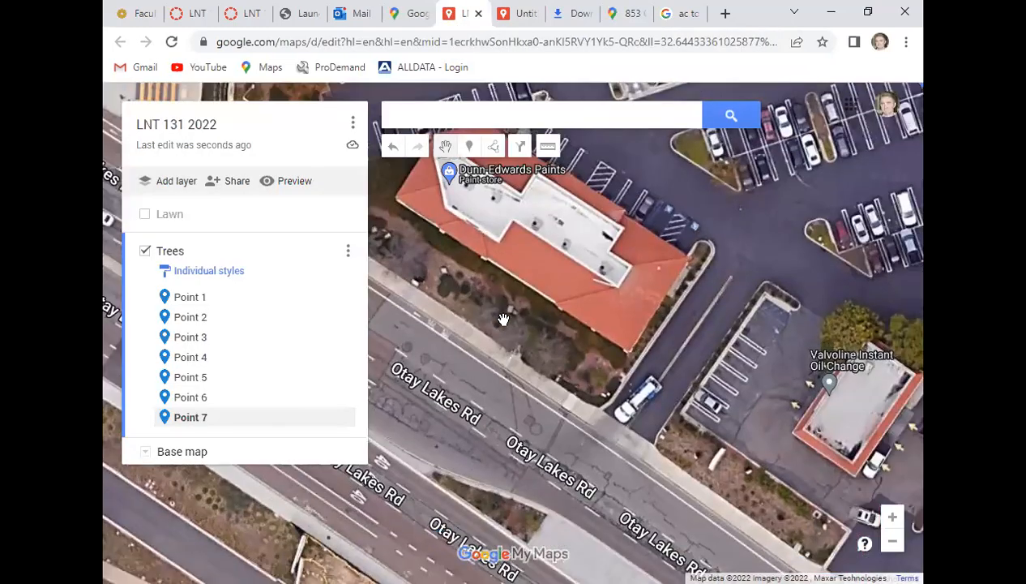
left_click_drag(612, 342, 614, 345)
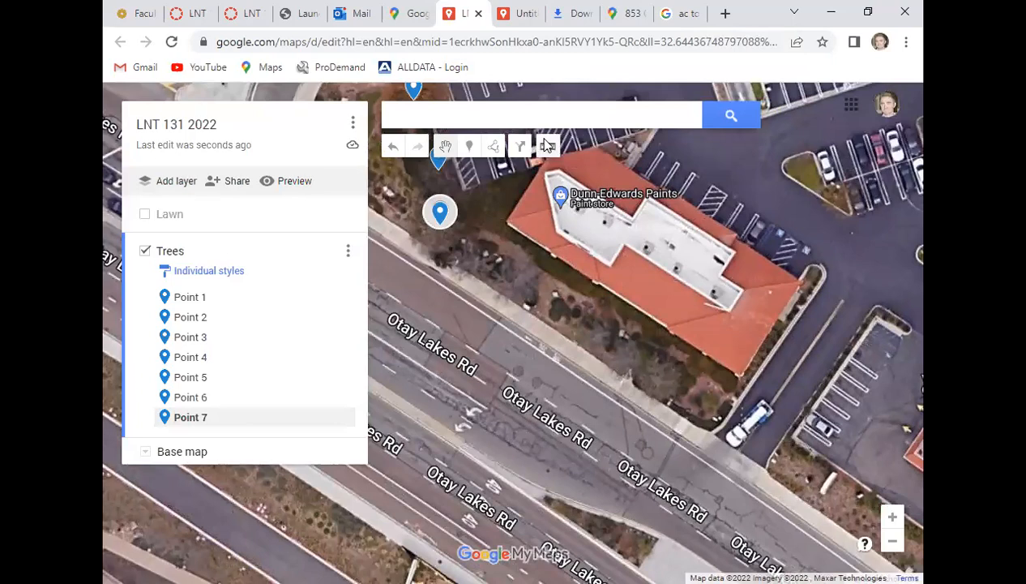
left_click(468, 146)
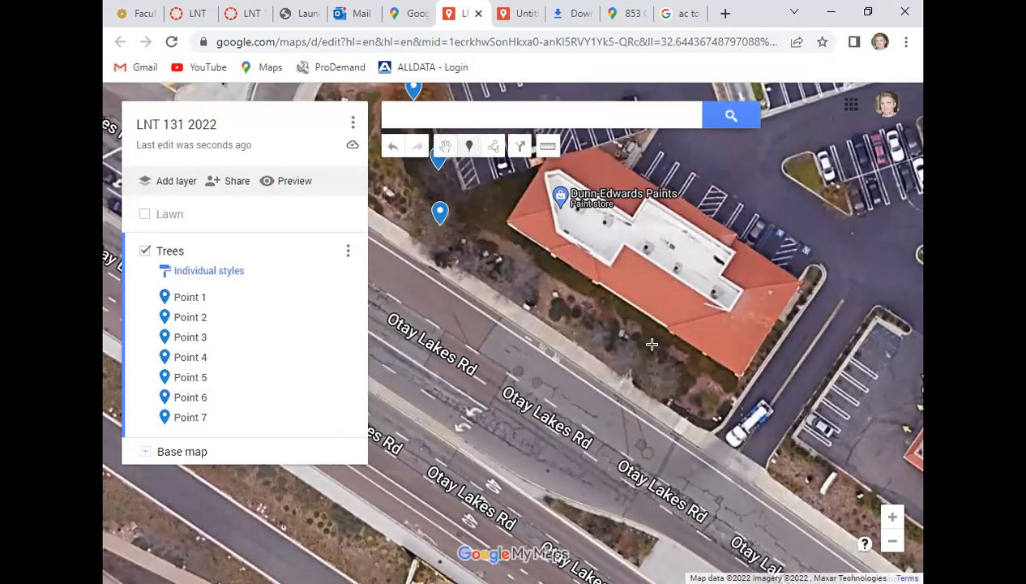
left_click(665, 388)
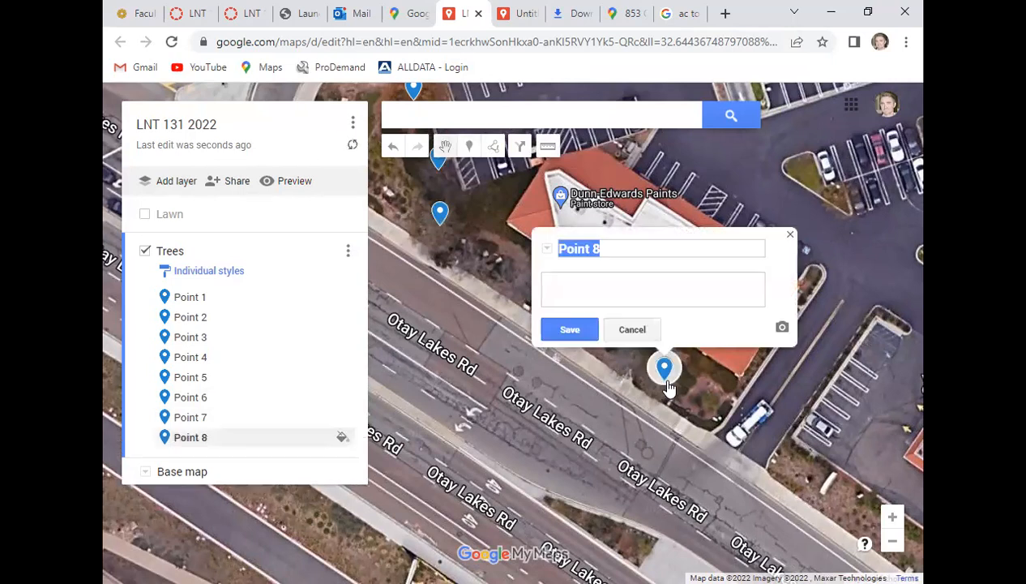
left_click(584, 334)
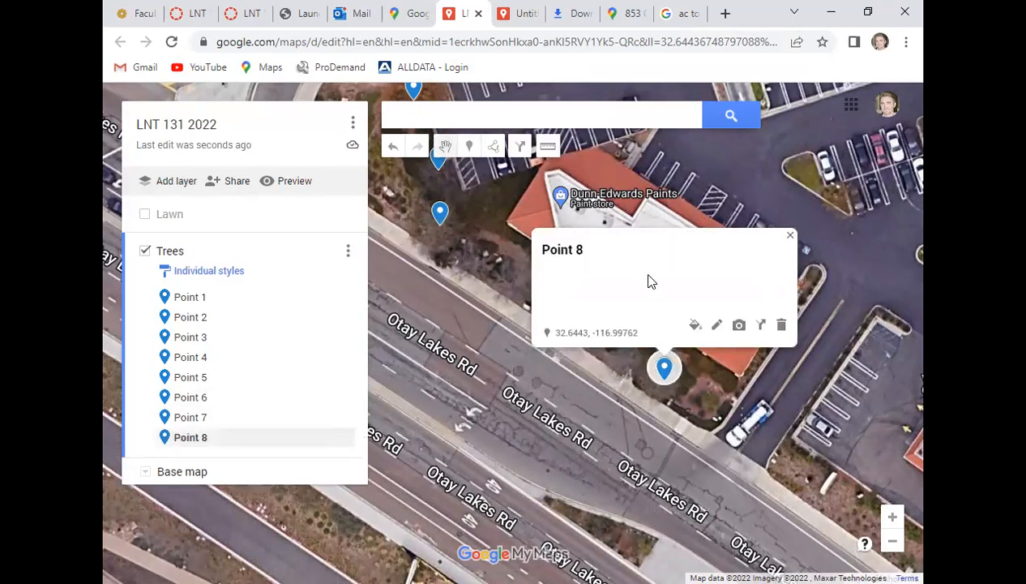
In Street View, examine the landscaping along the Dunn-Edwards Paints frontage at 853 Otay Lakes Rd for more trees.
left_click(624, 13)
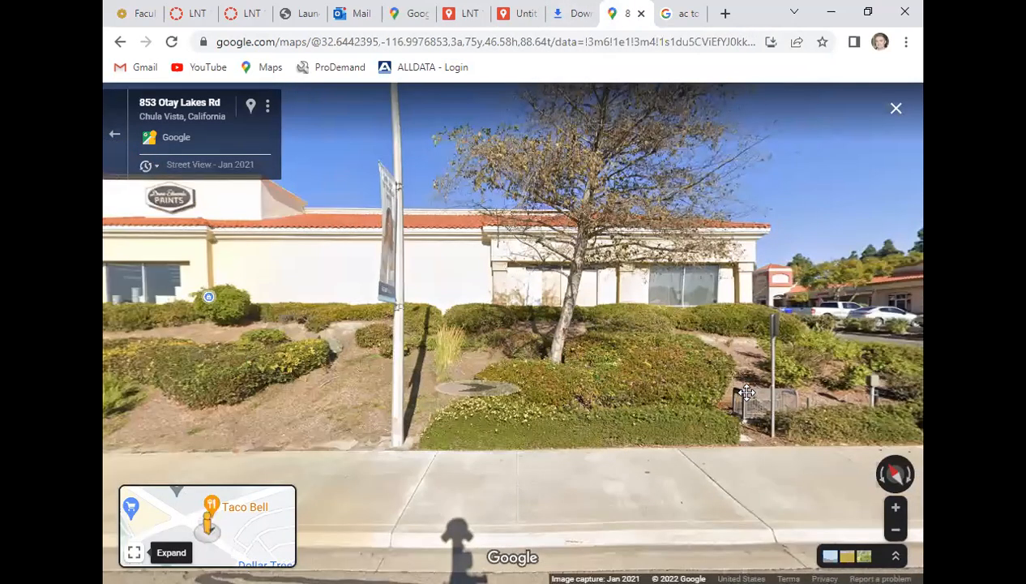
left_click(747, 392)
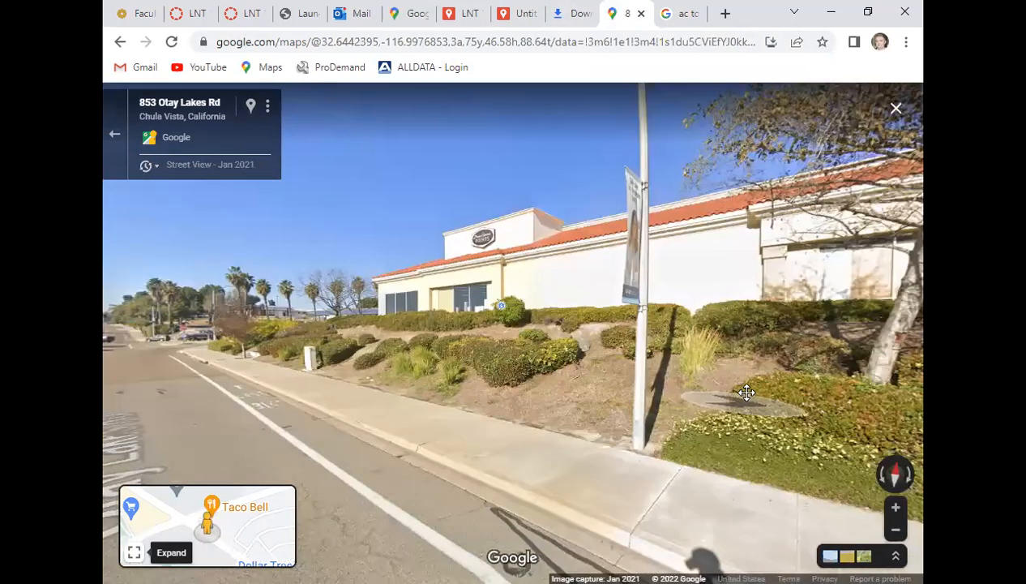
left_click(755, 395)
left_click(803, 400)
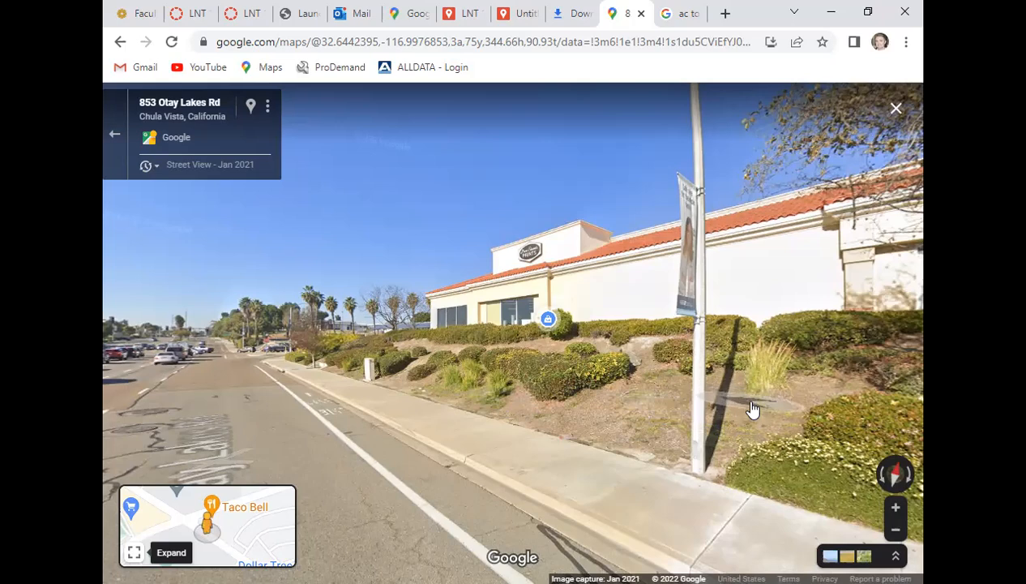
left_click_drag(753, 410, 456, 399)
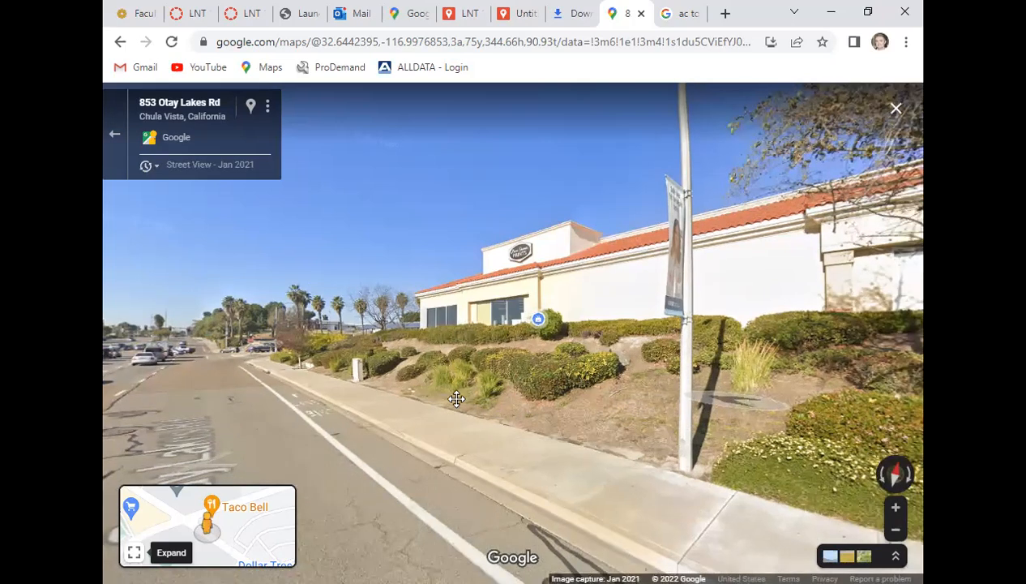
left_click_drag(525, 422, 250, 396)
left_click_drag(638, 405, 408, 417)
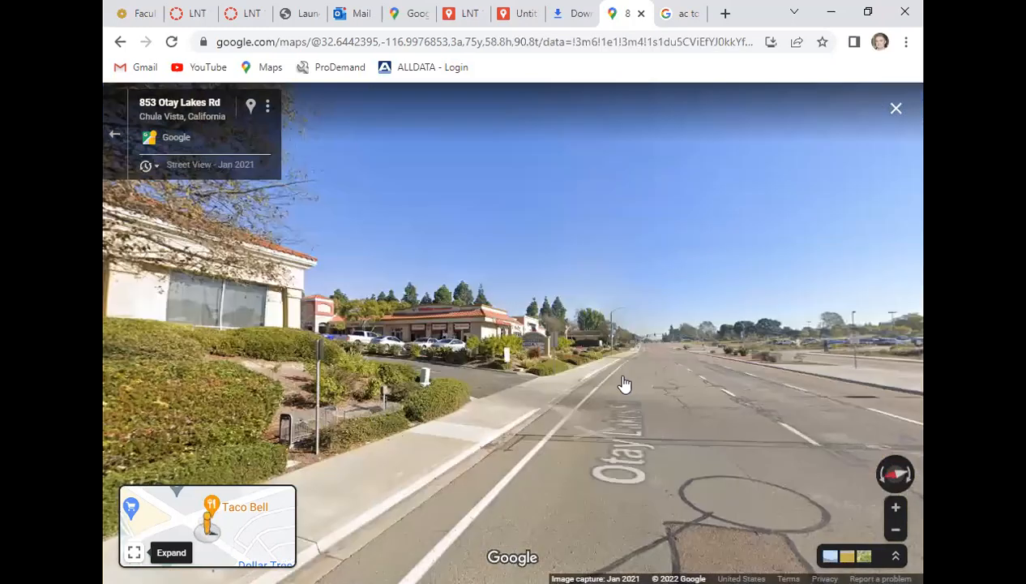
Follow Otay Lakes Rd in Street View to 861, examining the planting strips and the tree beside the driveway.
left_click(657, 391)
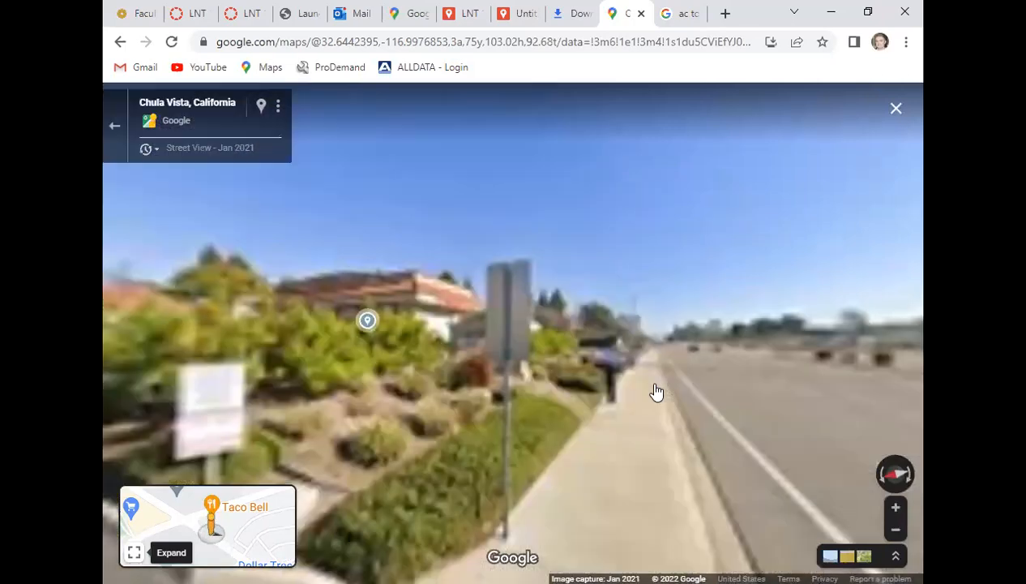
left_click_drag(523, 414, 406, 352)
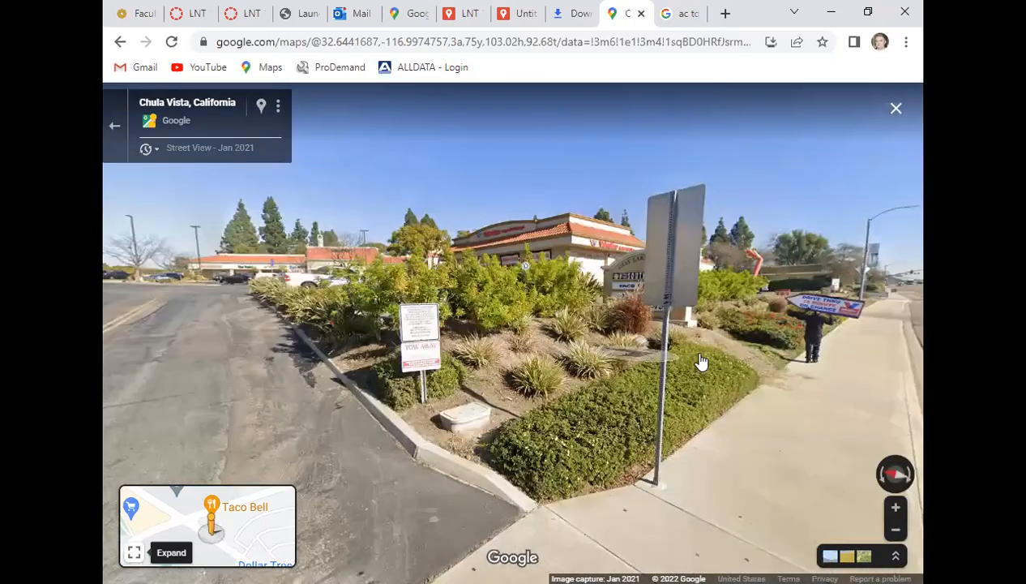
left_click(665, 367)
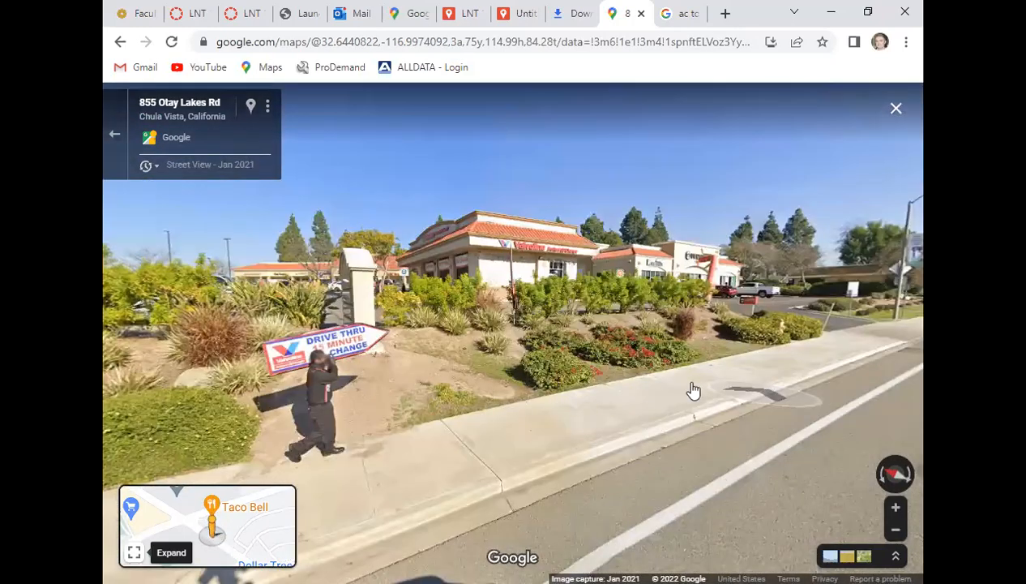
left_click(693, 390)
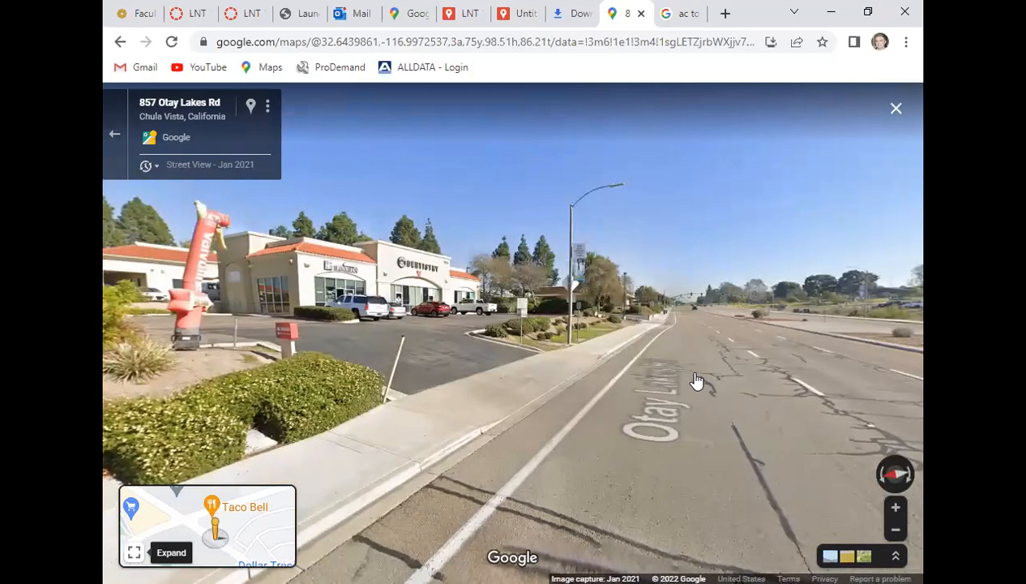
left_click(690, 381)
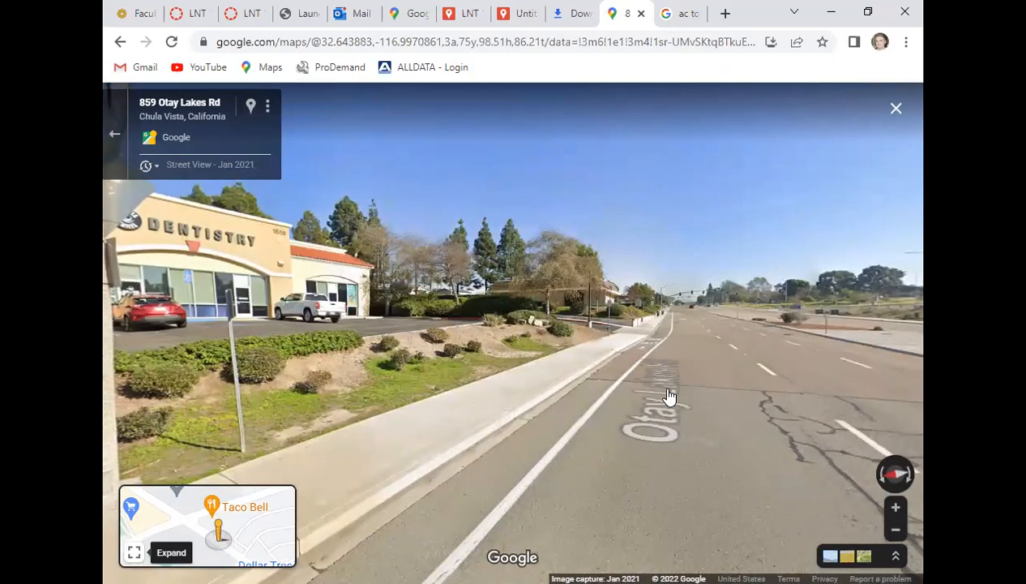
left_click(668, 395)
left_click(665, 401)
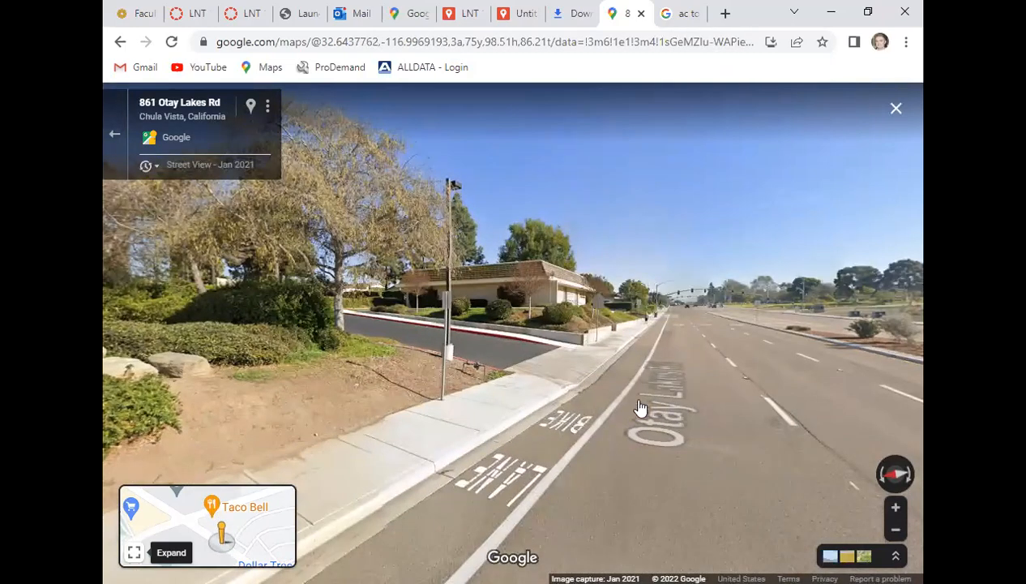
left_click(666, 417)
left_click_drag(305, 404, 795, 377)
left_click_drag(469, 407, 451, 488)
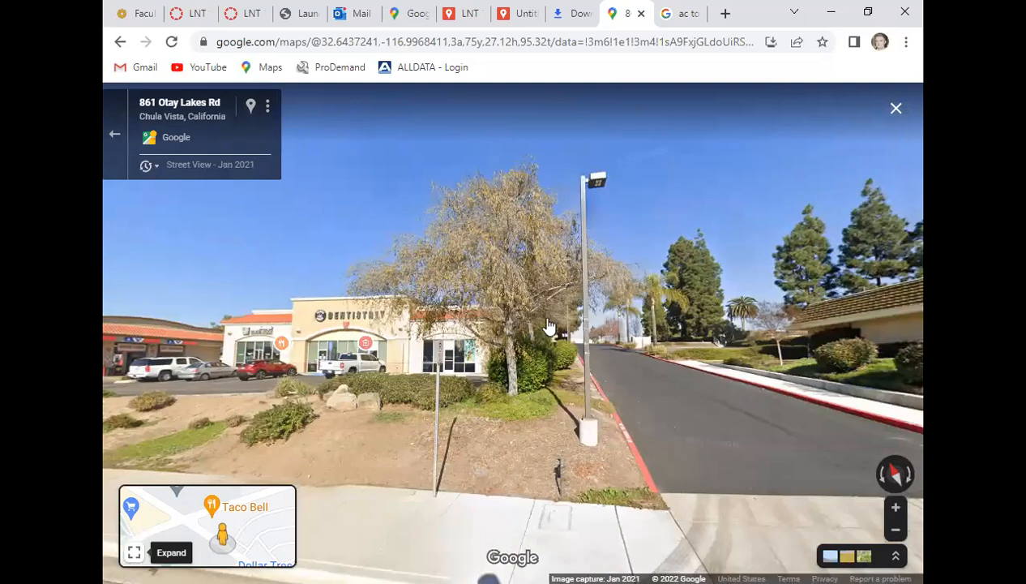
On the LNT 131 2022 map, add a tree marker in the roadside planting strip beside the driveway south of Homestyle Hawaiian.
left_click(464, 14)
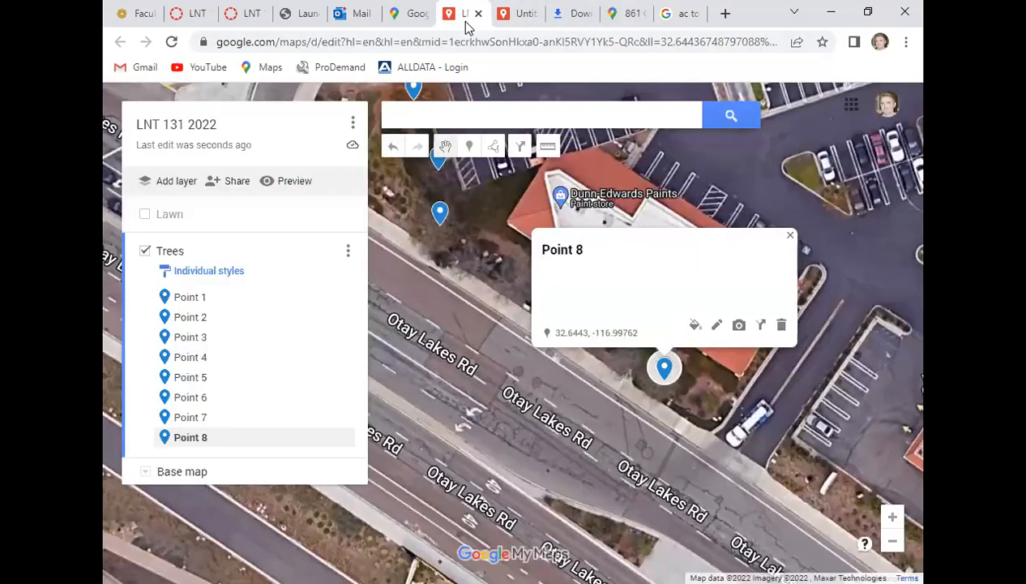
left_click_drag(682, 467, 254, 235)
left_click_drag(628, 444, 507, 361)
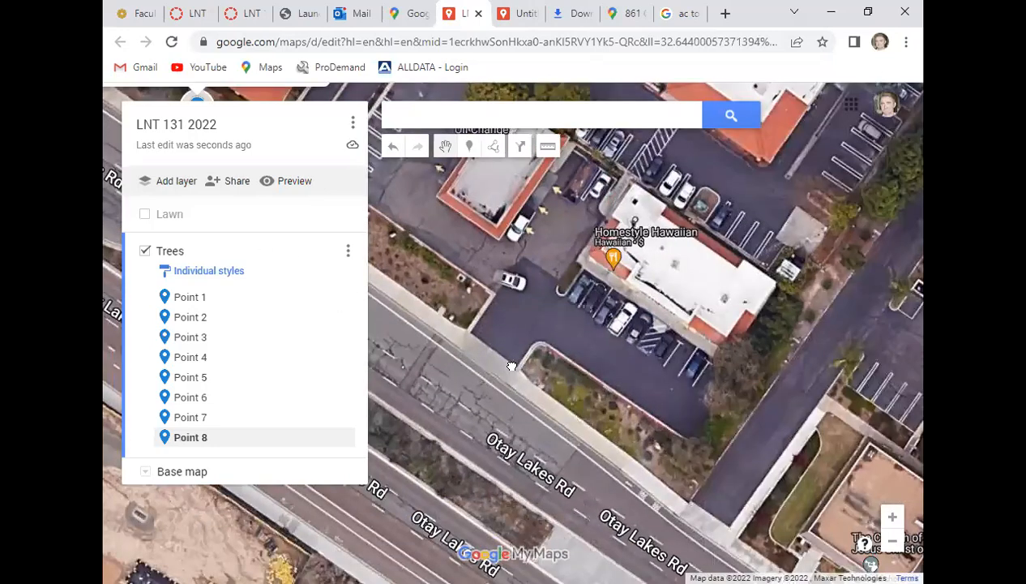
left_click(469, 146)
left_click(622, 401)
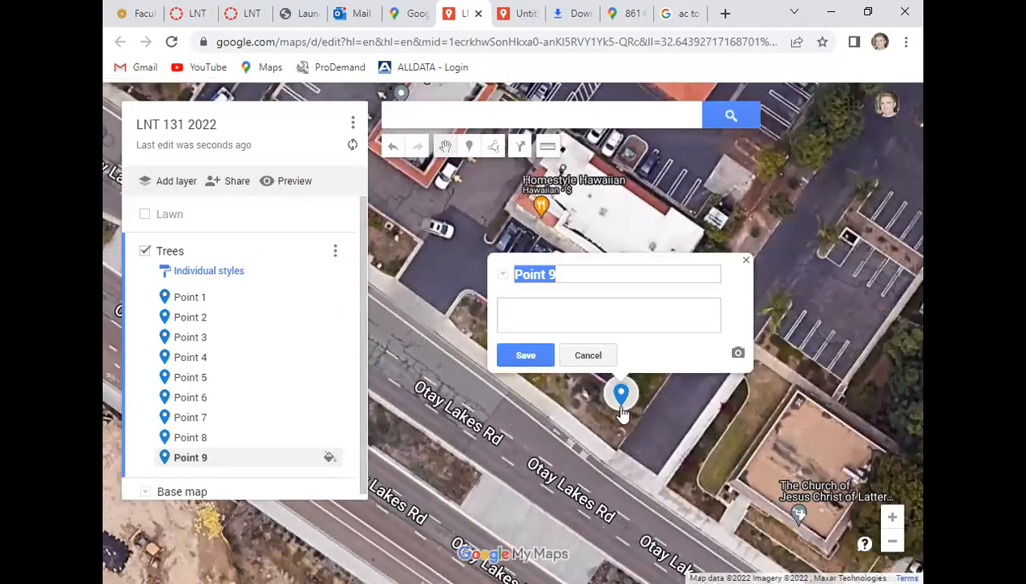
left_click(746, 260)
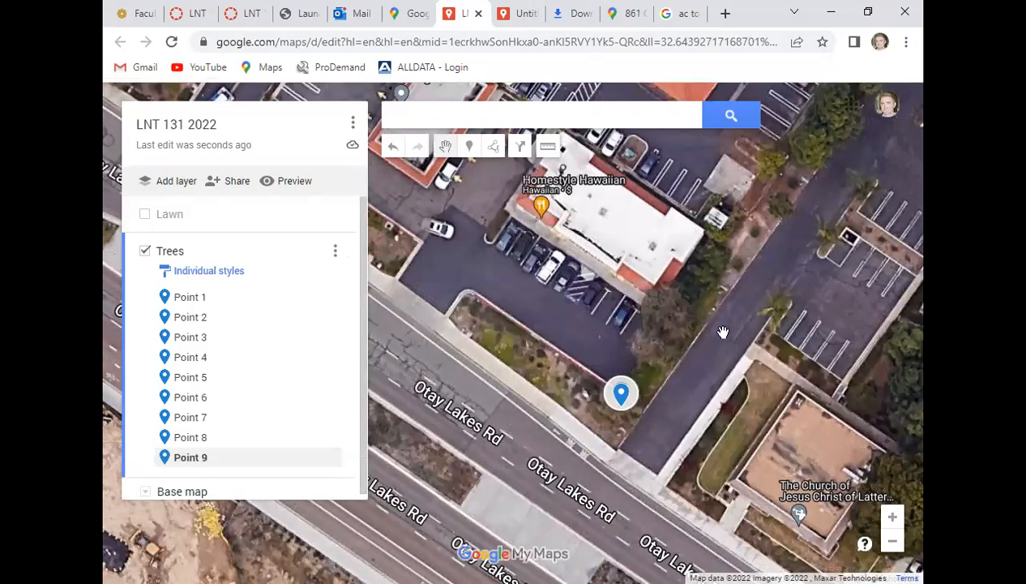
Review the tree markers on the LNT 131 2022 map around Taco Bell, Valvoline and Dunn-Edwards Paints.
left_click_drag(755, 368, 792, 397)
left_click_drag(642, 240, 757, 396)
left_click_drag(627, 268, 703, 440)
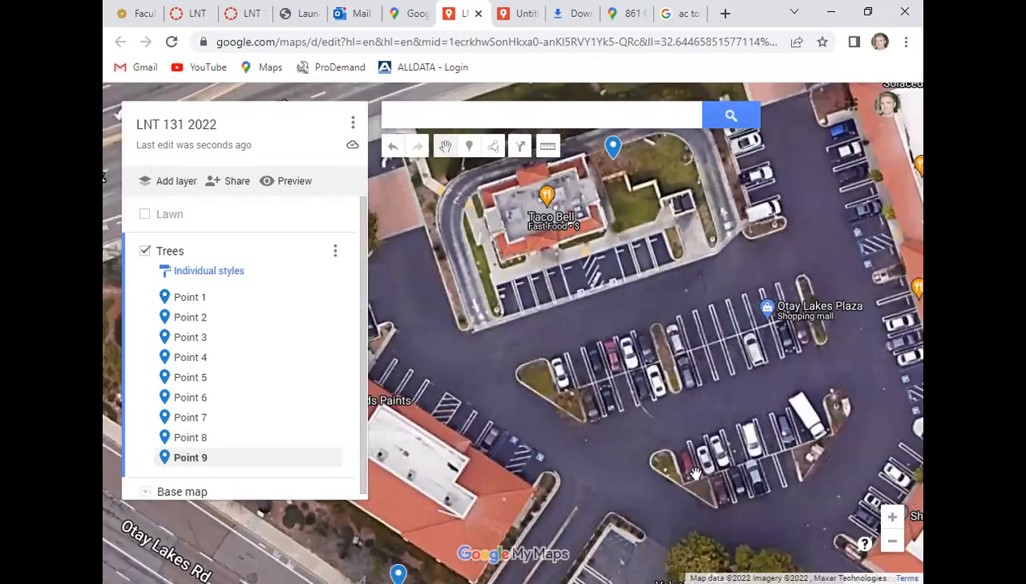
left_click_drag(748, 329, 594, 265)
left_click_drag(619, 456, 745, 240)
left_click_drag(591, 388, 760, 329)
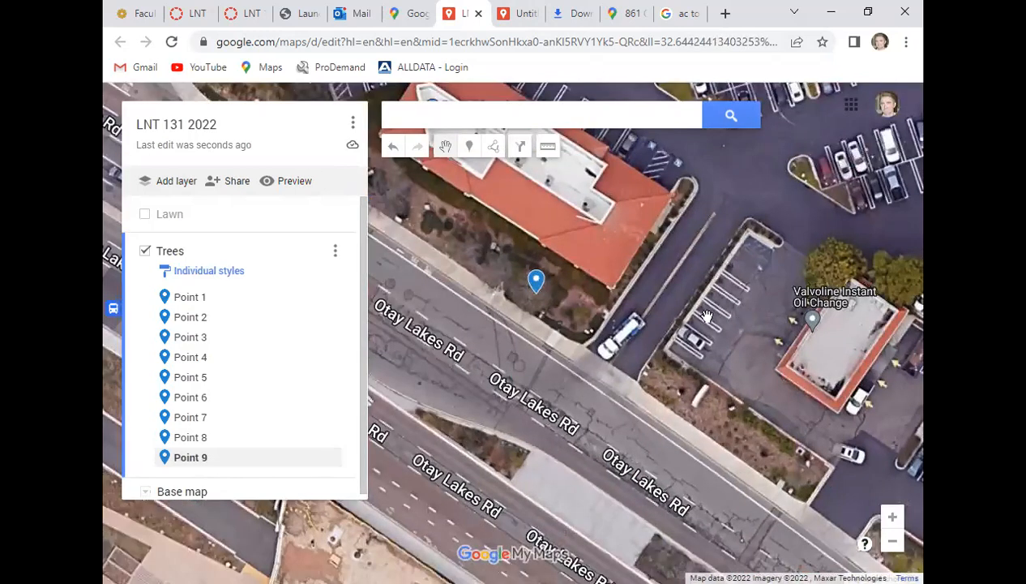
left_click_drag(689, 303, 811, 342)
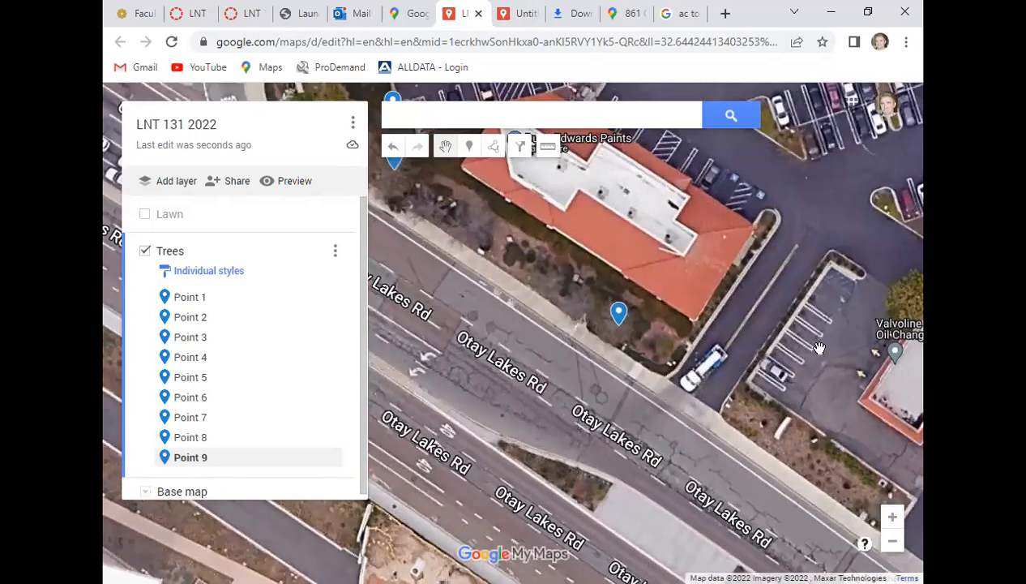
mouse_move(612, 250)
left_mouse_down()
mouse_move(631, 271)
mouse_move(655, 357)
left_mouse_up()
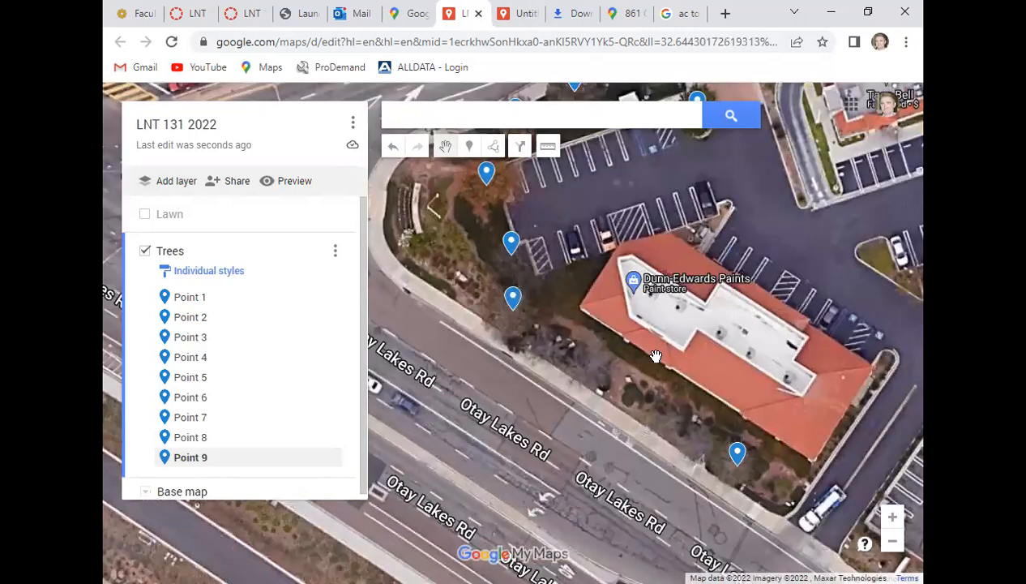
Check the place-grouping and label options in the Trees layer's style settings without changing them.
left_click(187, 274)
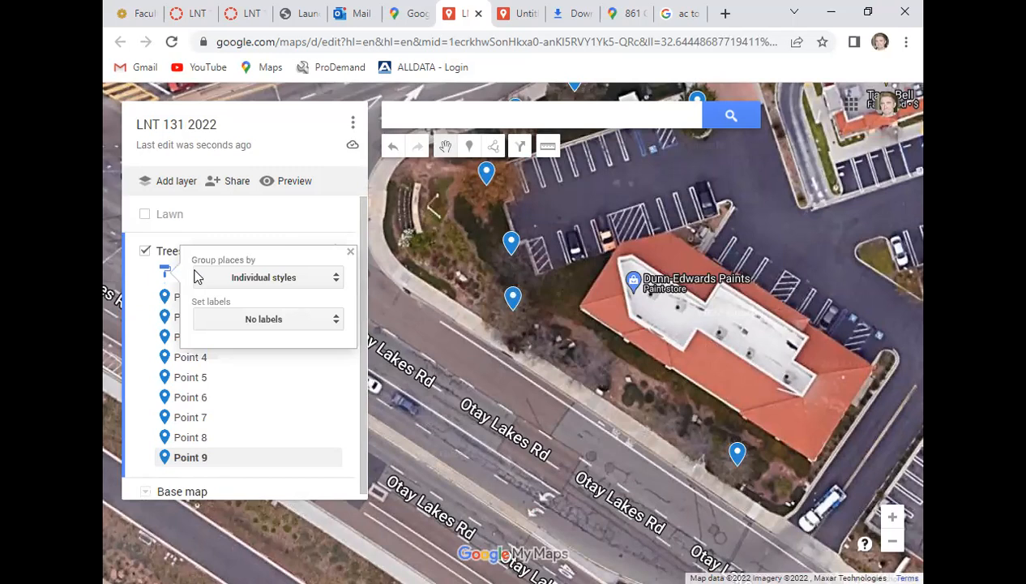
left_click(334, 284)
left_click(307, 284)
left_click(298, 324)
left_click(297, 322)
left_click(349, 252)
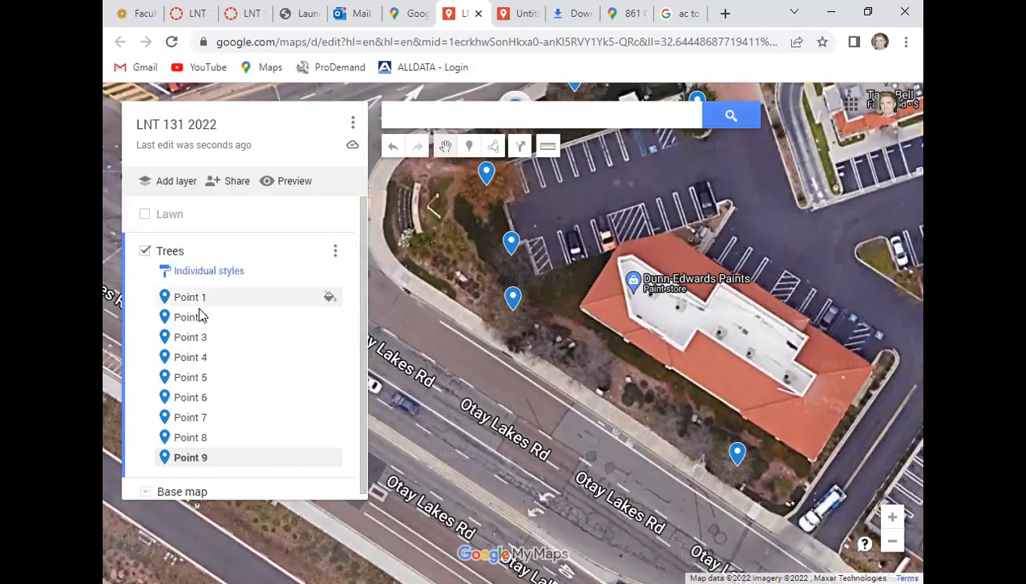
Change the marker colour of Point 1 in the Trees layer to light green.
left_click(330, 299)
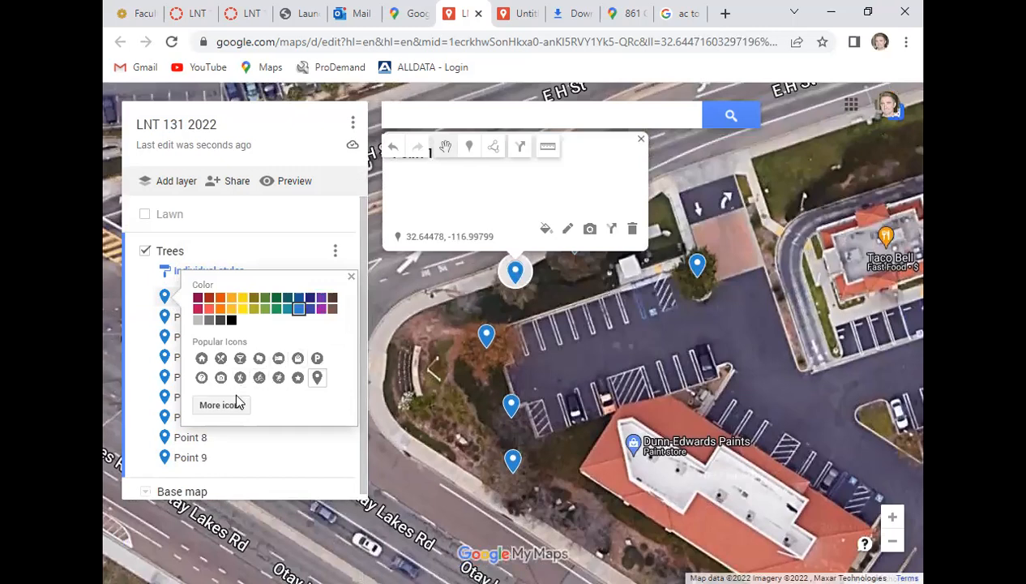
left_click(266, 307)
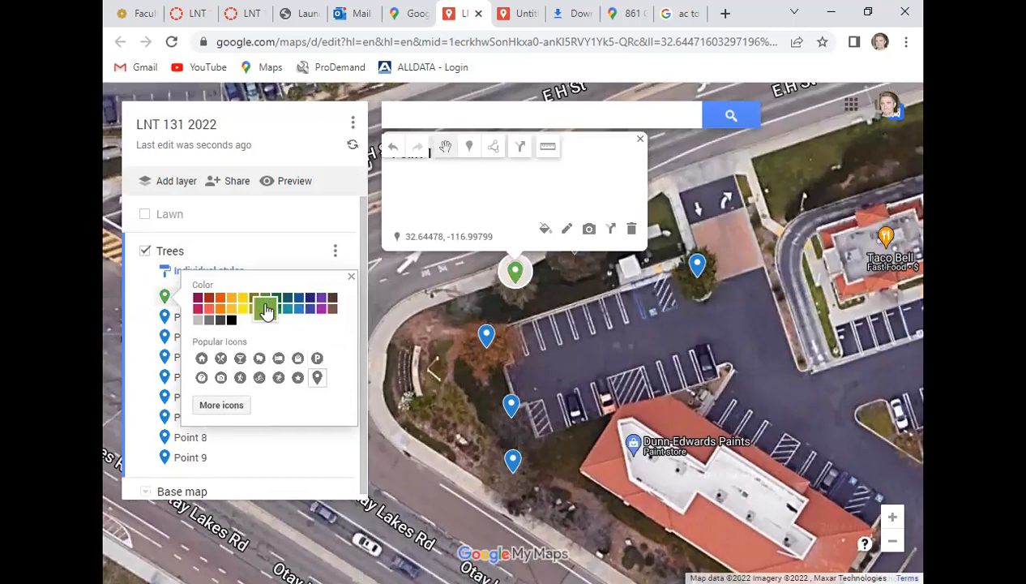
left_click(351, 277)
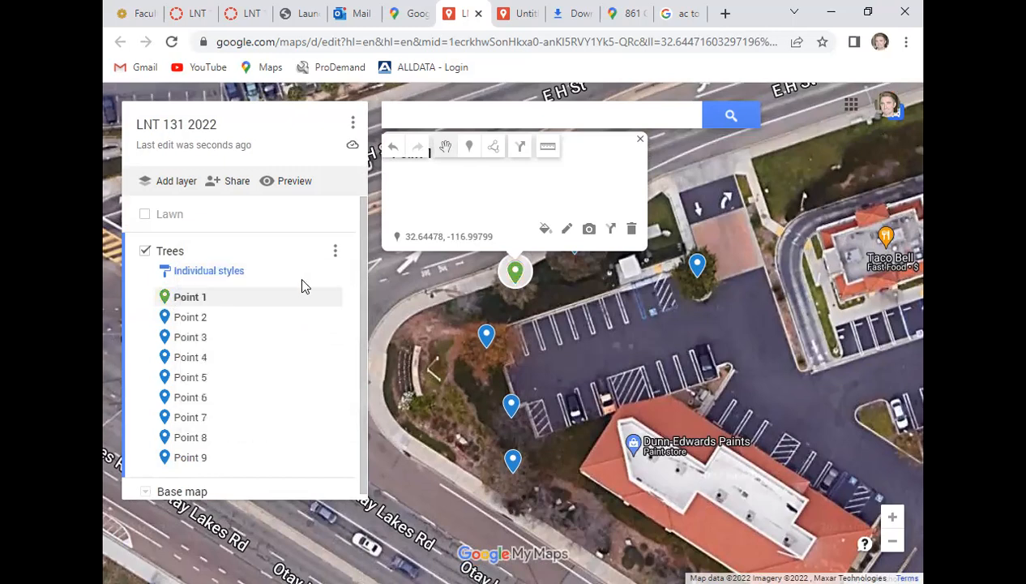
Group the places of the Trees layer by Uniform style.
left_click(223, 275)
left_click(268, 279)
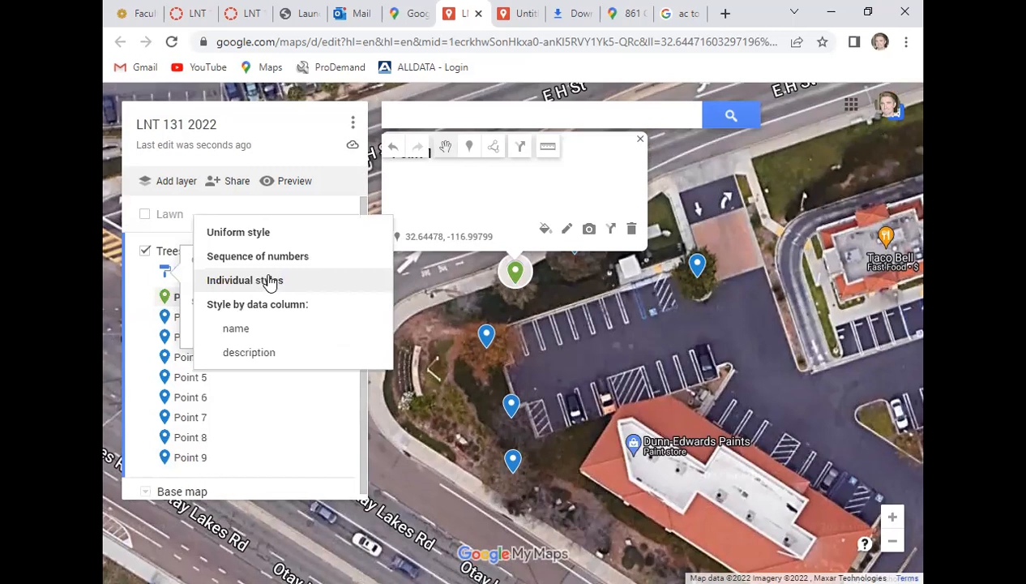
left_click(270, 281)
left_click(270, 279)
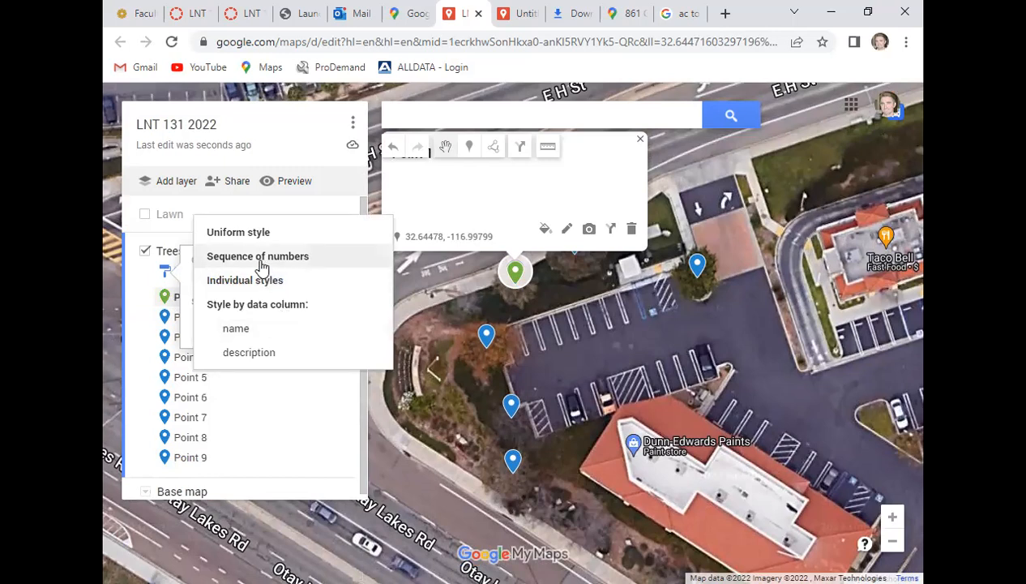
left_click(245, 232)
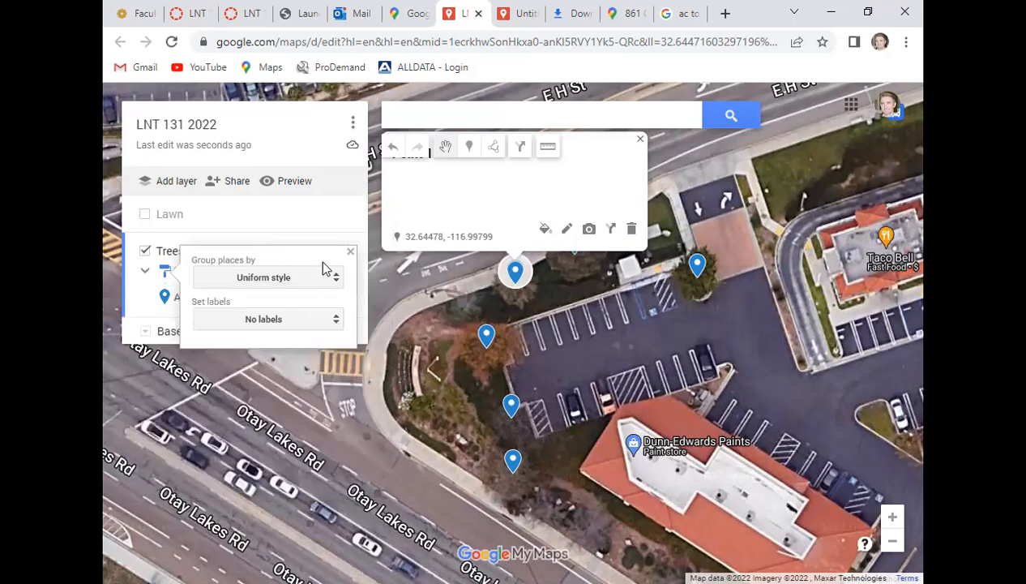
left_click(350, 252)
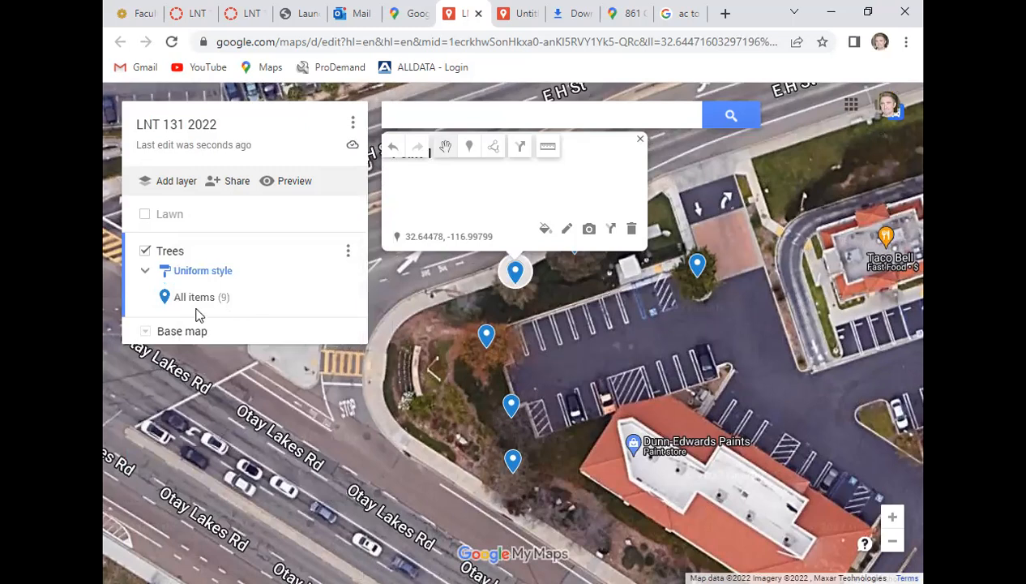
Set the colour of all items in the Trees layer to green.
mouse_move(194, 300)
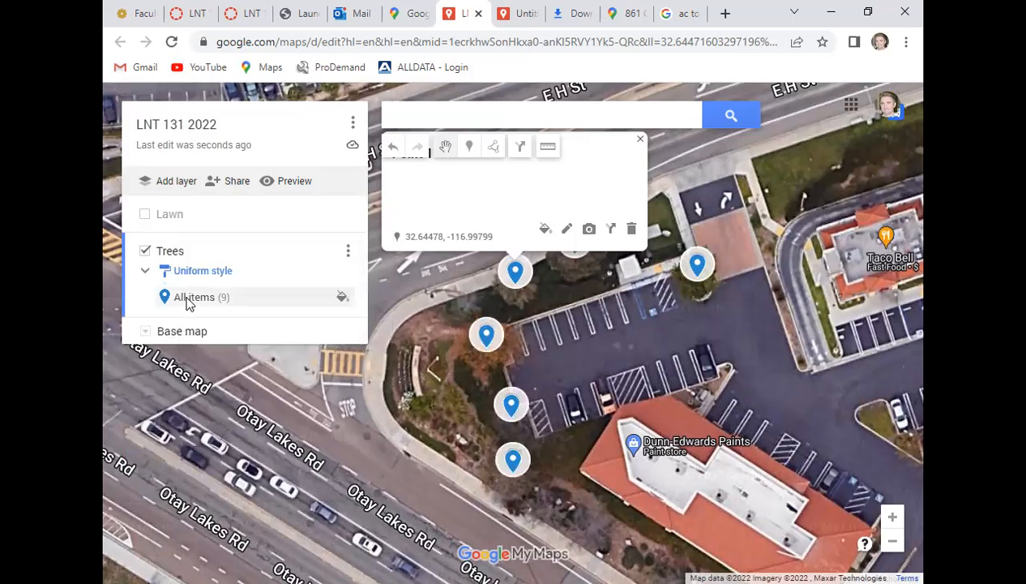
left_click(342, 298)
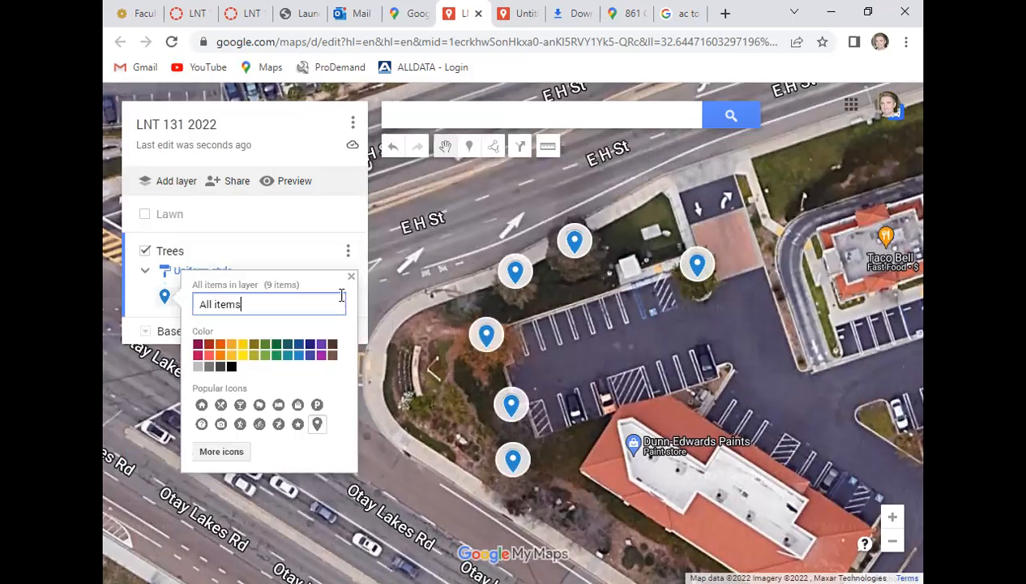
left_click(265, 353)
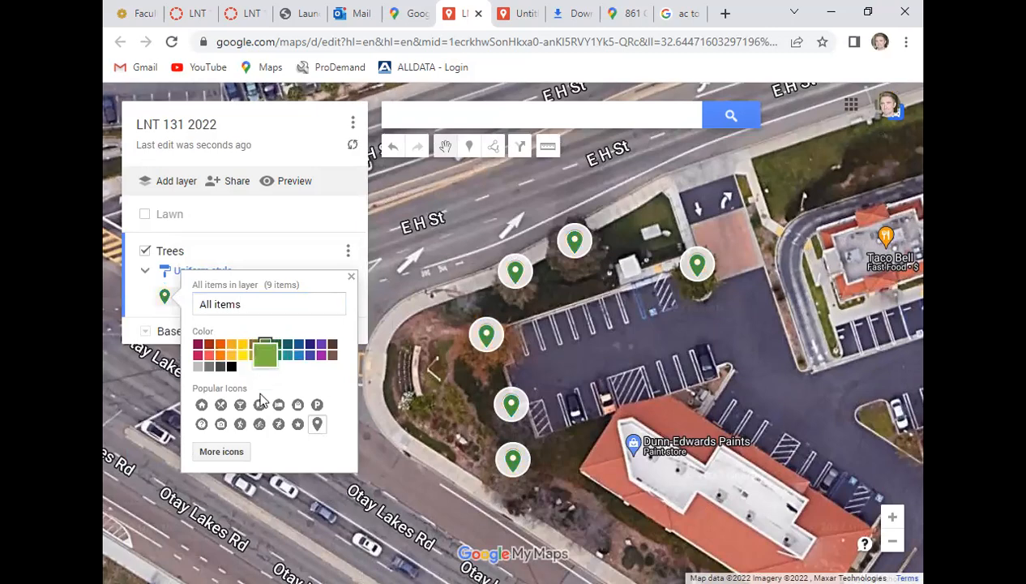
Filter the marker icons for "tree" and apply the Sports and Recreation evergreen tree icon to all items in the Trees layer.
left_click(220, 451)
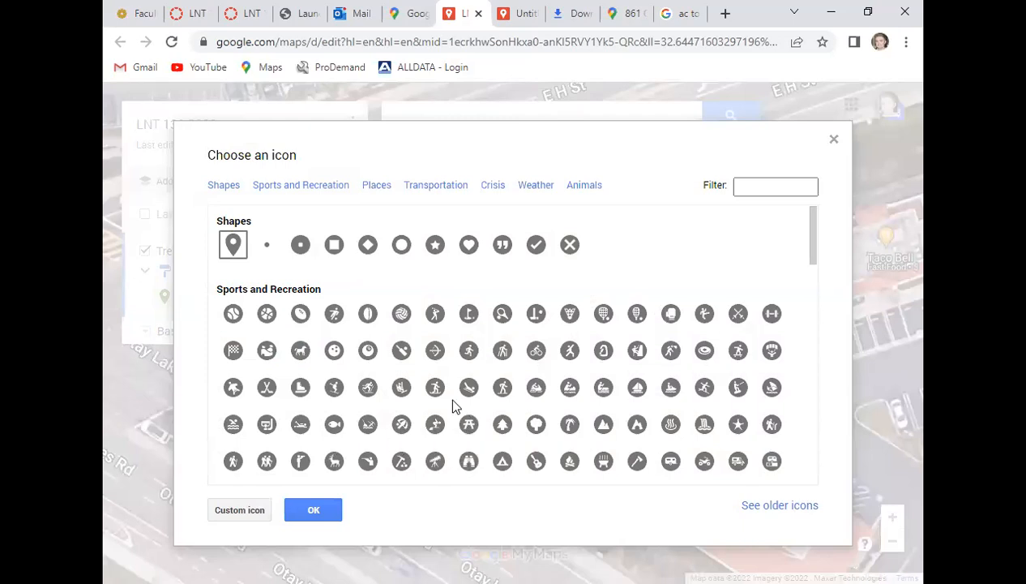
left_click(748, 184)
type("tree")
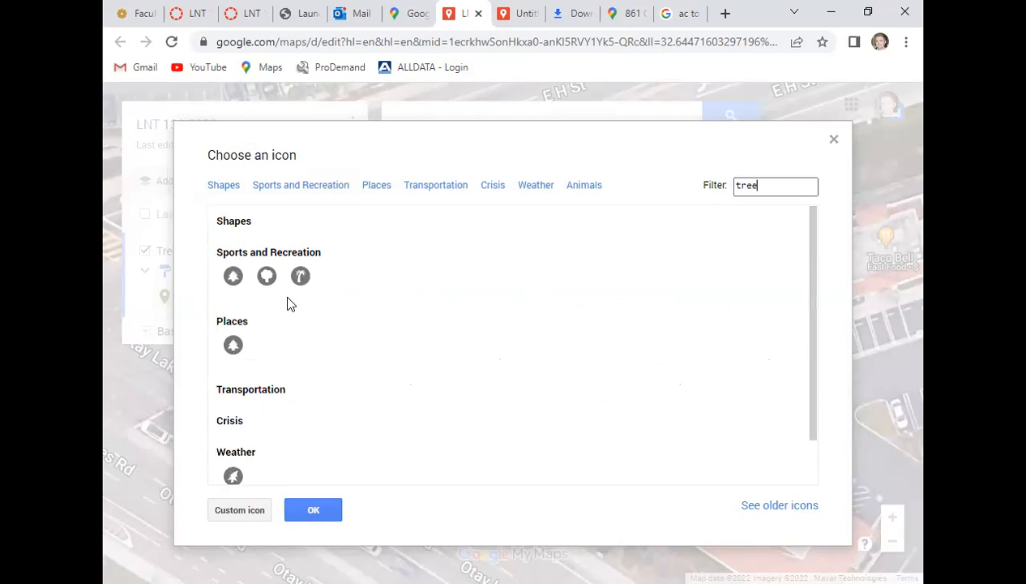
left_click(231, 278)
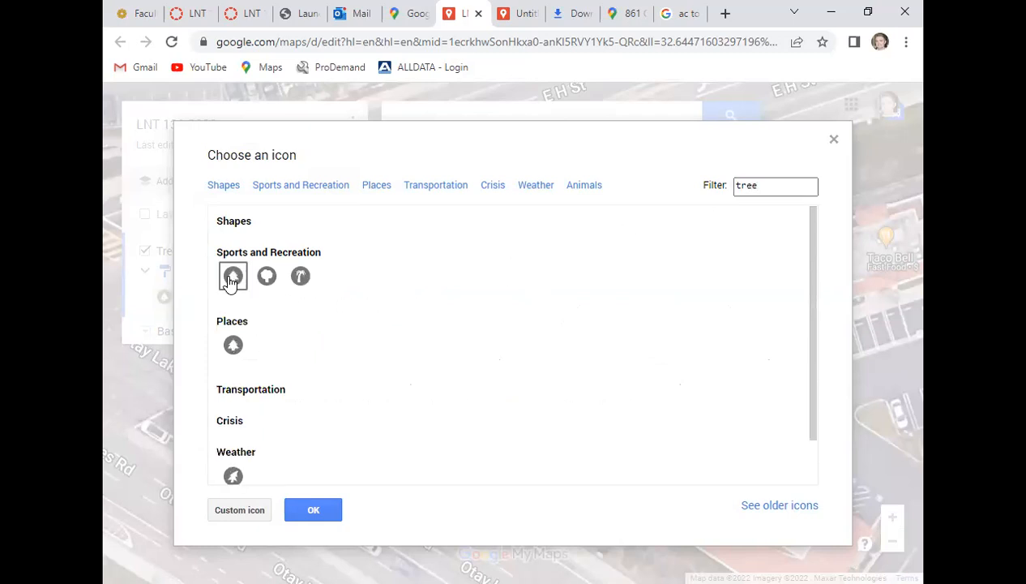
left_click(313, 510)
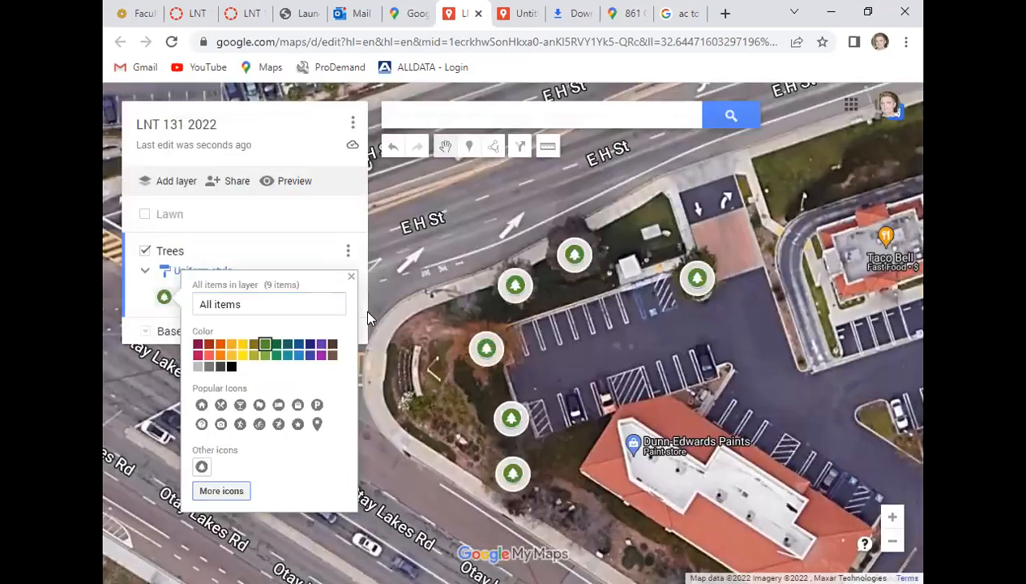
left_click(352, 278)
Make the Lawn layer visible together with the Trees layer on the map.
mouse_move(644, 358)
left_mouse_down()
mouse_move(619, 334)
mouse_move(574, 363)
mouse_move(578, 372)
left_mouse_up()
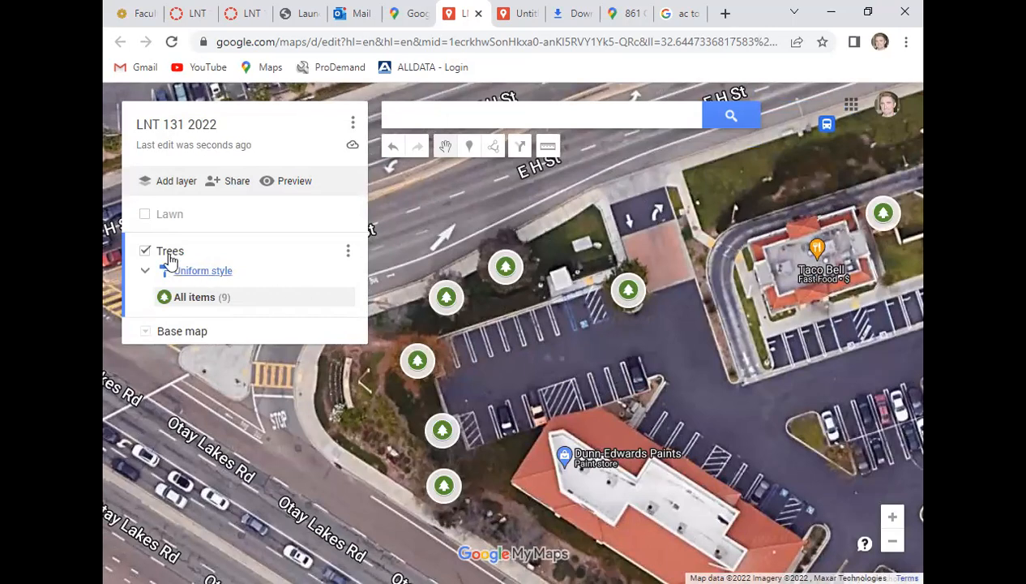
left_click(144, 214)
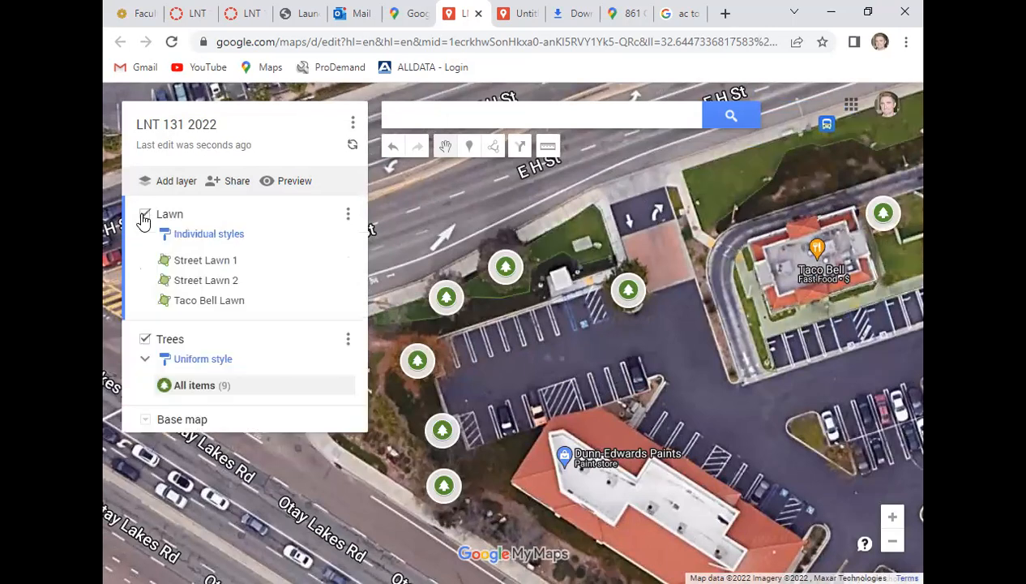
left_click_drag(504, 356, 703, 350)
scroll(704, 350, "down", 3)
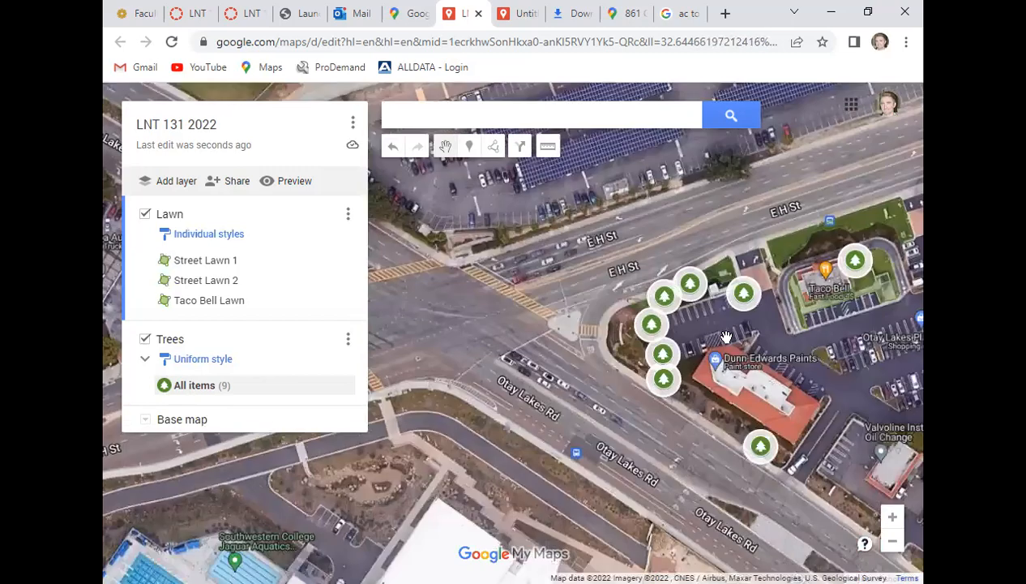
Examine the lawn areas and tree markers across the shopping center, from the street corner to Homestyle Hawaiian.
scroll(703, 333, "down", 2)
scroll(707, 380, "up", 3)
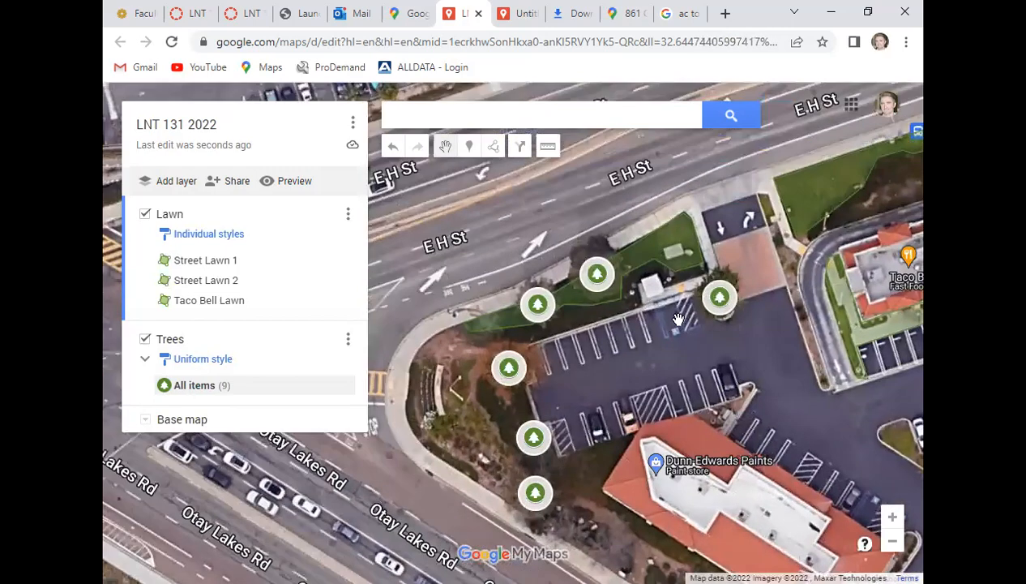
left_click_drag(621, 381, 686, 349)
scroll(686, 349, "down", 3)
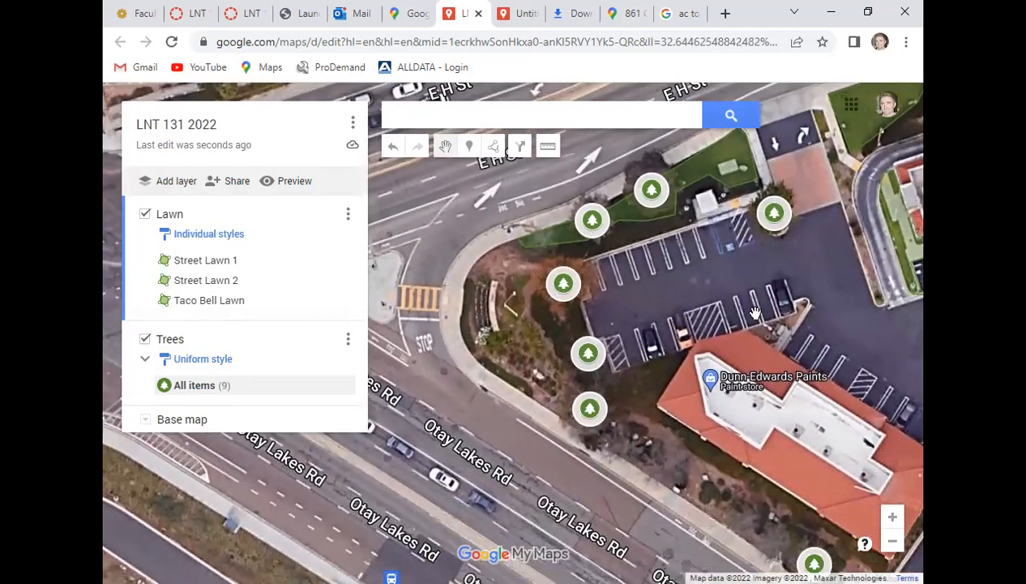
scroll(743, 393, "down", 2)
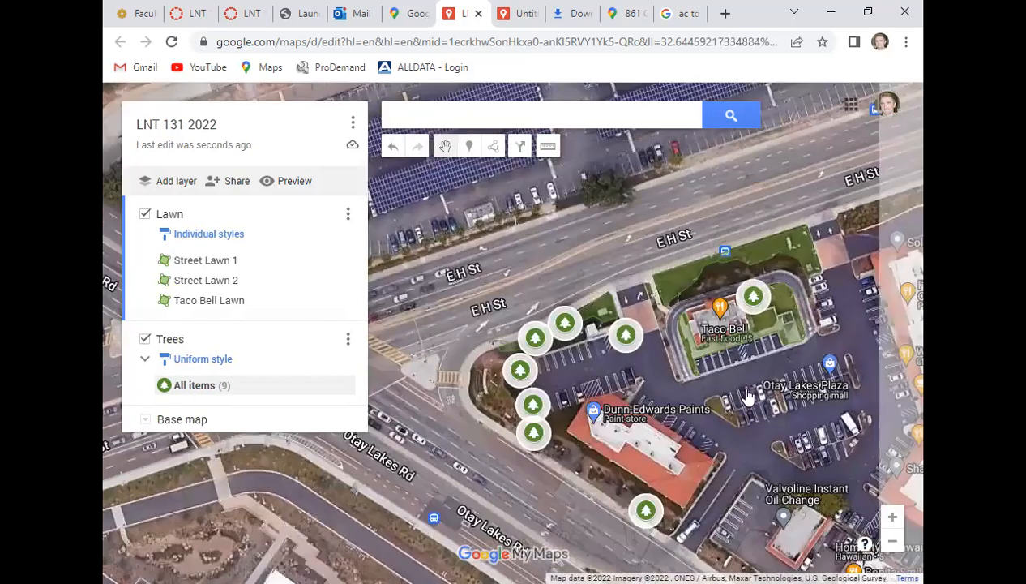
scroll(722, 410, "down", 1)
left_click_drag(587, 397, 569, 399)
left_click_drag(636, 358, 652, 341)
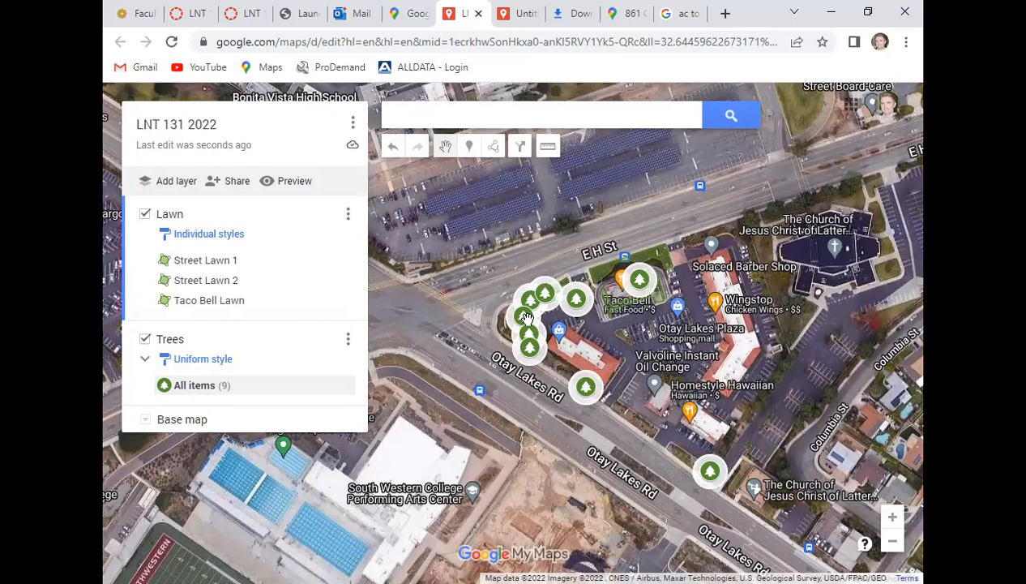
left_click(647, 358)
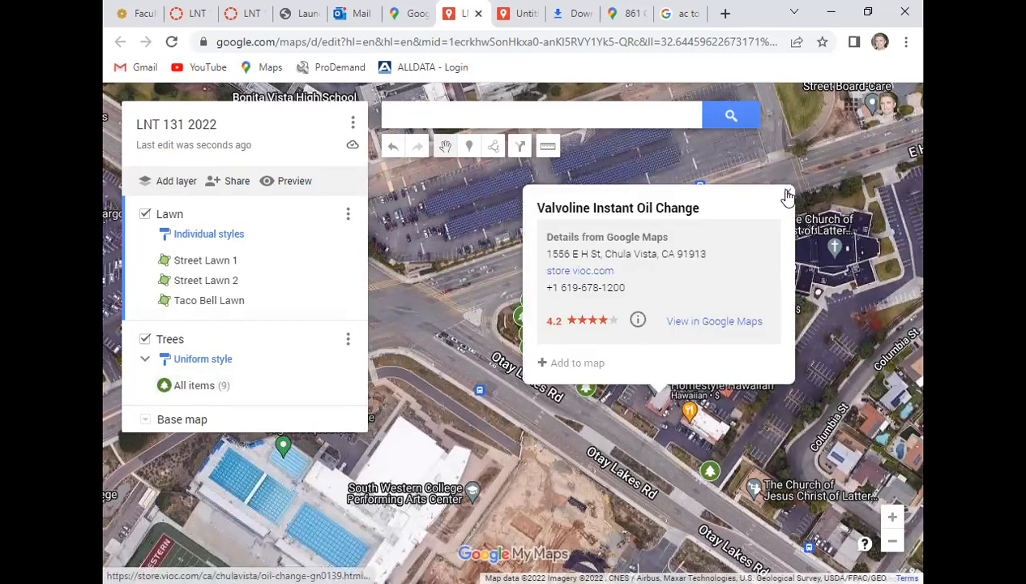
scroll(637, 361, "up", 3)
left_click_drag(597, 323, 691, 453)
scroll(733, 403, "down", 2)
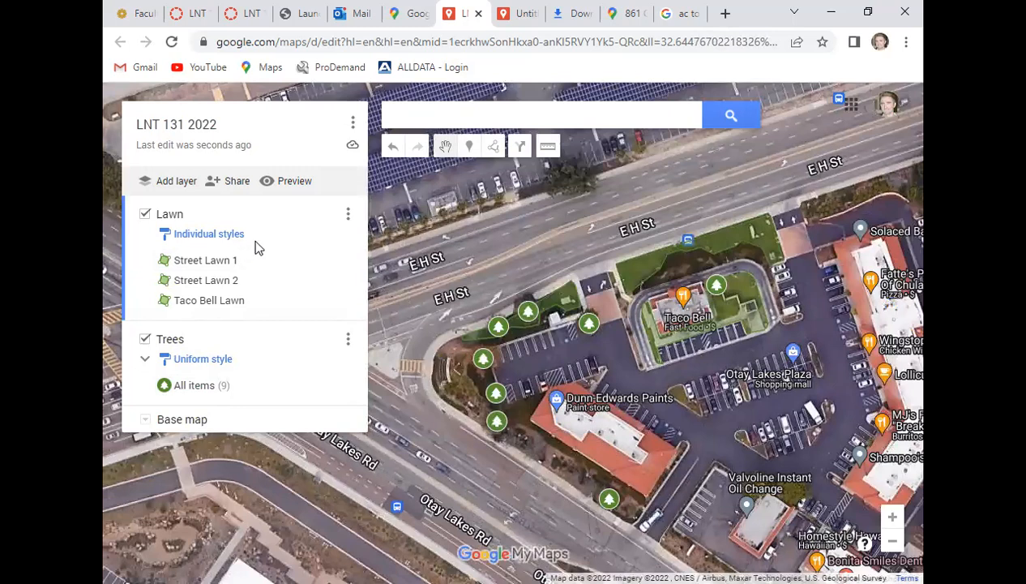
Add a new layer to the LNT 131 2022 map and name it Shrub.
left_click(175, 185)
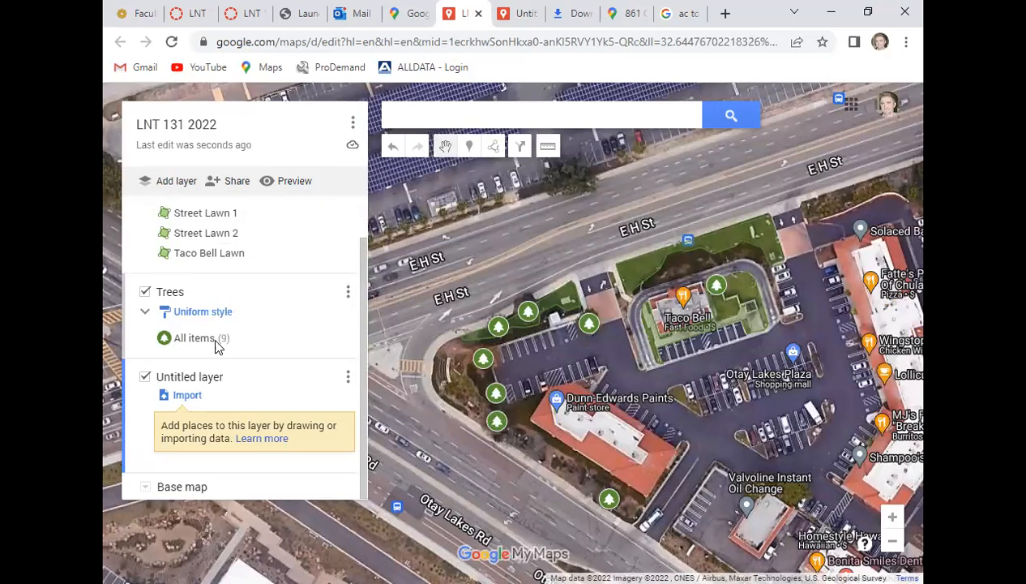
left_click(348, 377)
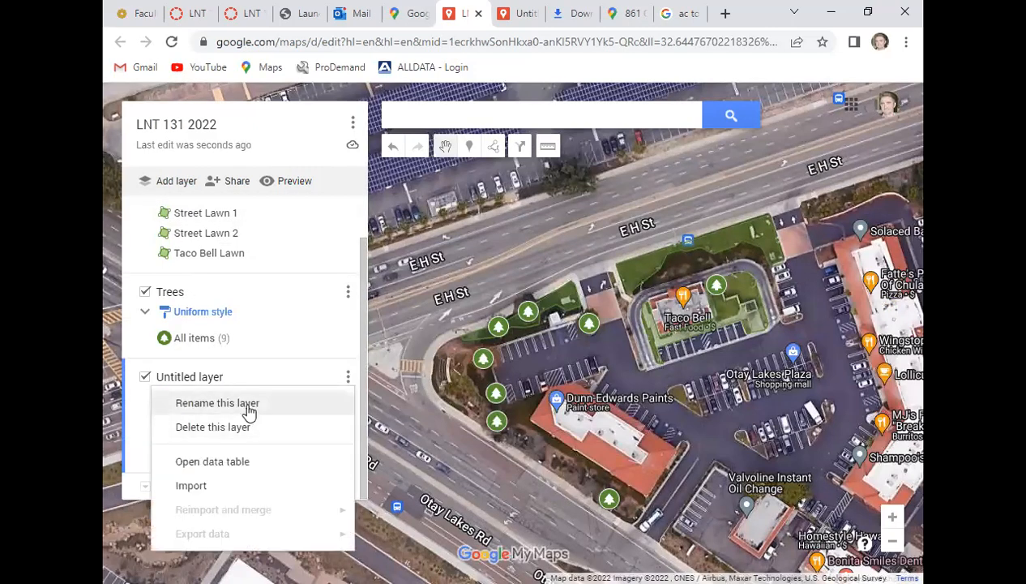
left_click(249, 410)
type("Shrub")
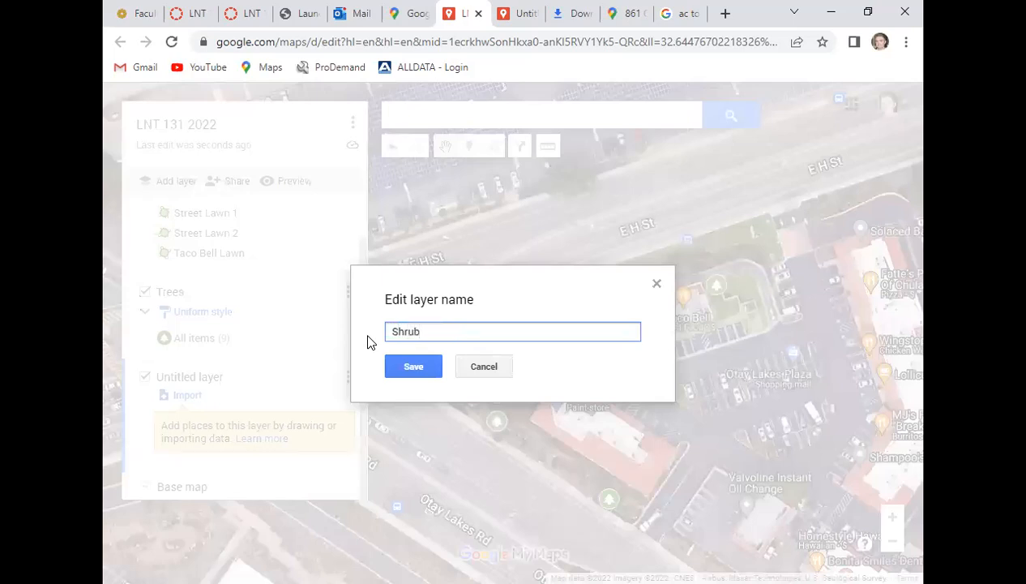
left_click(411, 364)
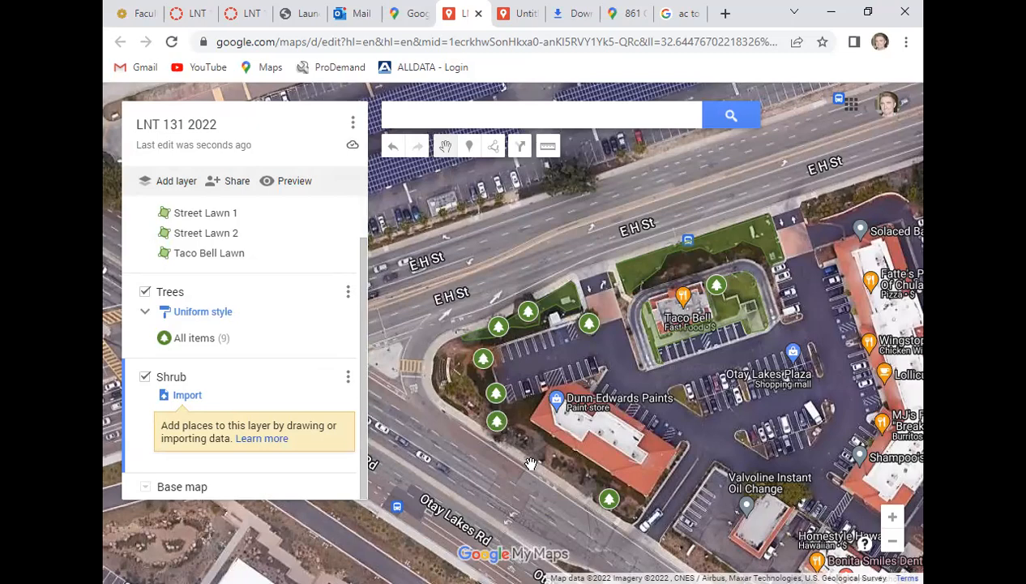
mouse_move(538, 445)
left_mouse_down()
mouse_move(527, 422)
mouse_move(532, 439)
left_mouse_up()
scroll(608, 441, "down", 2)
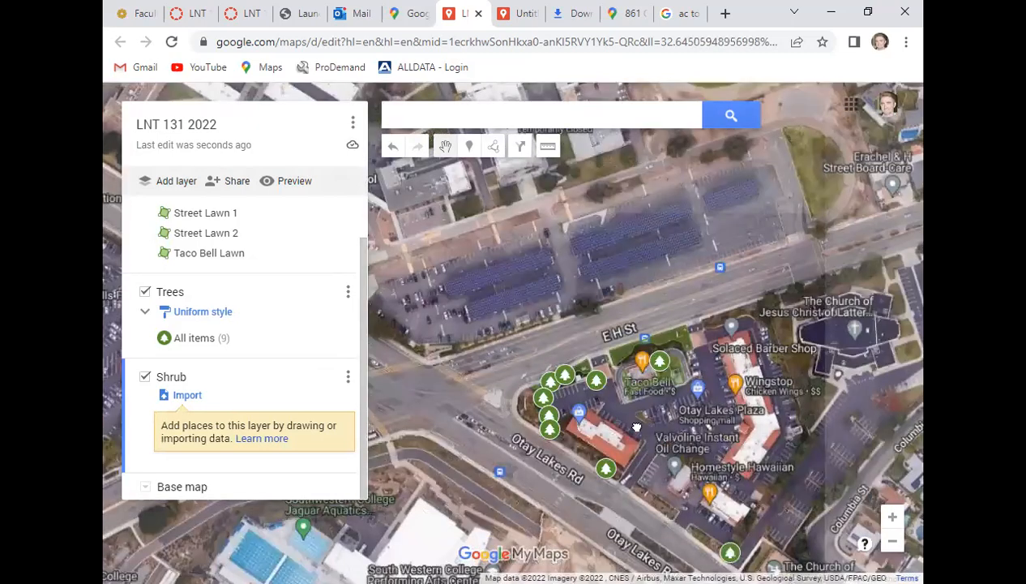
scroll(626, 417, "up", 2)
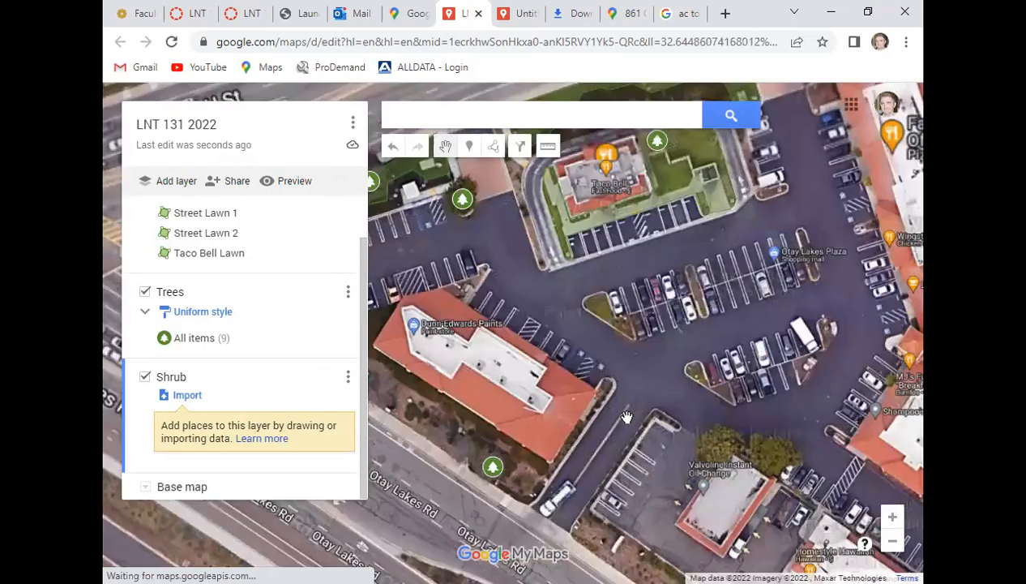
Draw a closed polygon in the Shrub layer around the planting bed bordering the Valvoline Instant Oil Change parking lot along Otay Lakes Rd.
scroll(627, 417, "up", 1)
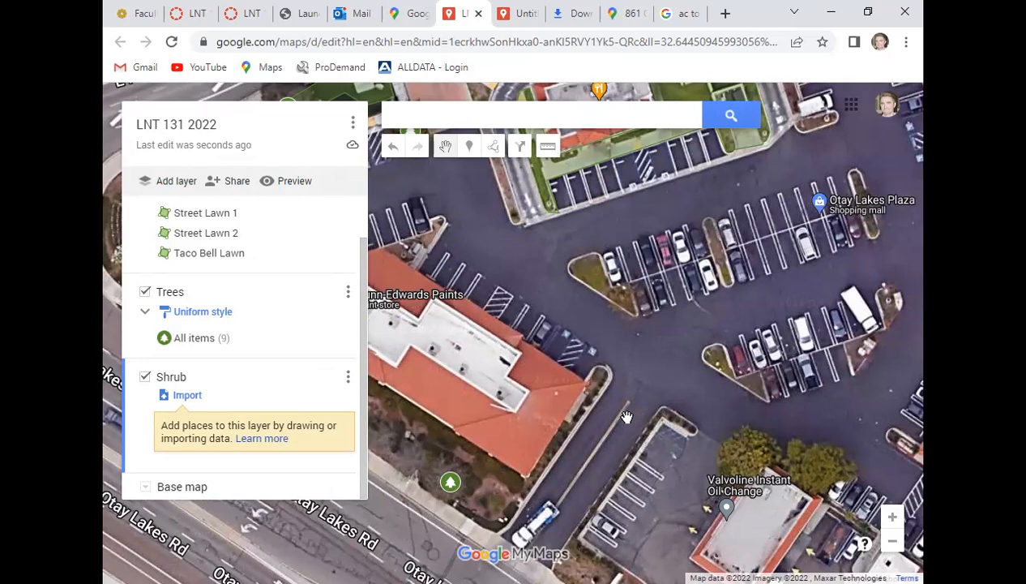
left_click_drag(588, 486, 677, 443)
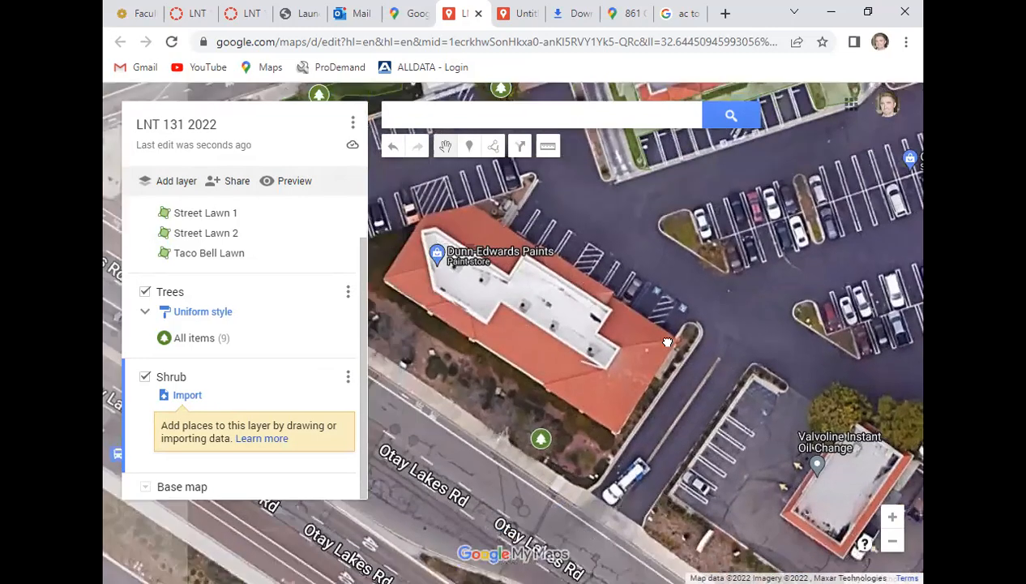
left_click_drag(667, 342, 625, 310)
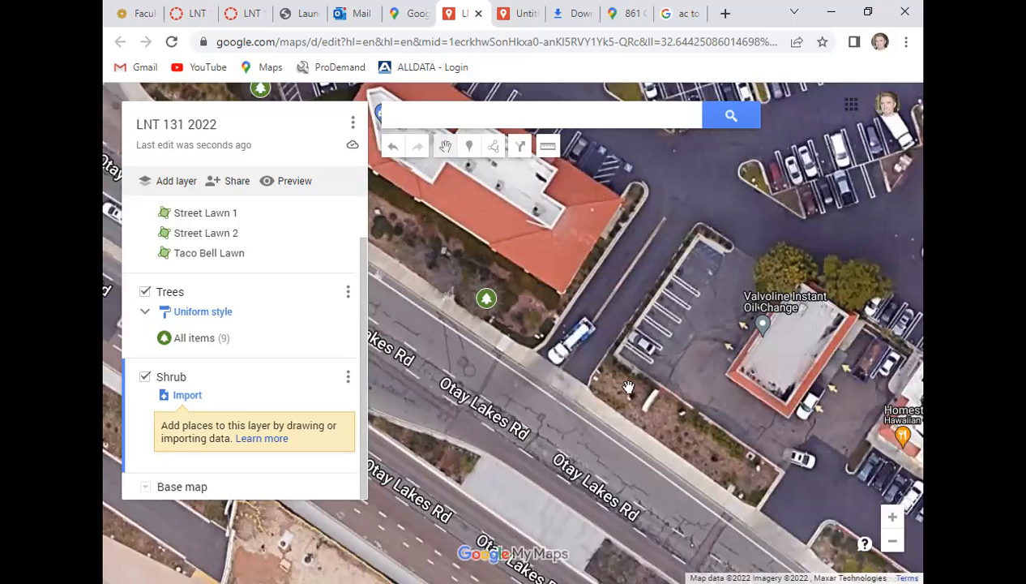
left_click(493, 147)
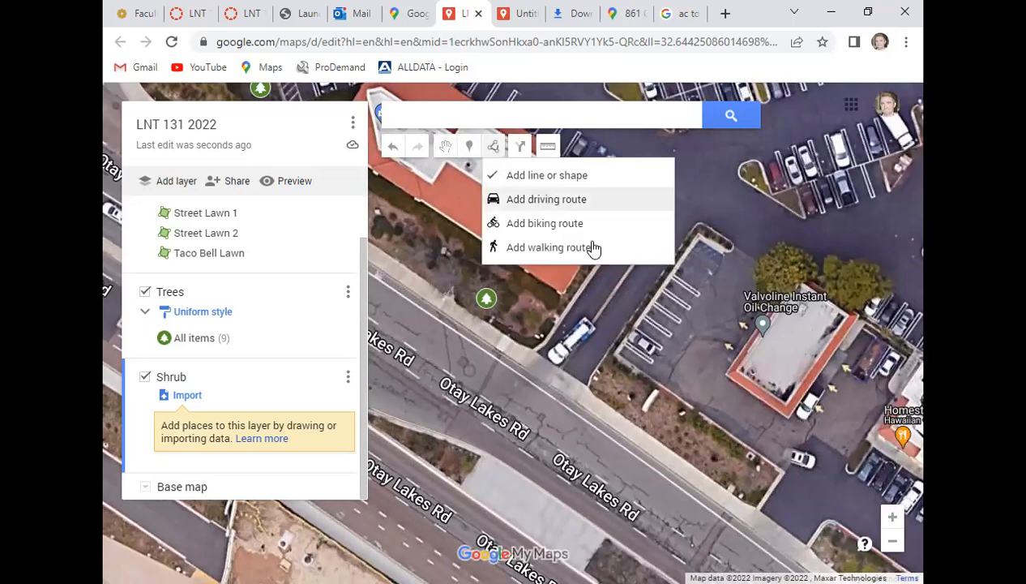
left_click(547, 174)
left_click(701, 237)
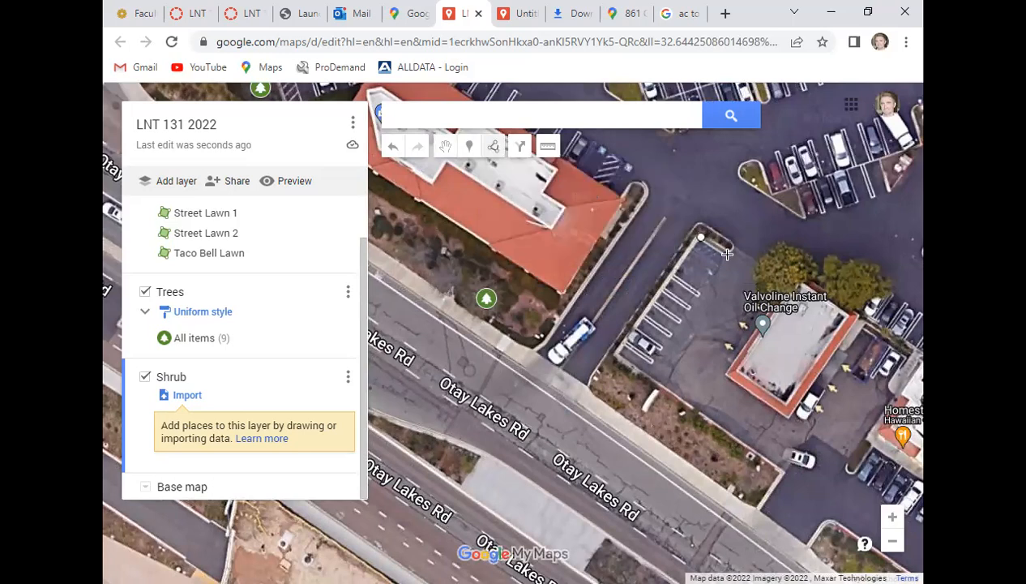
left_click(729, 254)
left_click(734, 244)
left_click(699, 224)
left_click(585, 388)
left_click(759, 512)
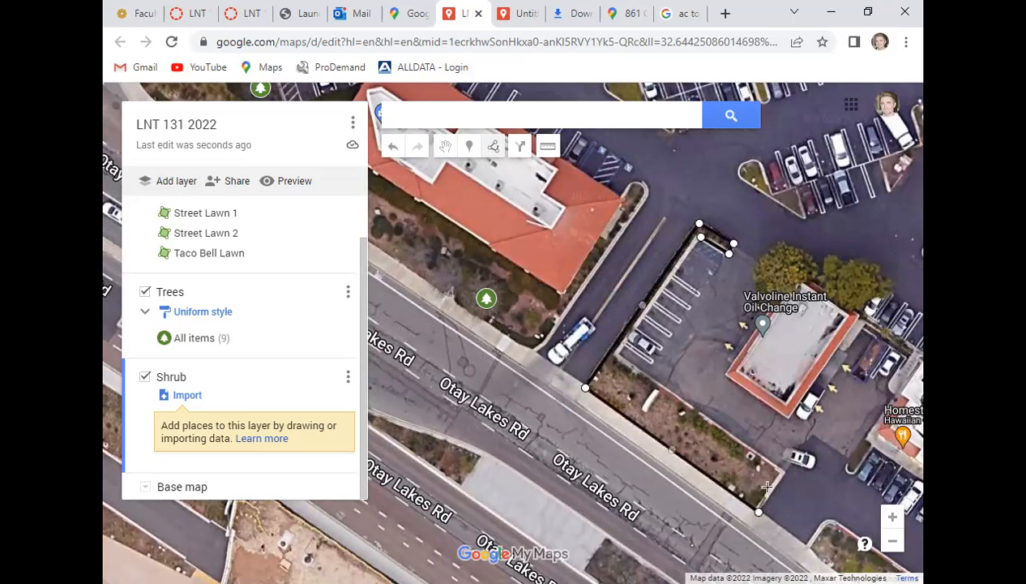
left_click(784, 472)
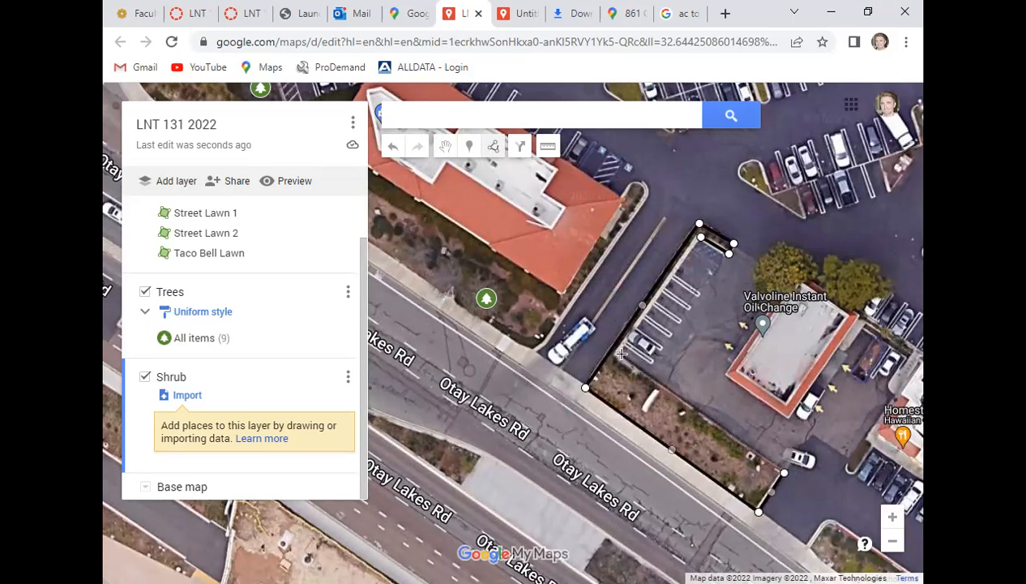
left_click(701, 238)
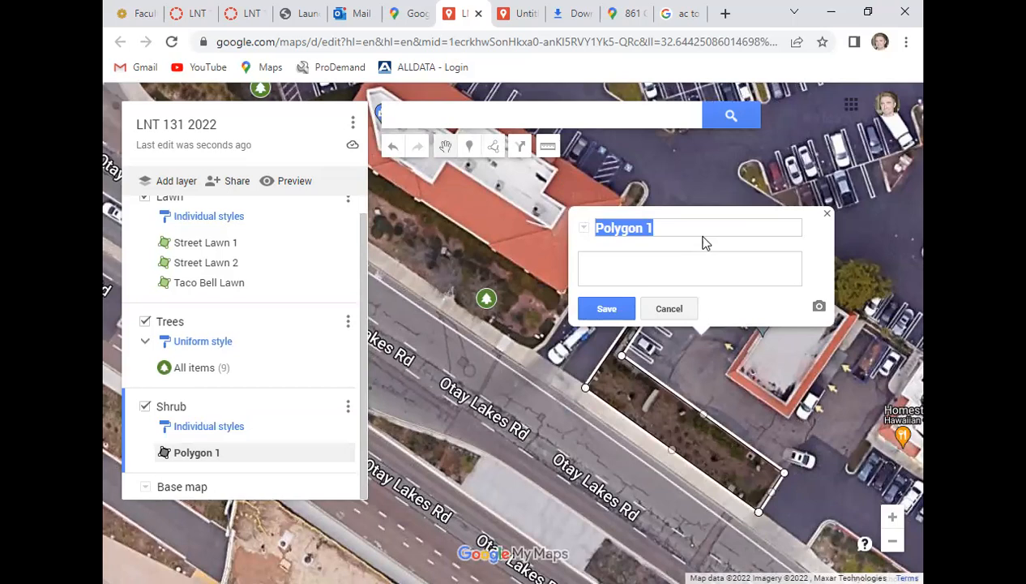
Name the new shrub polygon Bed 1, save it and close its details.
type("Be")
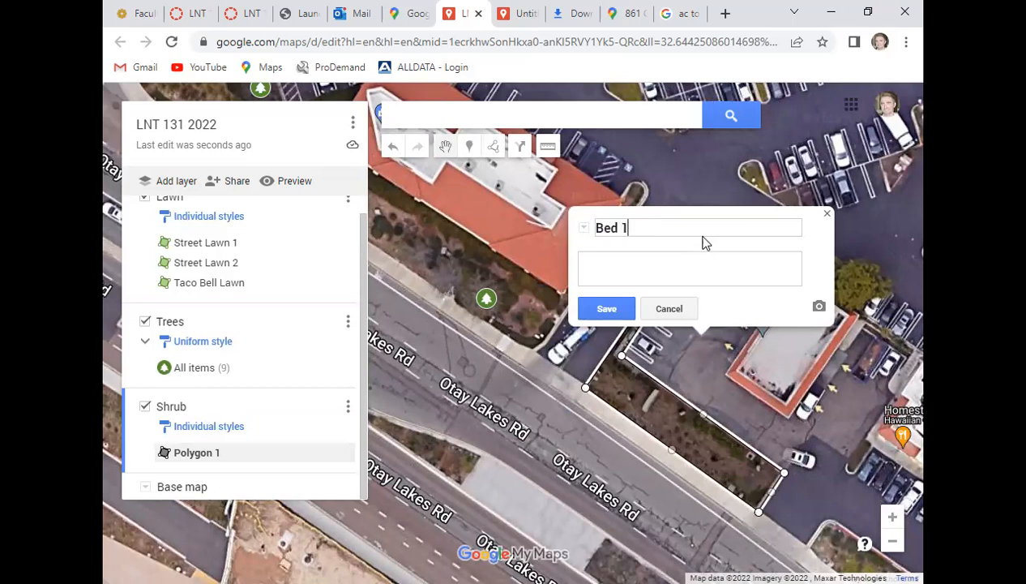
type("d 1")
left_click(623, 308)
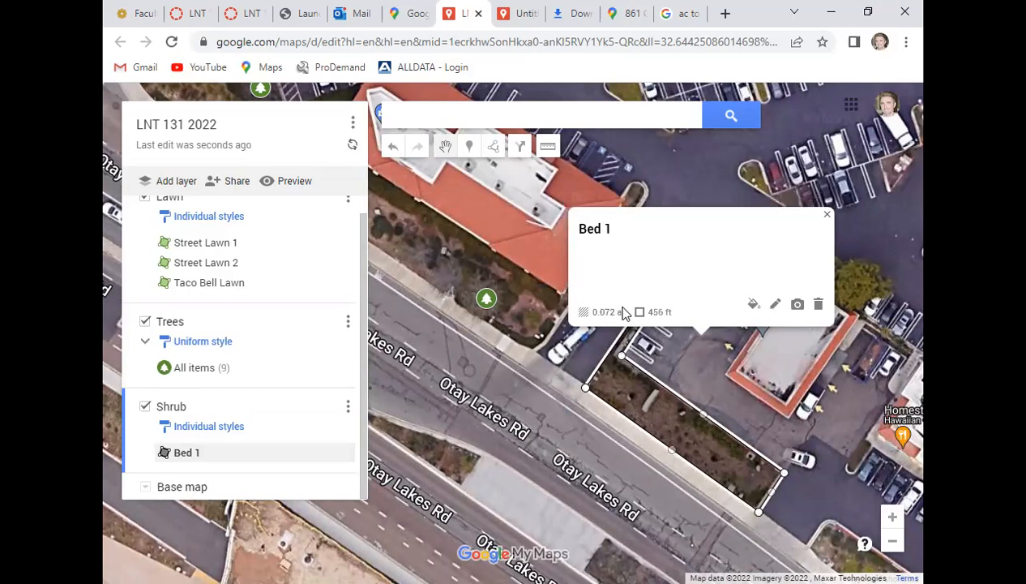
left_click(827, 214)
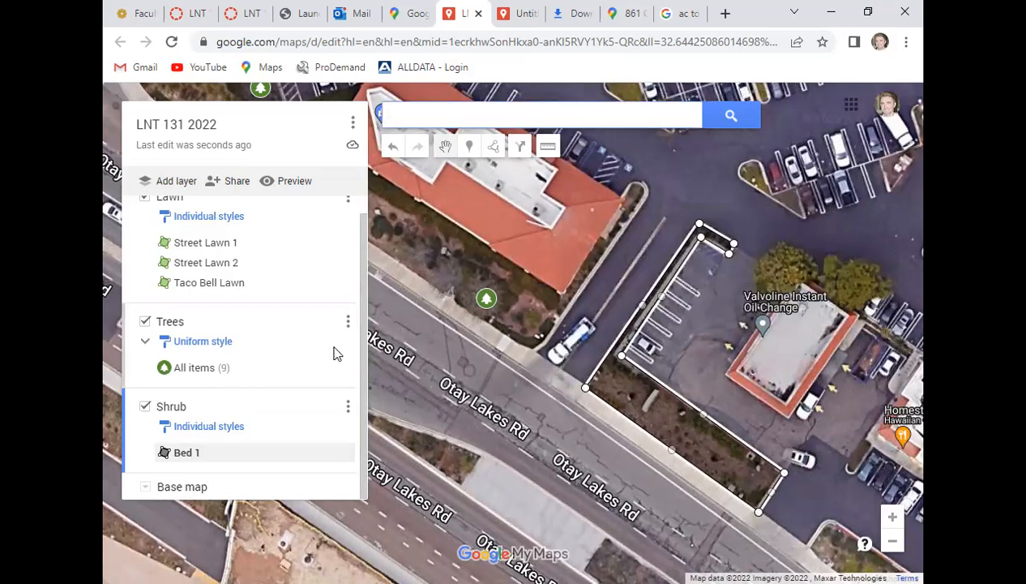
Switch the Shrub layer to Uniform style and color all its items dark maroon.
left_click(347, 410)
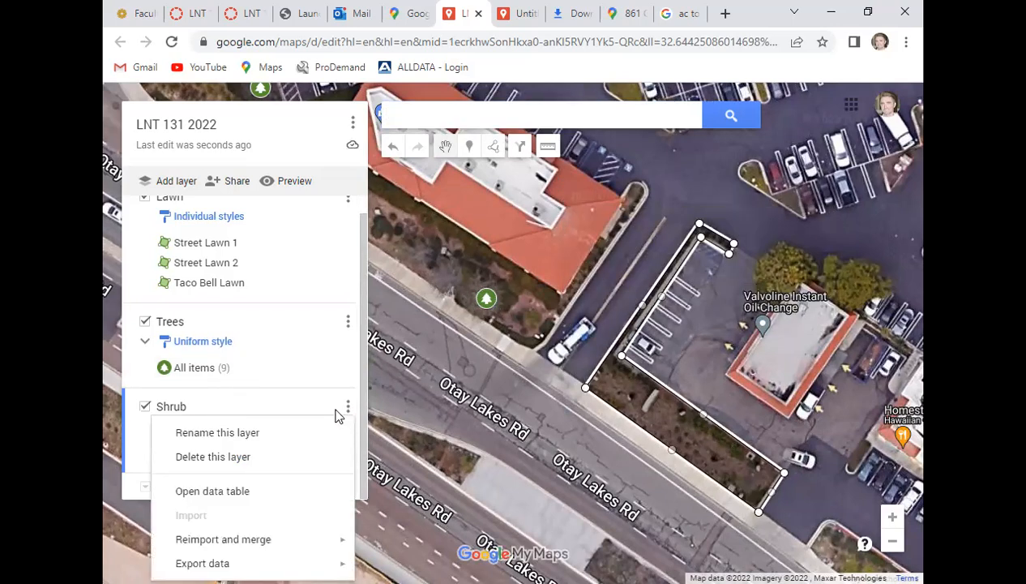
left_click(347, 411)
left_click(229, 432)
left_click(271, 441)
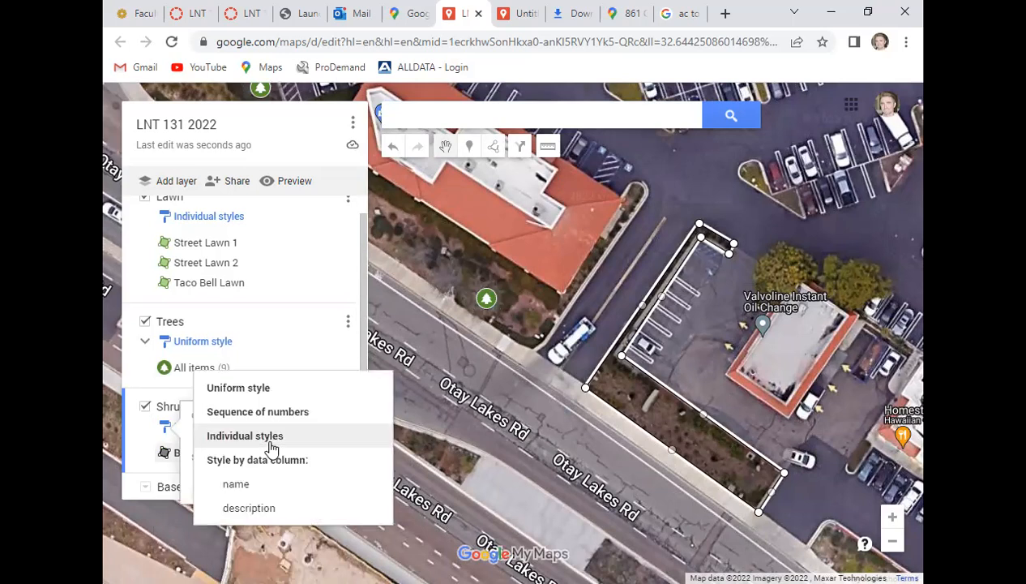
left_click(231, 388)
left_click(146, 453)
left_click(339, 453)
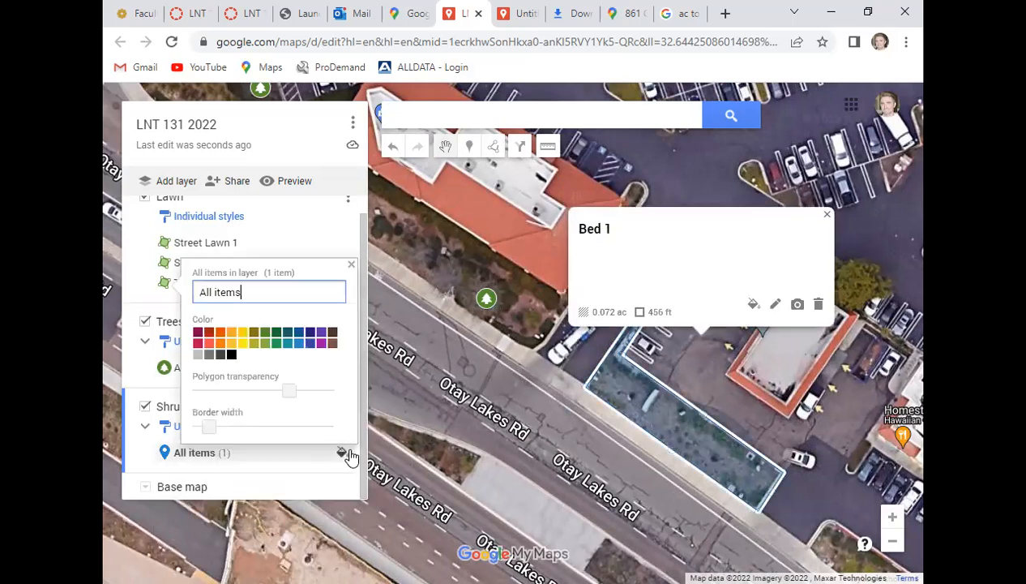
left_click(197, 334)
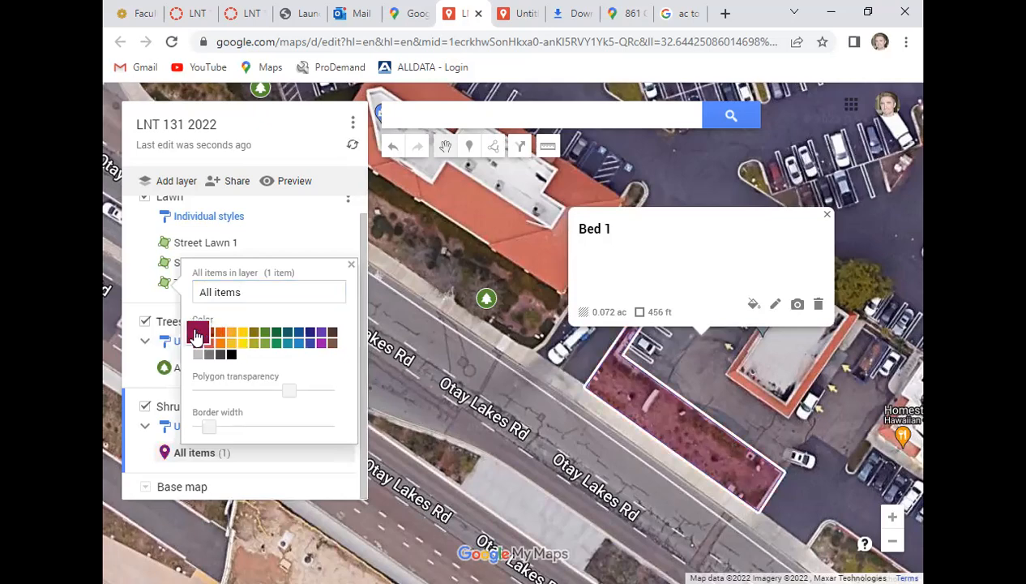
left_click(828, 216)
Examine the mapped shrub bed, lawns and trees across the shopping center, from the E H St corner to the church parking lot.
scroll(566, 391, "down", 4)
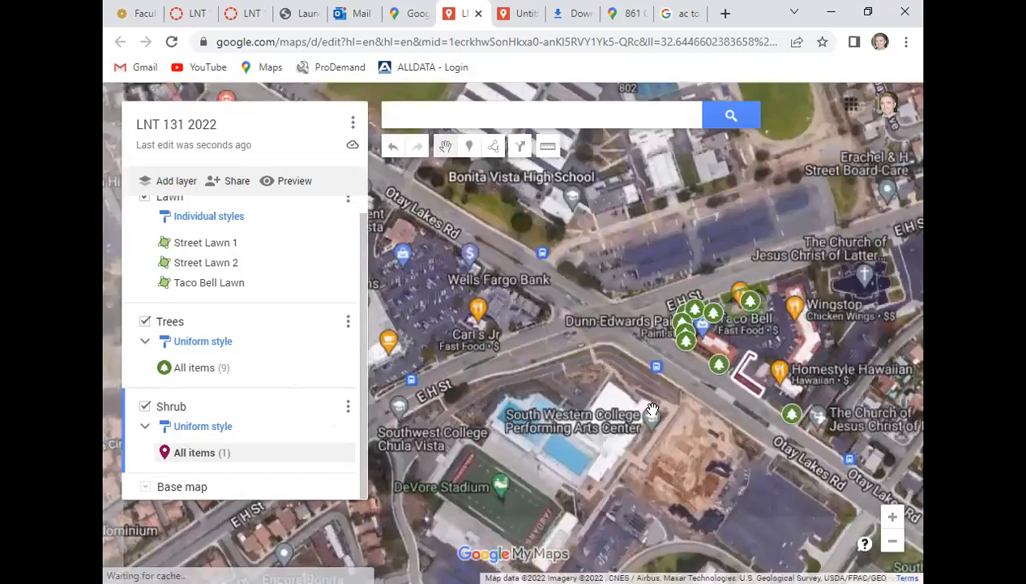
left_click_drag(565, 390, 531, 388)
scroll(584, 373, "up", 3)
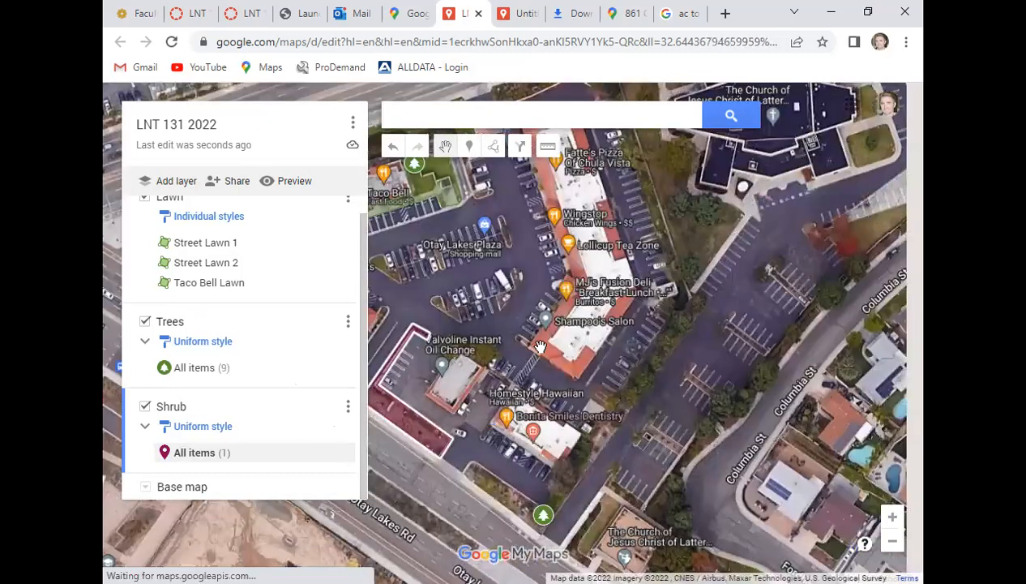
left_click_drag(555, 350, 728, 369)
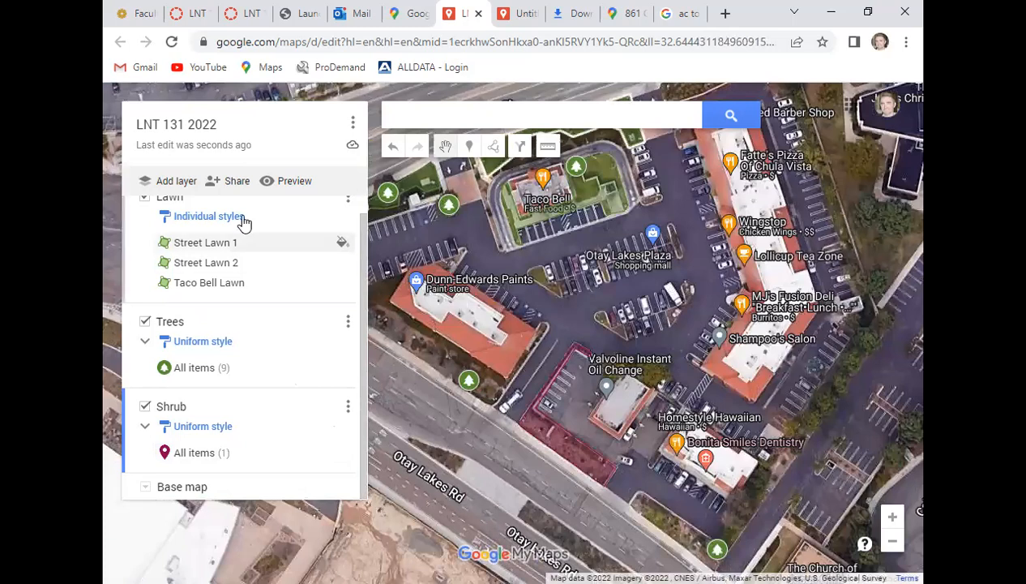
scroll(252, 340, "up", 1)
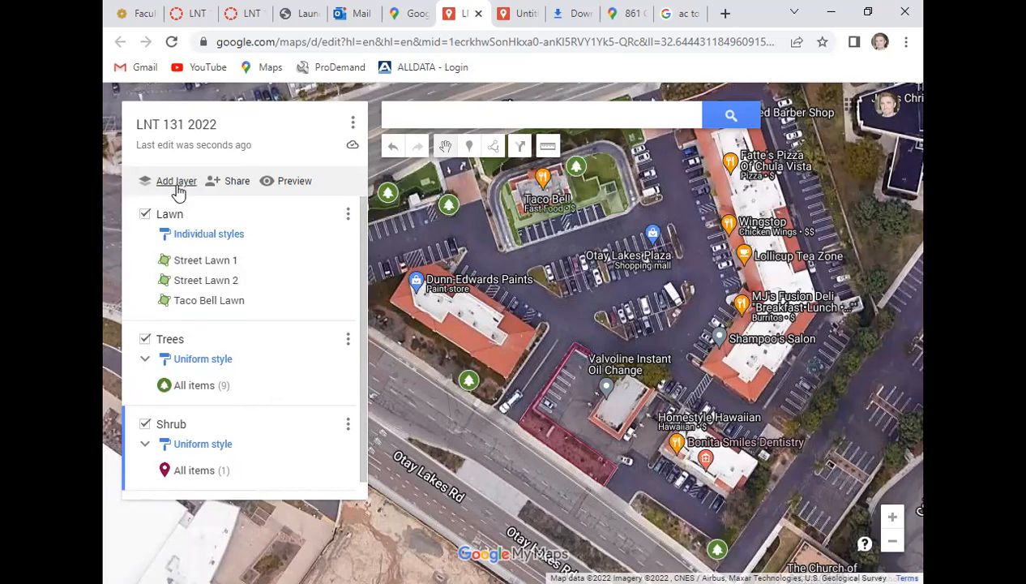
left_click_drag(450, 262, 648, 305)
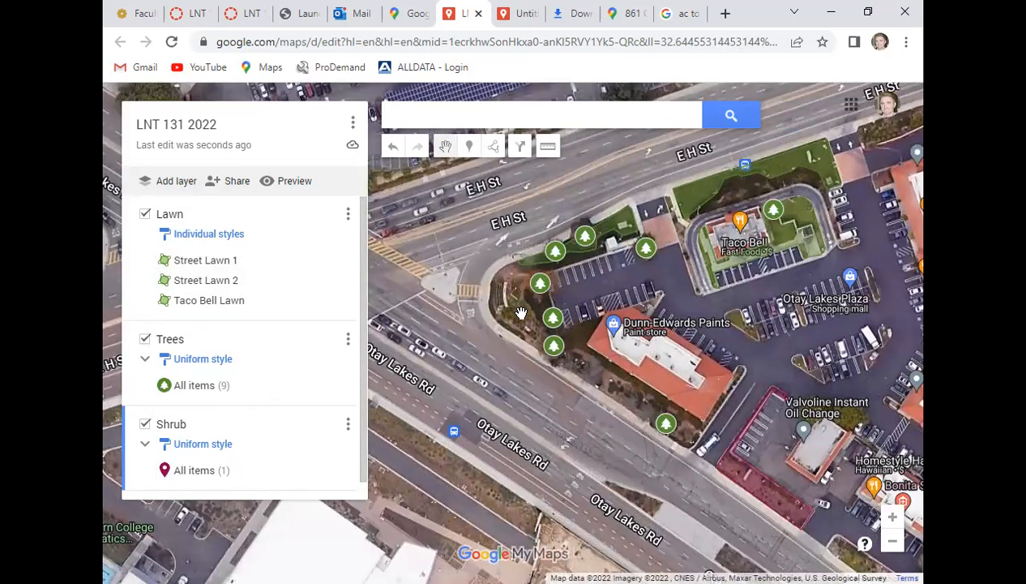
left_click_drag(702, 324, 425, 195)
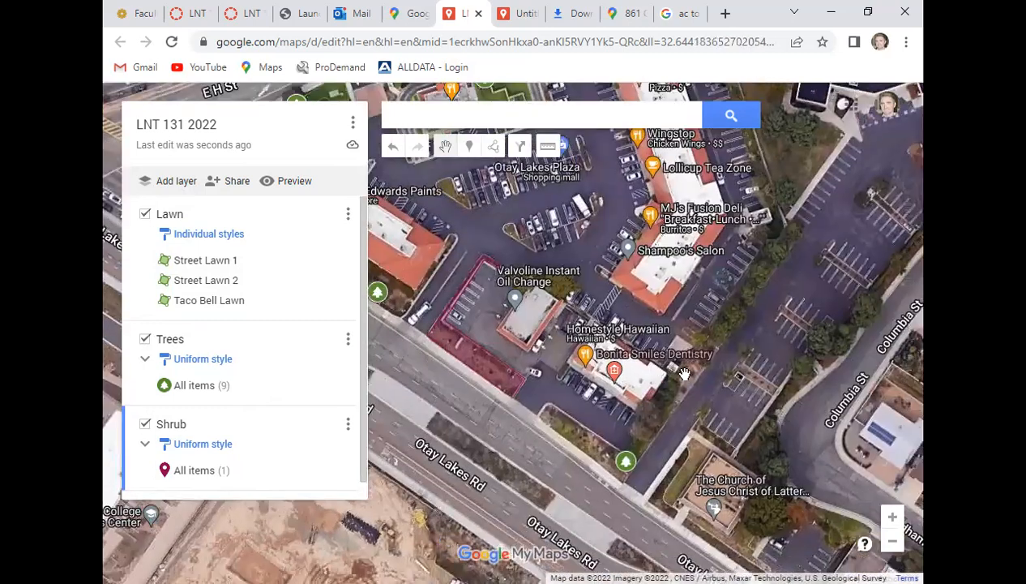
left_click_drag(681, 341, 586, 438)
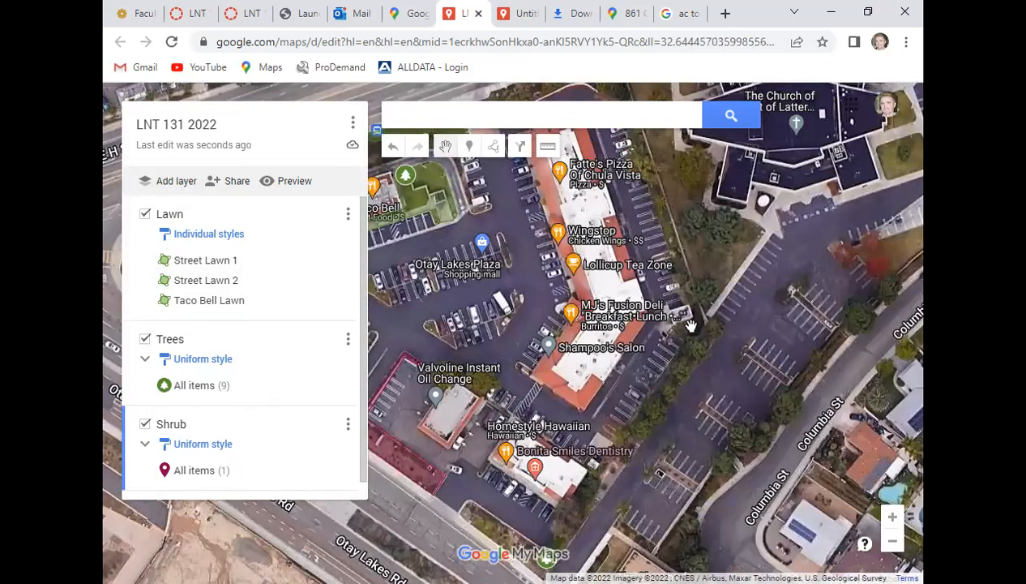
left_click_drag(695, 302, 710, 406)
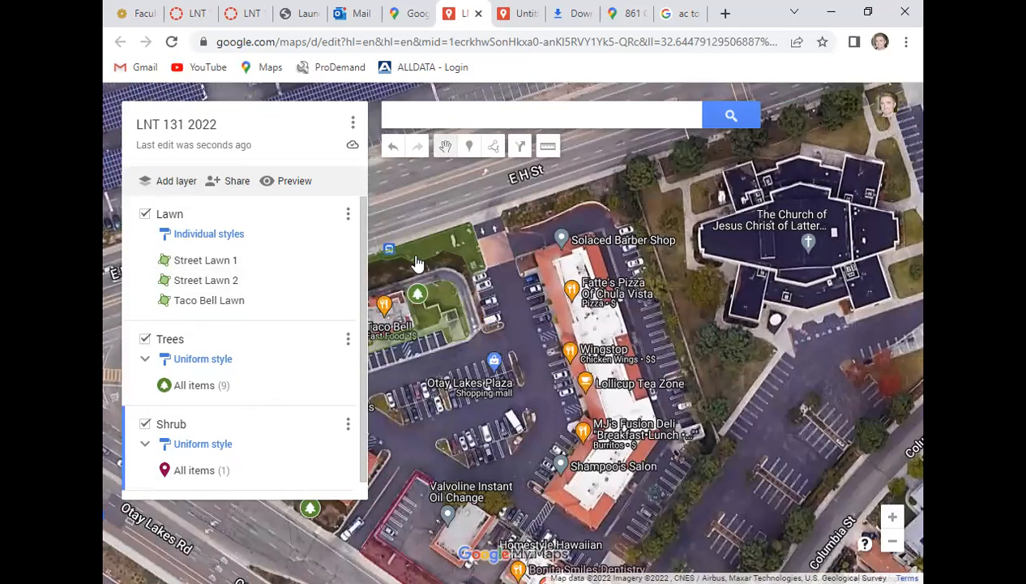
Add a new layer to the LNT 131 2022 map and name it Vine.
left_click(160, 185)
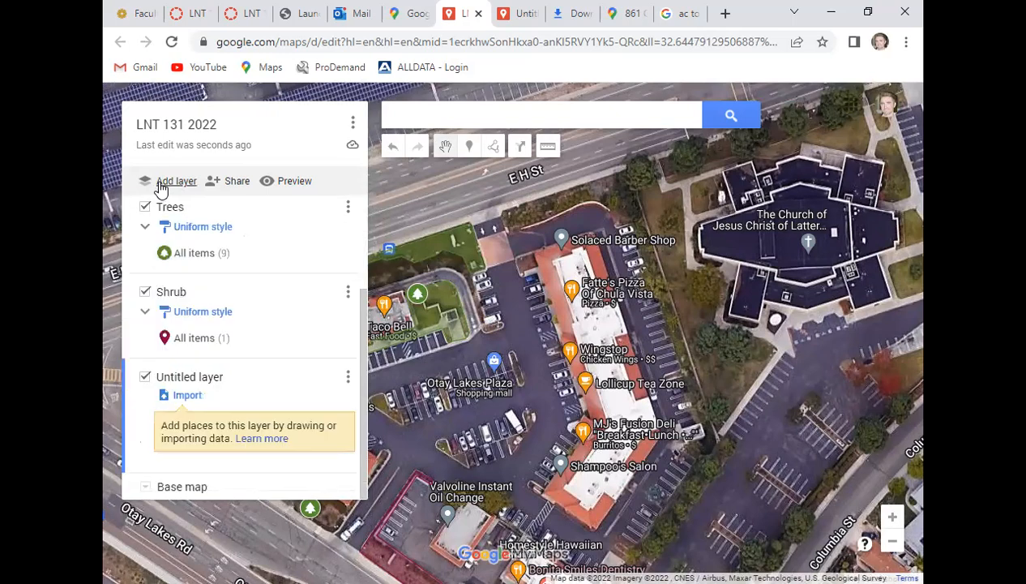
left_click(347, 378)
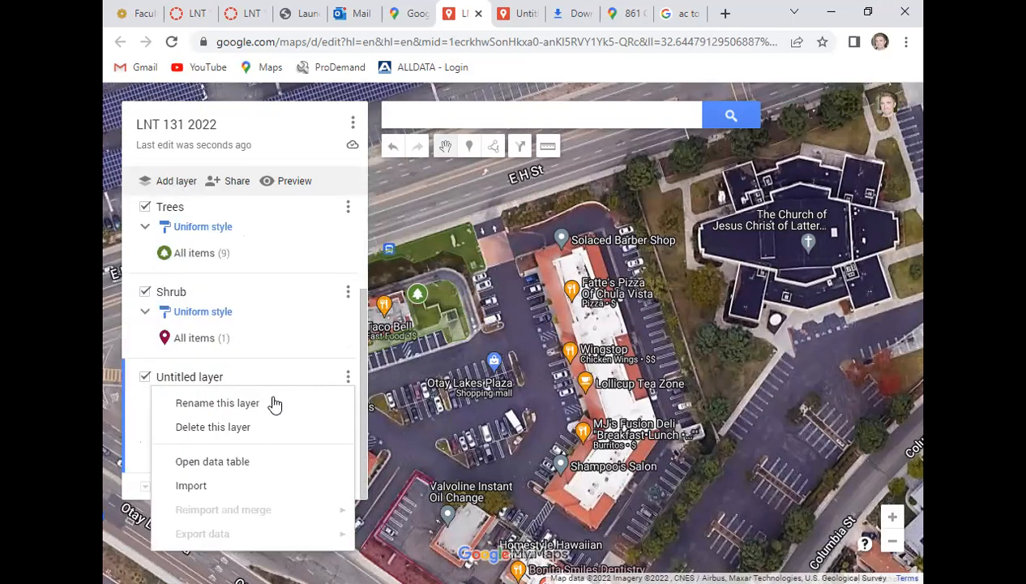
left_click(227, 412)
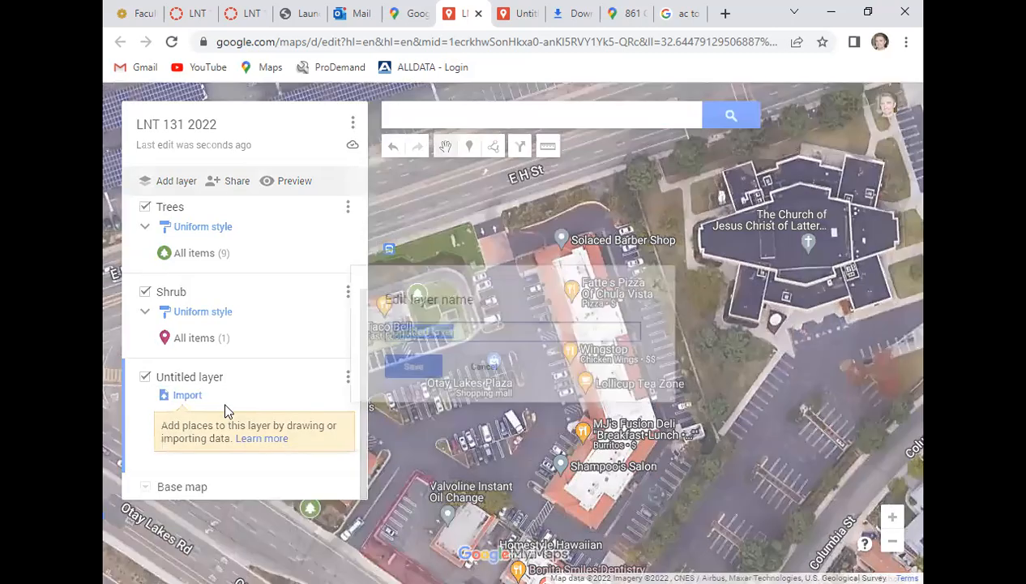
type("Vine")
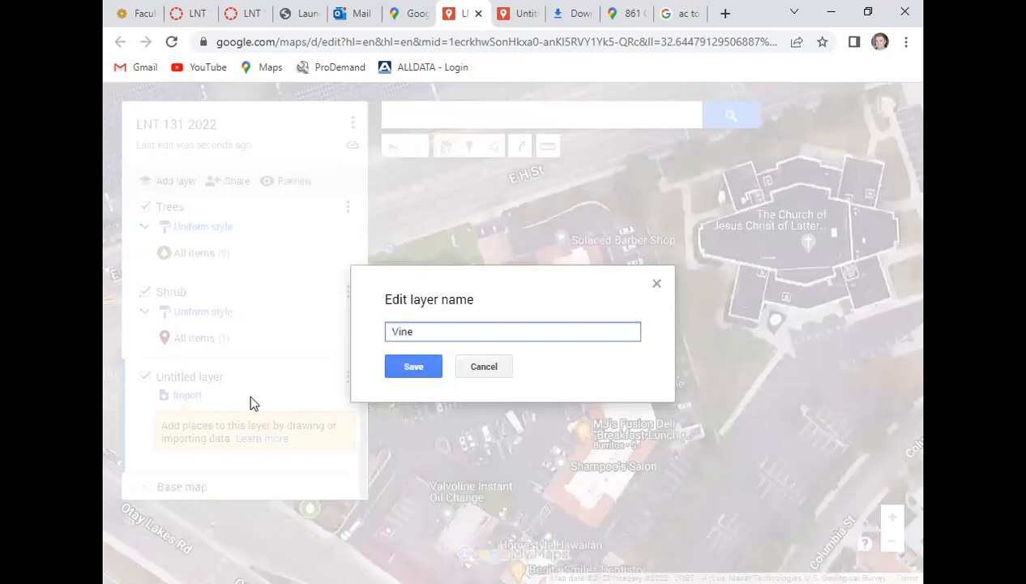
left_click(401, 366)
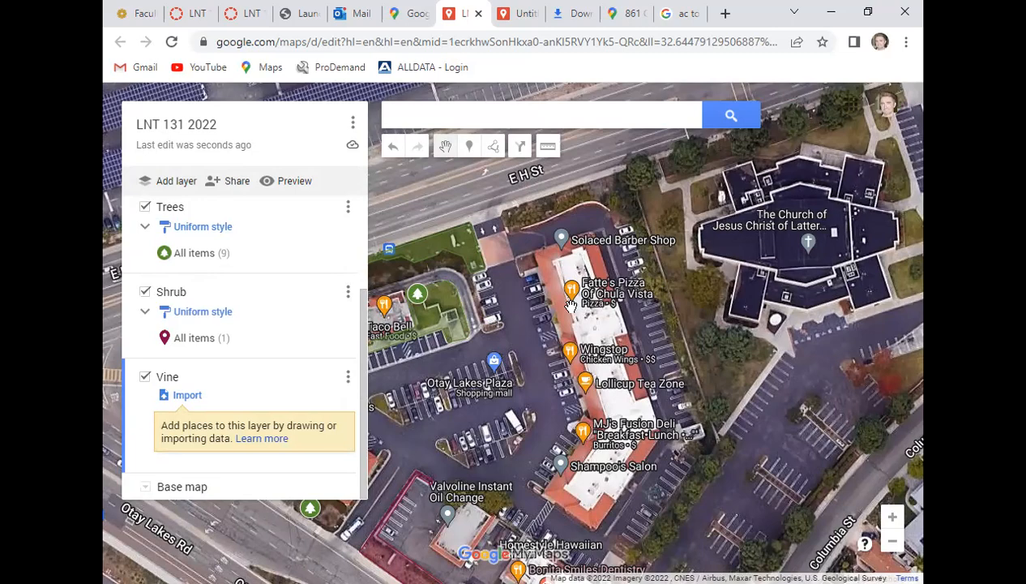
Draw a three-point trial line in the Vine layer beside E H St near Solaced Barber Shop, and delete it.
left_click_drag(590, 352, 510, 387)
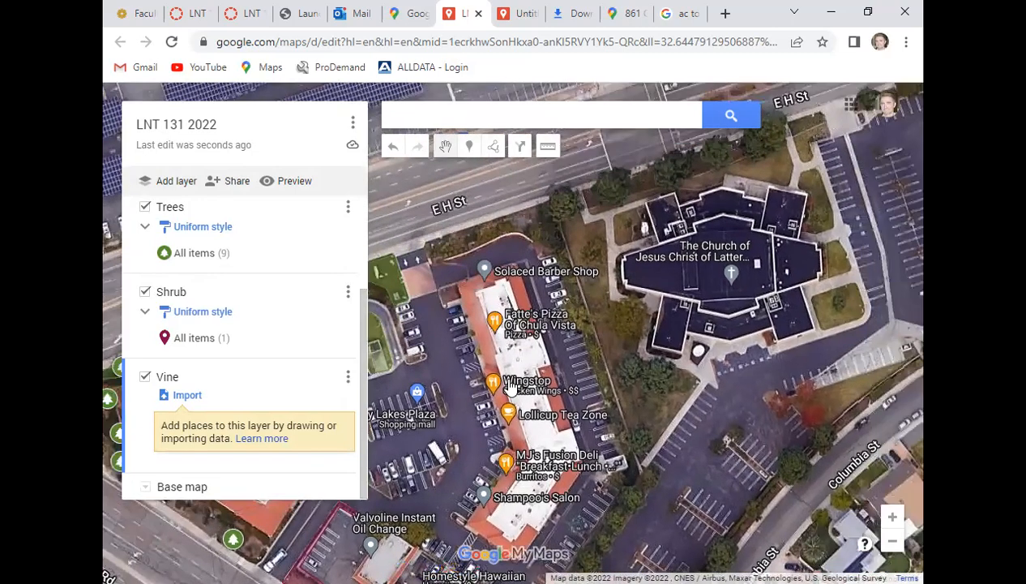
left_click(492, 149)
left_click(529, 175)
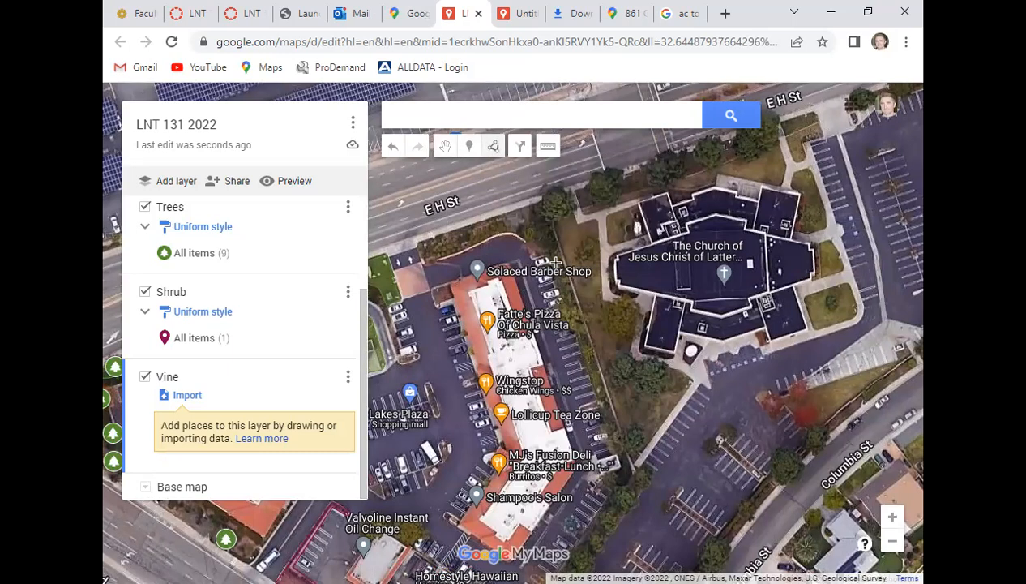
left_click(496, 215)
left_click(499, 180)
left_click(545, 195)
left_click(545, 195)
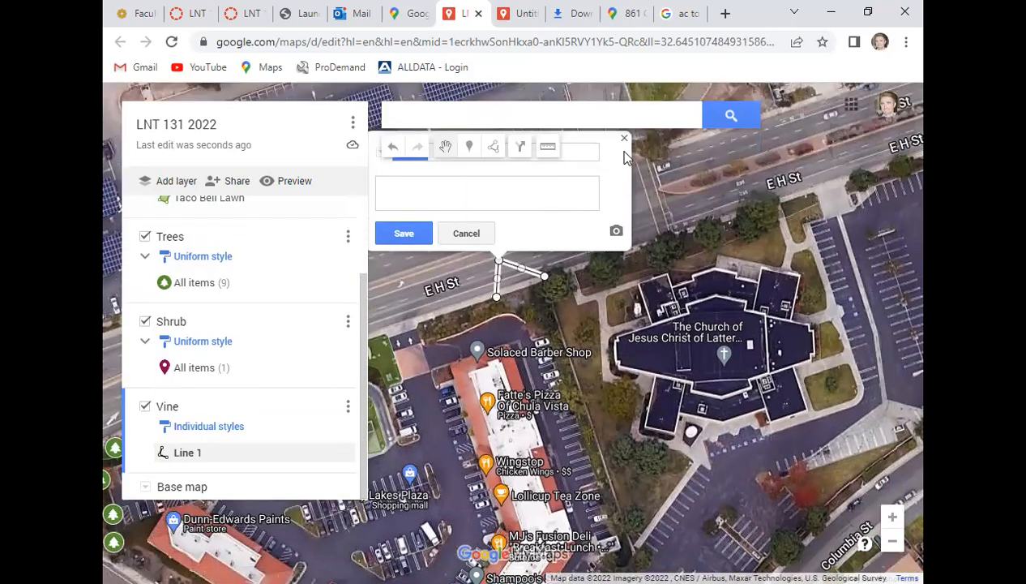
left_click(464, 235)
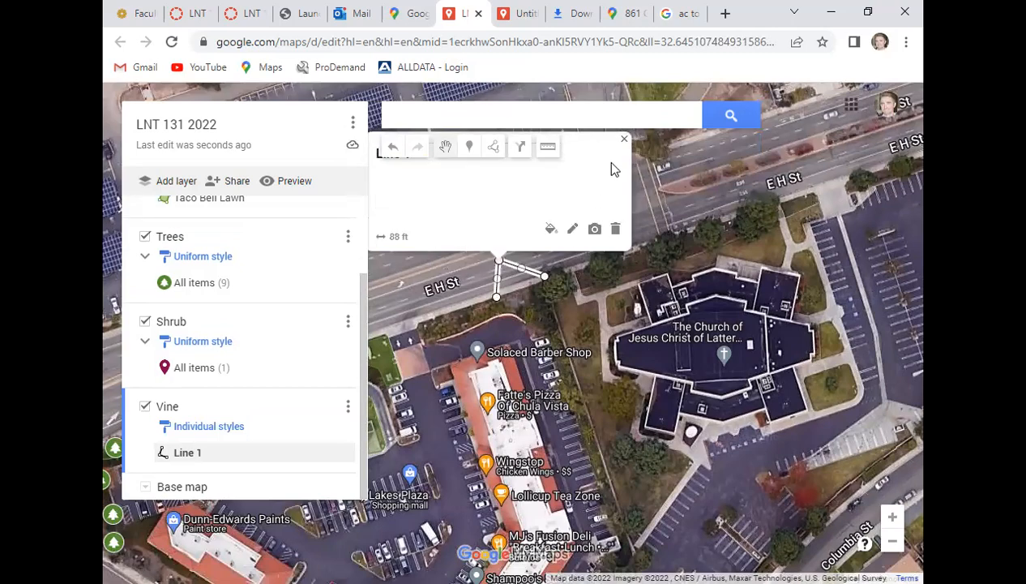
left_click(614, 232)
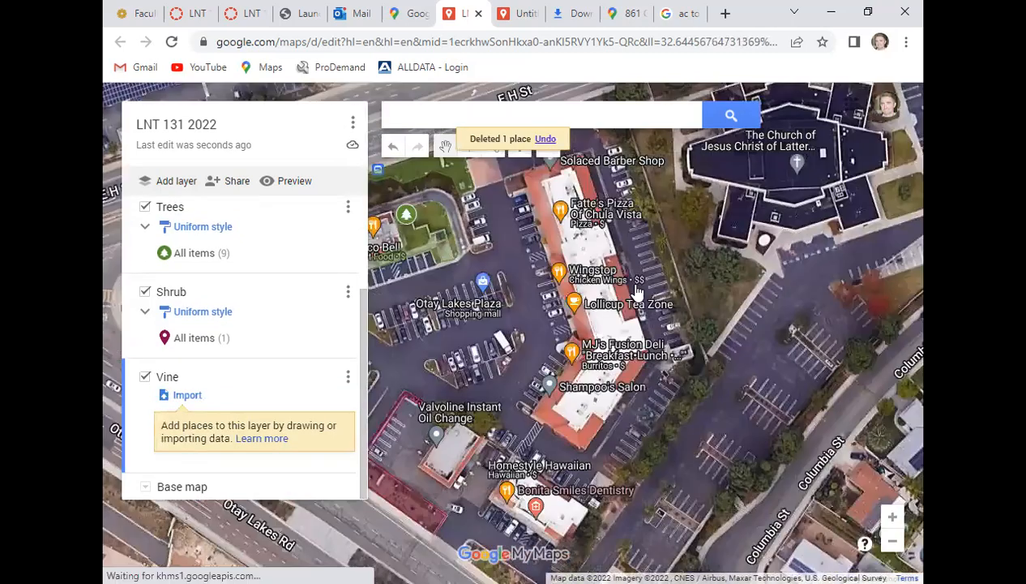
Switch to the Google Maps Street View of Otay Lakes Rd and examine the planting along the shopping center's street frontage.
scroll(649, 301, "down", 1)
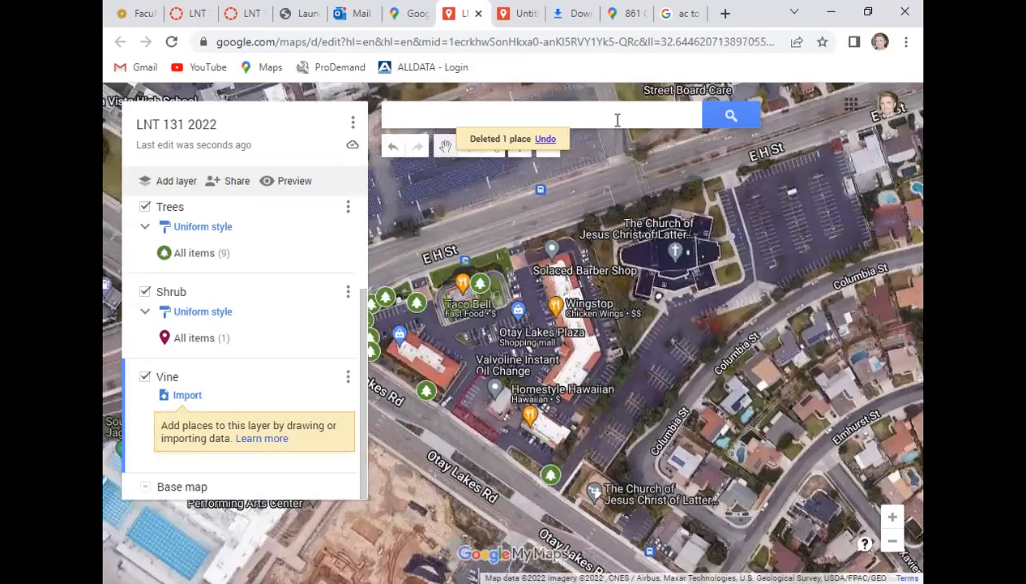
left_click(623, 14)
left_click_drag(354, 339, 629, 370)
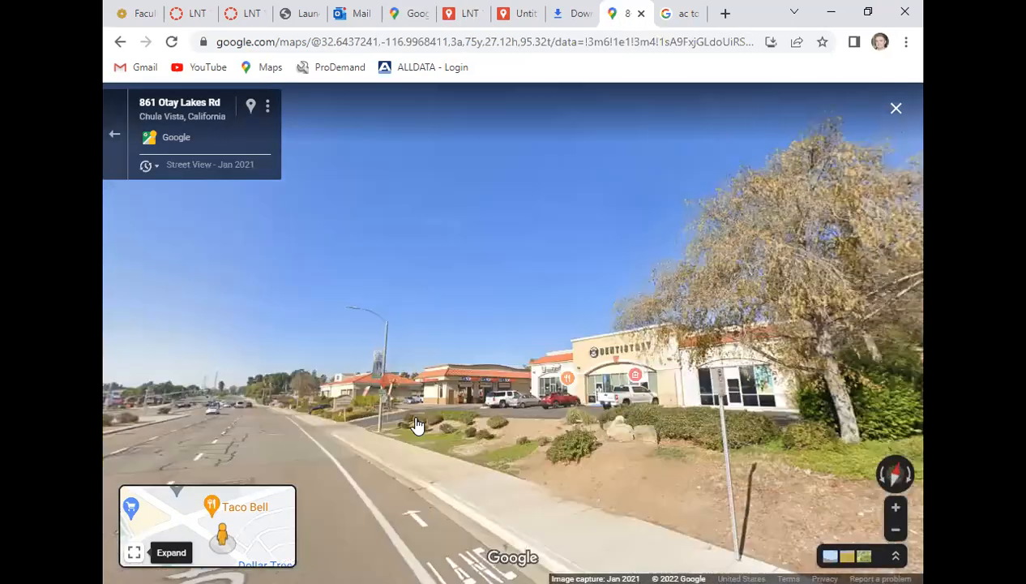
Move in Street View from Otay Lakes Rd through the shopping center entrance to the rear parking lot, examining the planting along the way.
left_click(363, 427)
left_click_drag(739, 432, 882, 432)
left_click(674, 430)
left_click(456, 433)
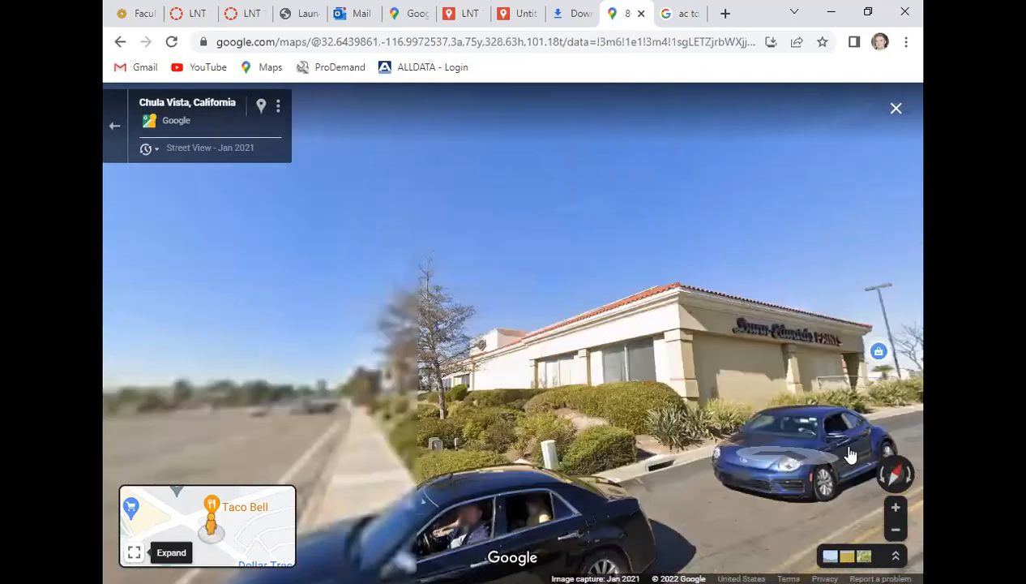
left_click_drag(787, 455, 542, 456)
left_click(652, 414)
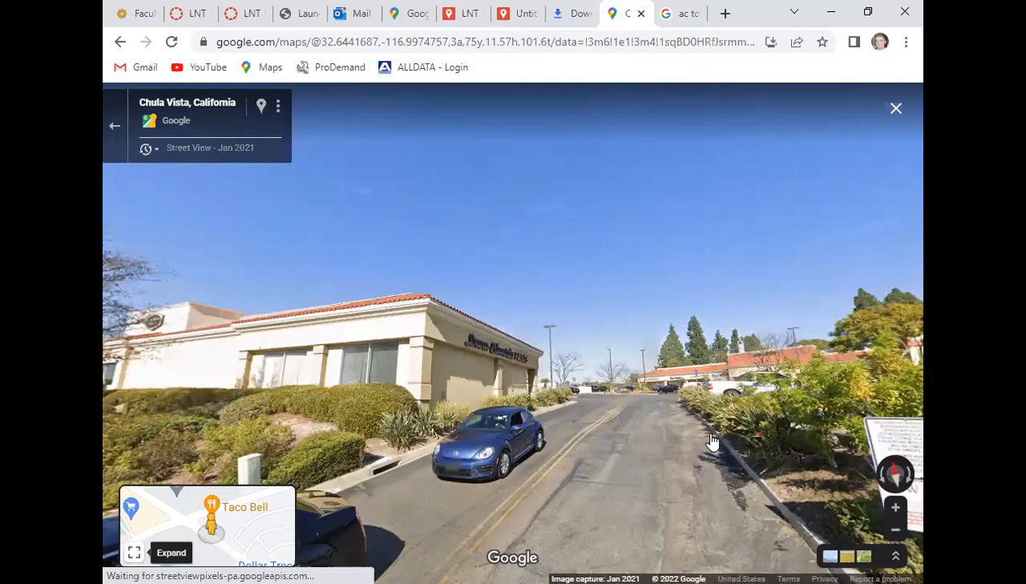
left_click(669, 466)
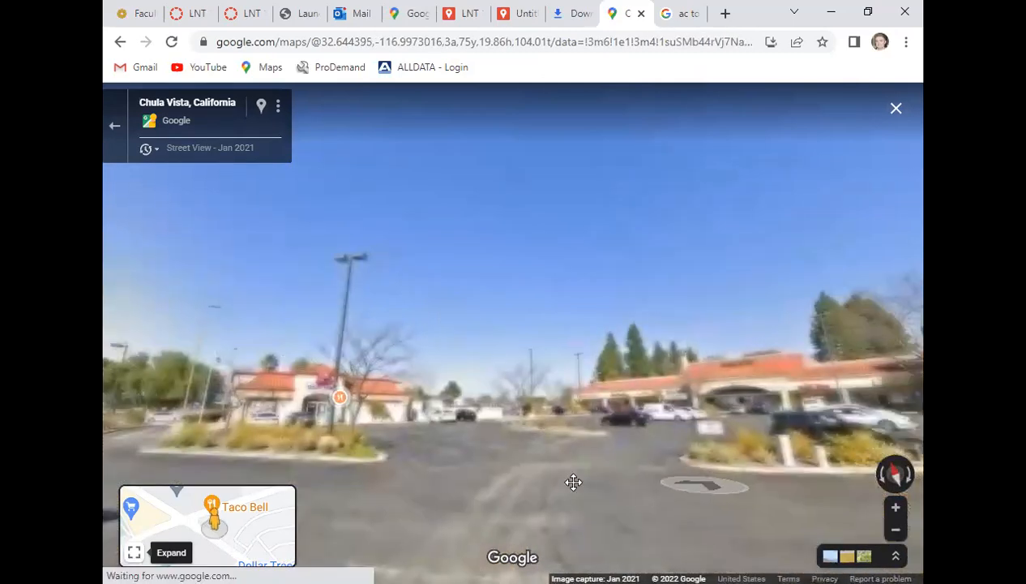
left_click(572, 469)
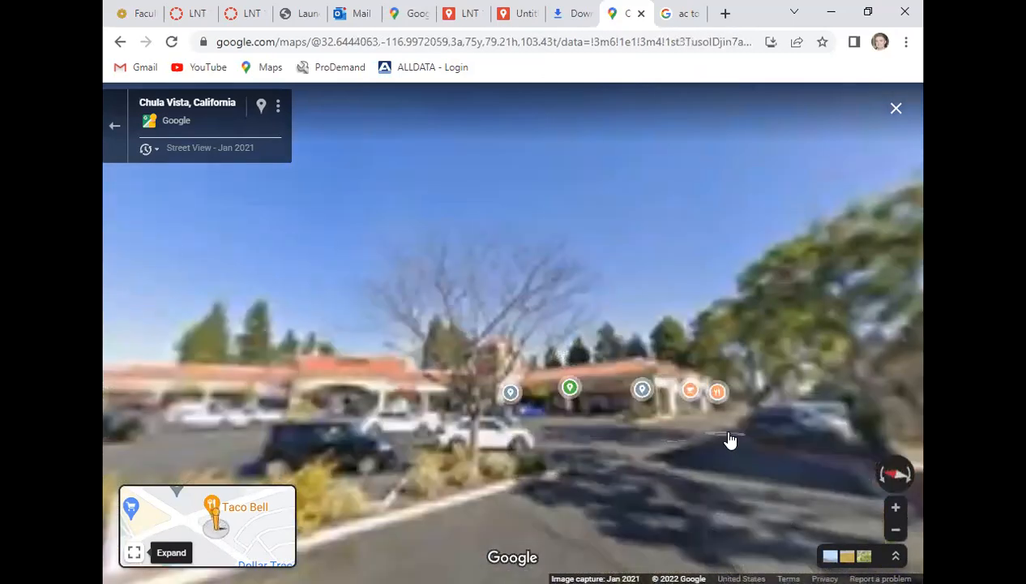
left_click(734, 439)
left_click(841, 442)
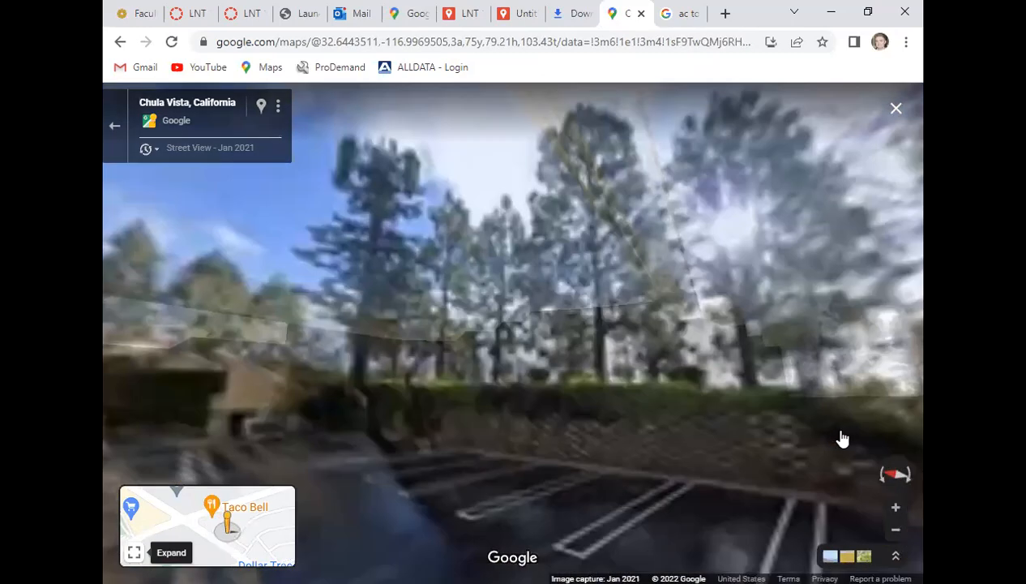
left_click(456, 437)
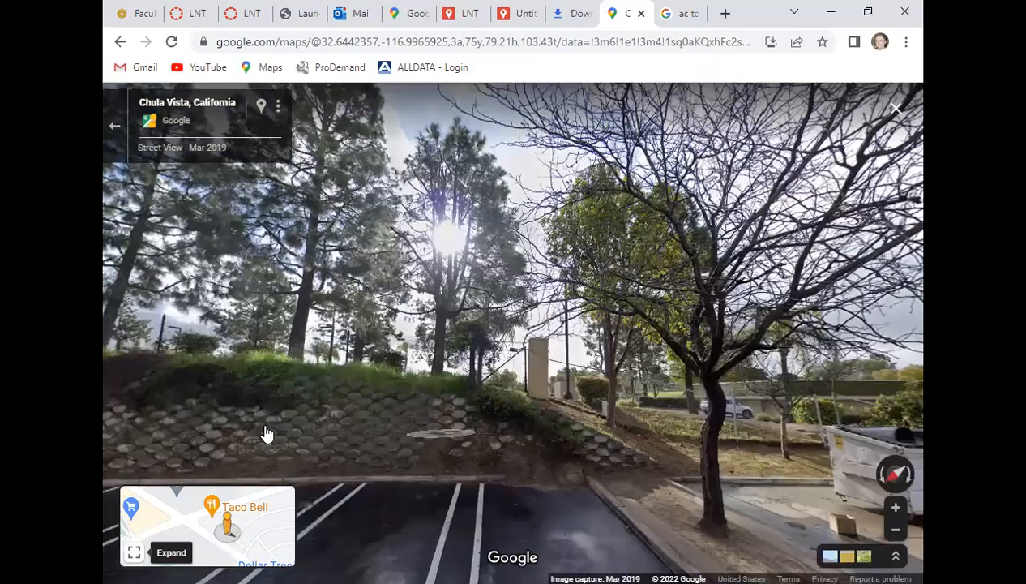
Examine the stone retaining slope, the parking island tree and the hedge by the dumpsters around the rear parking lot.
left_click(397, 403)
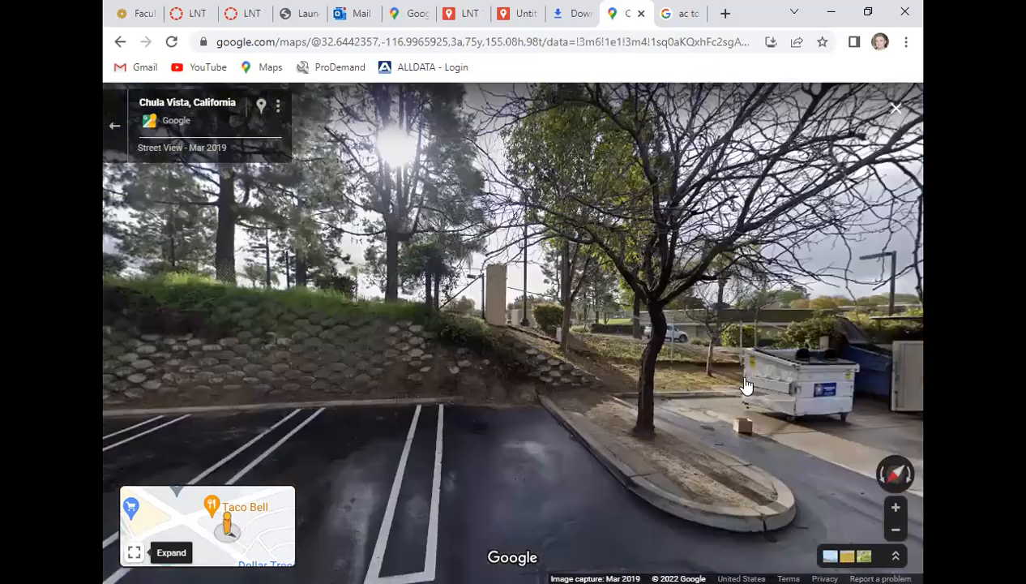
left_click(720, 374)
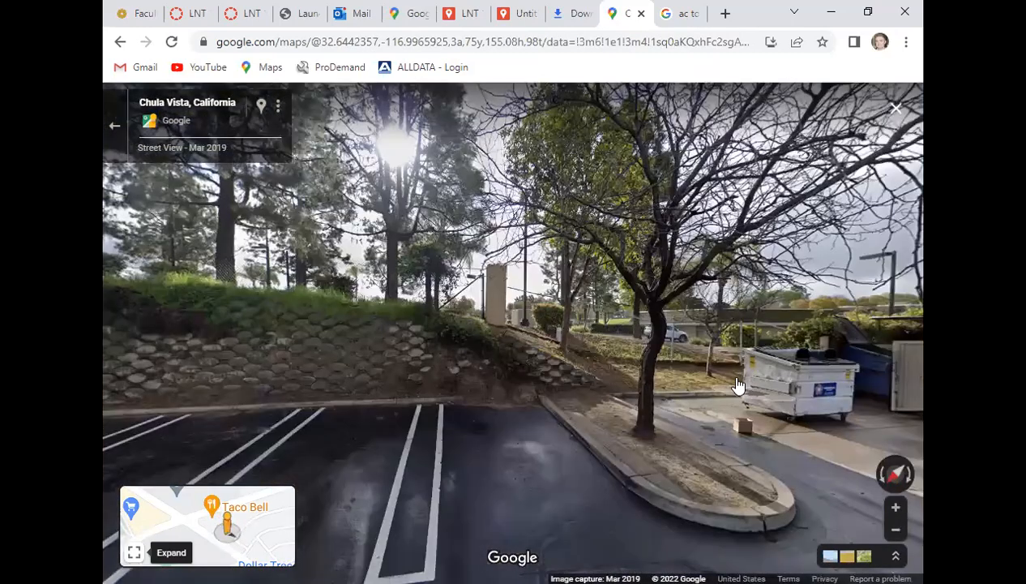
left_click(645, 395)
left_click(486, 470)
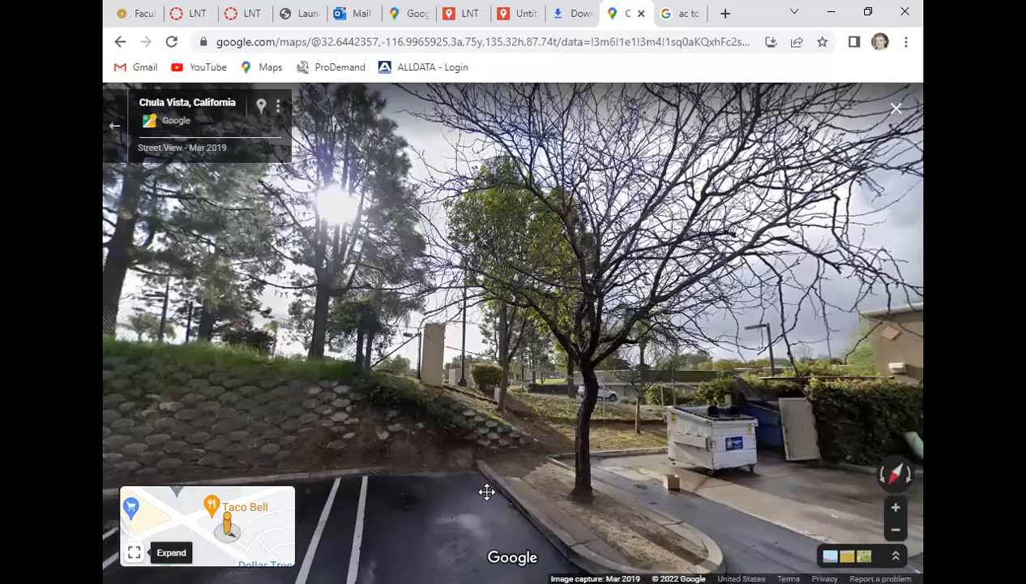
left_click_drag(633, 488, 745, 500)
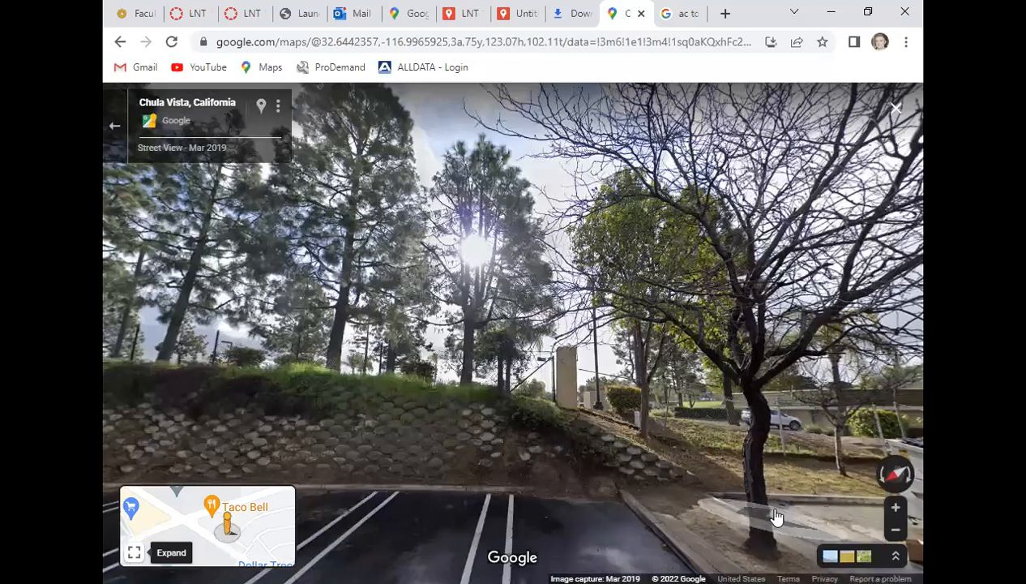
left_click(770, 474)
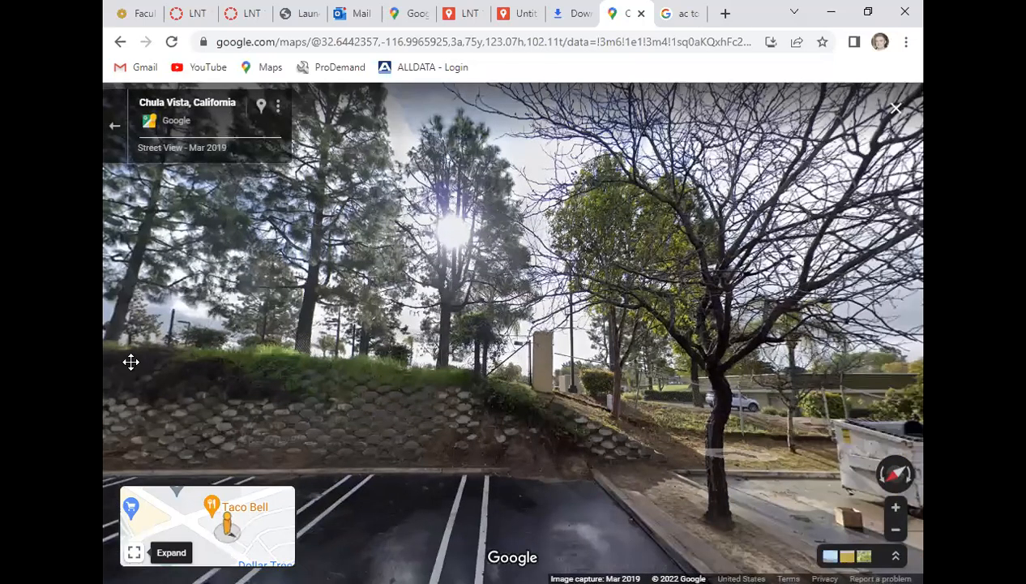
left_click_drag(740, 451, 908, 363)
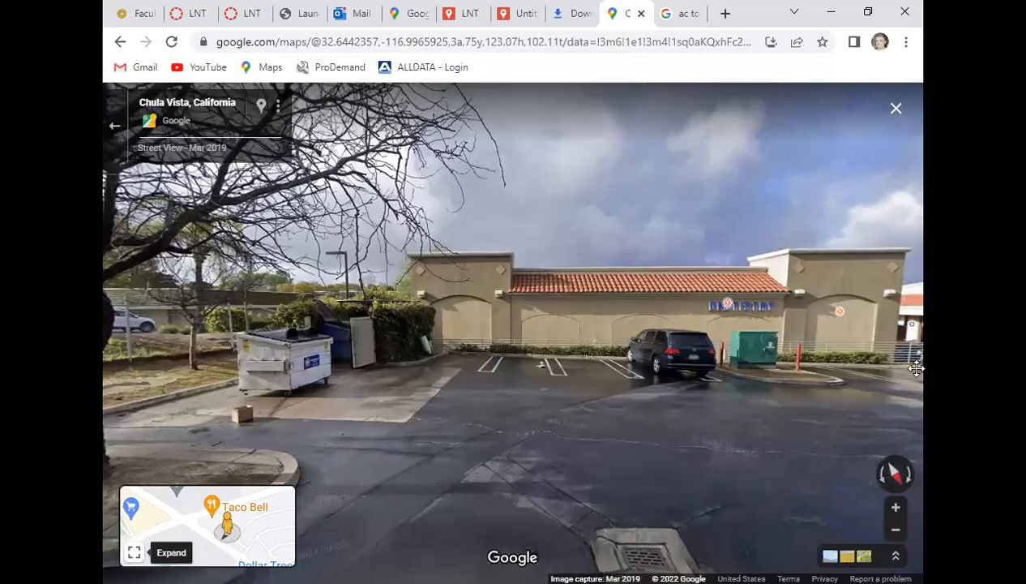
left_click_drag(466, 348, 820, 368)
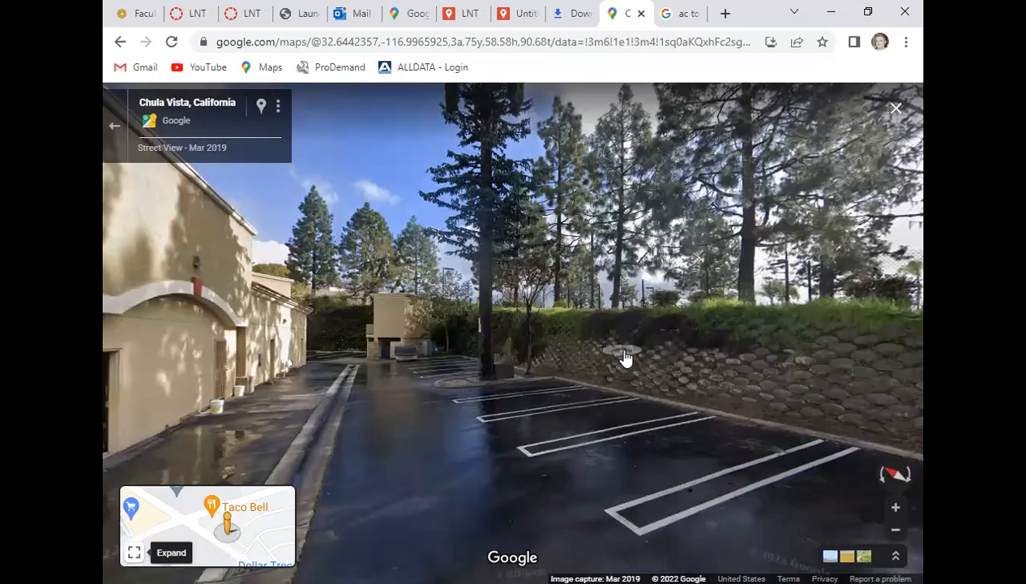
left_click_drag(751, 422, 208, 451)
left_click_drag(166, 375, 759, 462)
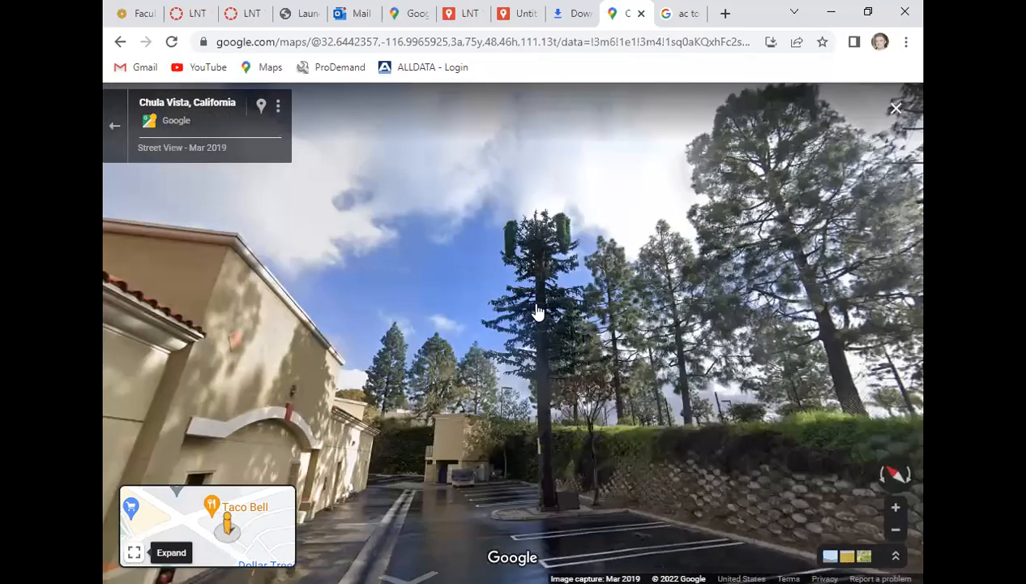
Look closely at the tall conifer-shaped tower and the planted slope beside the rear parking stalls.
scroll(569, 381, "up", 3)
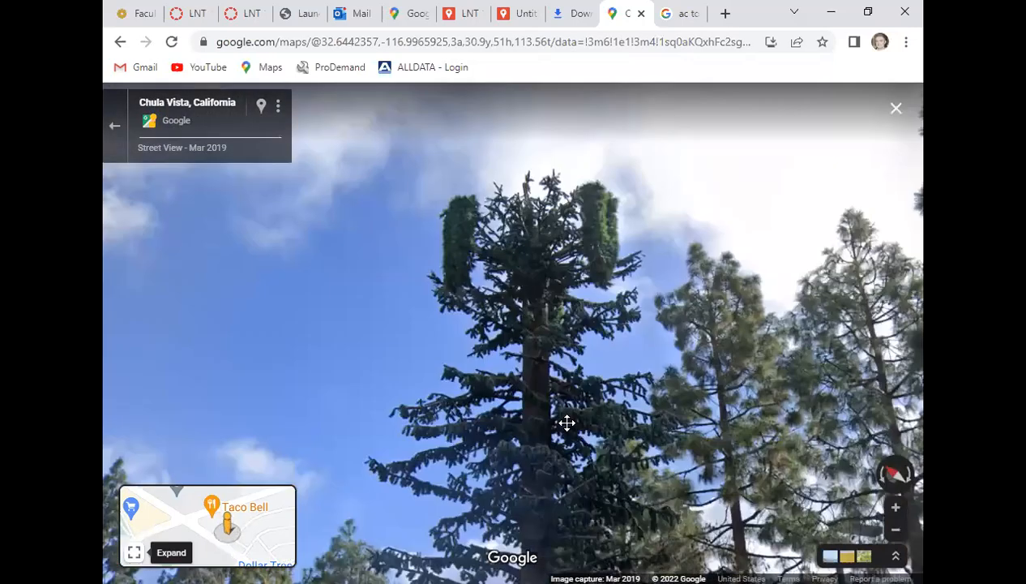
scroll(557, 429, "down", 1)
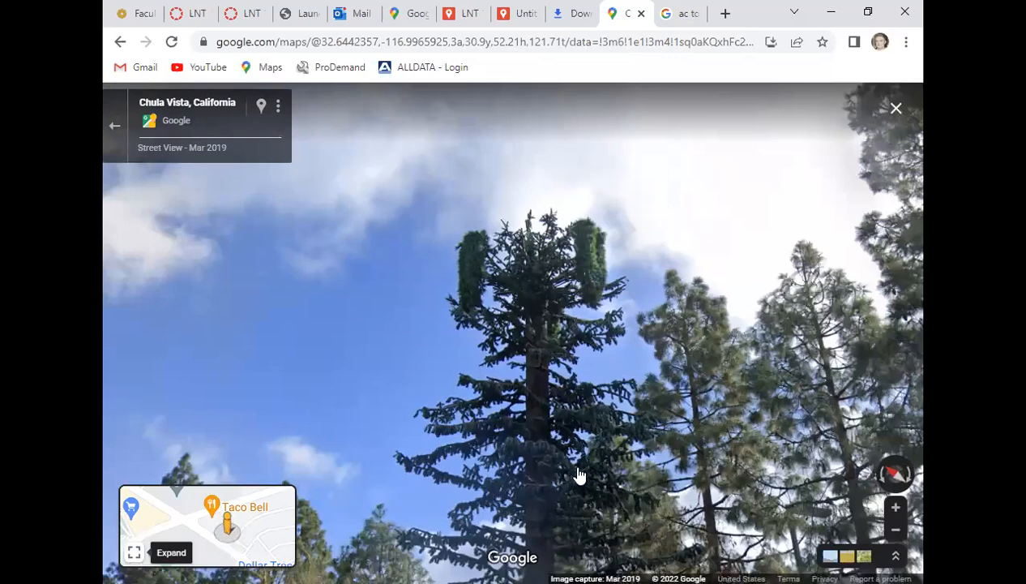
scroll(580, 477, "down", 1)
scroll(541, 386, "down", 1)
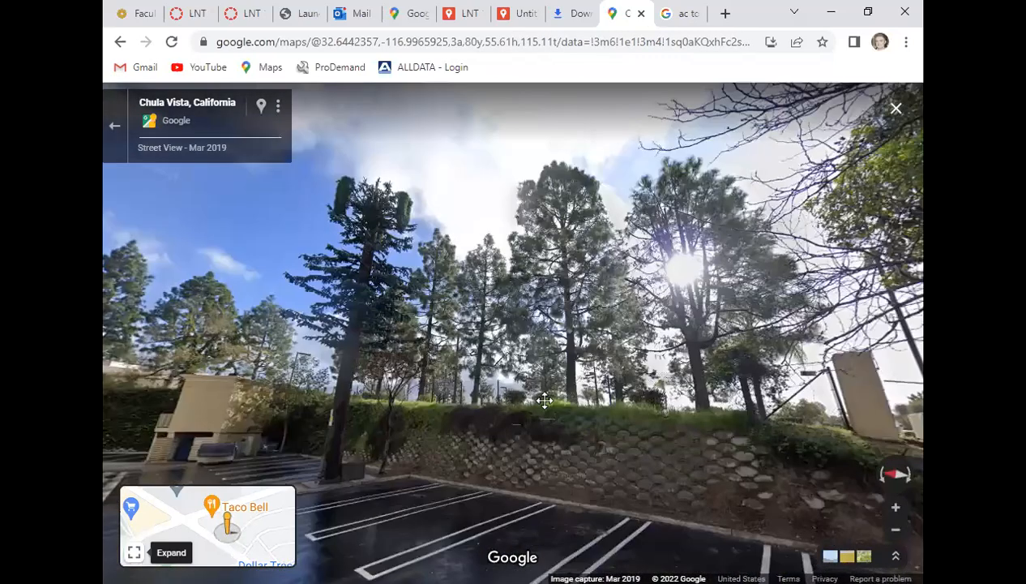
left_click(666, 423)
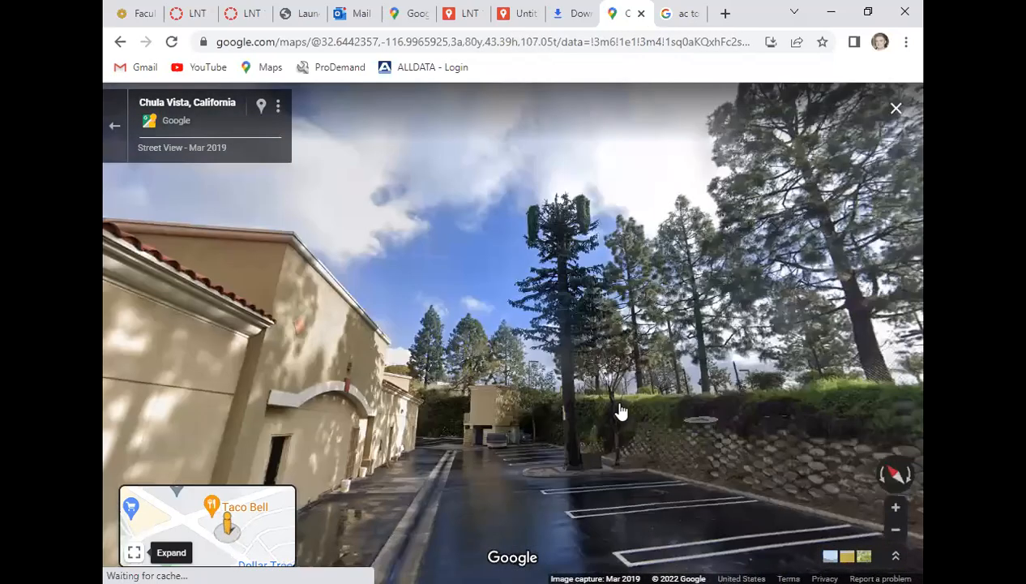
scroll(713, 403, "up", 2)
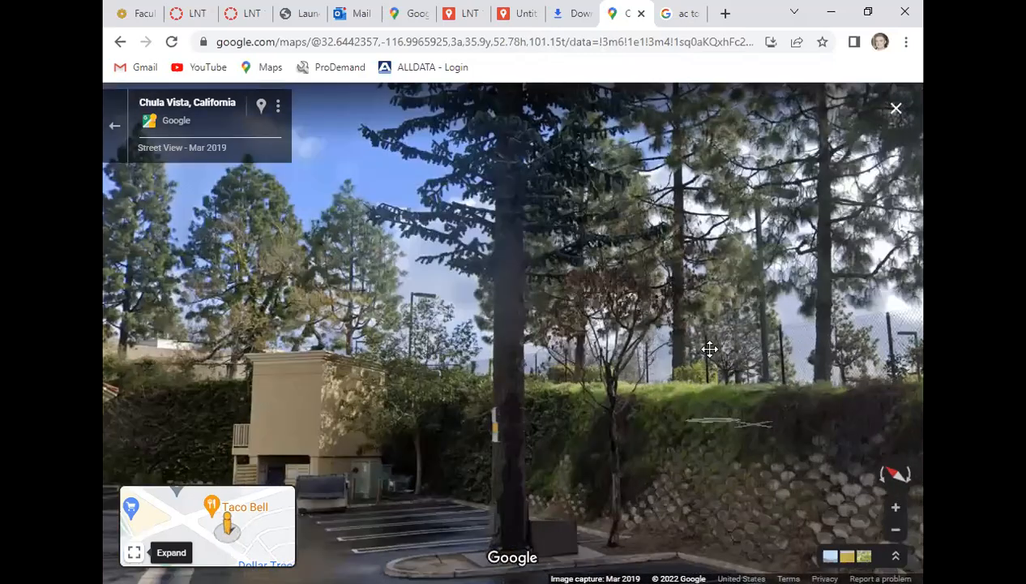
left_click_drag(720, 413, 679, 230)
left_click(680, 230)
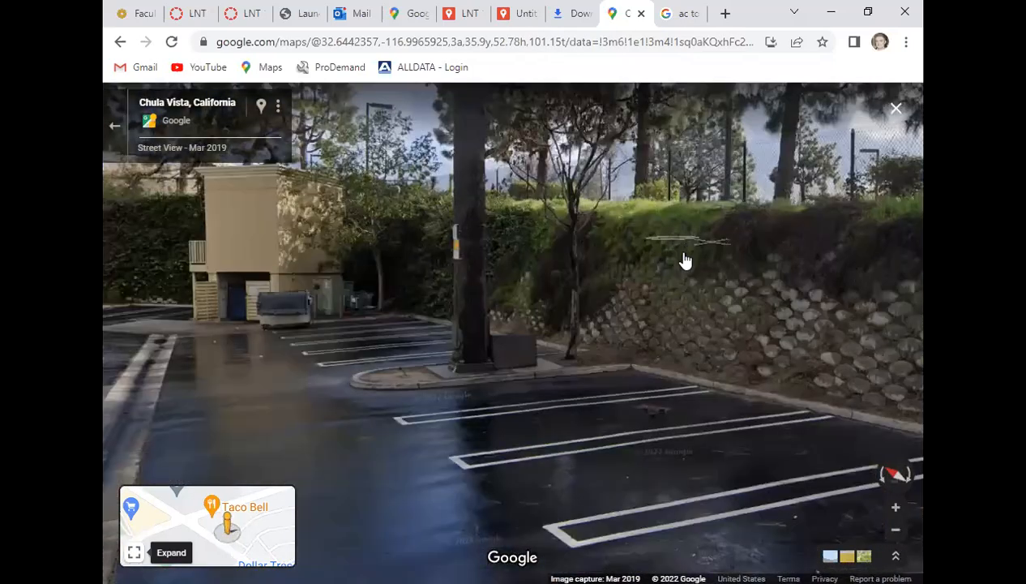
Move along the rear service lane in Street View and examine the vine-covered wall up to the planted slope at its far end.
left_click(576, 347)
left_click(408, 356)
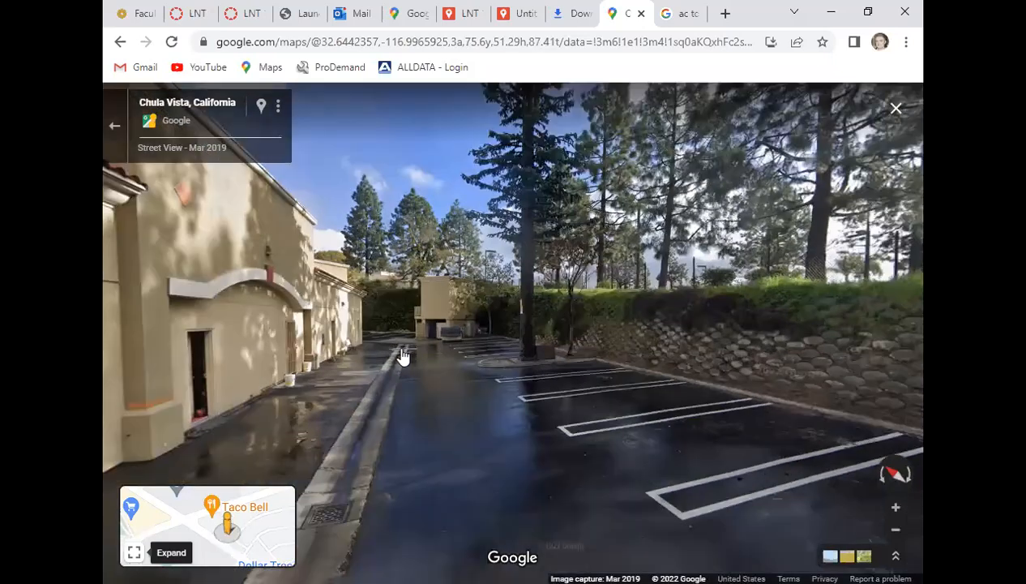
left_click(403, 357)
left_click(501, 386)
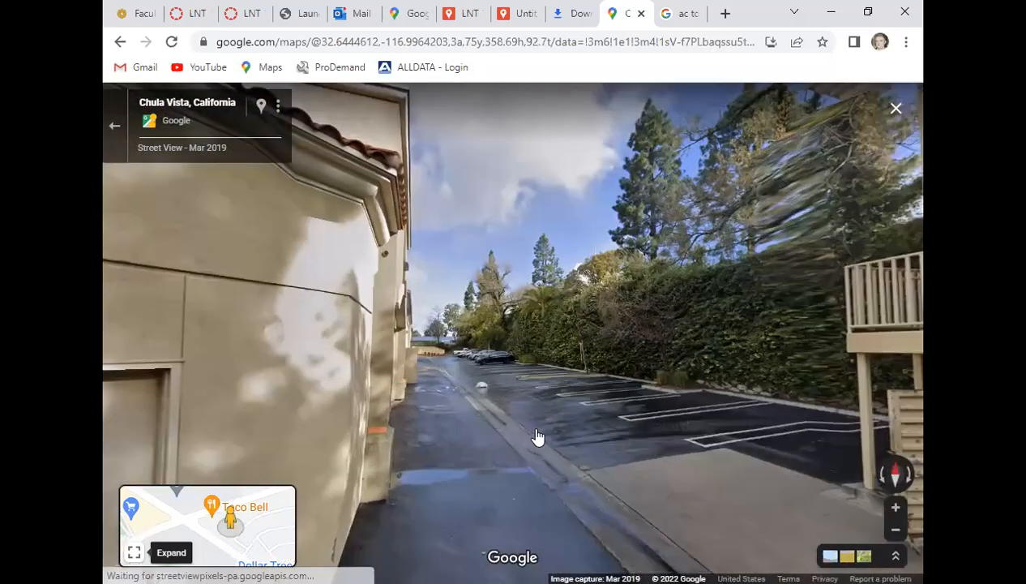
left_click_drag(586, 436, 695, 420)
left_click(542, 344)
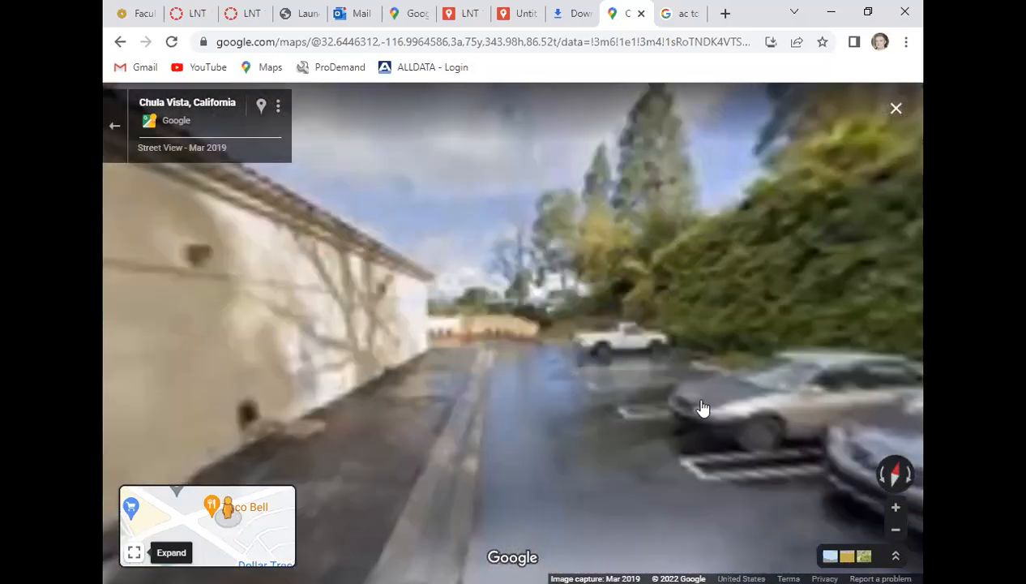
left_click_drag(739, 363, 119, 391)
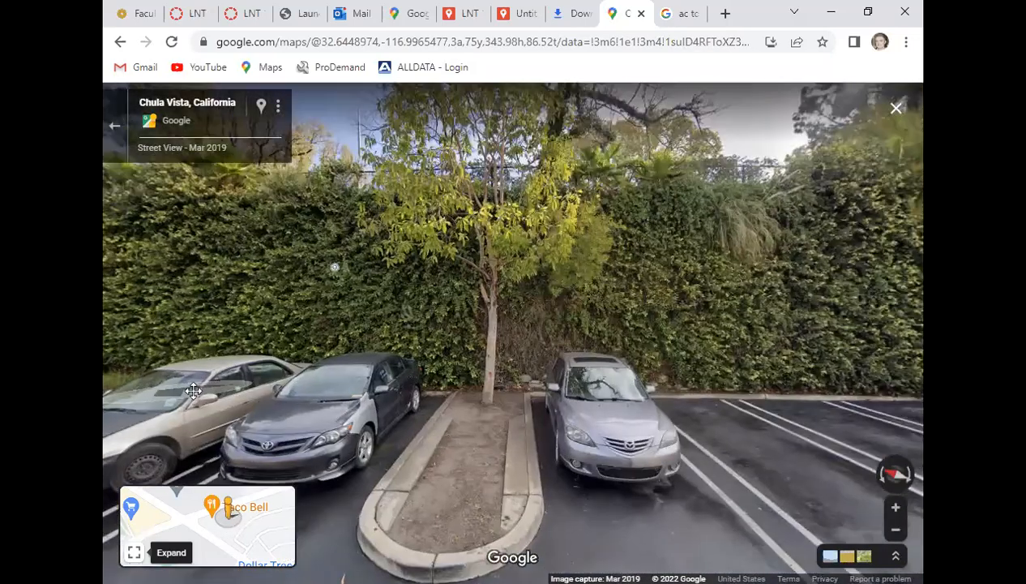
left_click_drag(361, 403, 681, 400)
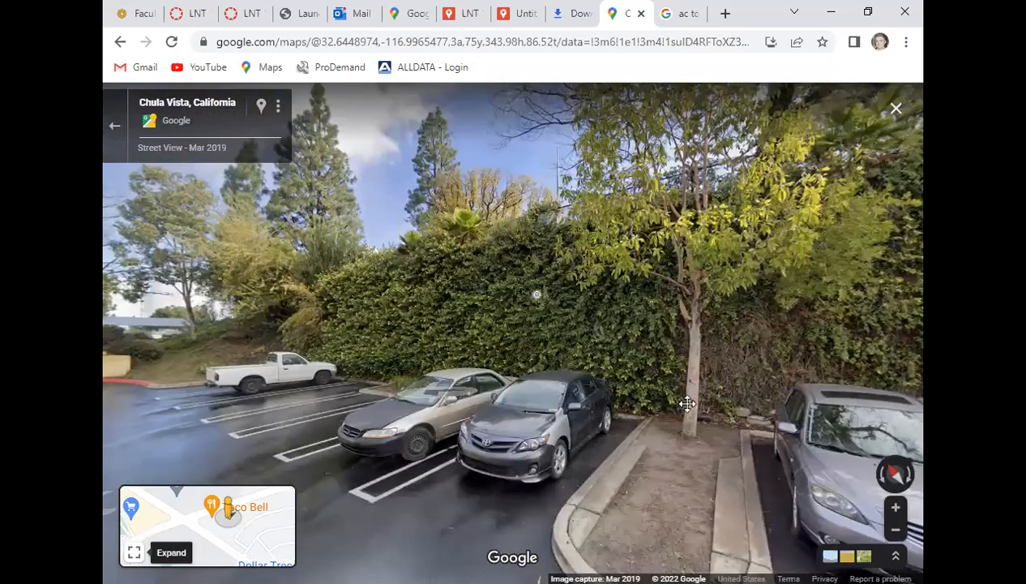
left_click(431, 396)
left_click(438, 409)
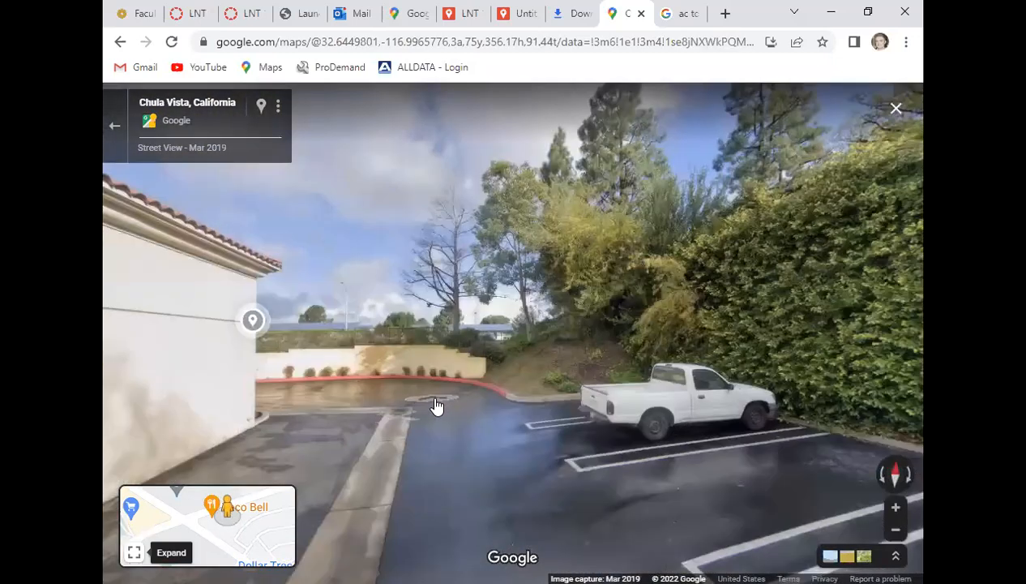
left_click(479, 417)
left_click(465, 382)
left_click(244, 390)
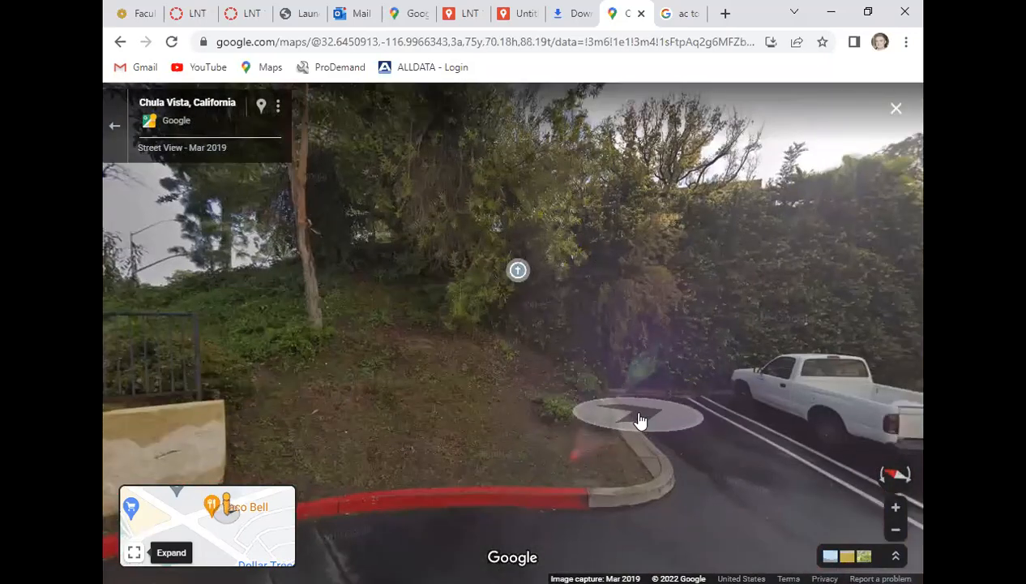
Switch to the LNT 131 2022 map and draw a two-segment line about 398 ft long behind Otay Lakes Plaza in the Vine layer.
left_click(466, 14)
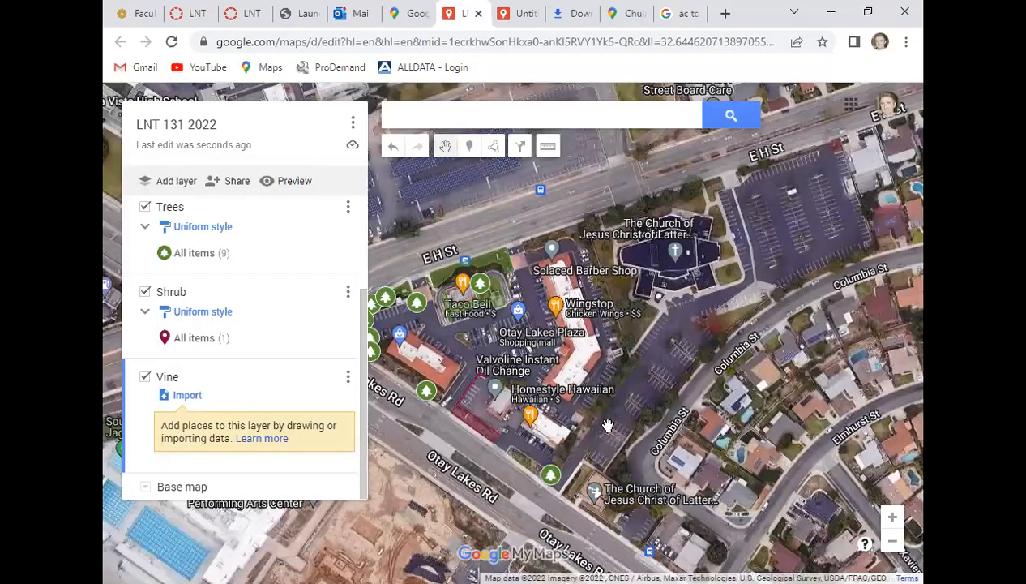
scroll(605, 426, "up", 1)
scroll(594, 452, "up", 1)
left_click_drag(481, 441, 665, 444)
left_click_drag(659, 405, 450, 480)
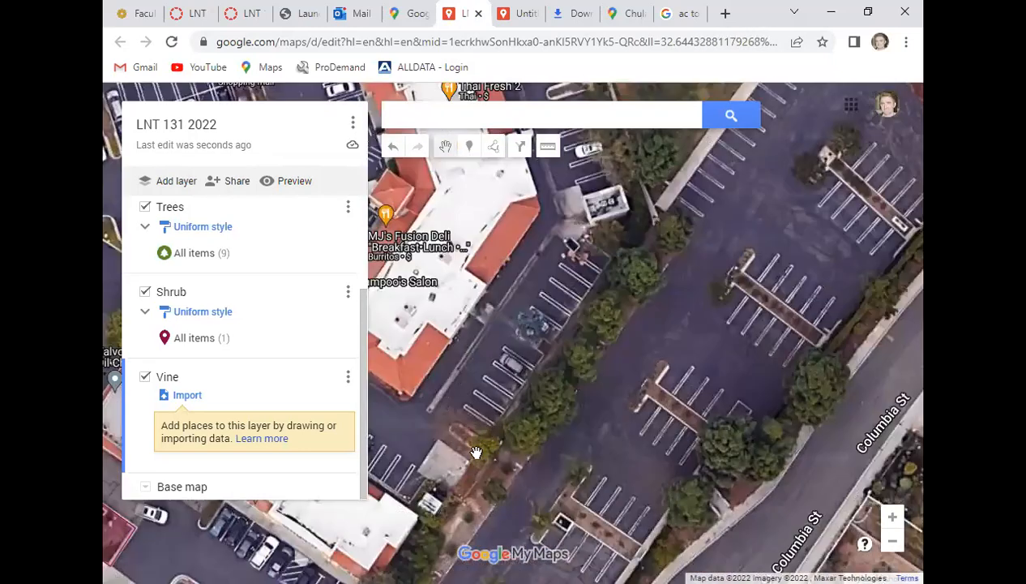
scroll(481, 437, "down", 2)
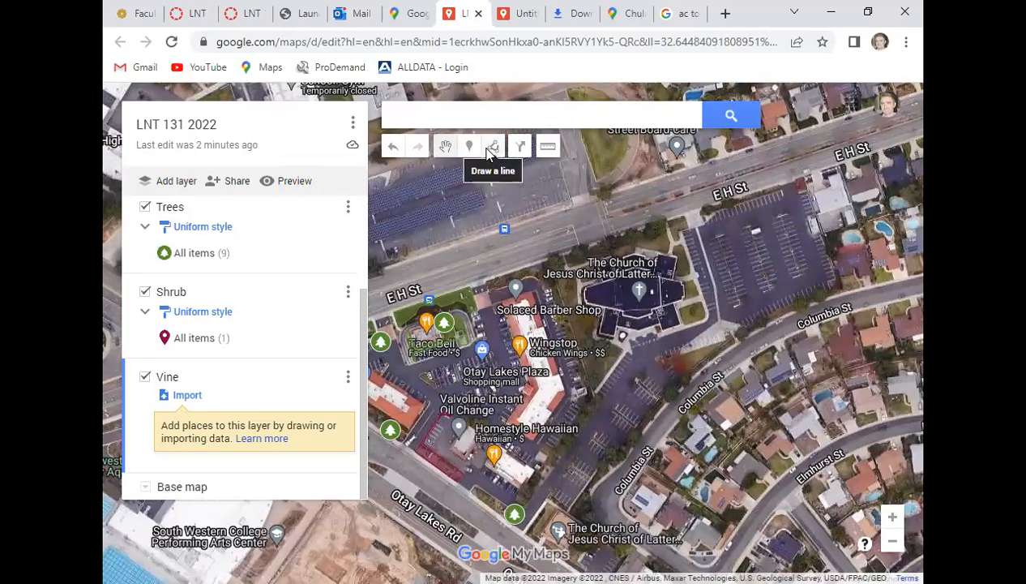
left_click(489, 151)
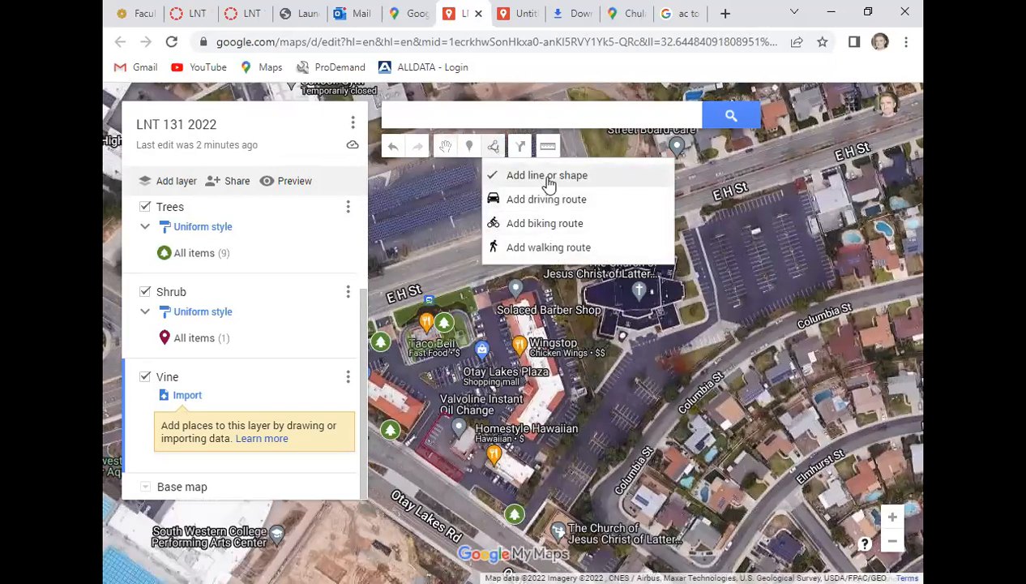
left_click(518, 176)
left_click(551, 461)
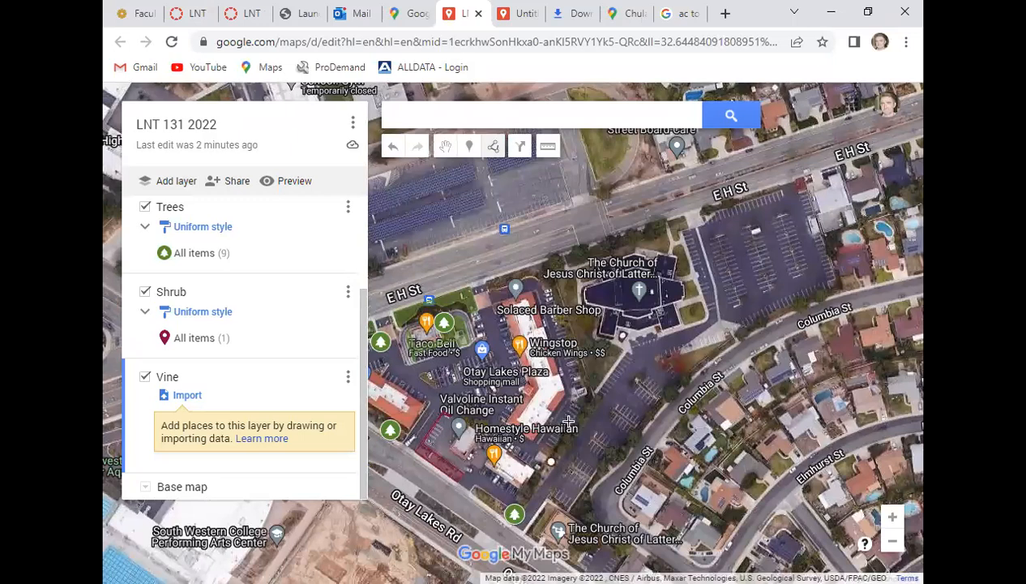
left_click(593, 398)
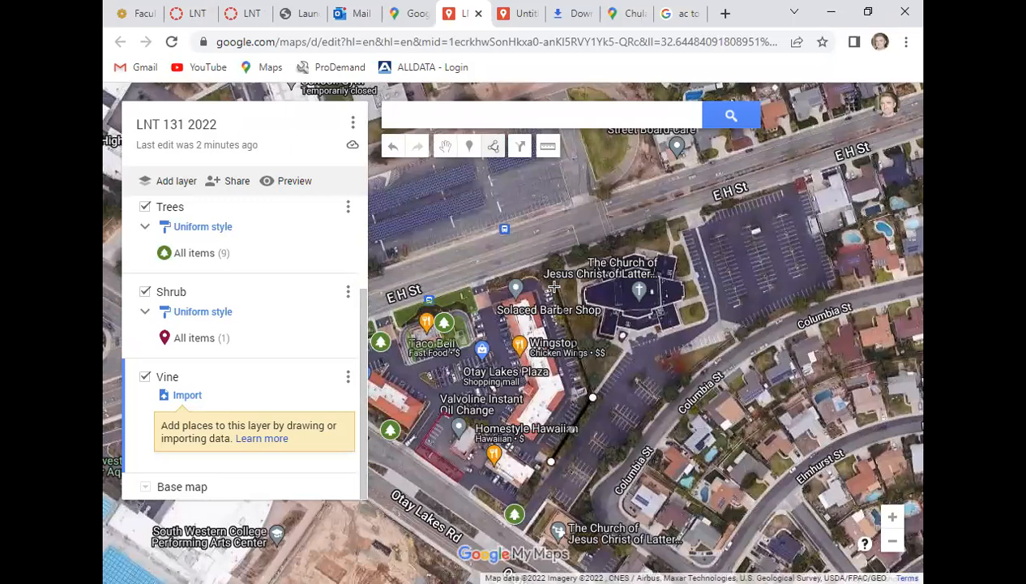
key("Return")
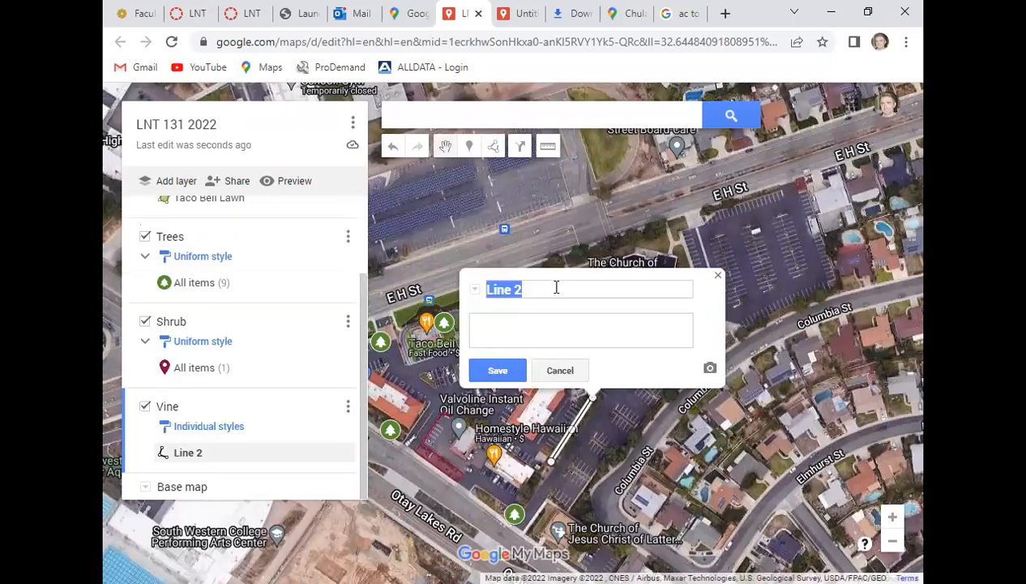
Name the new vine line Honeysuckle and save it.
type("Honeysuckle")
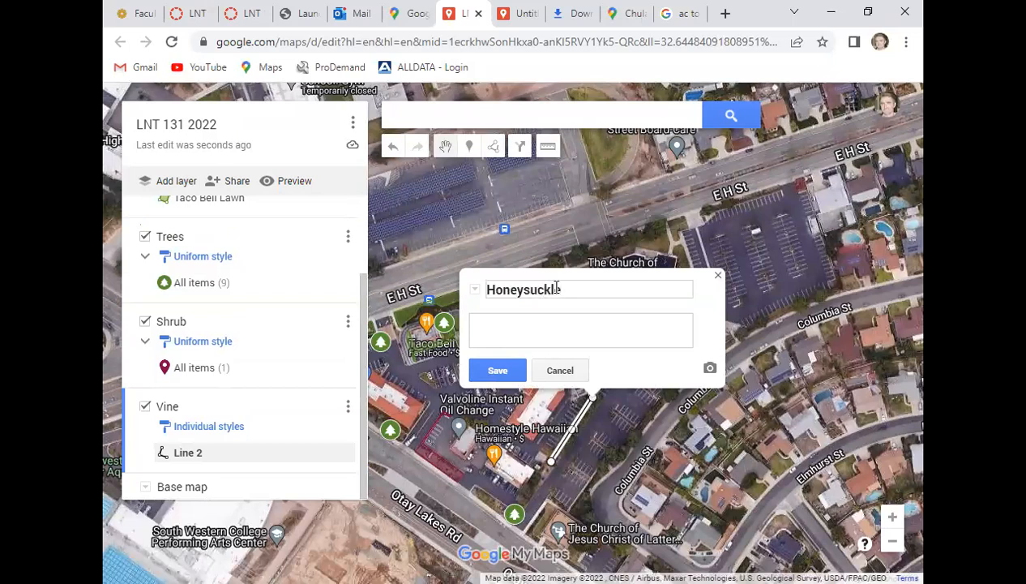
left_click(500, 372)
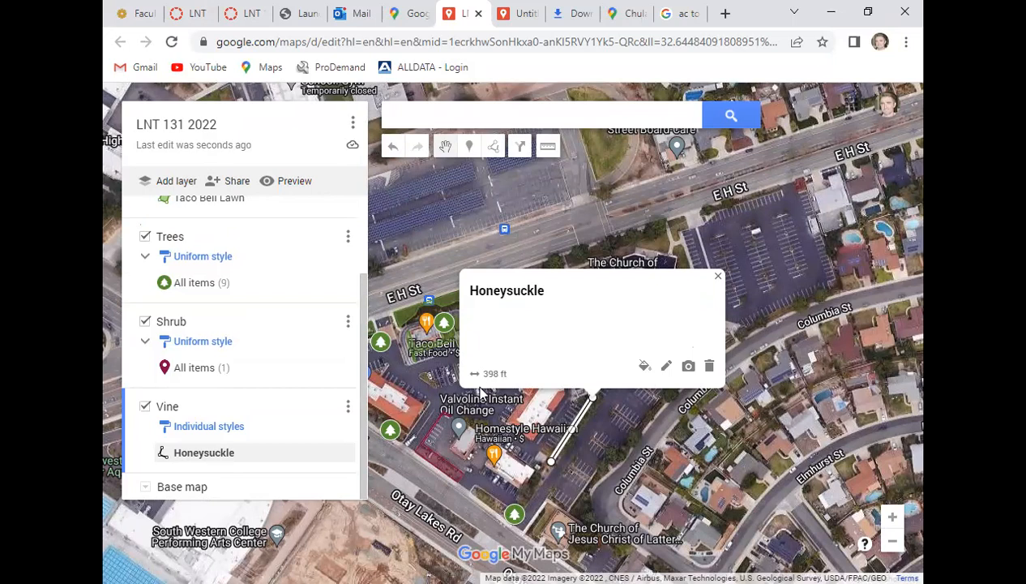
left_click(719, 279)
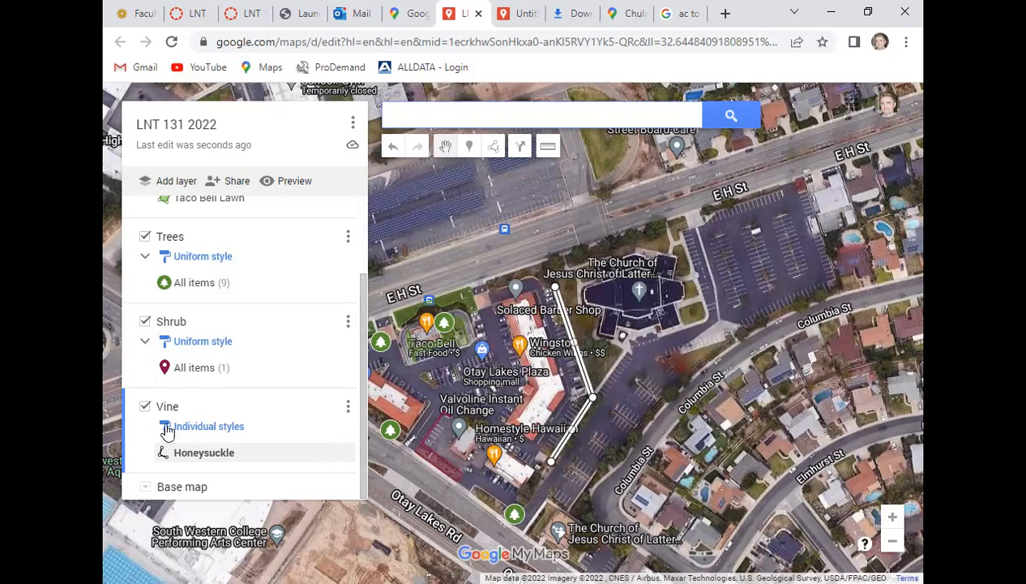
Add a new layer to the map and name it Annual Bed.
left_click_drag(432, 496, 604, 510)
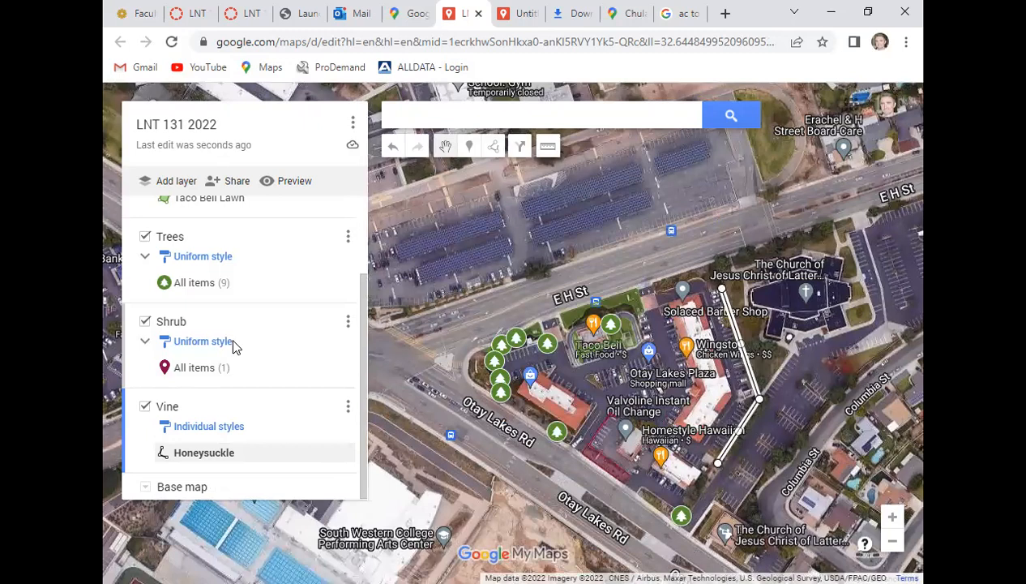
scroll(241, 357, "up", 2)
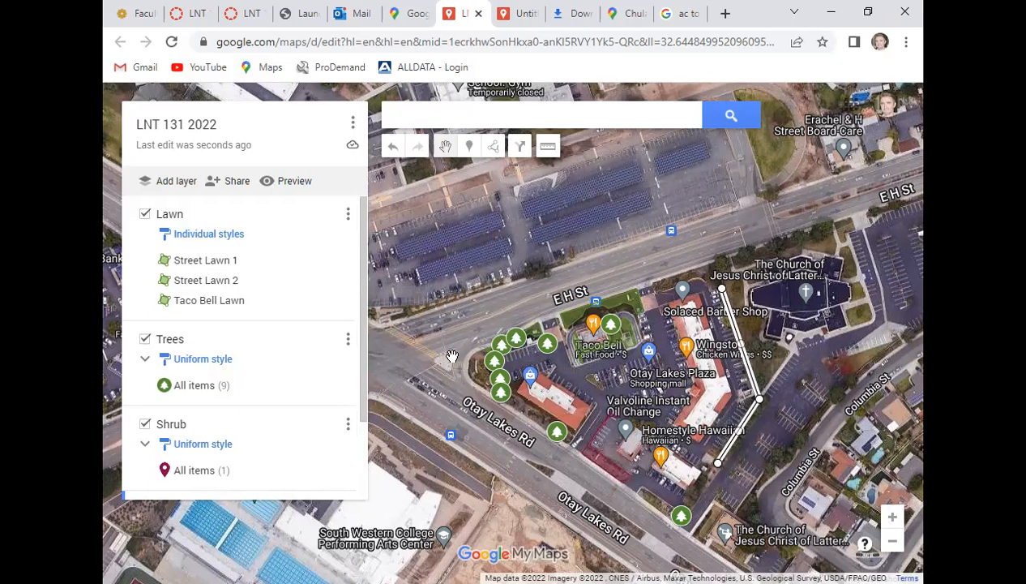
scroll(462, 365, "up", 3)
scroll(489, 406, "up", 1)
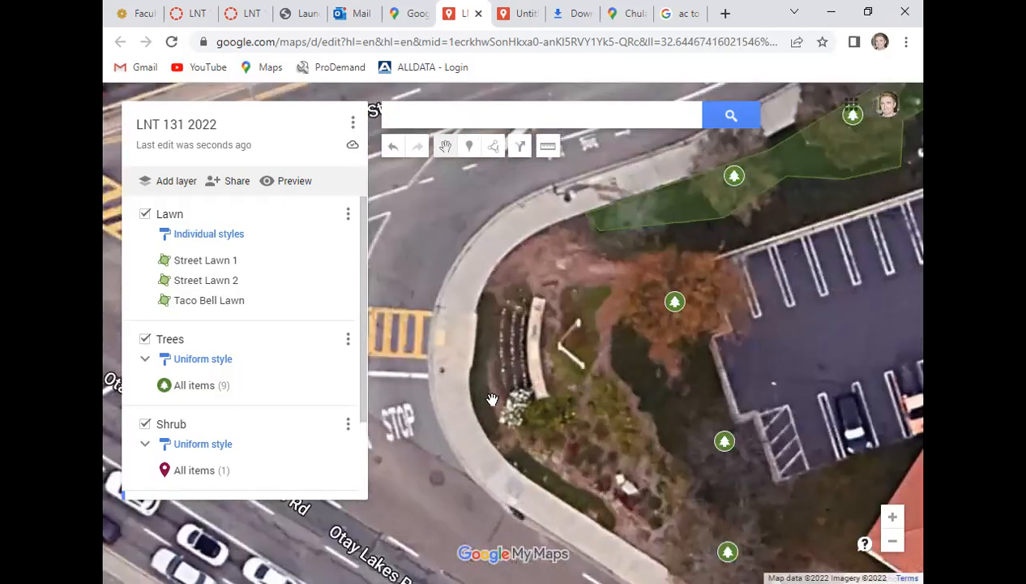
scroll(511, 405, "up", 1)
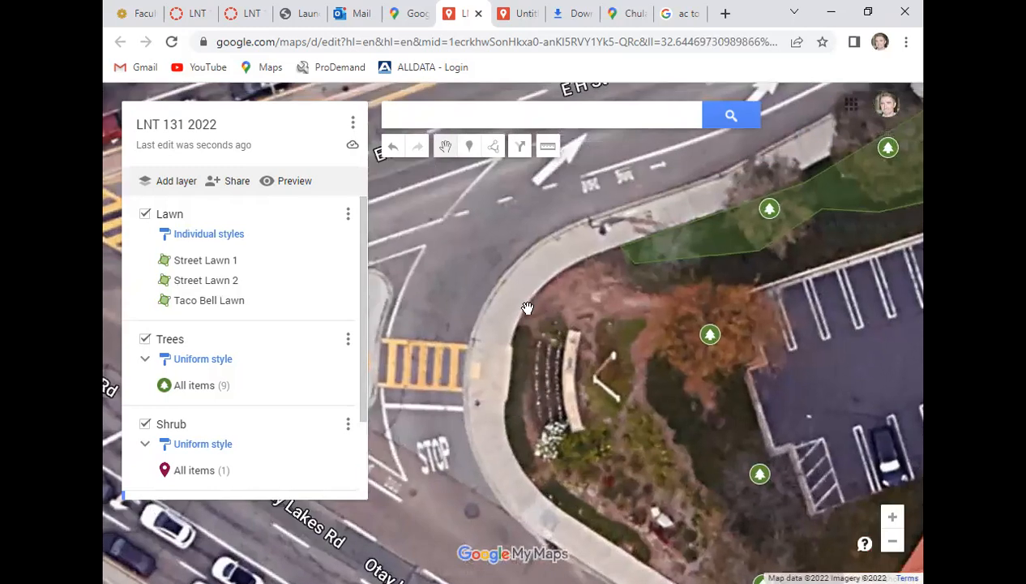
left_click_drag(519, 305, 535, 324)
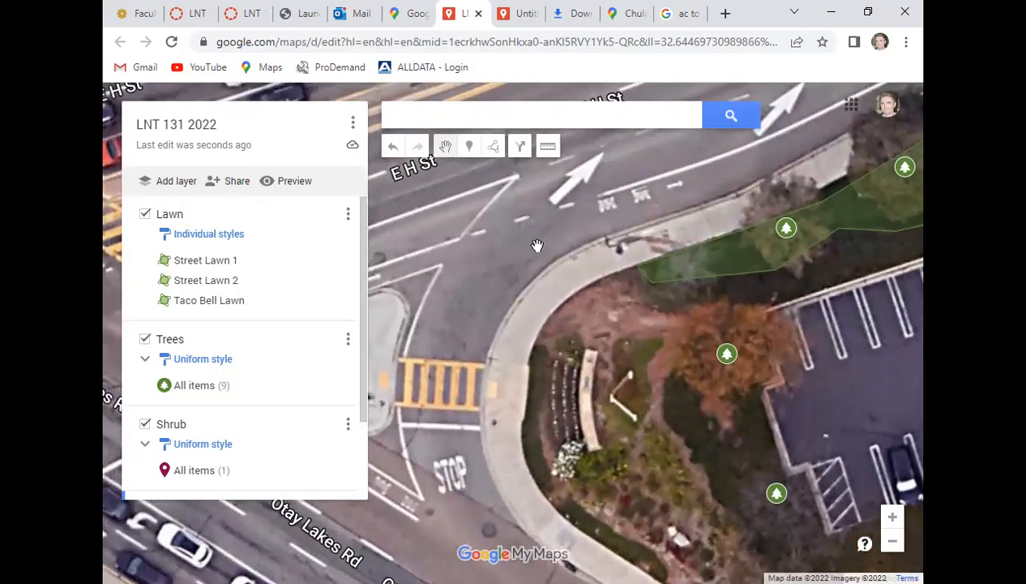
left_click(175, 185)
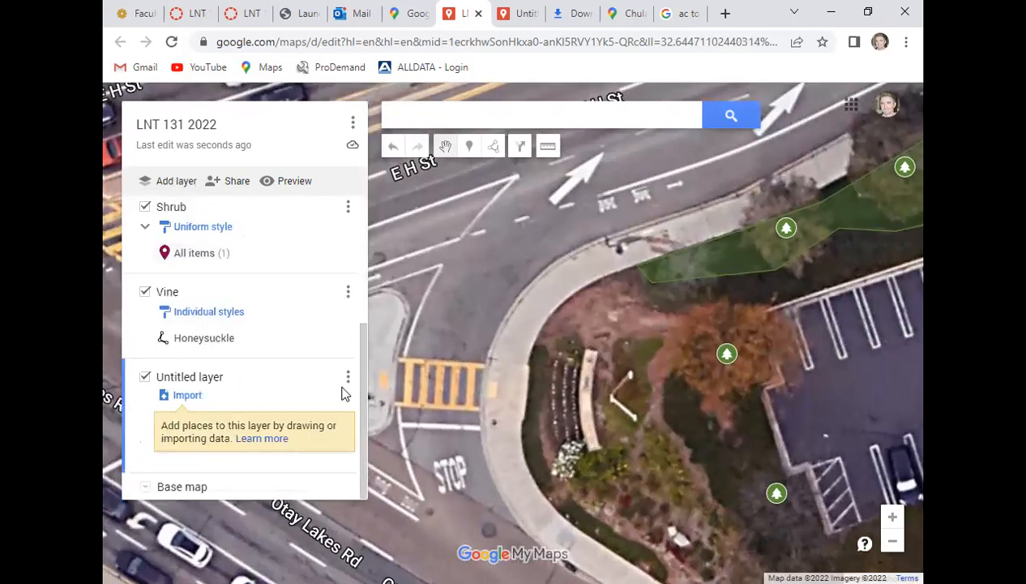
left_click(348, 378)
left_click(267, 409)
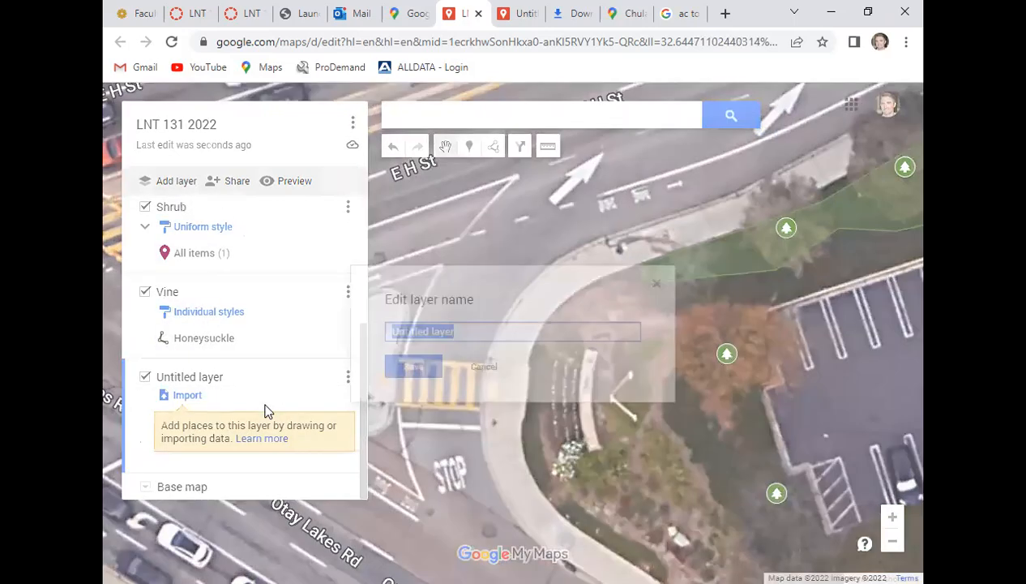
type("A")
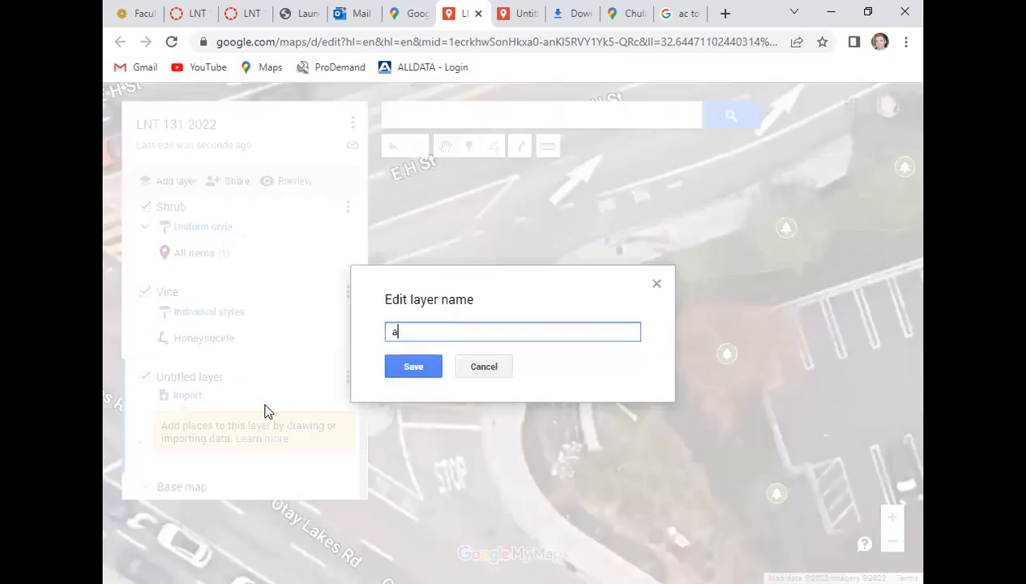
type("nnual Bed")
left_click(414, 366)
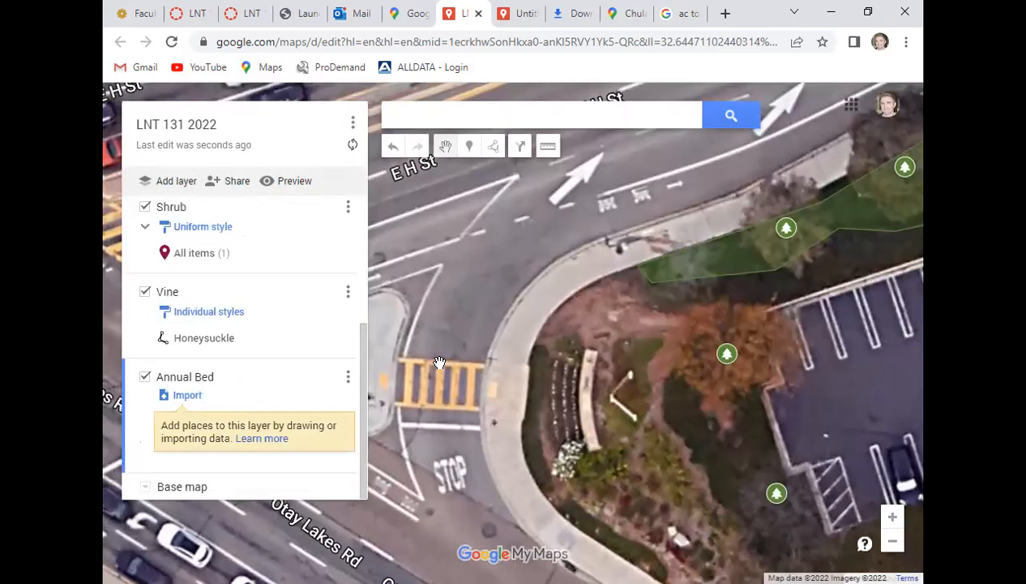
Outline the planted bed beside the curved wall at the E H St and Otay Lakes Rd corner as a closed shape, about 0.011 ac.
left_click(496, 148)
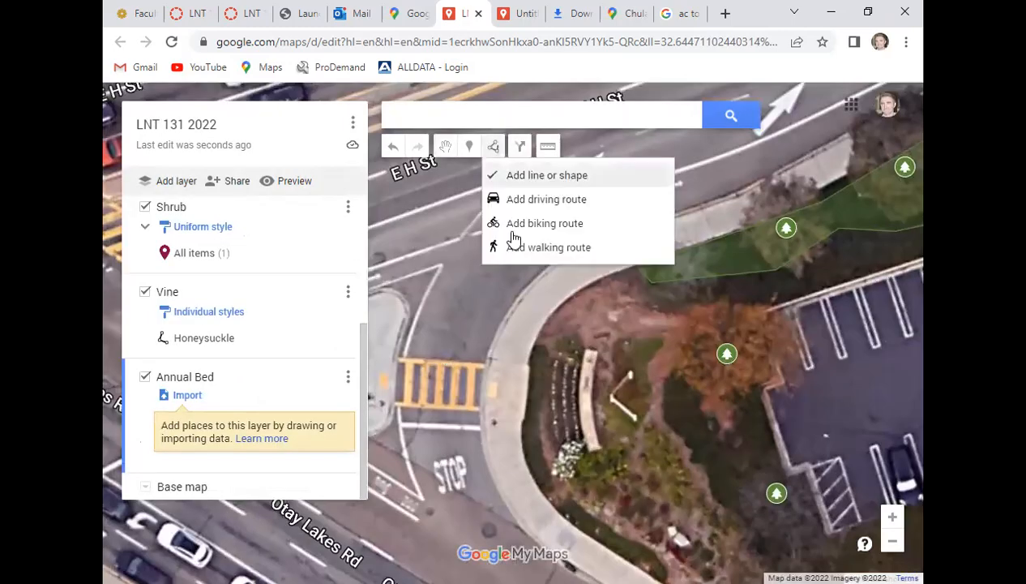
left_click(542, 174)
left_click(585, 349)
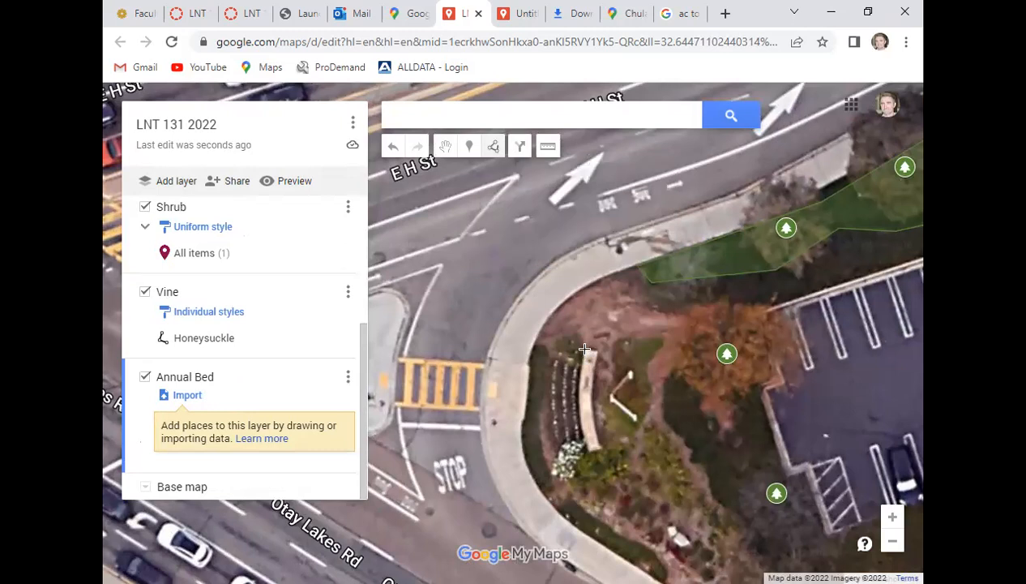
left_click(538, 339)
left_click(526, 401)
left_click(524, 445)
left_click(539, 491)
left_click(591, 450)
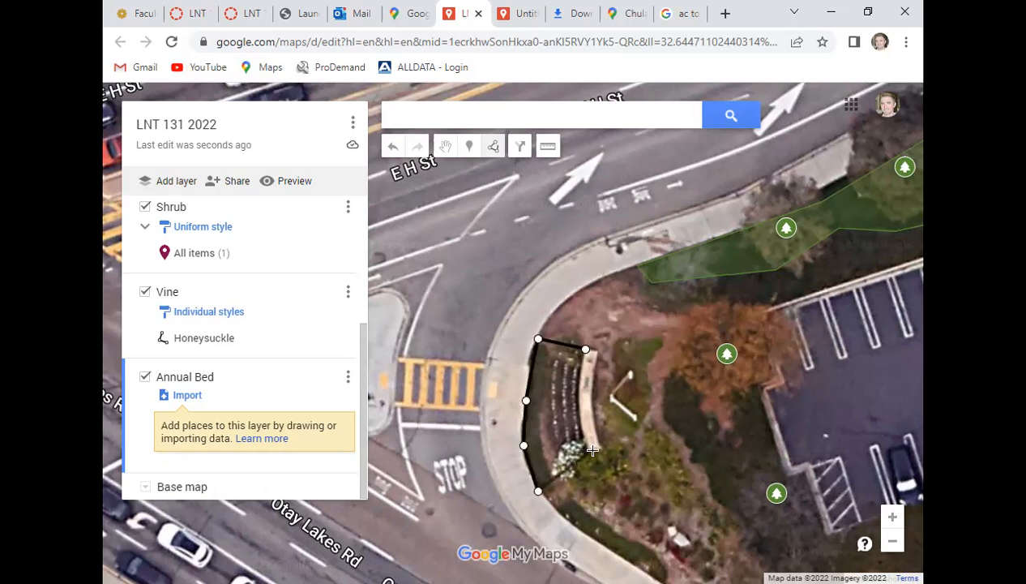
left_click(585, 350)
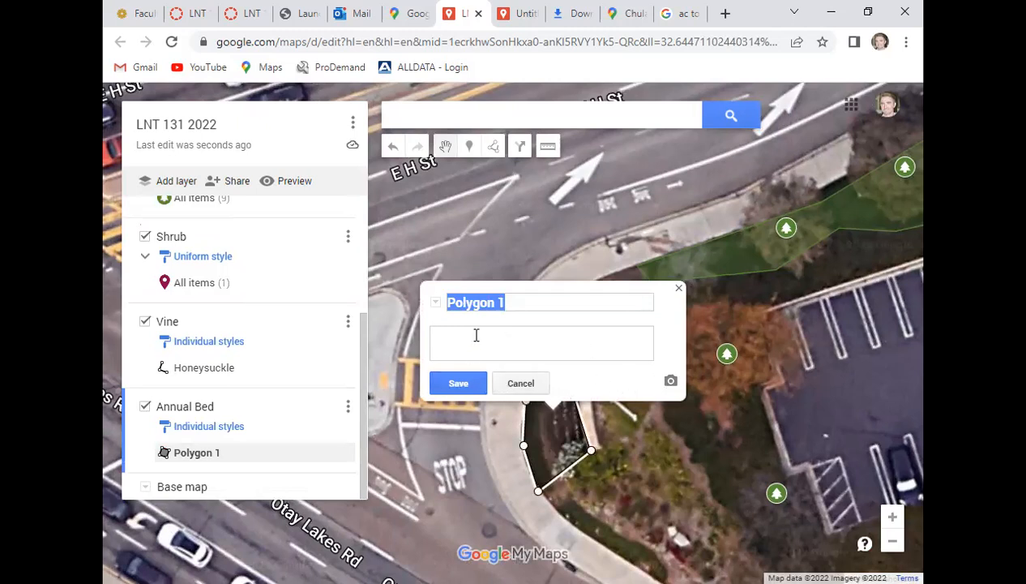
Name the annual bed shape AB1, save it and set its color to RGB (194, 24, 91).
triple_click(501, 302)
type("AB1")
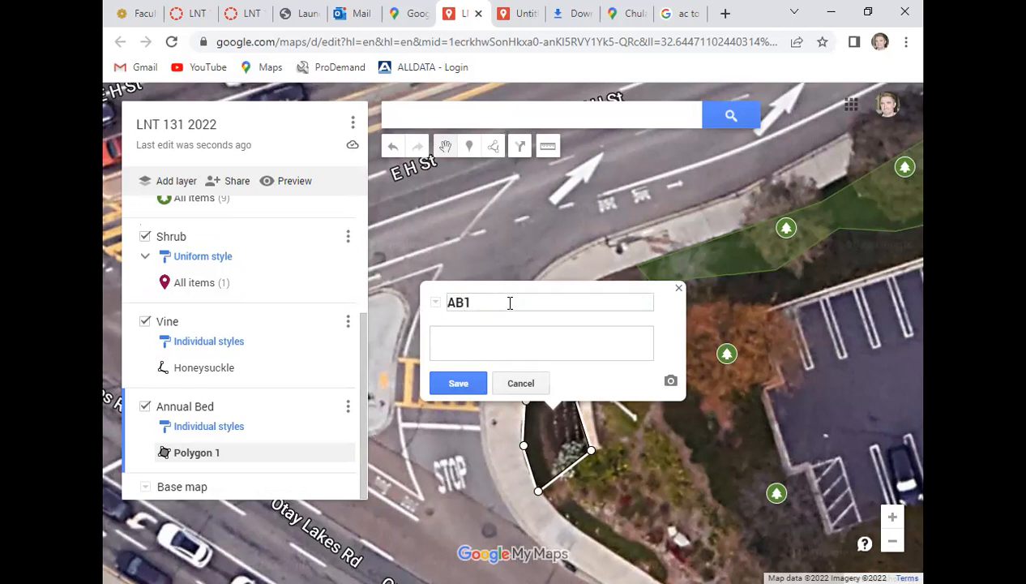
left_click(458, 383)
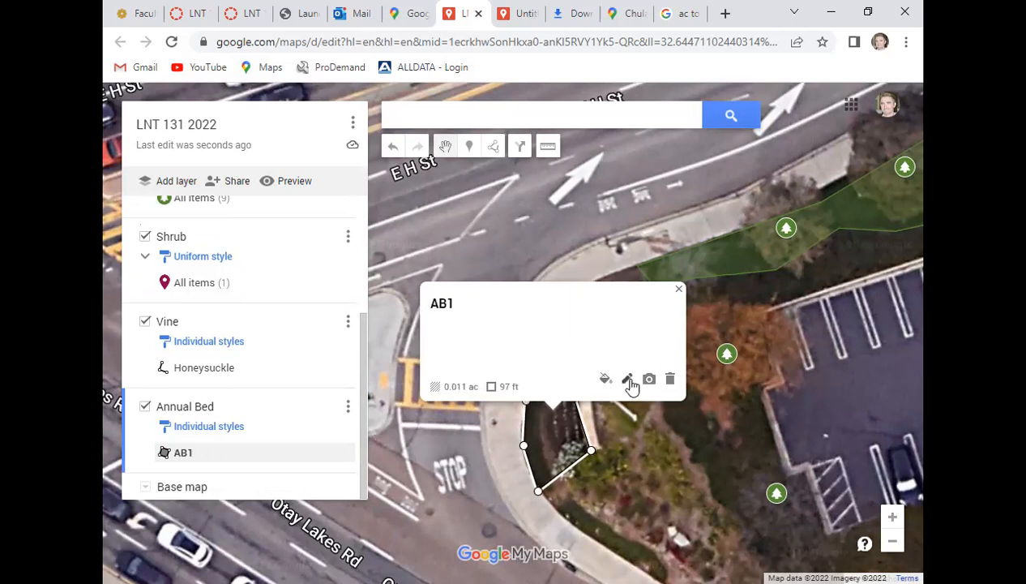
left_click(605, 379)
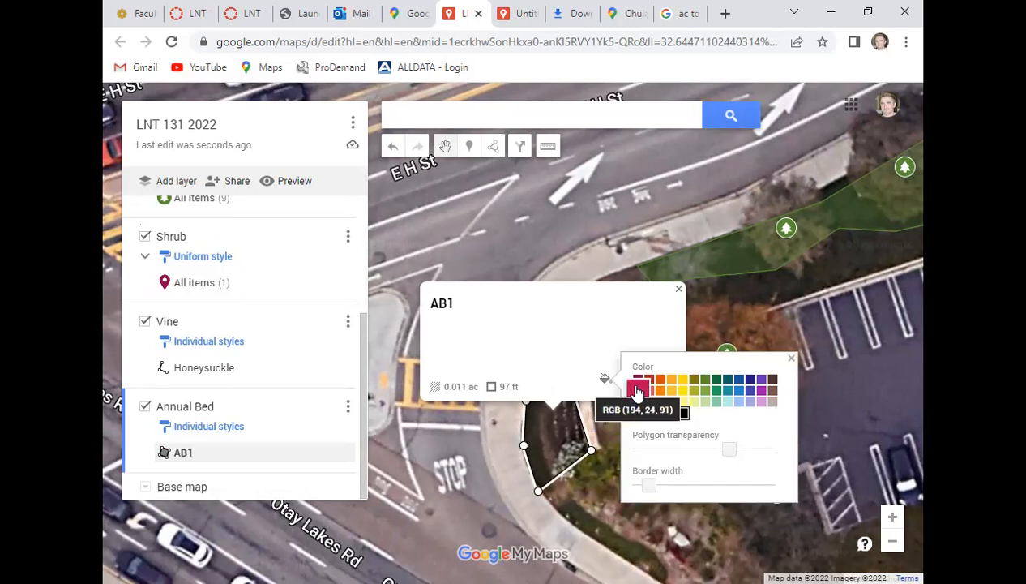
left_click(638, 386)
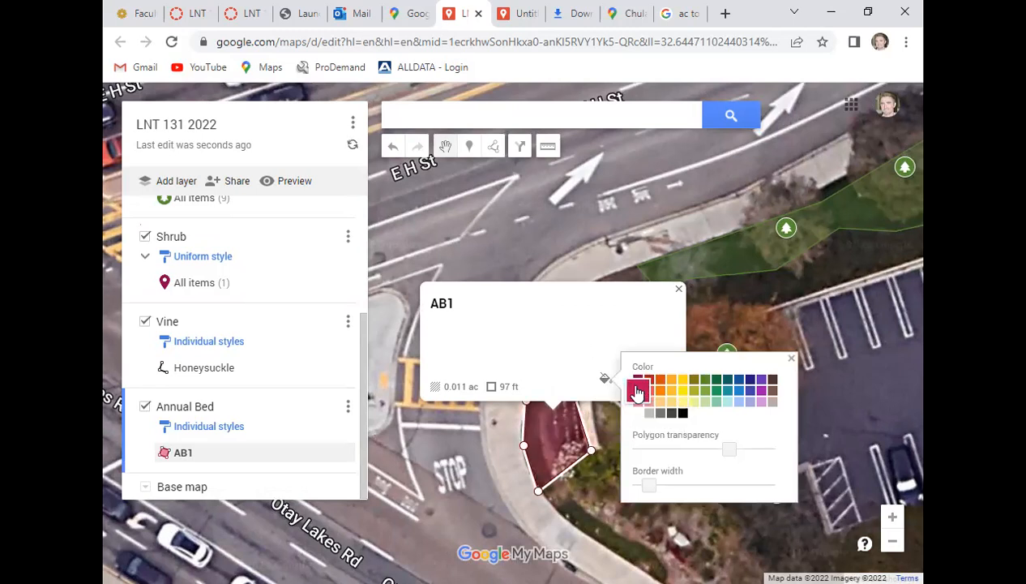
left_click(792, 359)
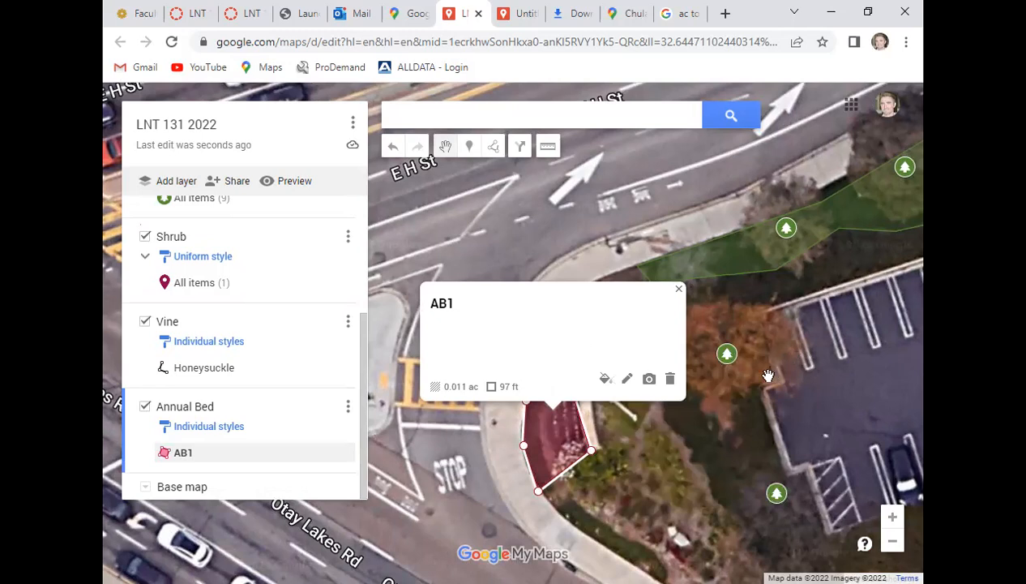
left_click(679, 289)
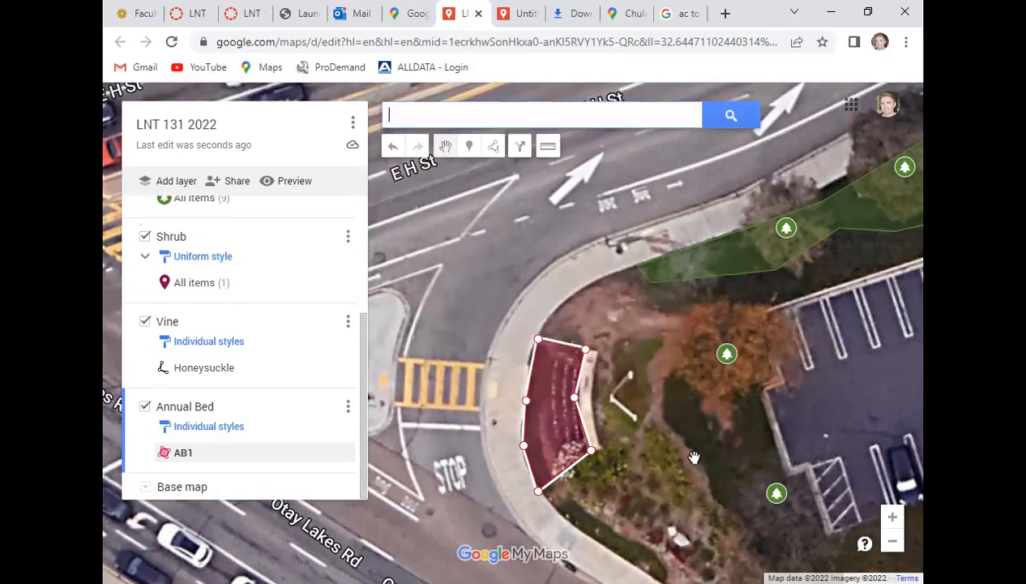
Add another layer to the map and name it Total Area.
left_click_drag(633, 457, 561, 426)
scroll(614, 422, "down", 3)
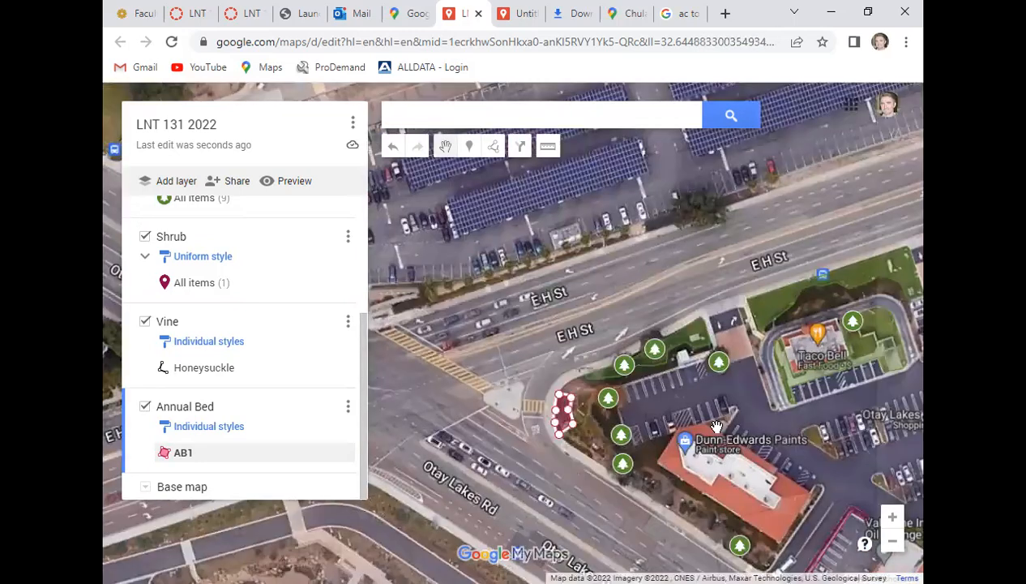
scroll(685, 386, "down", 3)
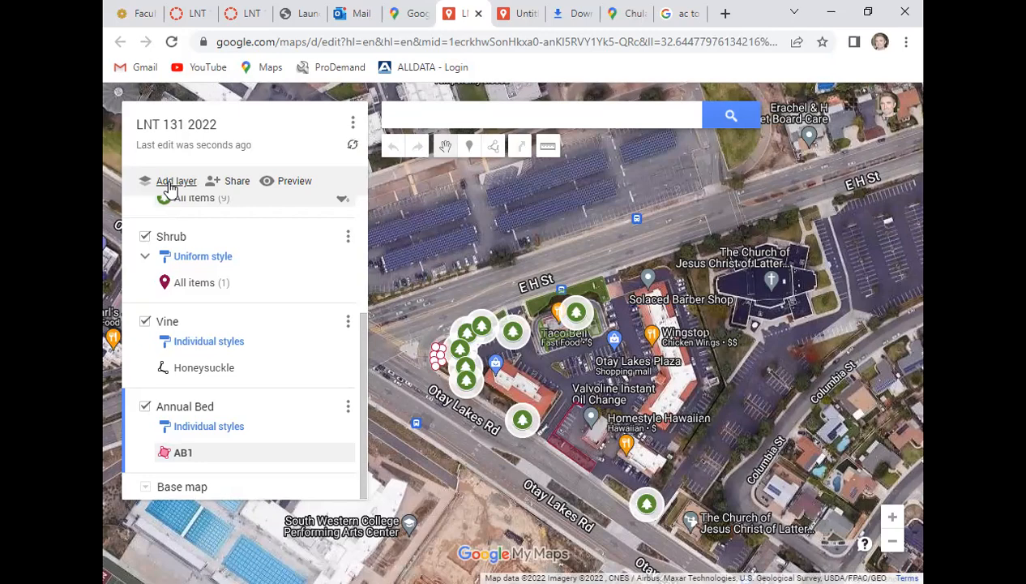
left_click(171, 186)
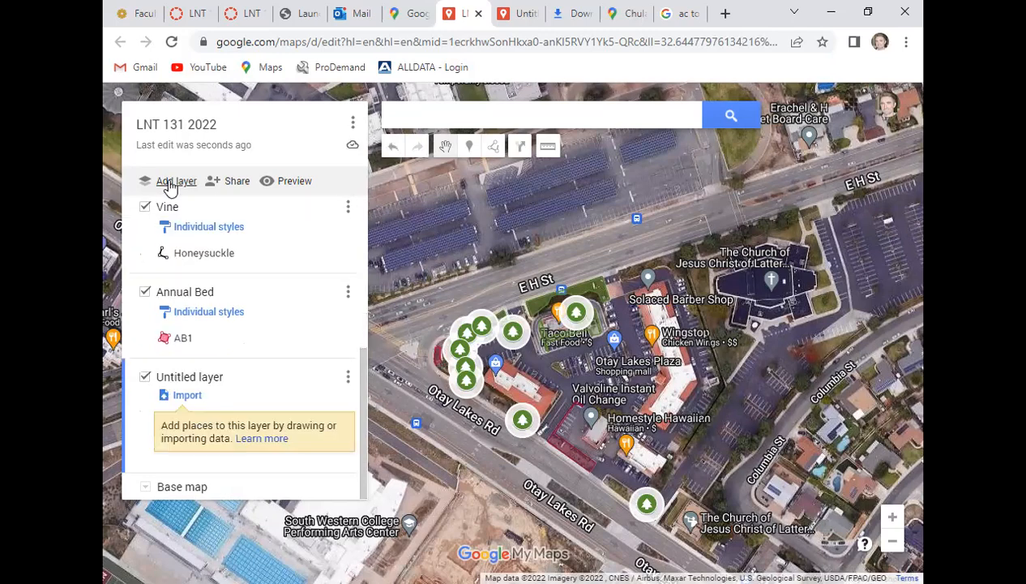
left_click(347, 380)
left_click(243, 405)
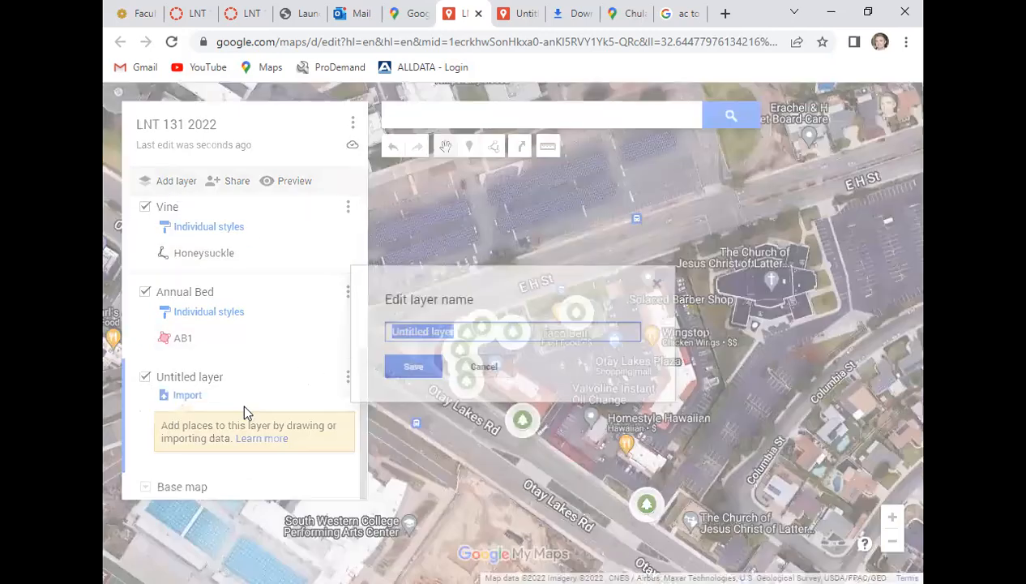
type("Total")
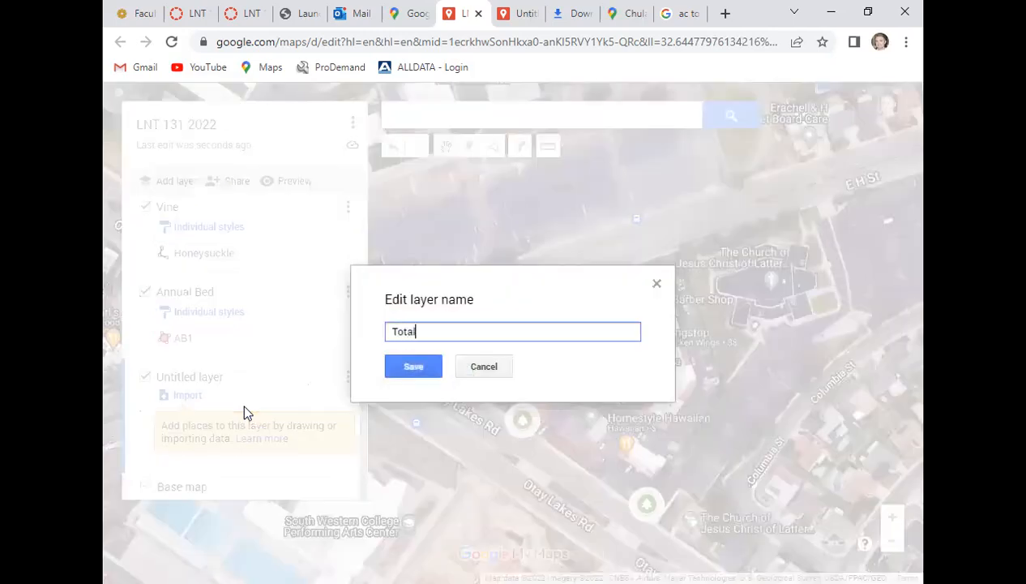
type(" Area")
left_click(398, 367)
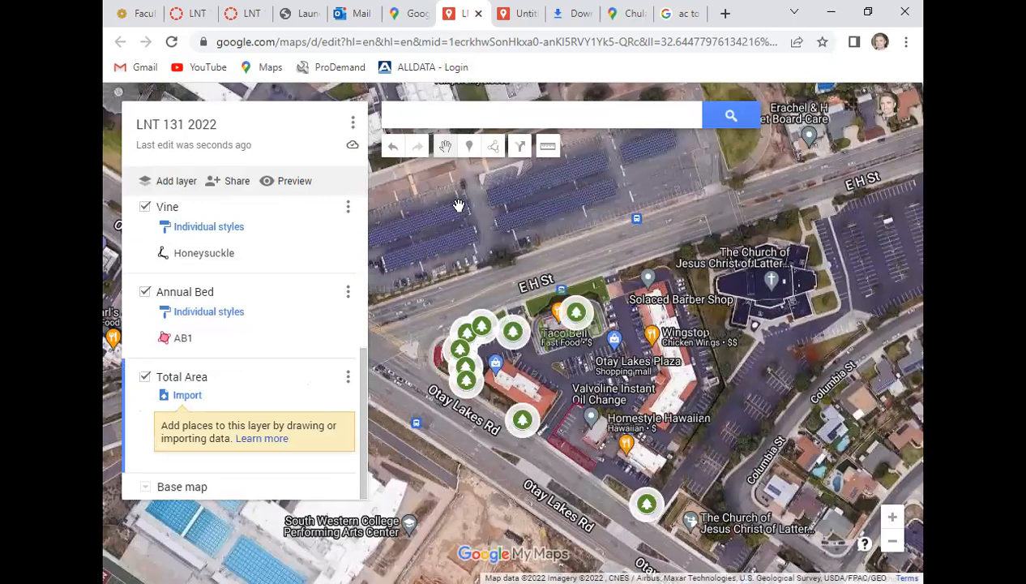
Outline the whole shopping center property between E H St and Otay Lakes Rd as a closed shape, about 0.324 mi around.
left_click(494, 148)
left_click(511, 174)
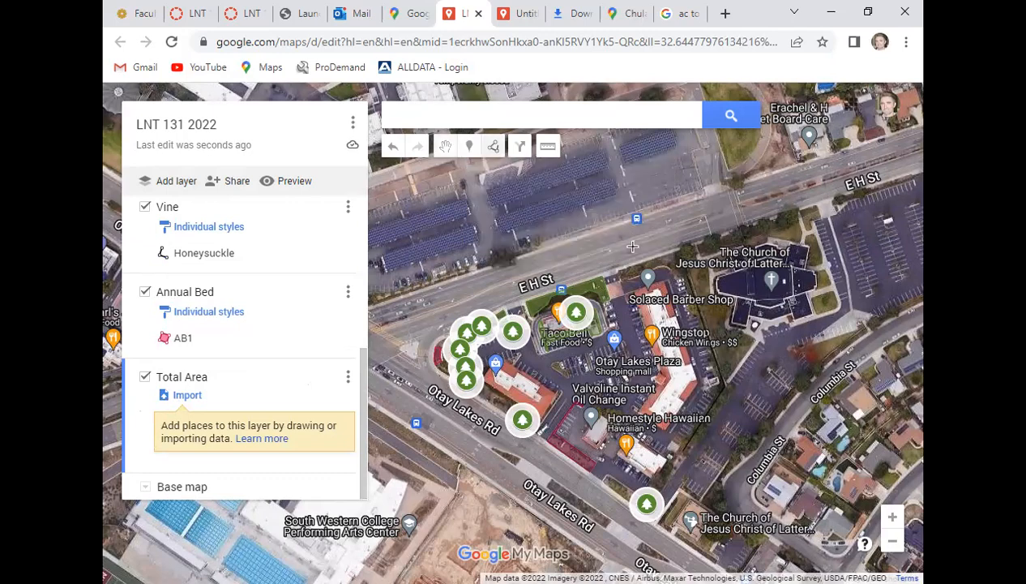
left_click(681, 254)
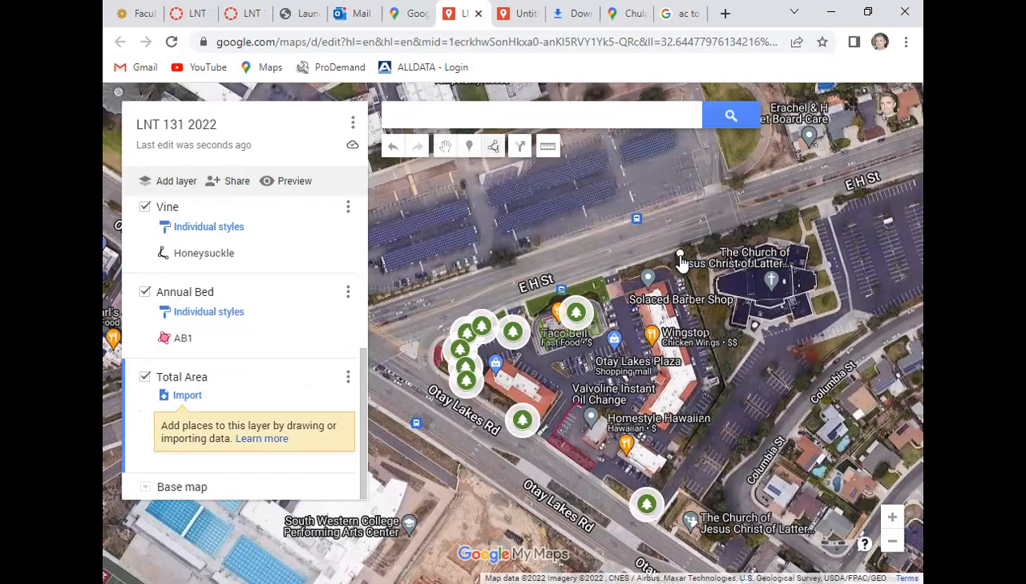
left_click(725, 385)
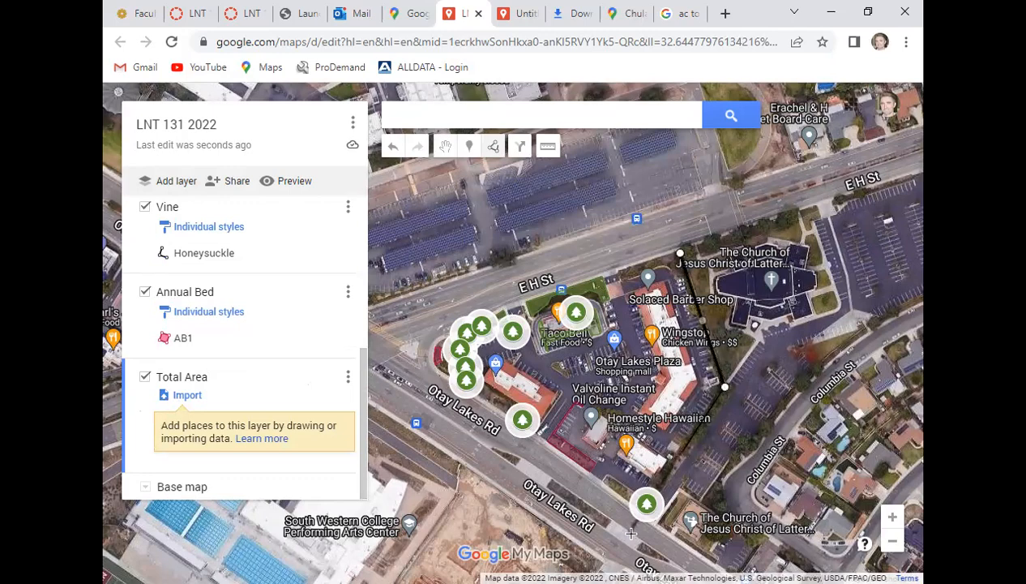
left_click(646, 513)
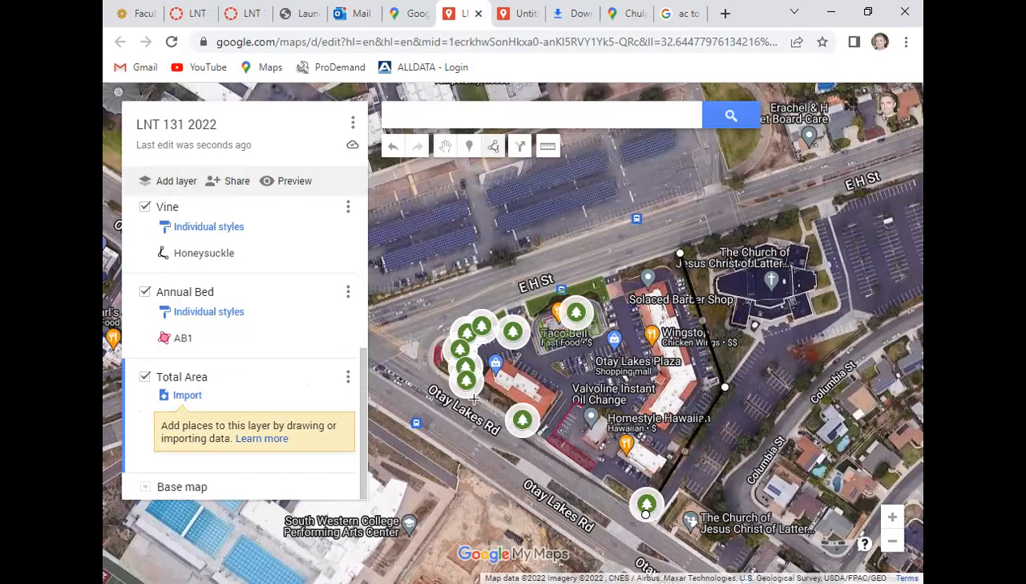
left_click(436, 365)
left_click(435, 347)
left_click(448, 336)
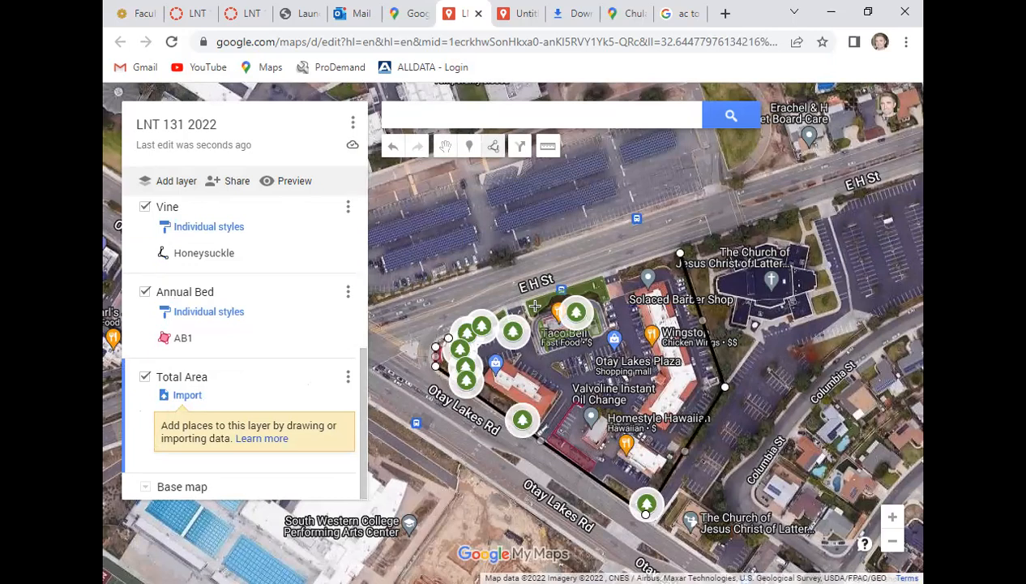
left_click(504, 311)
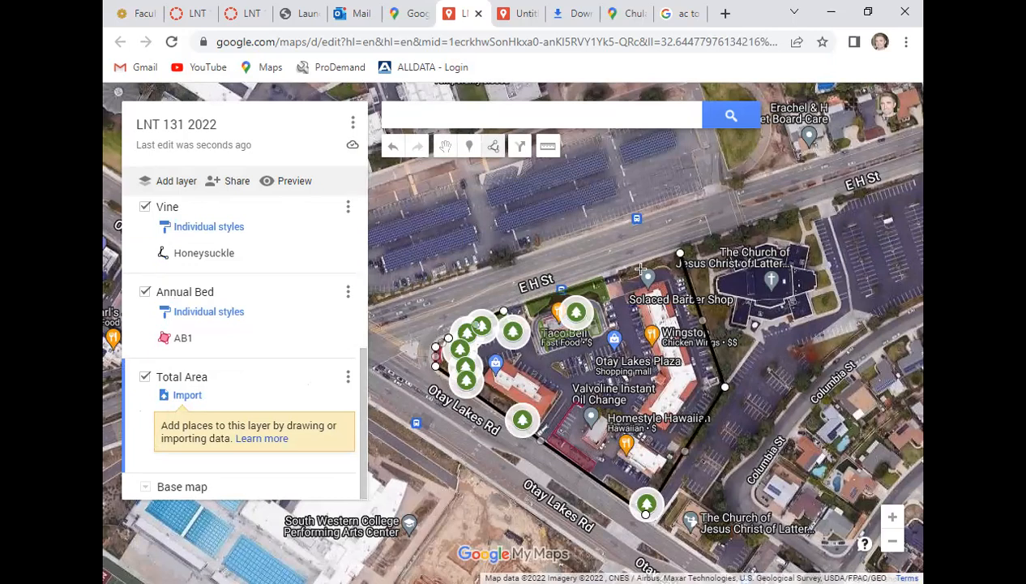
left_click(680, 253)
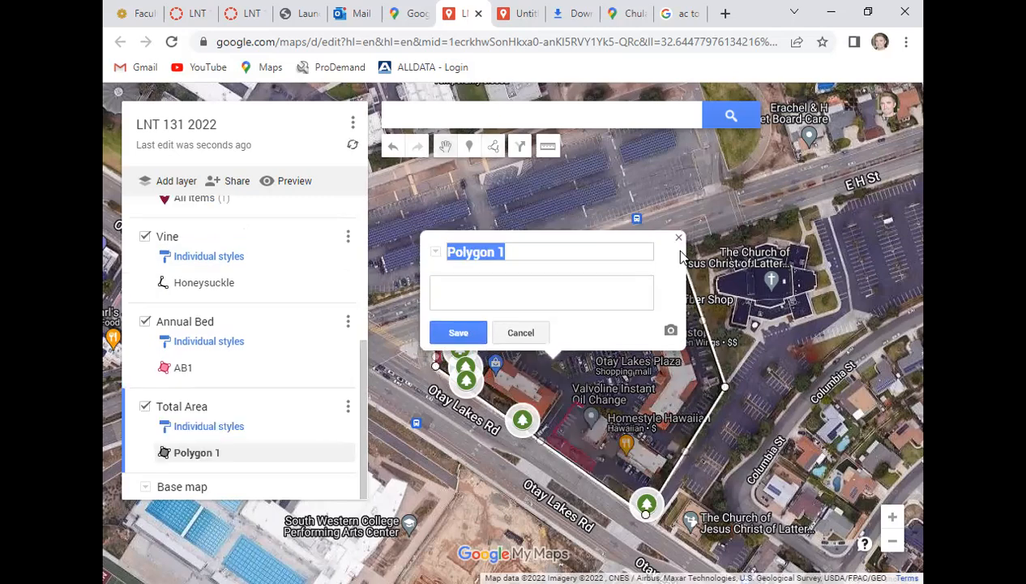
Name the property outline Area, save it and hide the Total Area layer.
type("Area")
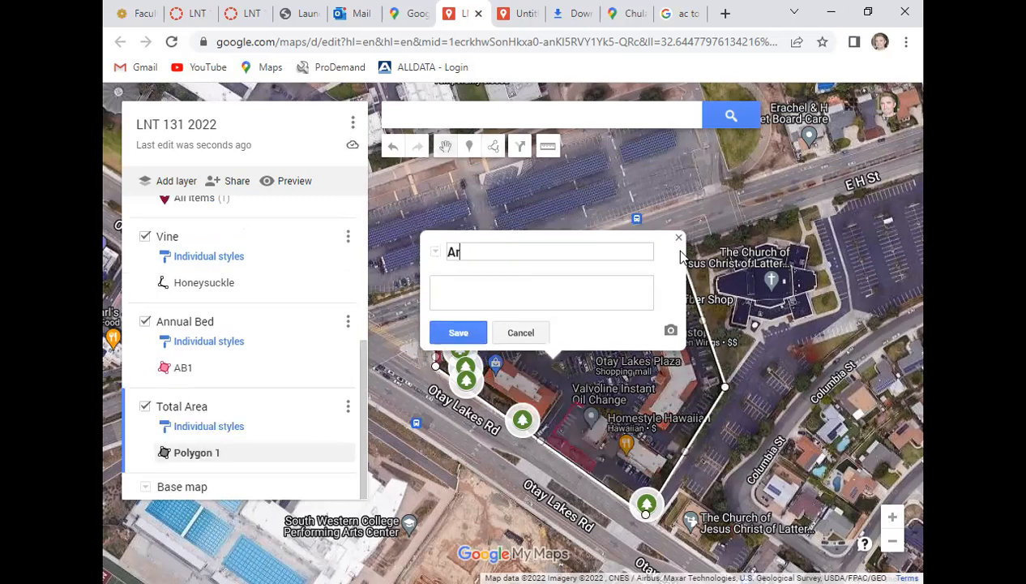
left_click(473, 336)
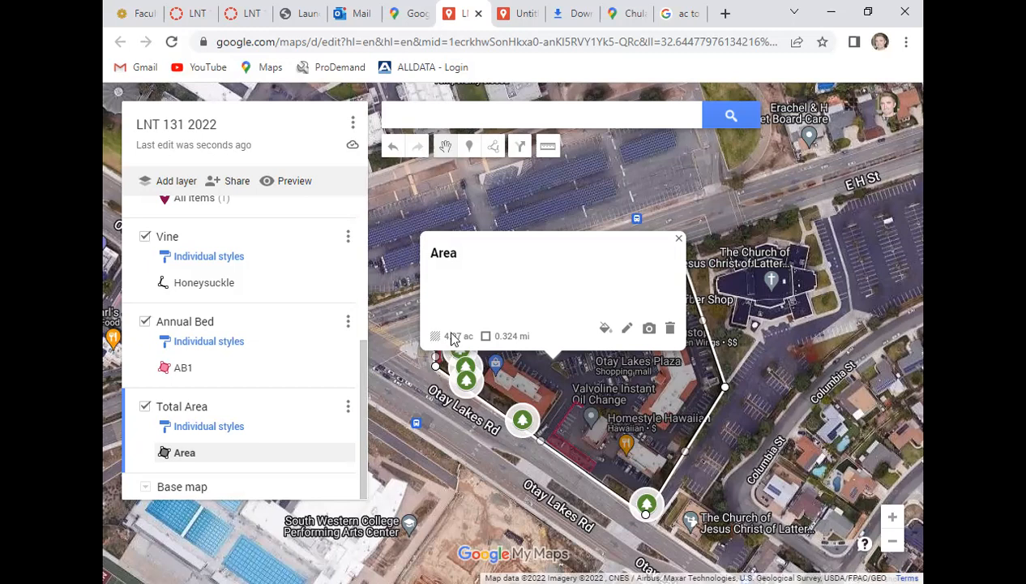
left_click(144, 408)
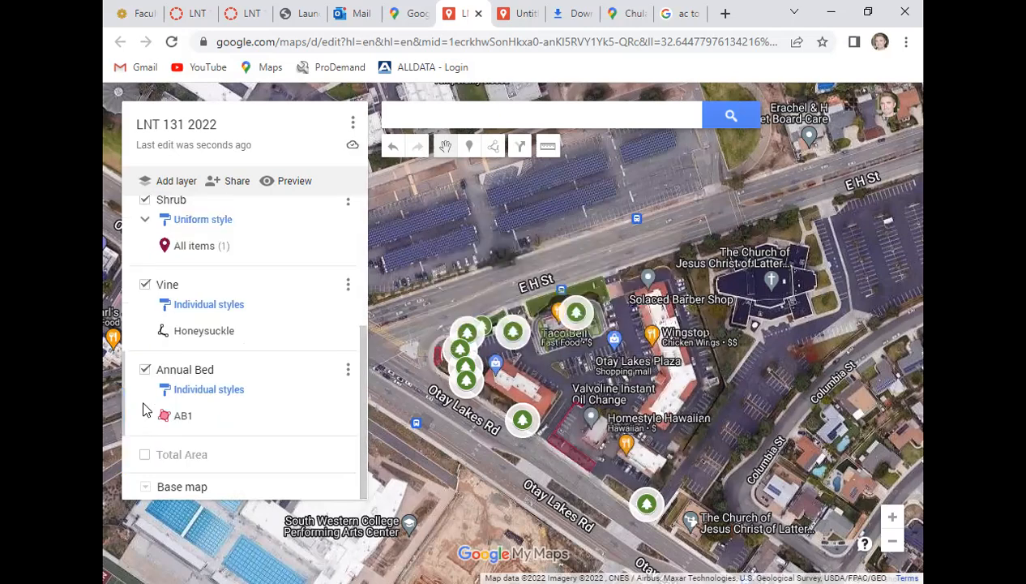
left_click(145, 456)
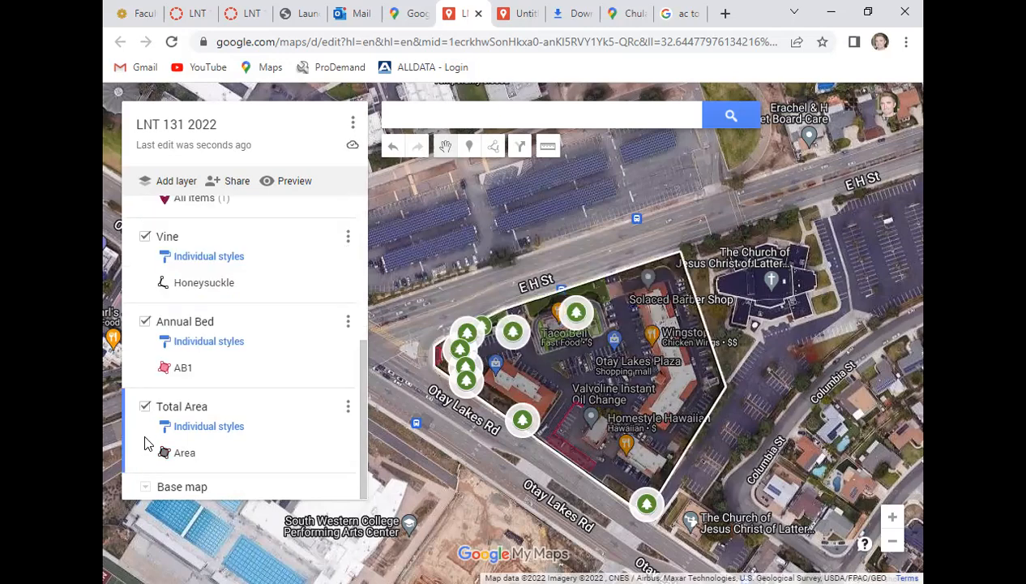
left_click(146, 408)
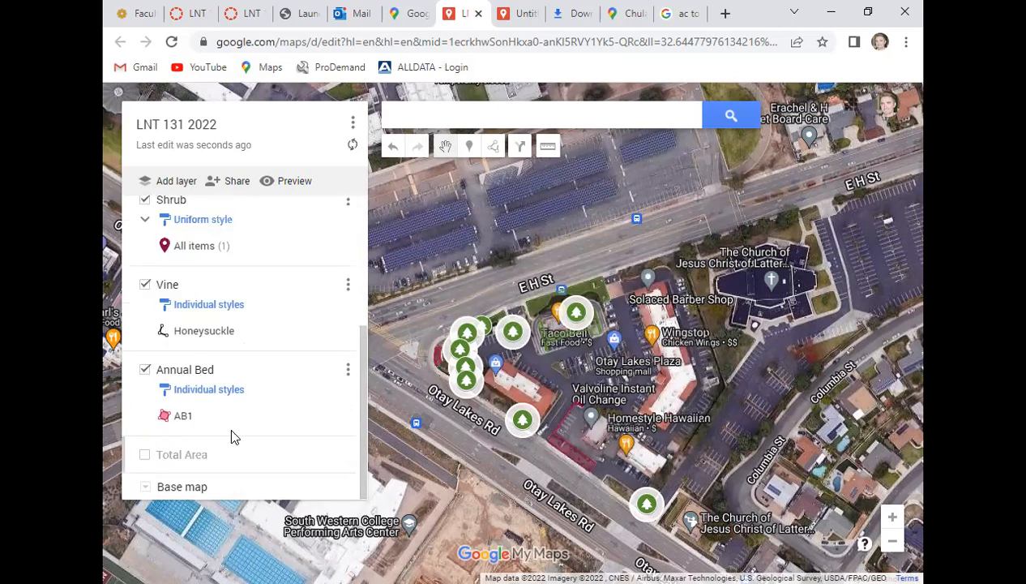
Add a new layer to the map and name it Mobilization.
scroll(235, 394, "up", 2)
scroll(222, 388, "up", 2)
scroll(222, 391, "down", 5)
left_click(164, 182)
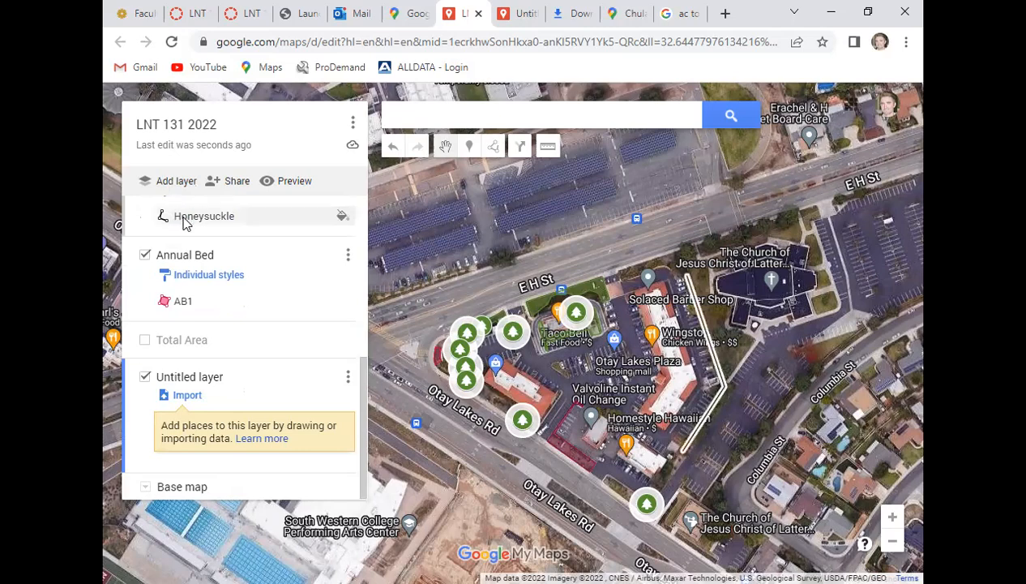
left_click(348, 377)
left_click(285, 405)
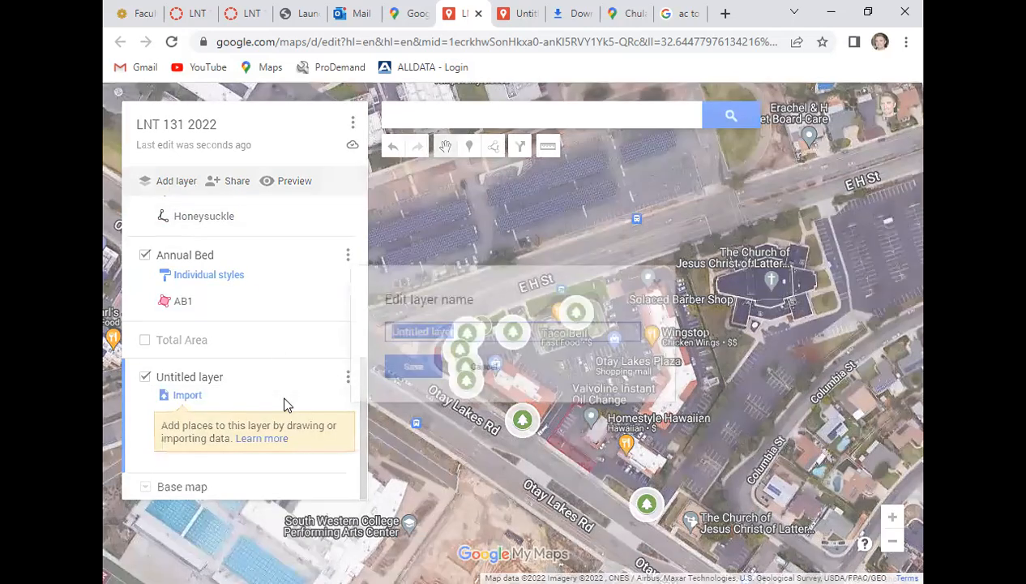
type("T")
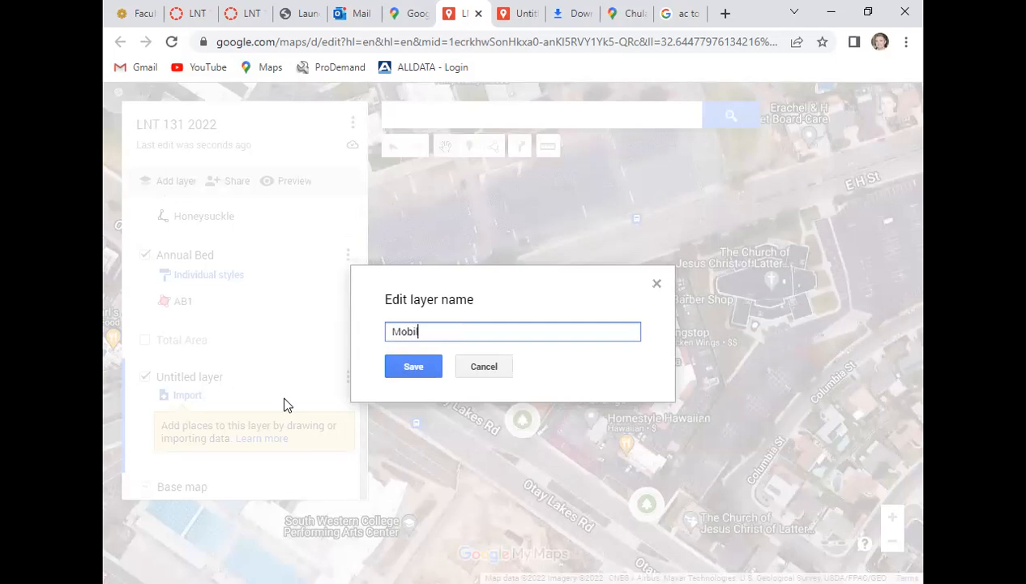
left_click(405, 365)
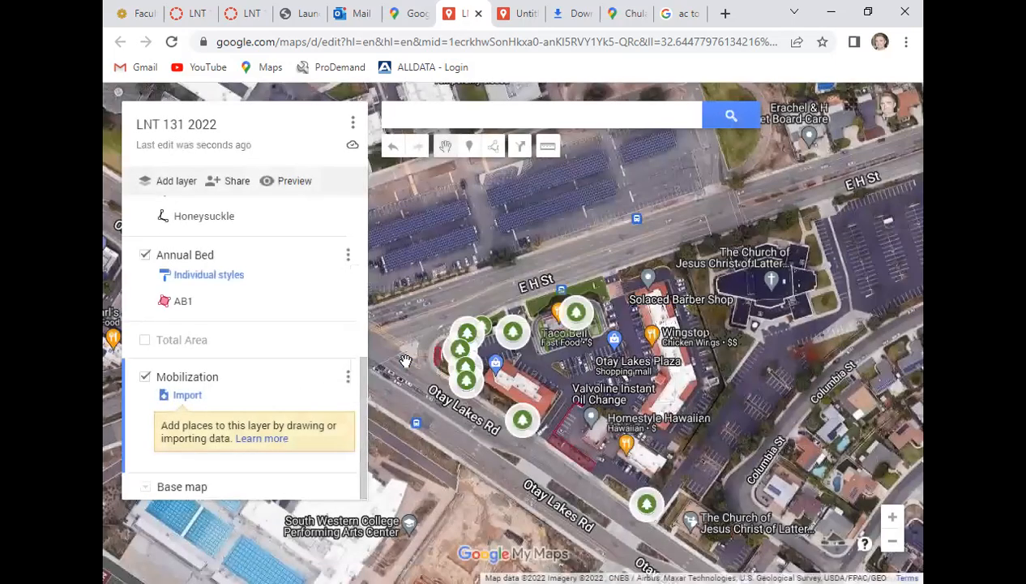
Start a driving route in its own layer and delete the empty Mobilization layer.
left_click(495, 147)
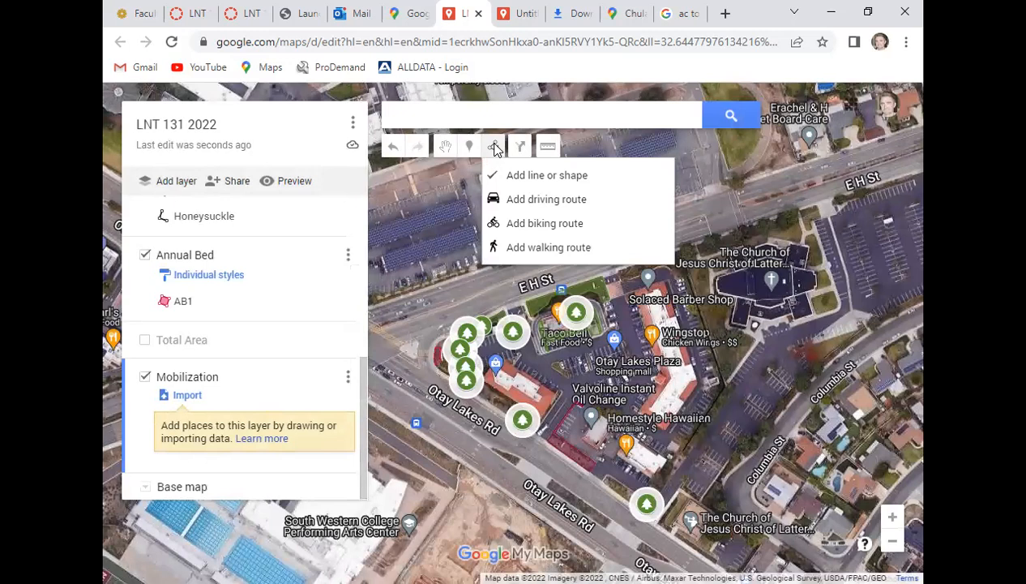
left_click(517, 201)
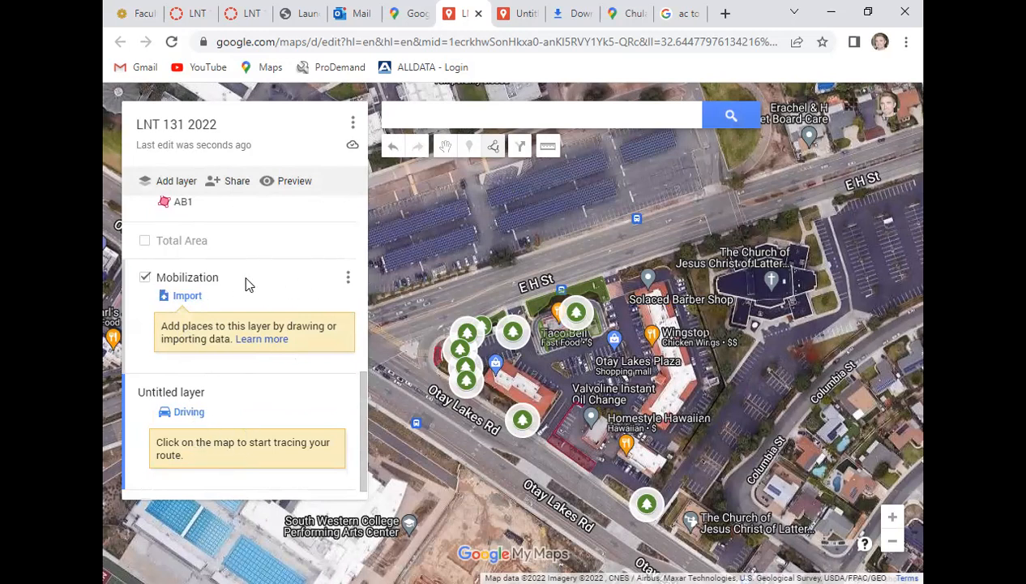
left_click(348, 277)
left_click(267, 328)
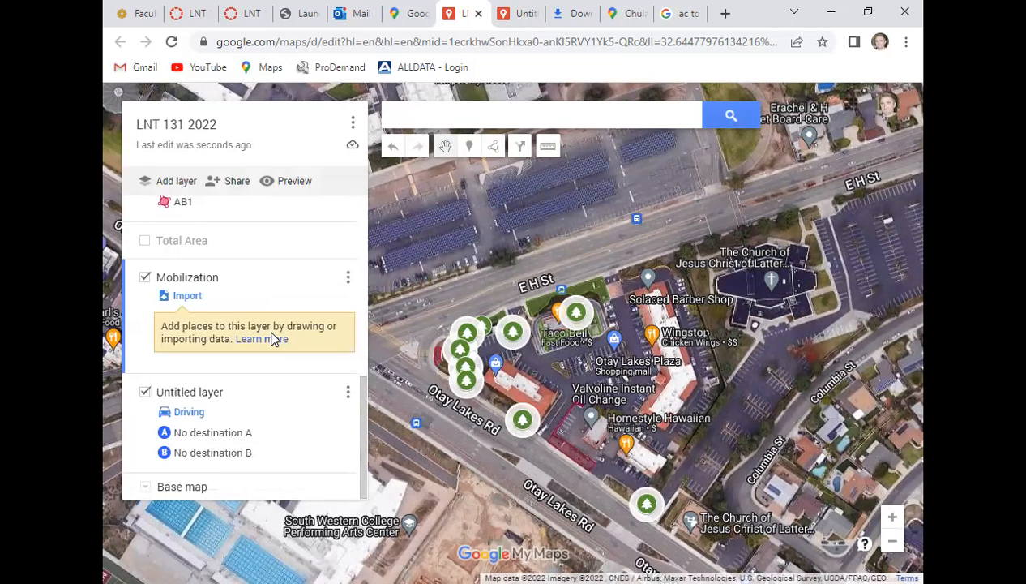
left_click(468, 350)
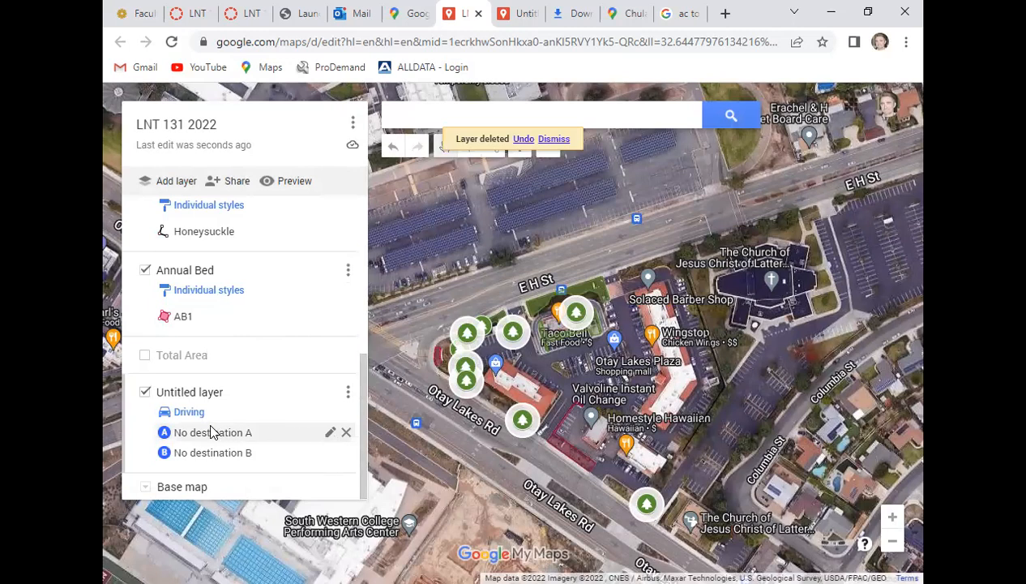
Try to set starting point A of the driving route at the shopping center on the map.
left_click(332, 434)
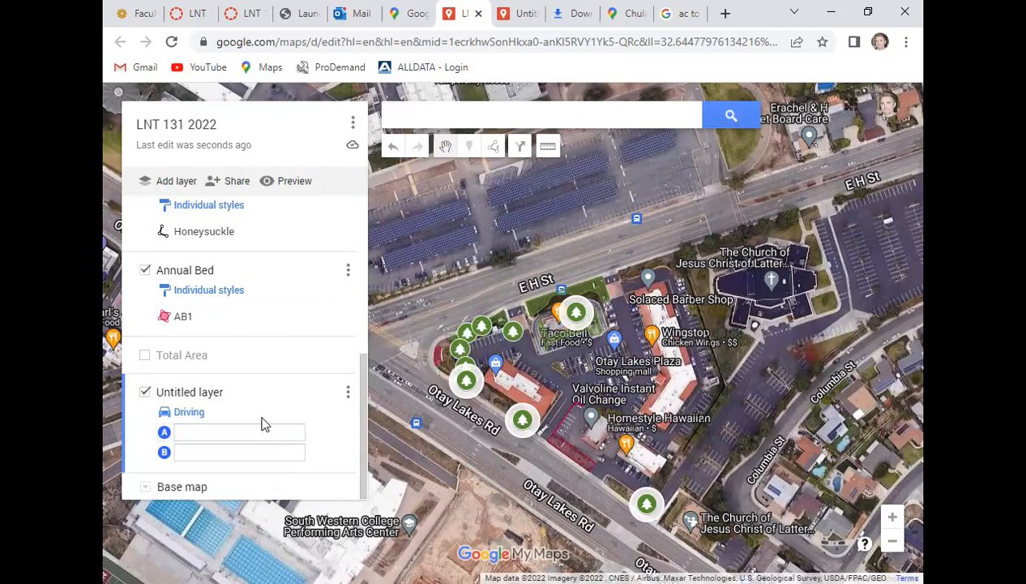
left_click(605, 261)
left_click(344, 435)
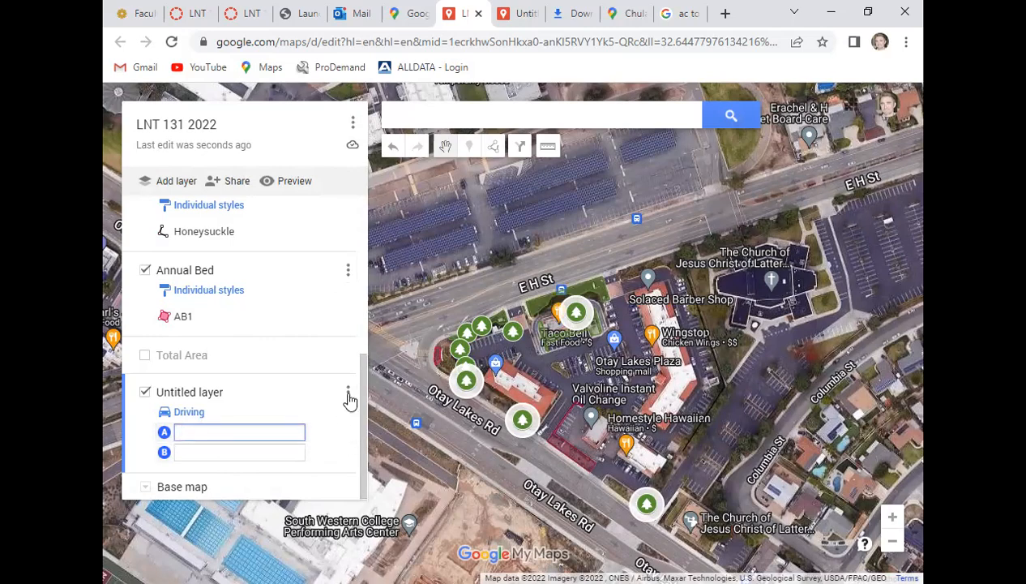
left_click(348, 395)
left_click(320, 392)
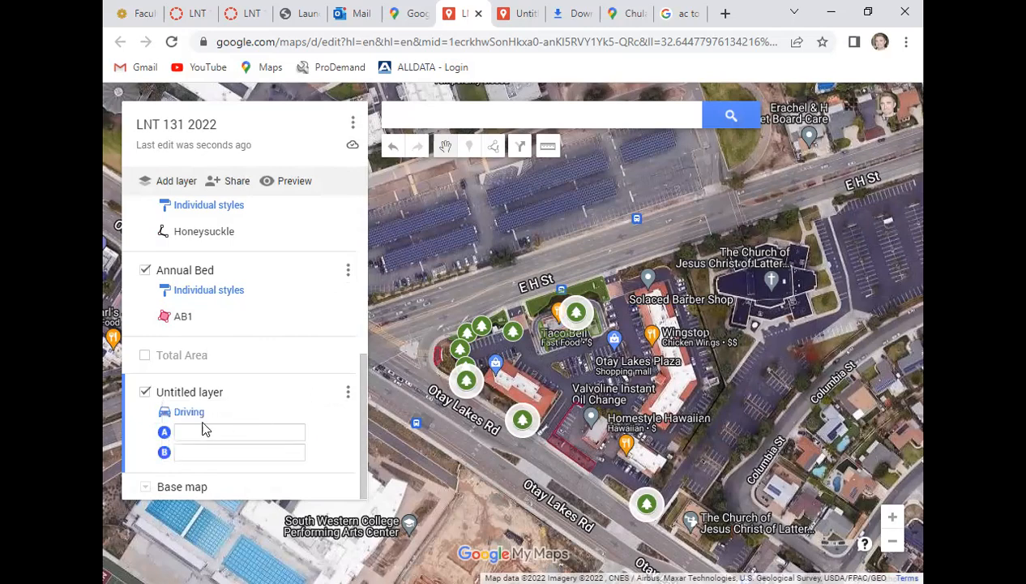
left_click(187, 415)
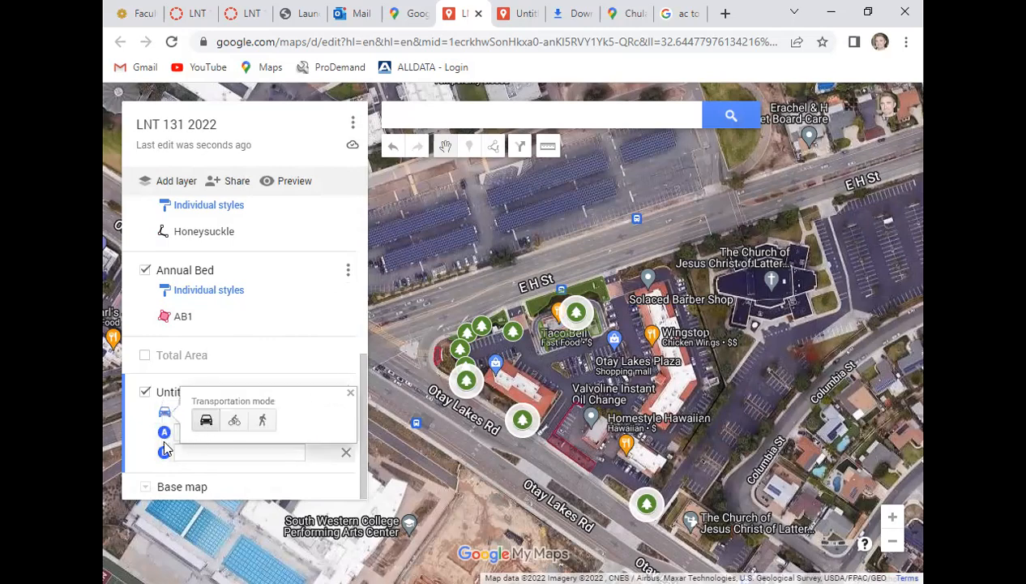
left_click(164, 437)
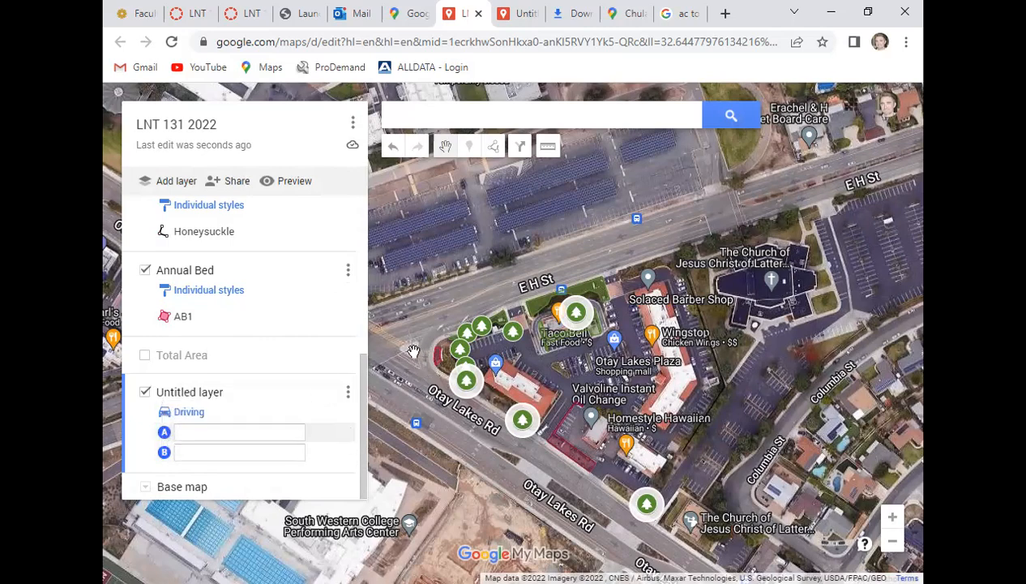
scroll(411, 357, "down", 2)
left_click_drag(411, 373, 490, 383)
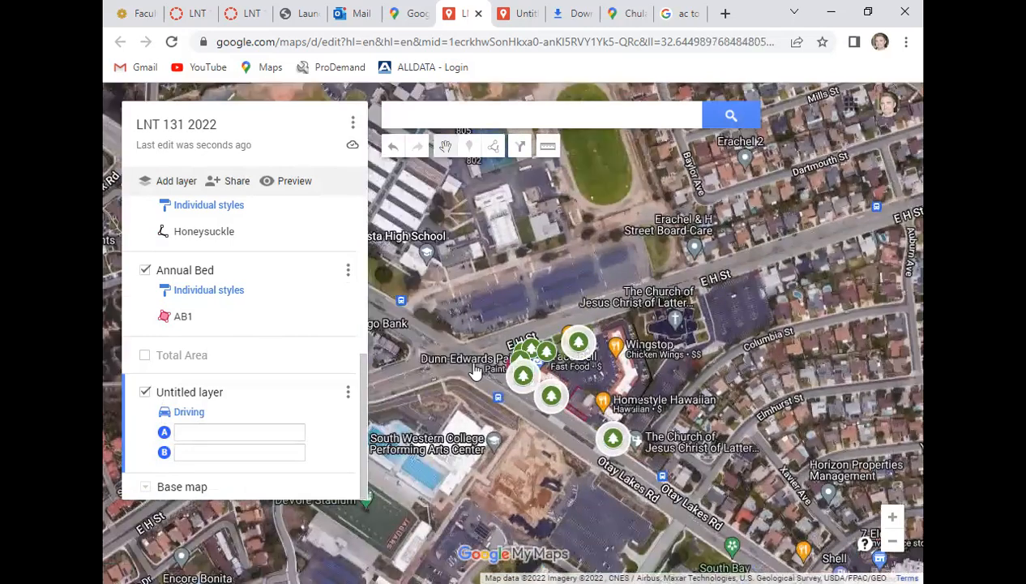
left_click(485, 368)
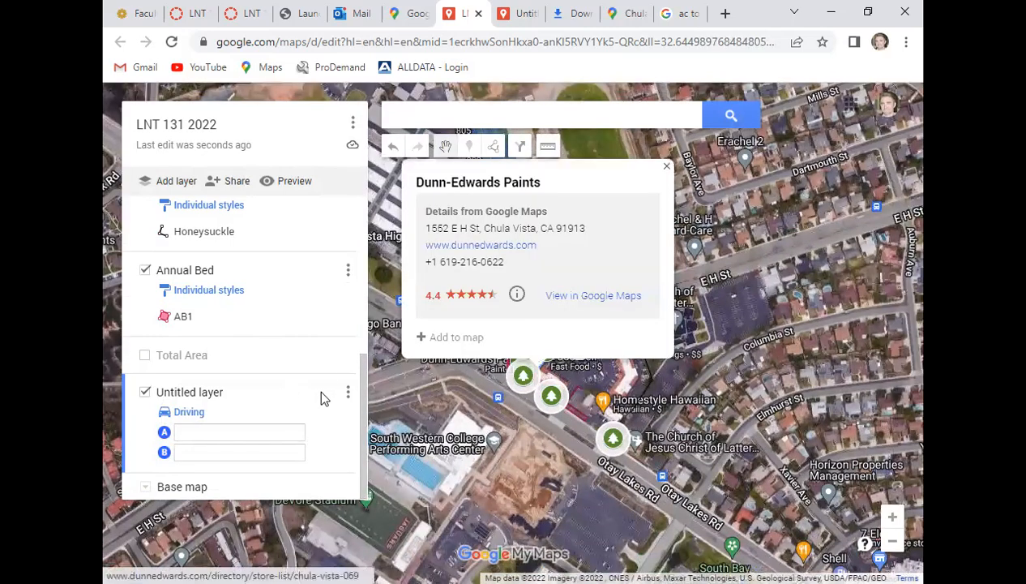
left_click(666, 168)
left_click(185, 434)
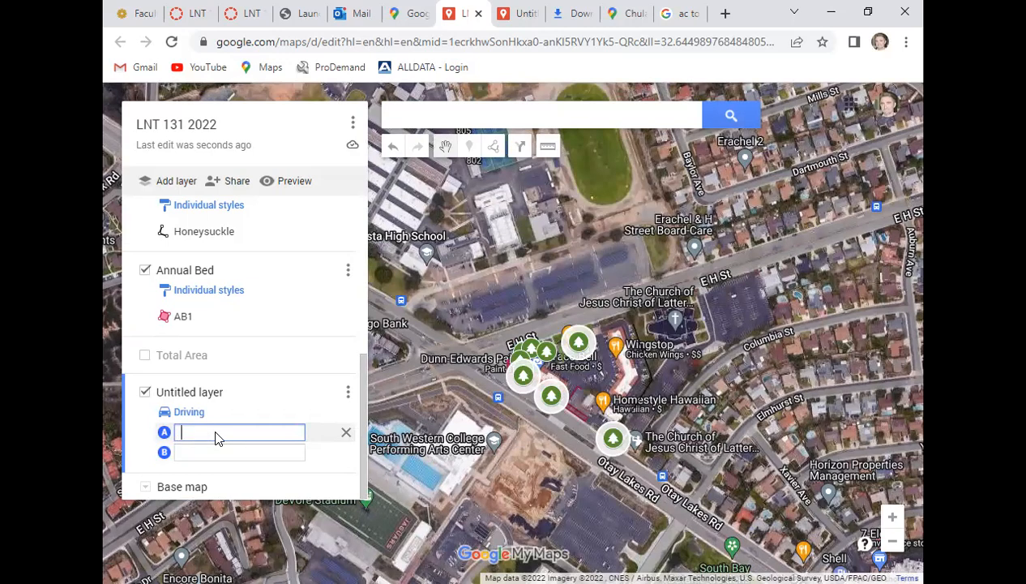
Delete the untitled driving route layer.
left_click(349, 393)
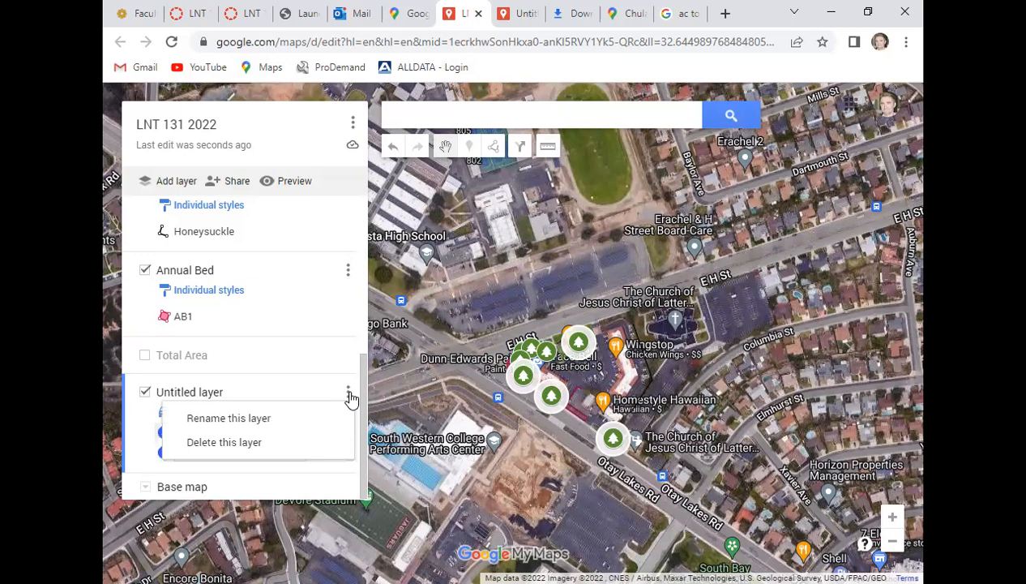
left_click(255, 443)
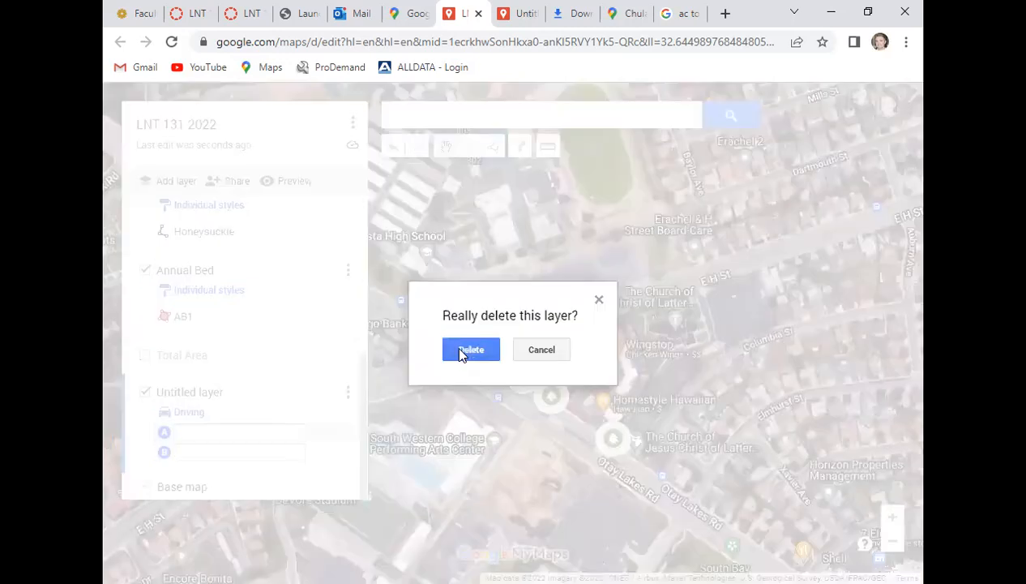
left_click(462, 353)
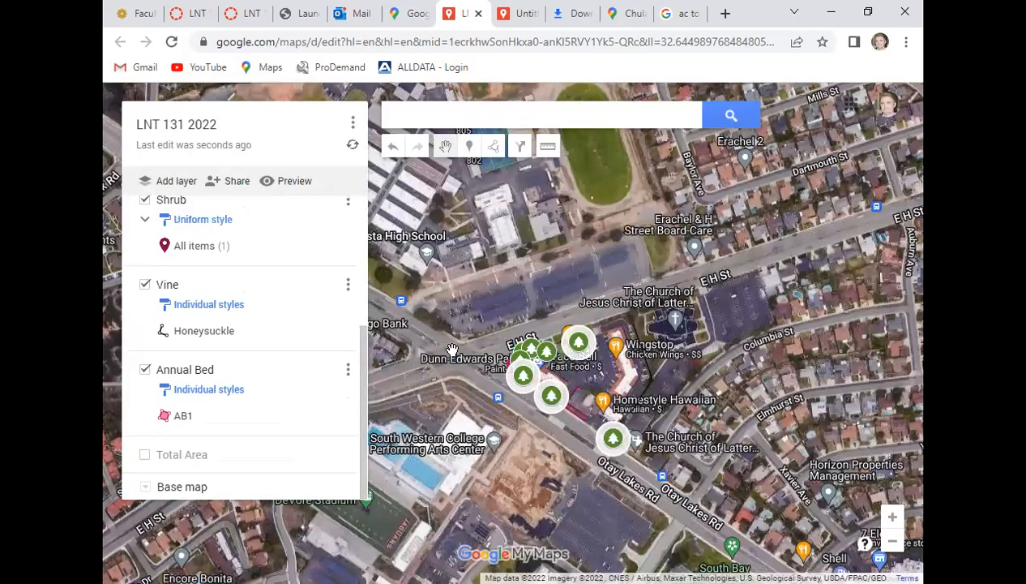
Start a new driving route in its own layer with empty A and B stops.
left_click(505, 150)
left_click(503, 199)
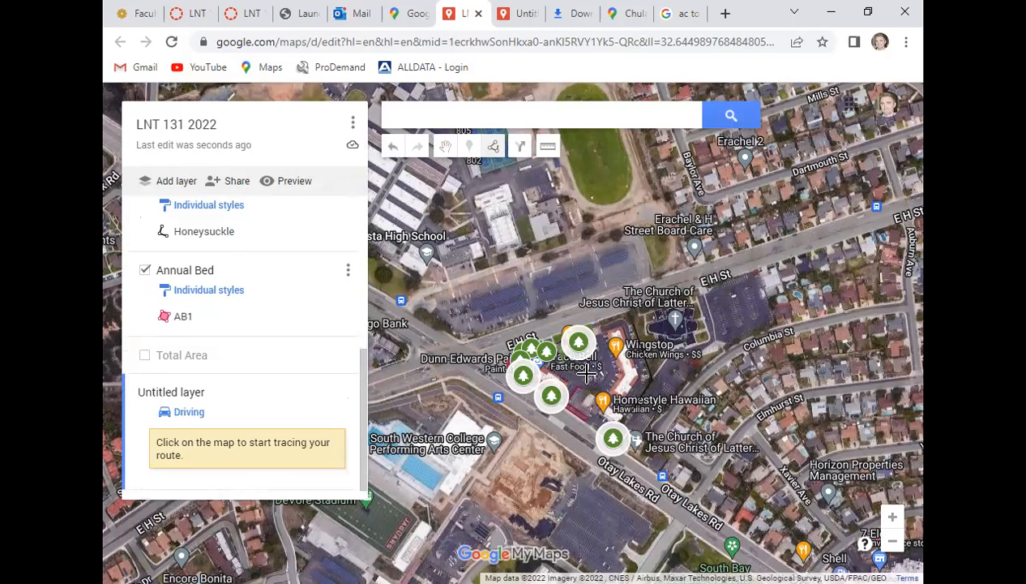
scroll(587, 377, "down", 2)
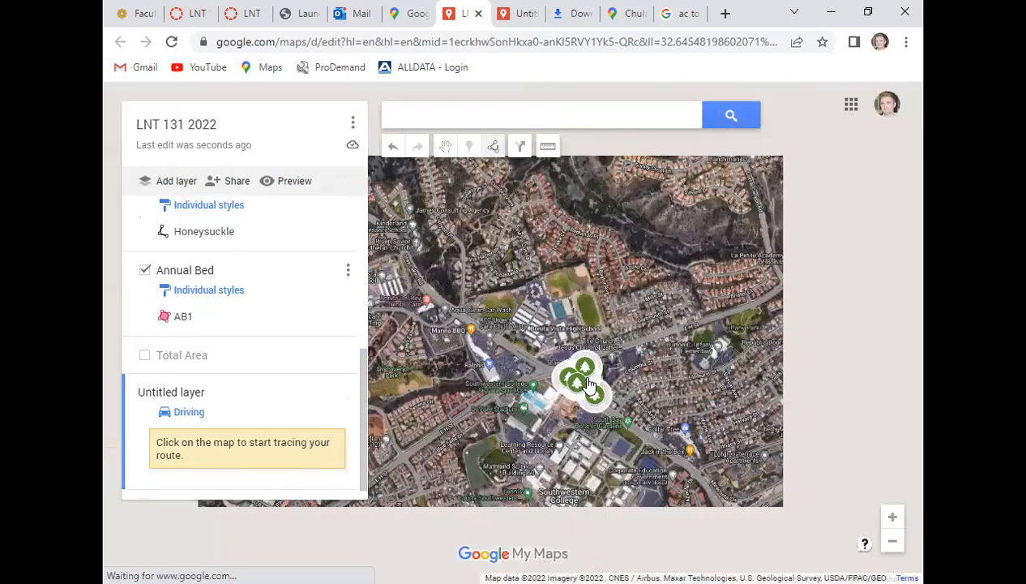
scroll(589, 378, "down", 2)
left_click(590, 379)
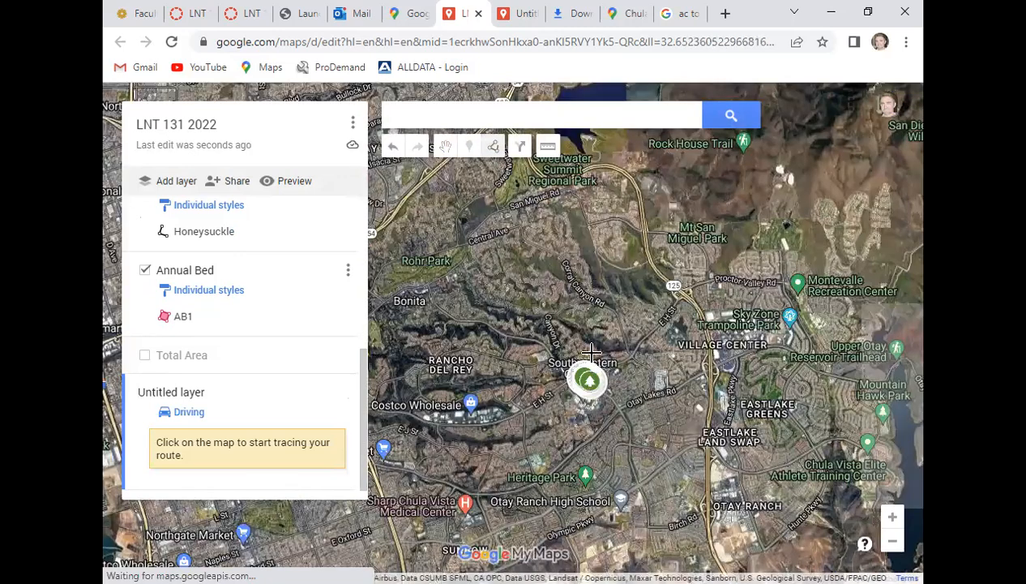
Search the map for "otay landfill" and select Republic Services Otay Landfill and Compost Facility.
left_click(584, 119)
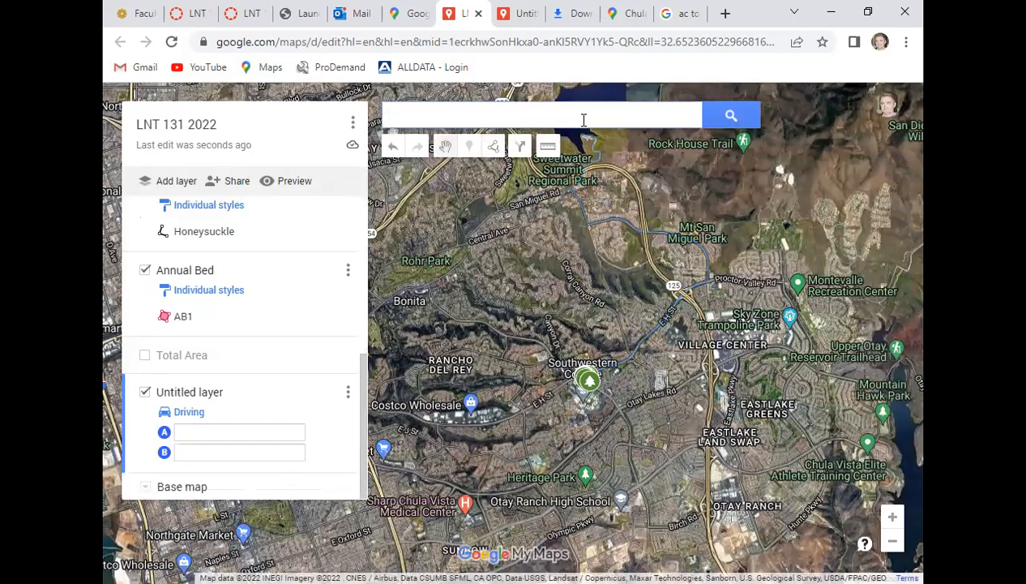
type("otay")
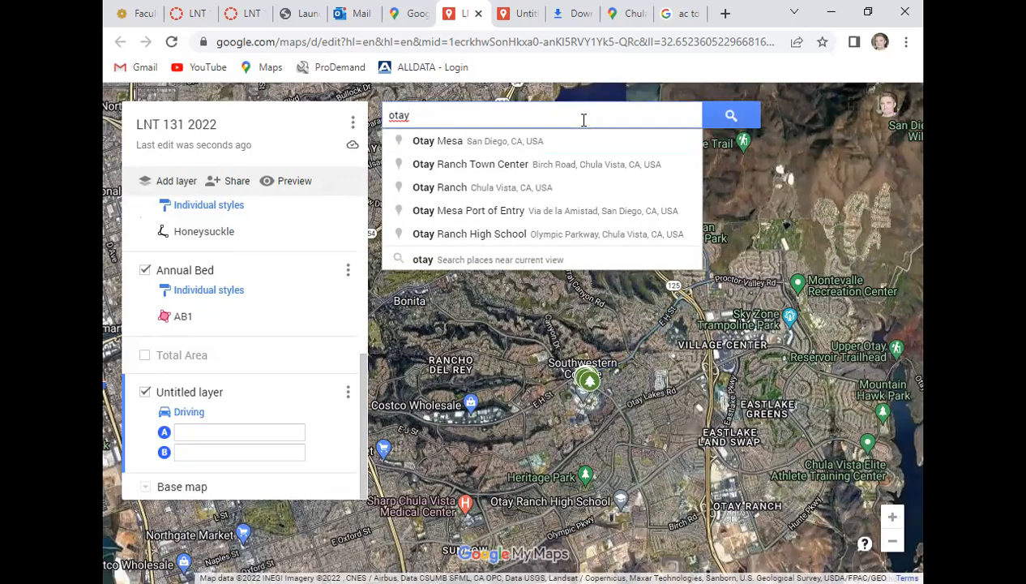
type(" landfill")
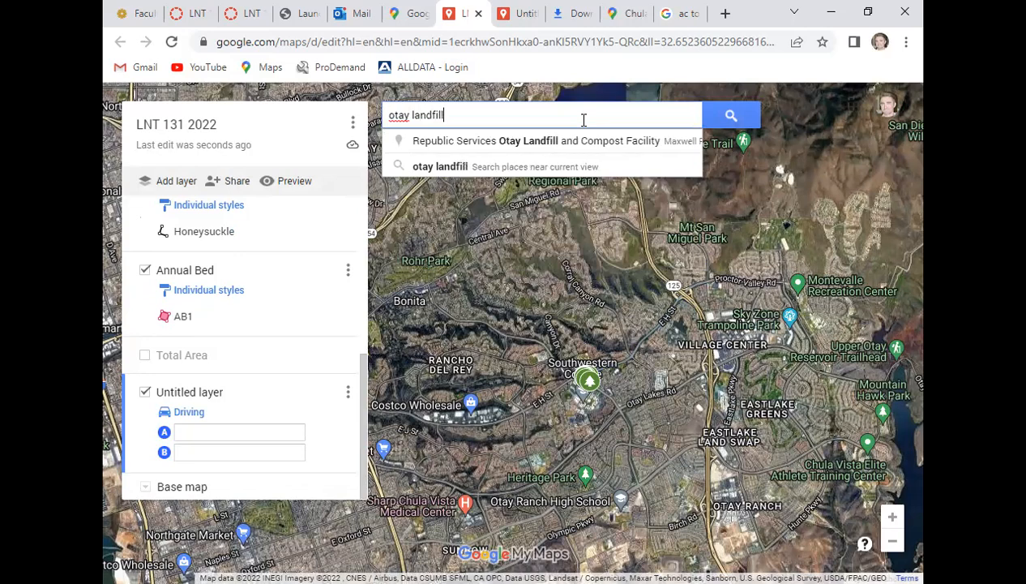
left_click(552, 142)
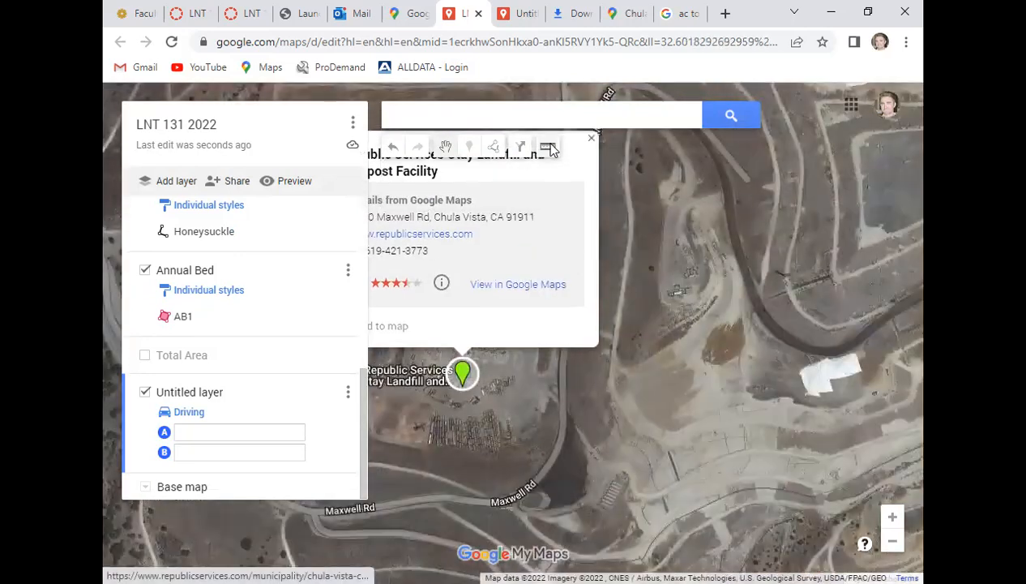
Set starting point A of the driving route to the Republic Services Otay Landfill marker on the map.
left_click(434, 389)
scroll(431, 397, "down", 2)
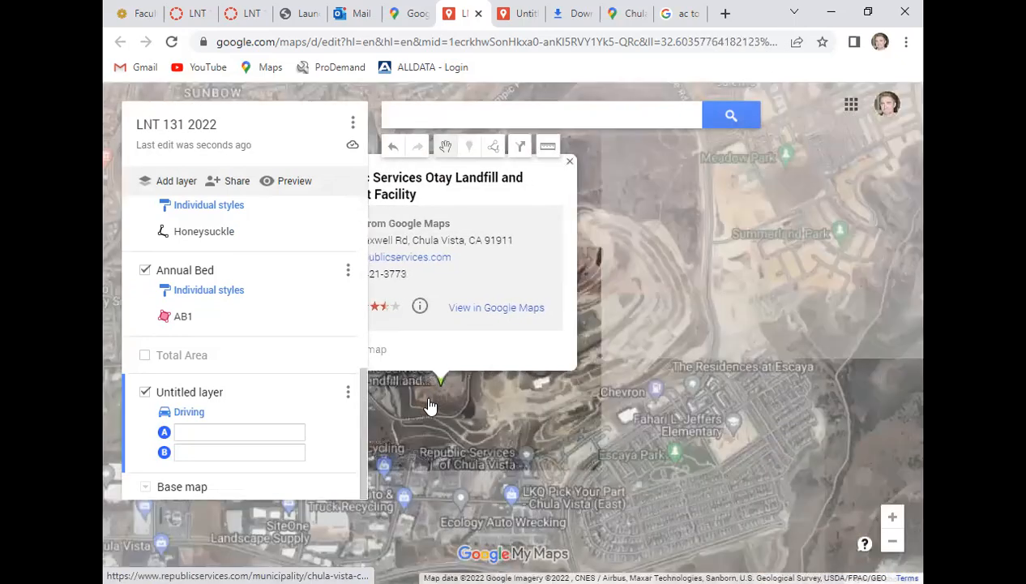
left_click_drag(428, 400, 570, 400)
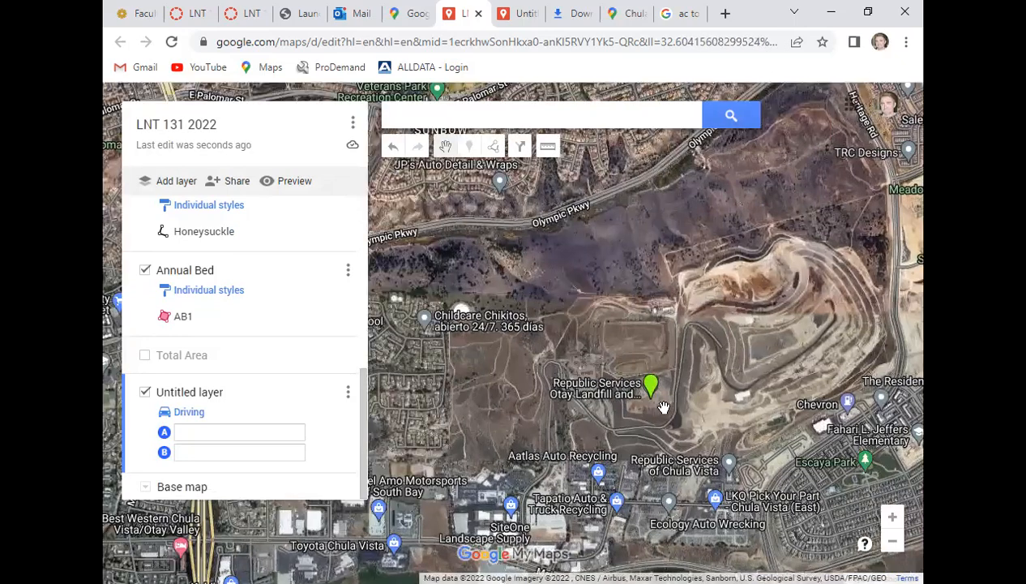
left_click(654, 392)
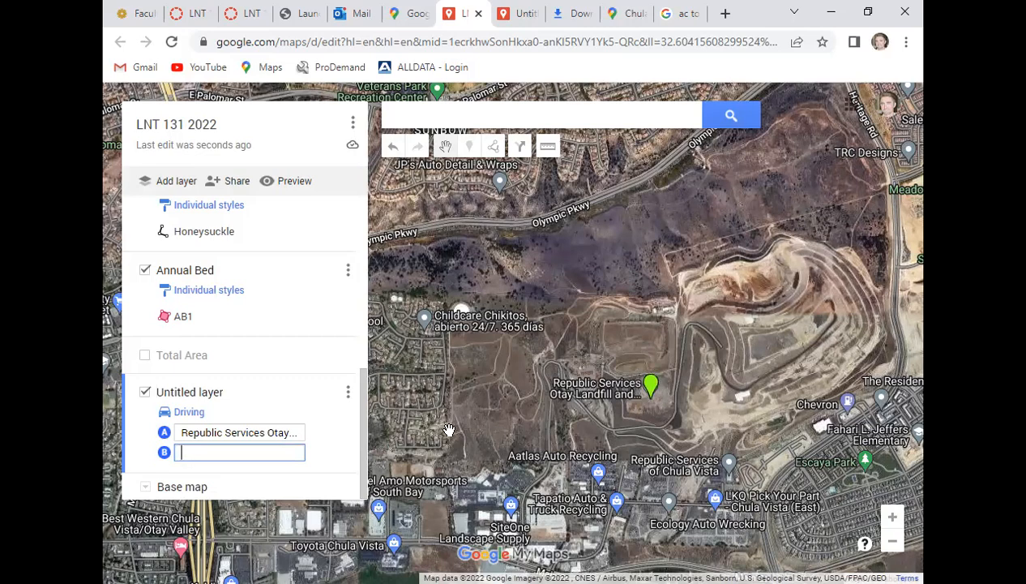
Try to set destination B of the driving route by picking Otay Lakes Plaza on the map.
left_click_drag(437, 425, 732, 423)
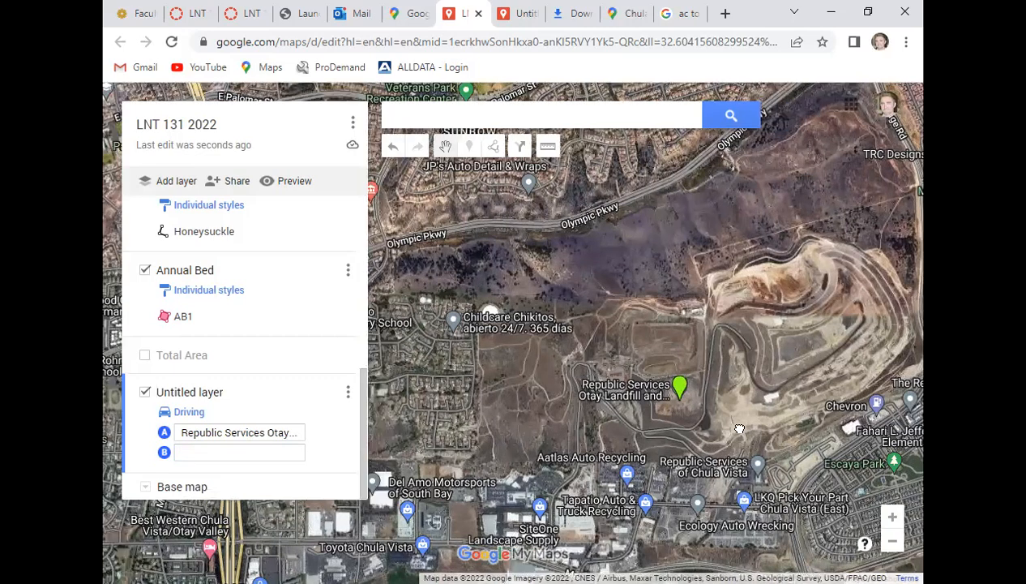
scroll(559, 400, "down", 1)
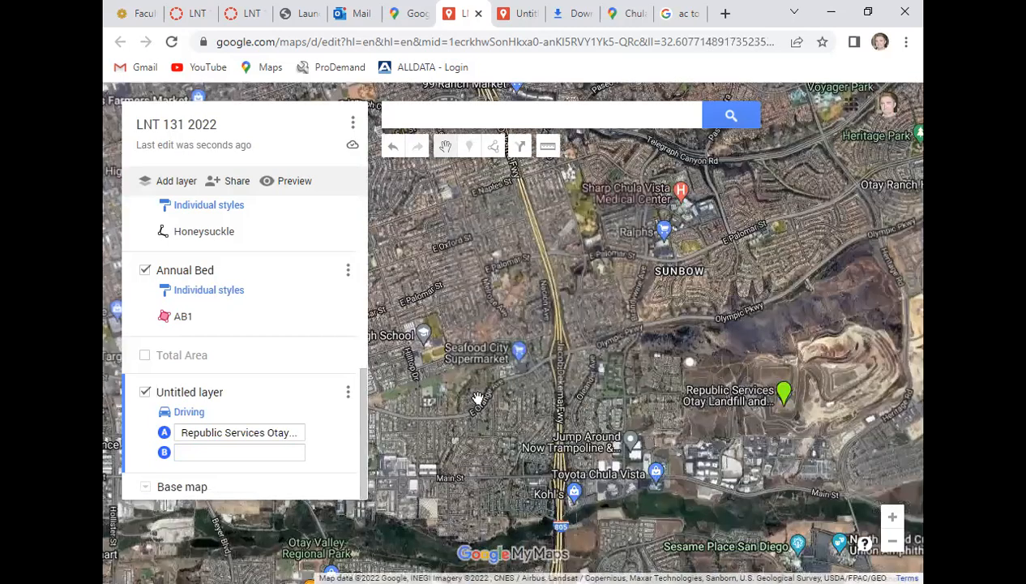
left_click_drag(624, 472, 632, 483)
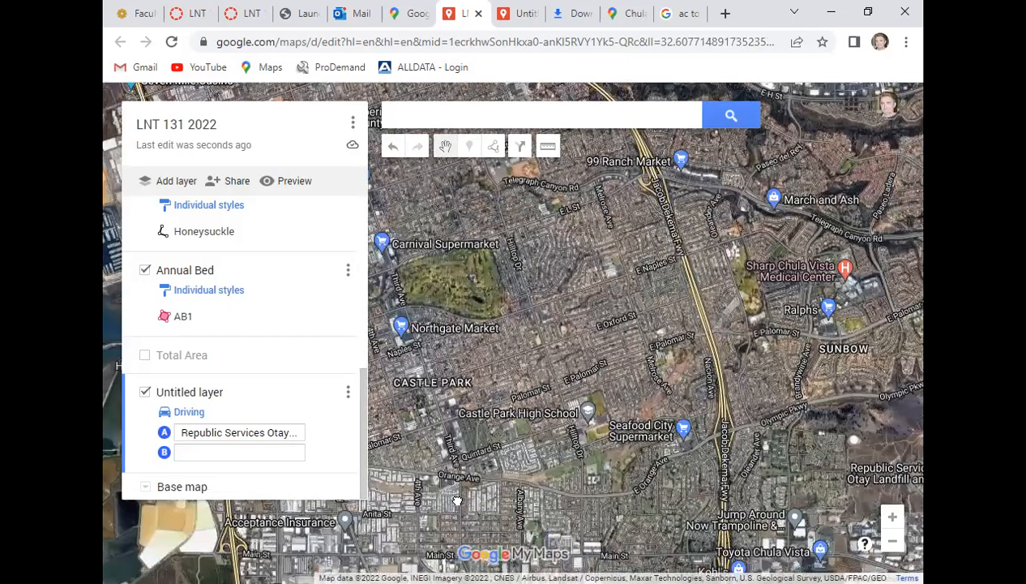
left_click_drag(410, 511, 527, 529)
left_click_drag(483, 342, 461, 345)
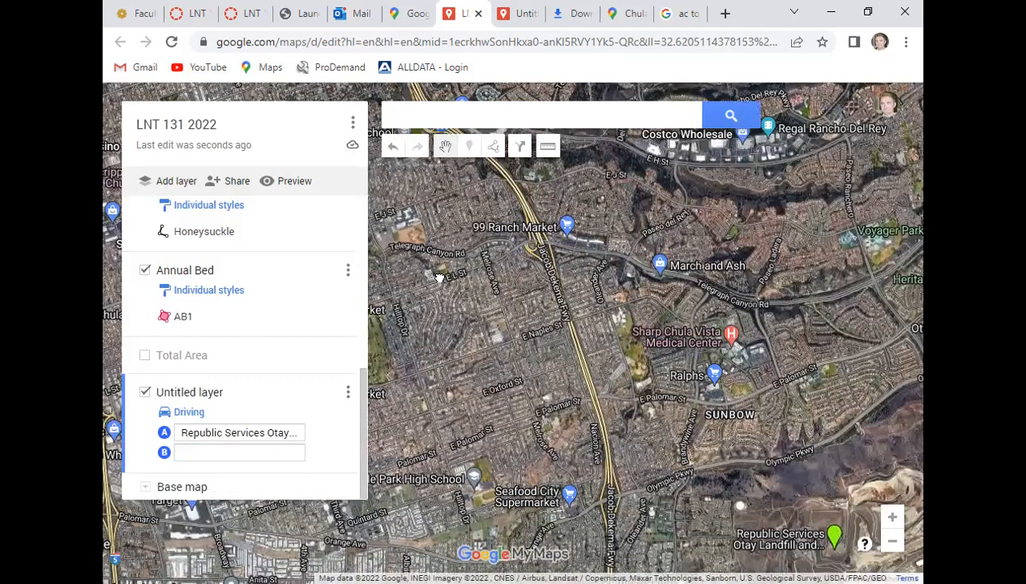
left_click_drag(382, 371, 349, 470)
left_click_drag(717, 208, 618, 357)
scroll(593, 315, "up", 1)
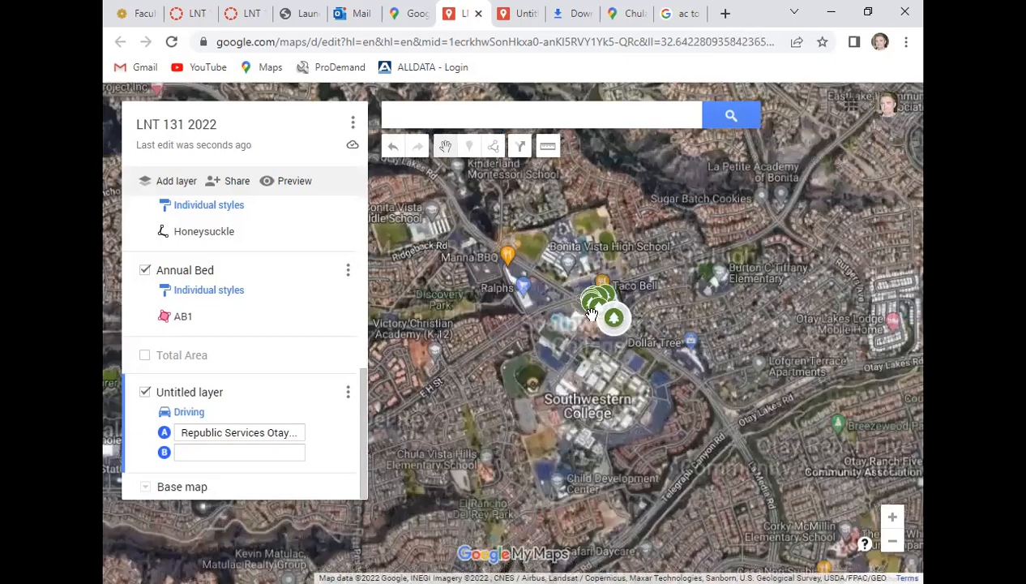
scroll(616, 294, "up", 2)
scroll(597, 234, "up", 1)
mouse_move(597, 234)
left_mouse_down()
mouse_move(681, 347)
mouse_move(728, 374)
left_mouse_up()
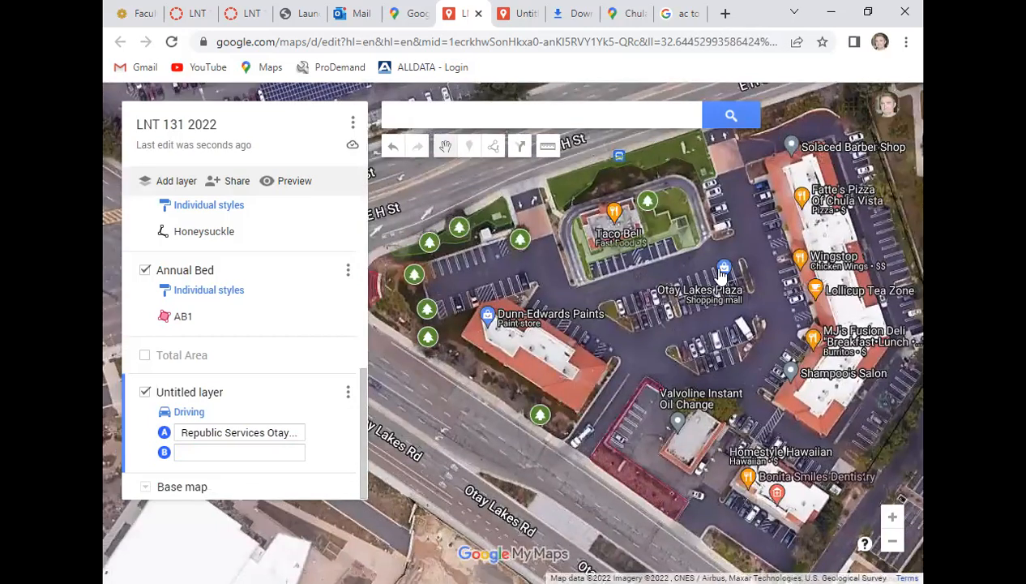
left_click(726, 270)
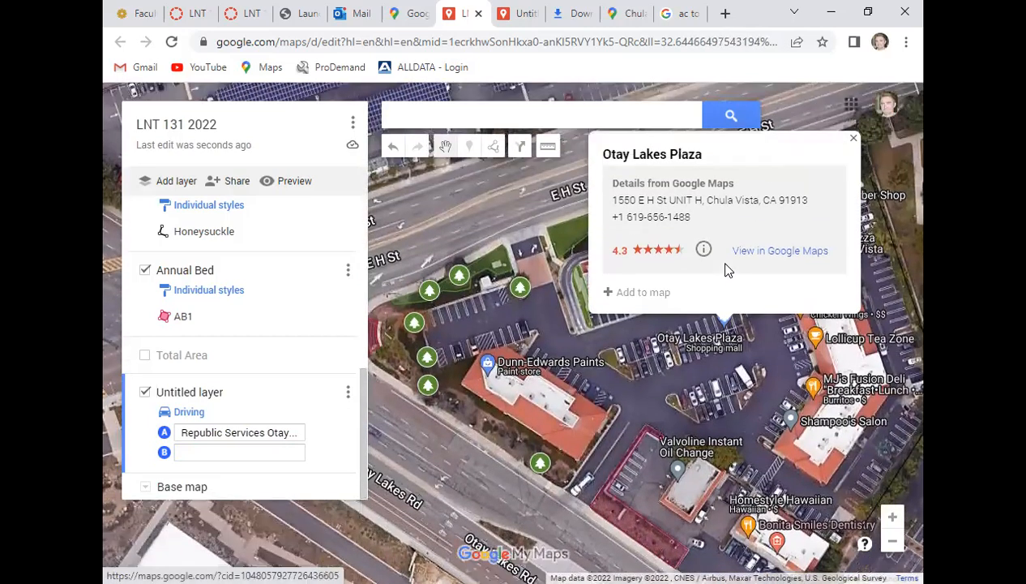
left_click(242, 451)
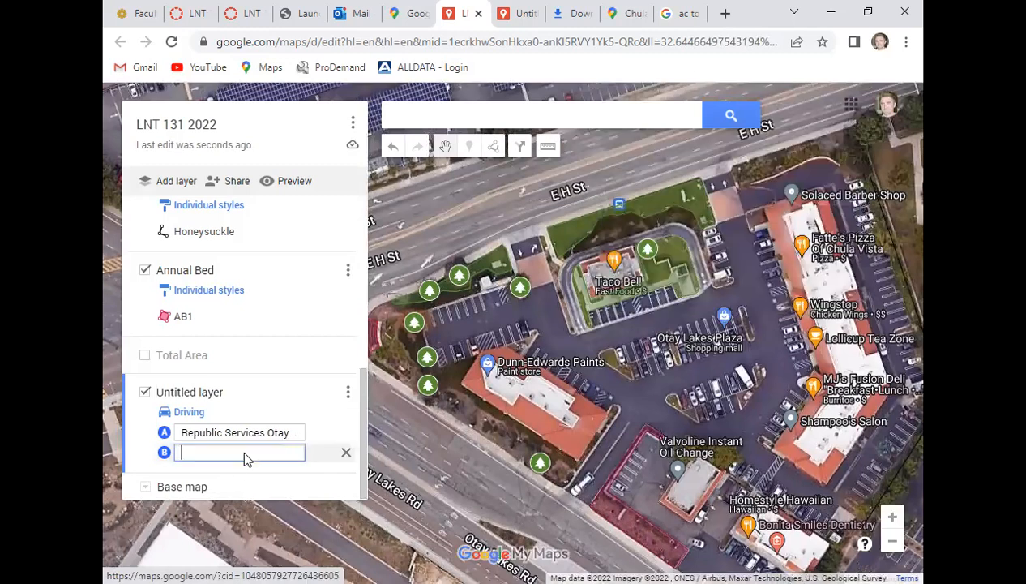
left_click(725, 321)
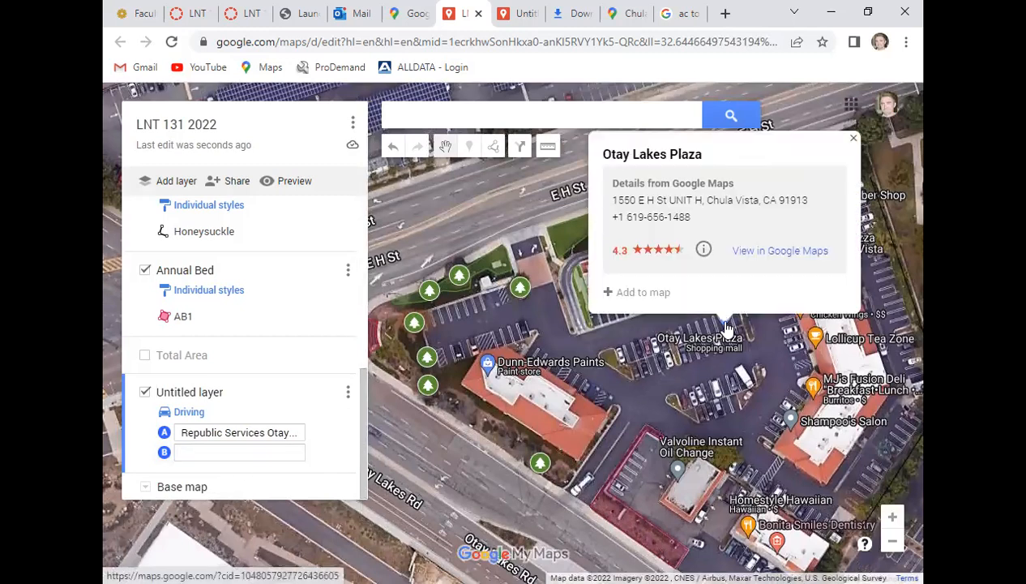
Set destination B of the route by entering "otay lakes" and choosing the suggested Otay Lakes Plaza.
left_click(268, 459)
type("otay ")
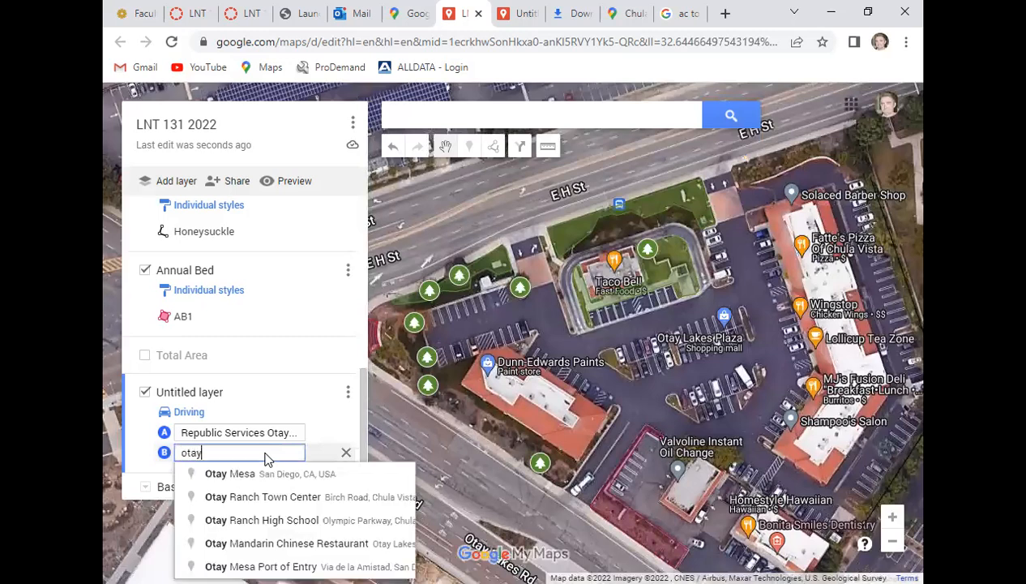
type("lakes")
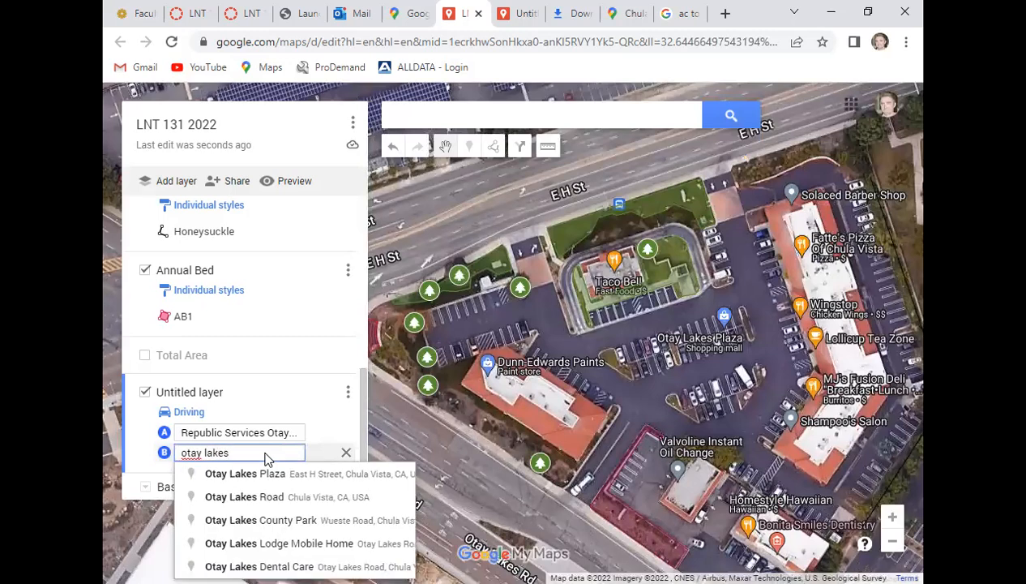
left_click(267, 471)
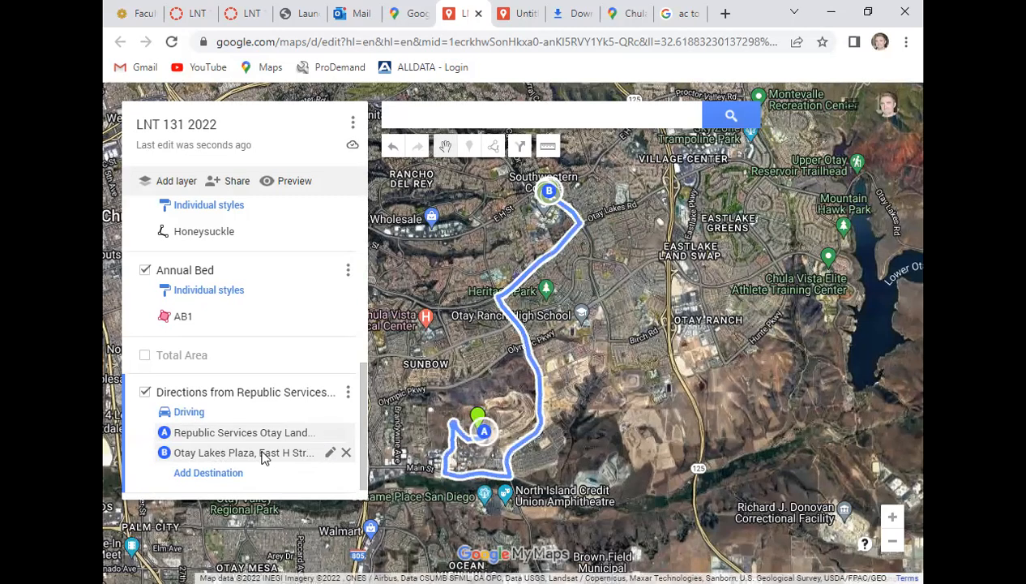
Add Republic Services Otay Landfill as the final destination and remove the first landfill stop so the route starts at Otay Lakes Plaza.
left_click(227, 472)
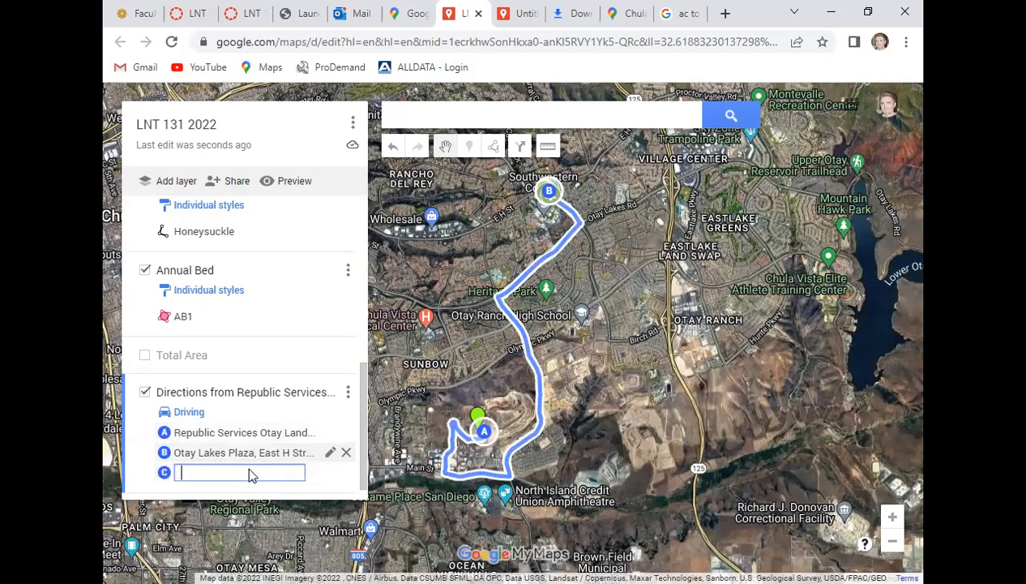
type("rep")
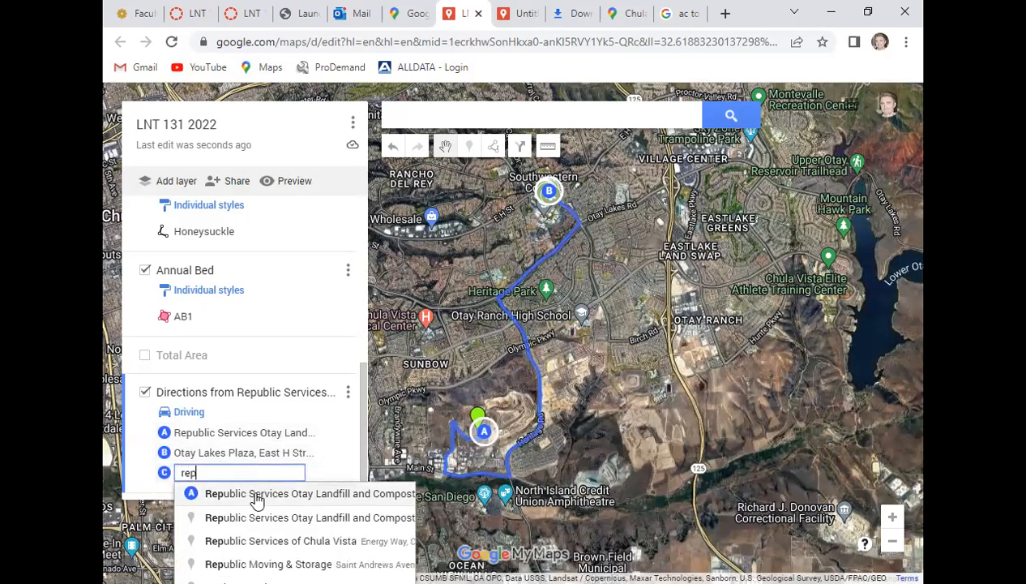
left_click(256, 496)
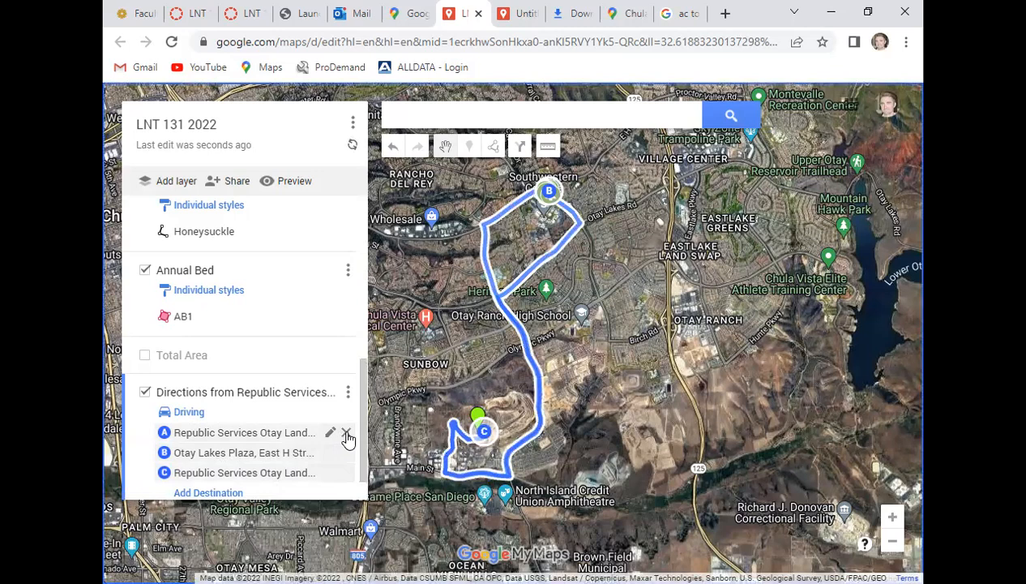
left_click(346, 433)
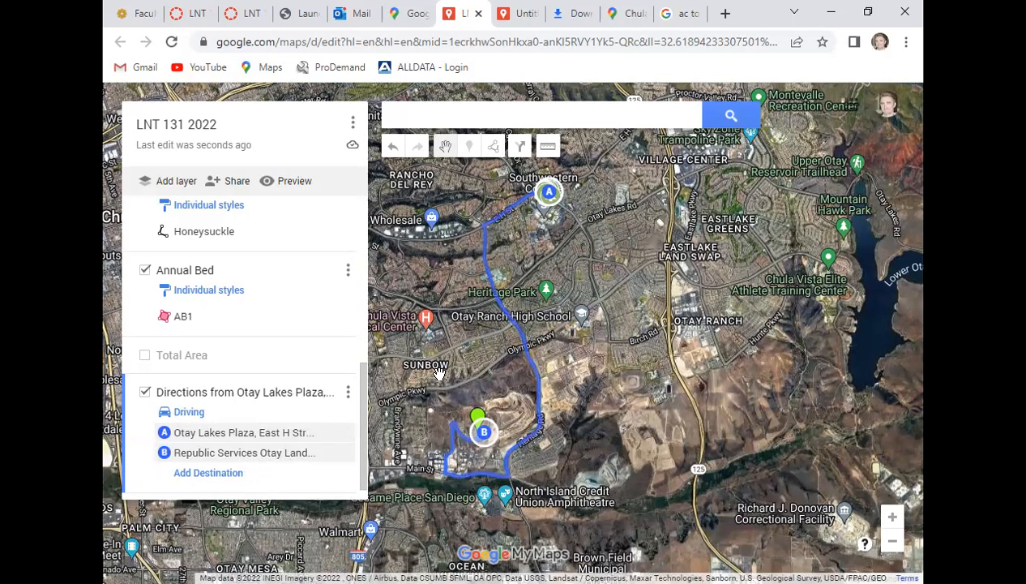
scroll(439, 372, "down", 1)
scroll(413, 391, "down", 1)
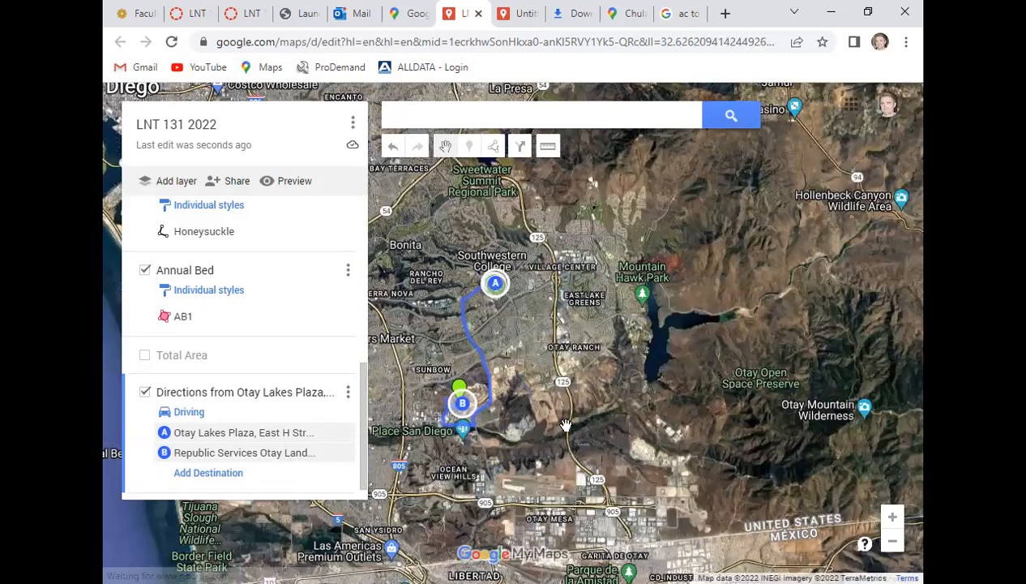
left_click_drag(396, 365, 565, 424)
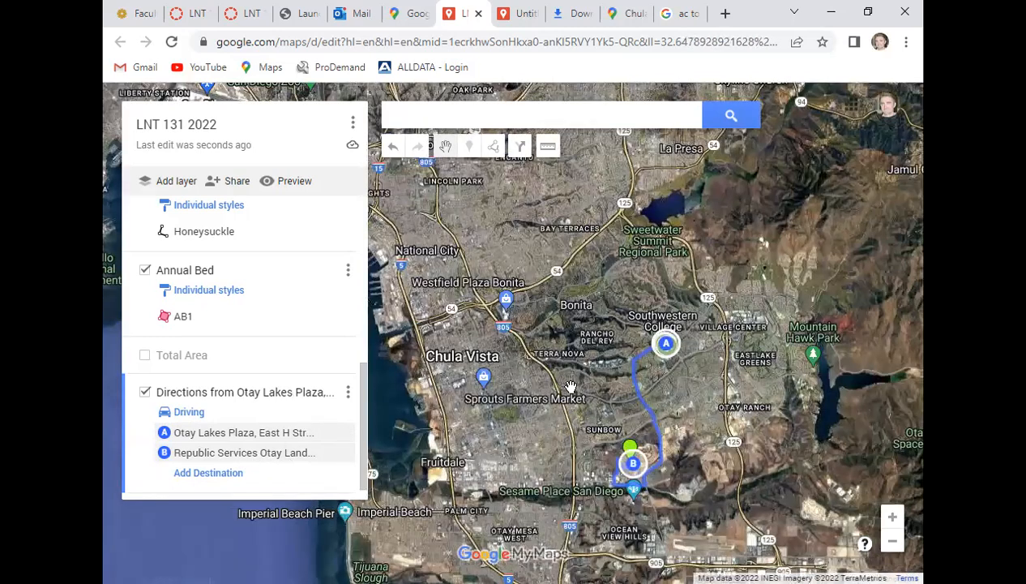
mouse_move(572, 409)
left_mouse_down()
mouse_move(659, 424)
mouse_move(636, 533)
left_mouse_up()
scroll(594, 421, "down", 2)
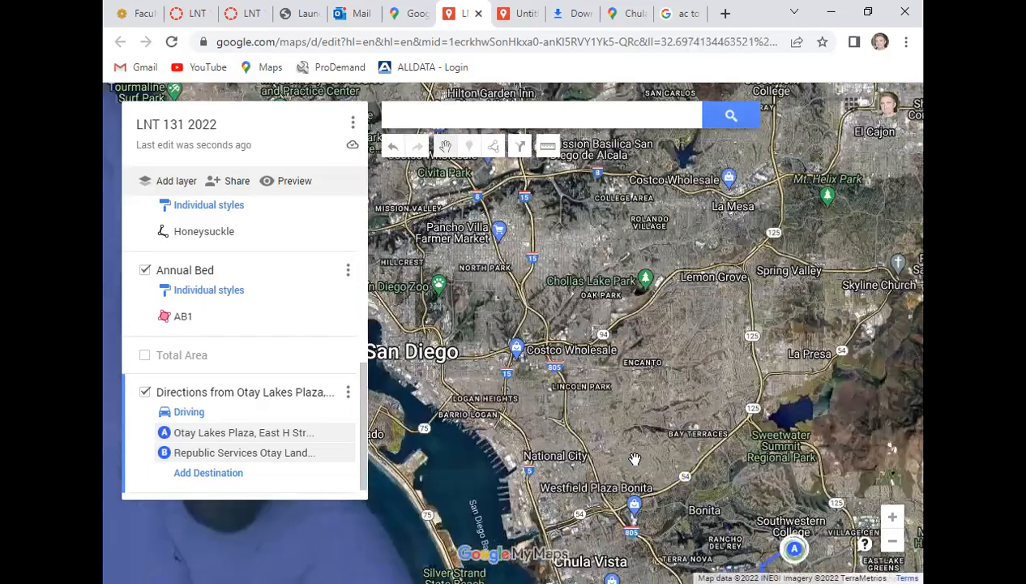
scroll(543, 349, "up", 2)
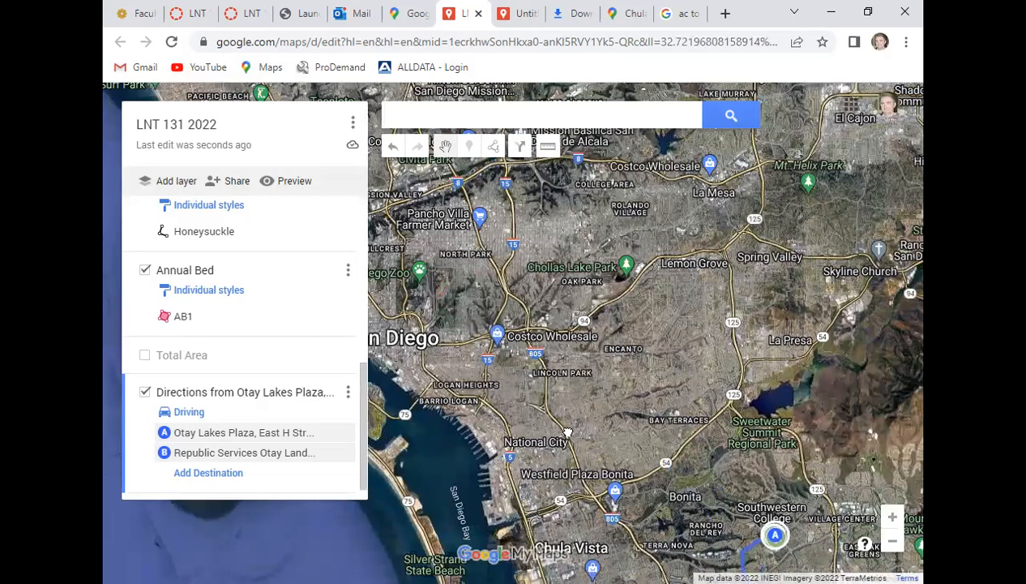
left_click_drag(587, 468, 535, 375)
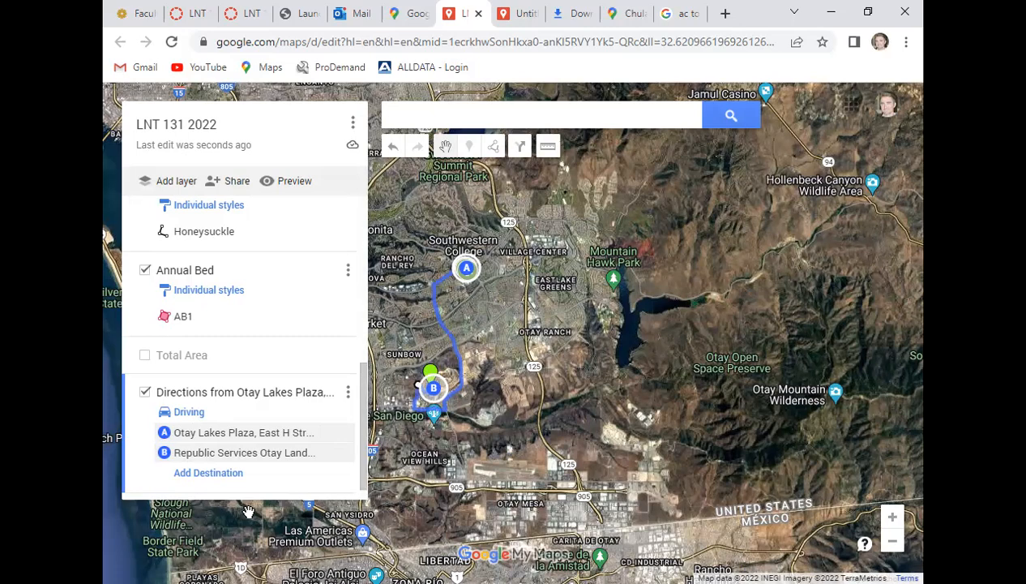
Open the step-by-step directions of the Otay Lakes Plaza route and review the driving distance, time and turns.
left_click(348, 393)
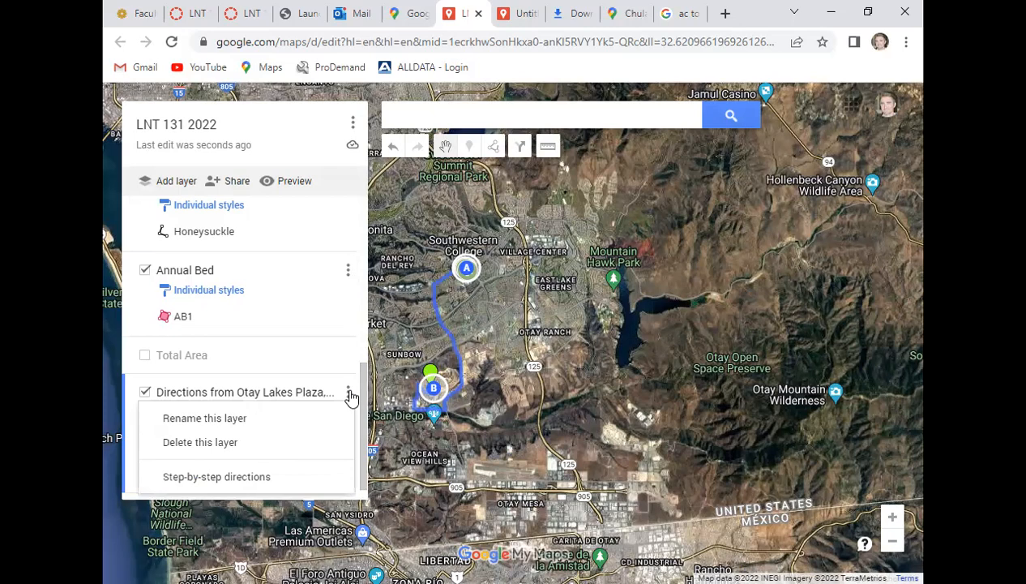
left_click(237, 476)
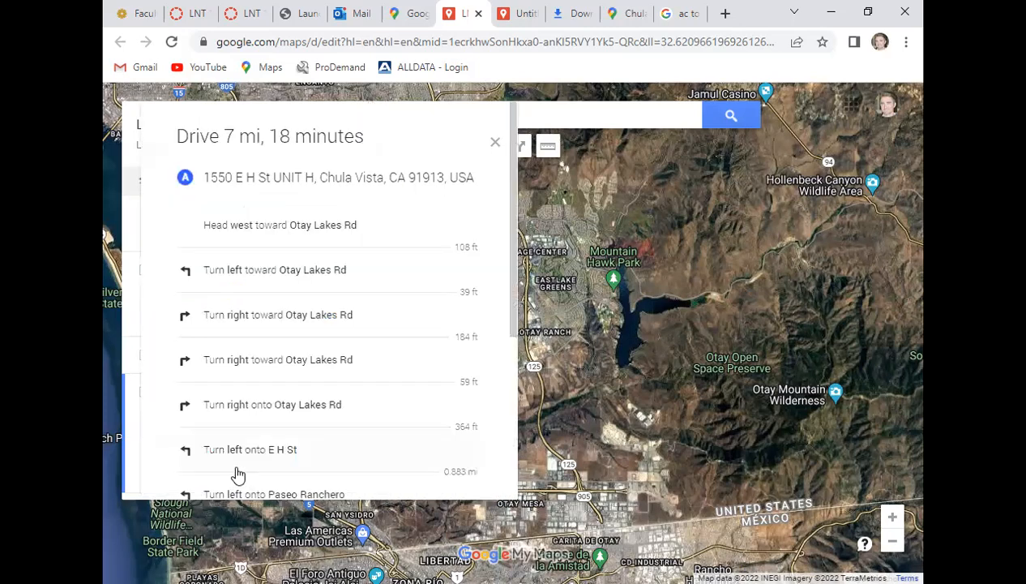
scroll(307, 325, "down", 3)
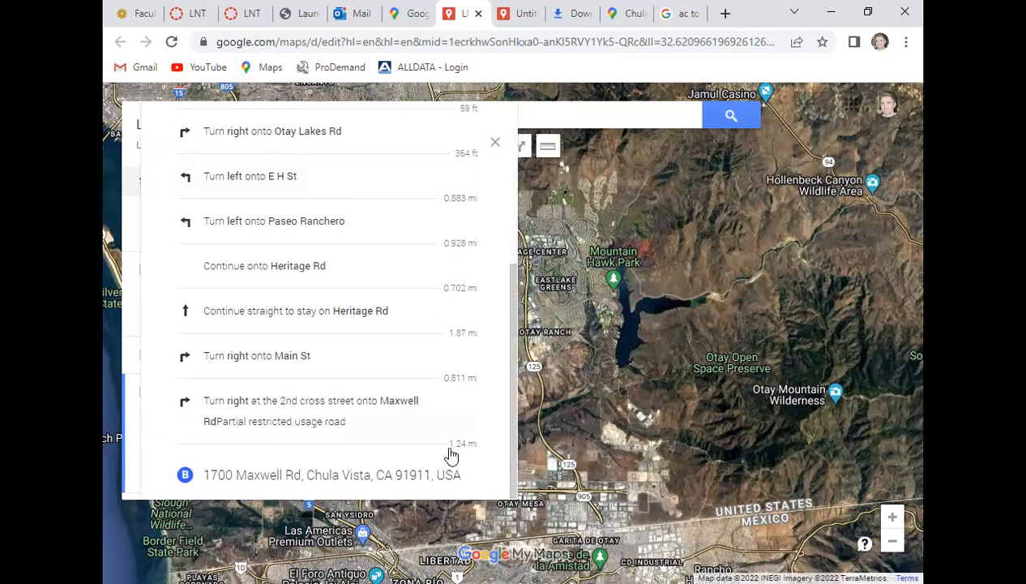
scroll(426, 447, "up", 5)
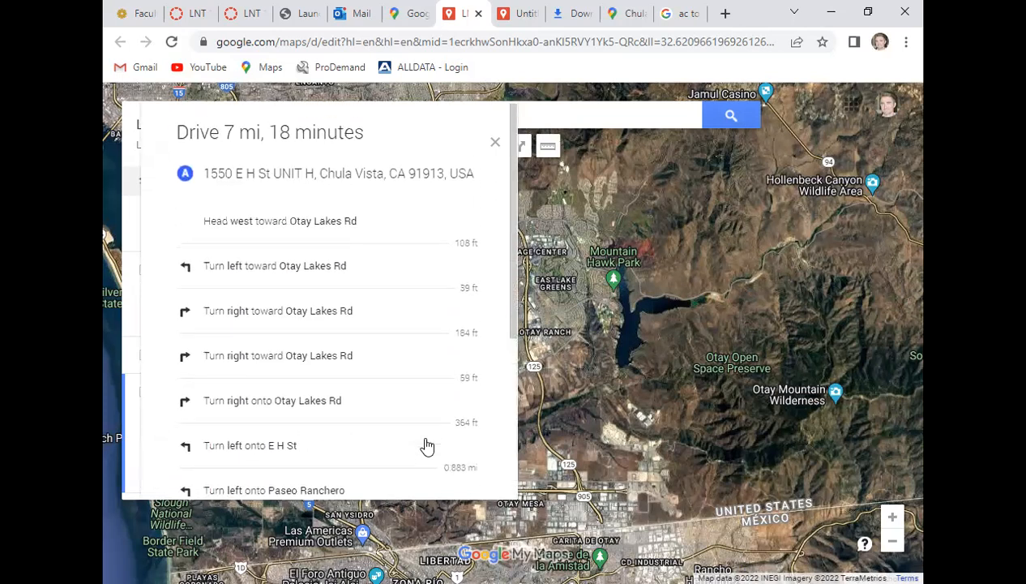
Read through the driving directions to the Maxwell Rd landfill destination and close them.
scroll(427, 447, "down", 5)
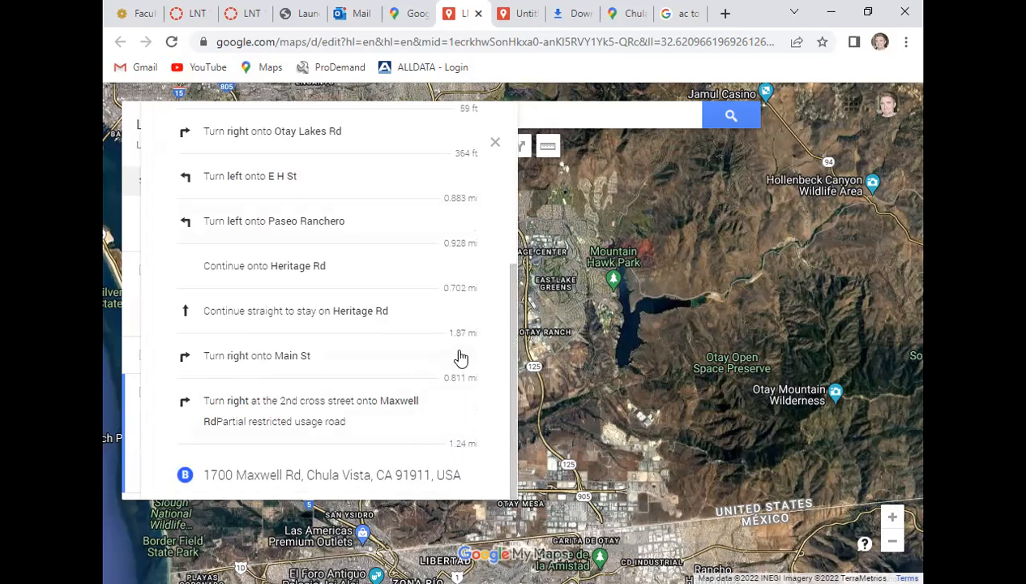
scroll(460, 358, "up", 4)
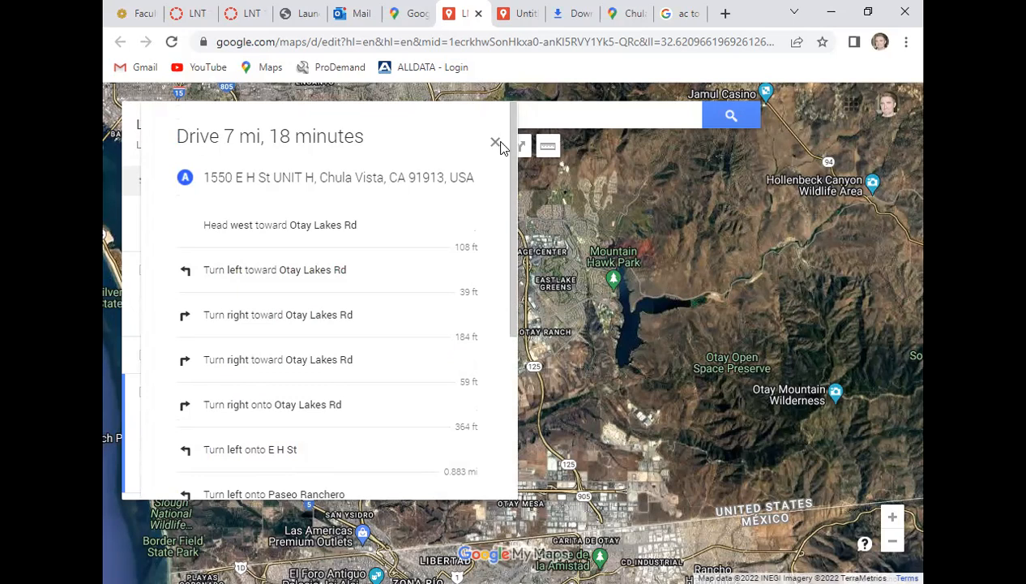
left_click(495, 144)
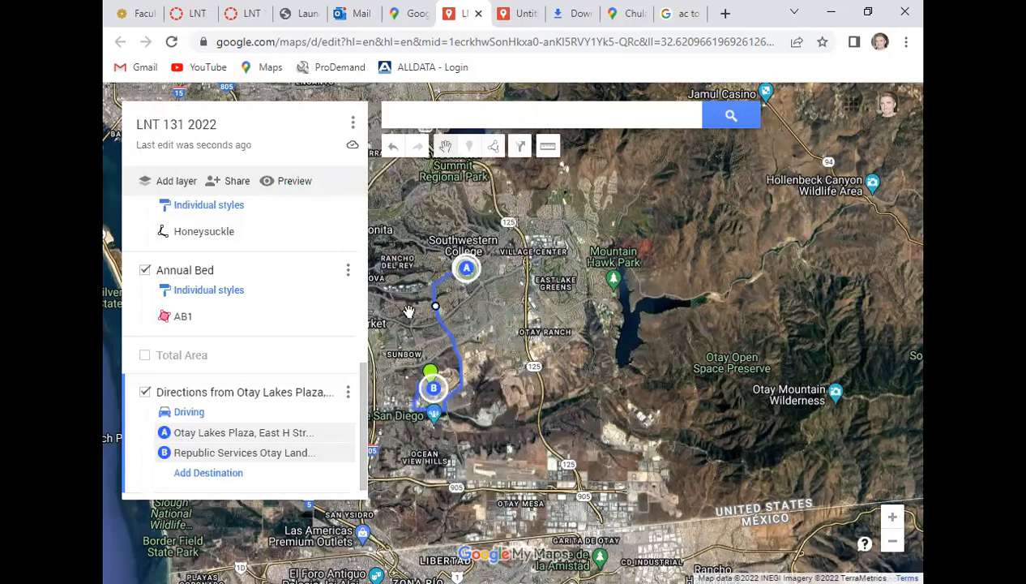
Hide the Otay Lakes Plaza directions layer and bring the map back to the shopping center at Otay Lakes Rd and E H St.
scroll(263, 310, "down", 1)
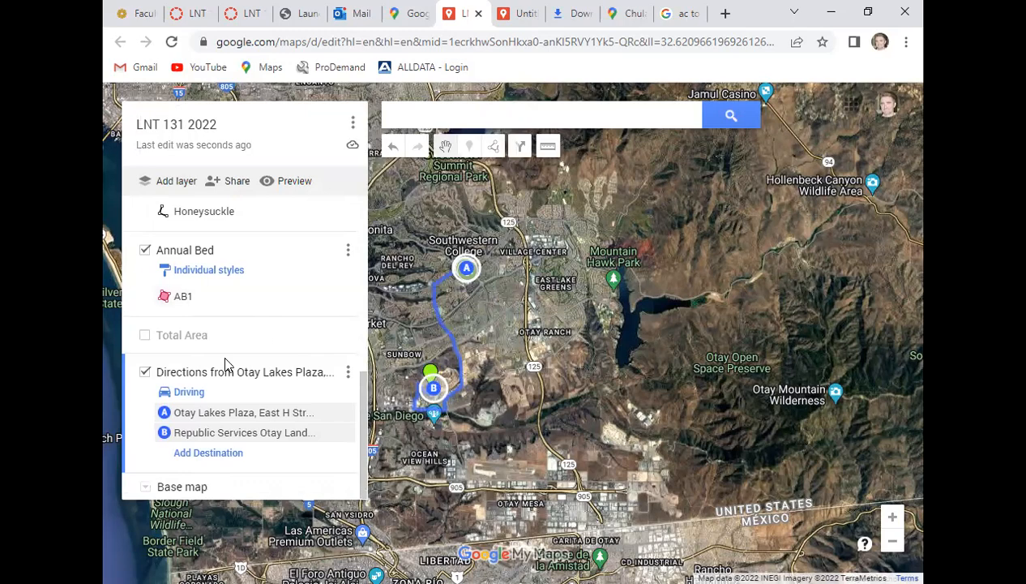
left_click(145, 373)
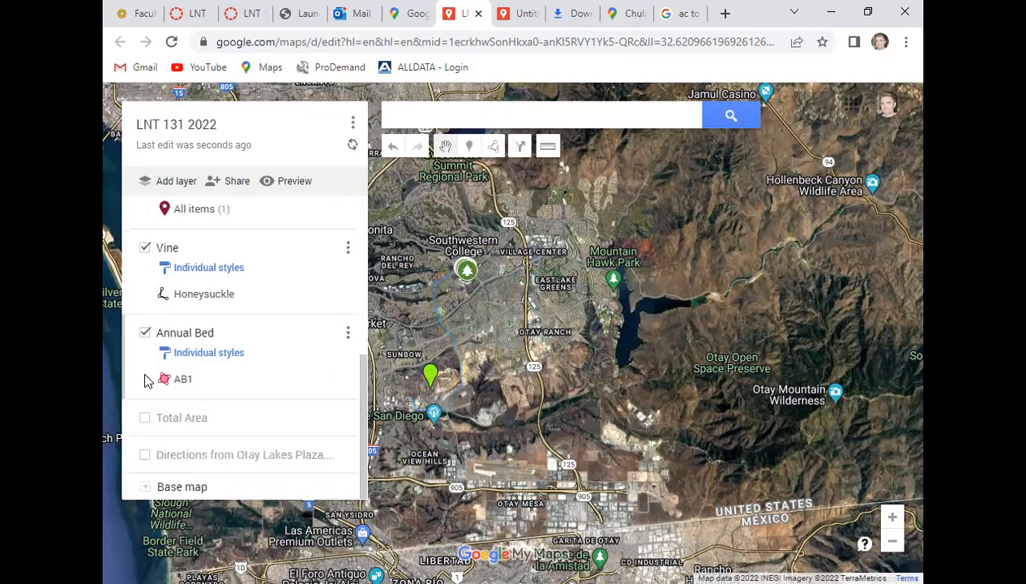
scroll(452, 356, "up", 2)
left_click_drag(585, 509, 572, 535)
left_click_drag(599, 303, 551, 462)
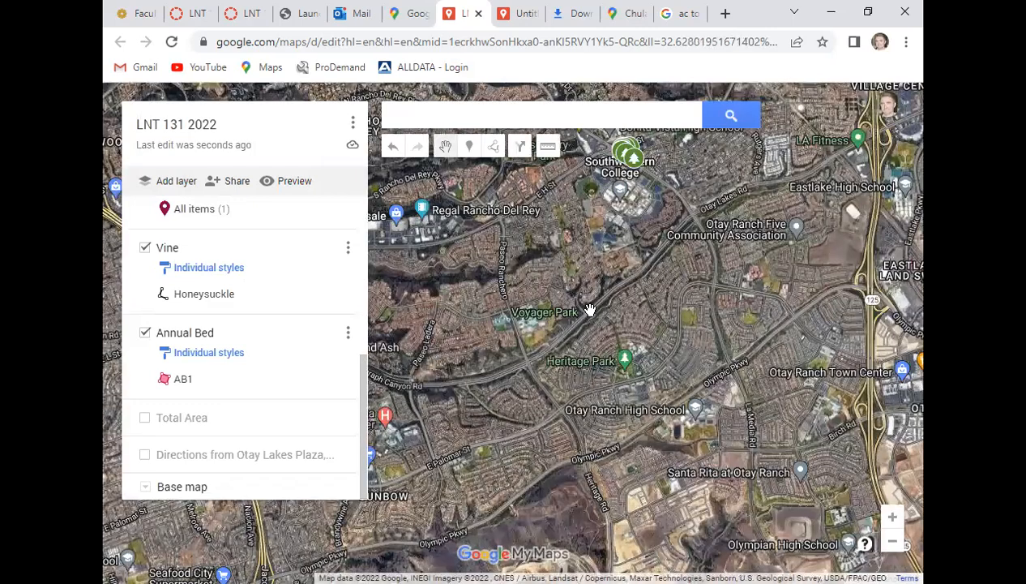
scroll(577, 353, "up", 2)
scroll(574, 345, "up", 2)
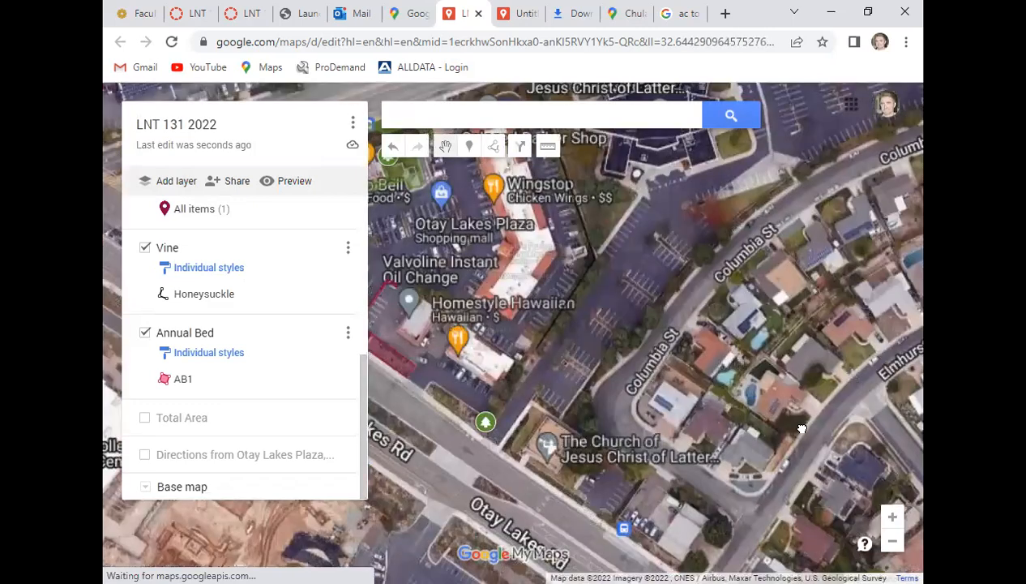
scroll(770, 401, "down", 2)
scroll(742, 373, "down", 2)
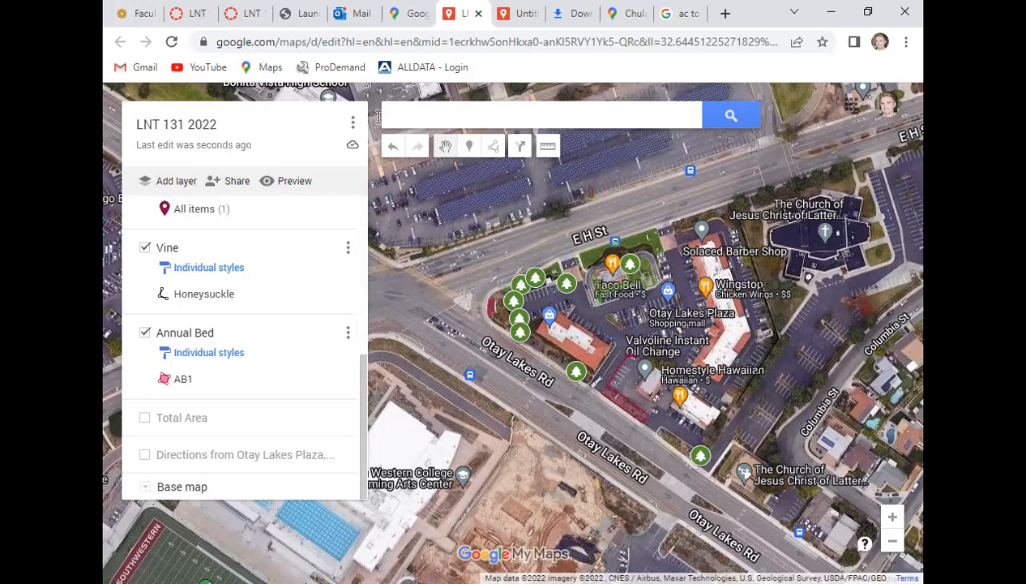
Open the saved map LNT Plant ID Map.
left_click(353, 126)
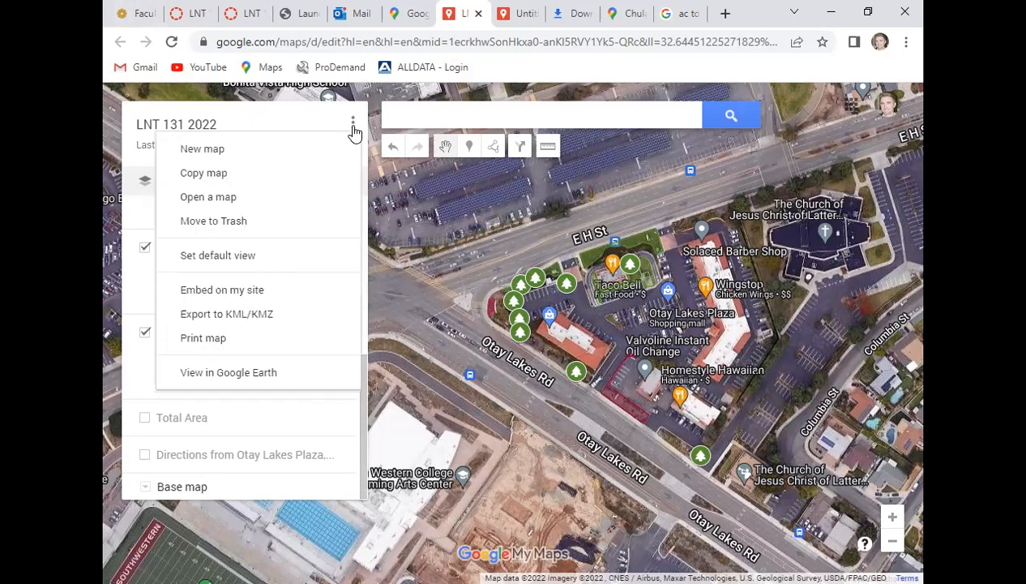
left_click(257, 200)
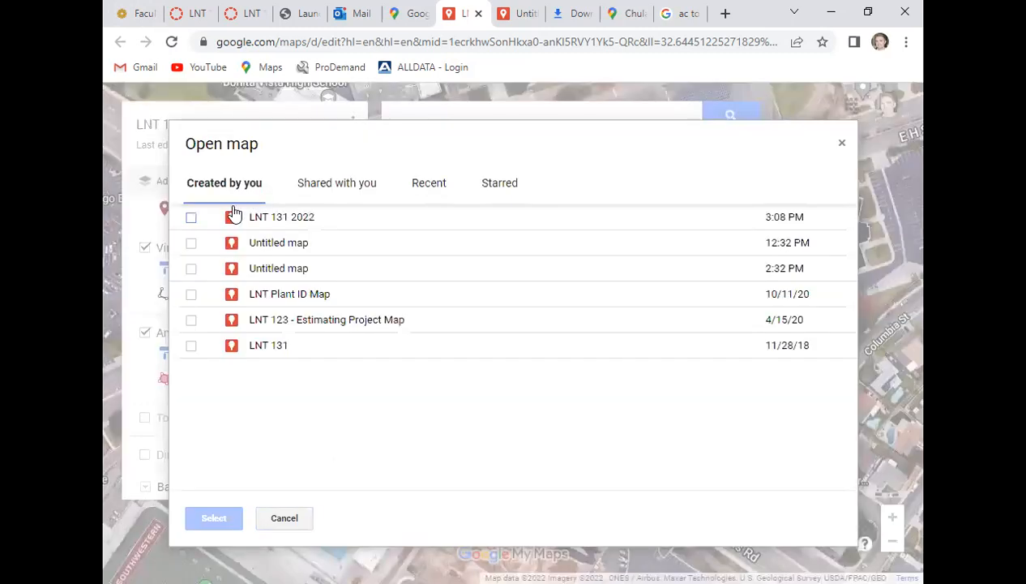
left_click(293, 298)
left_click(216, 517)
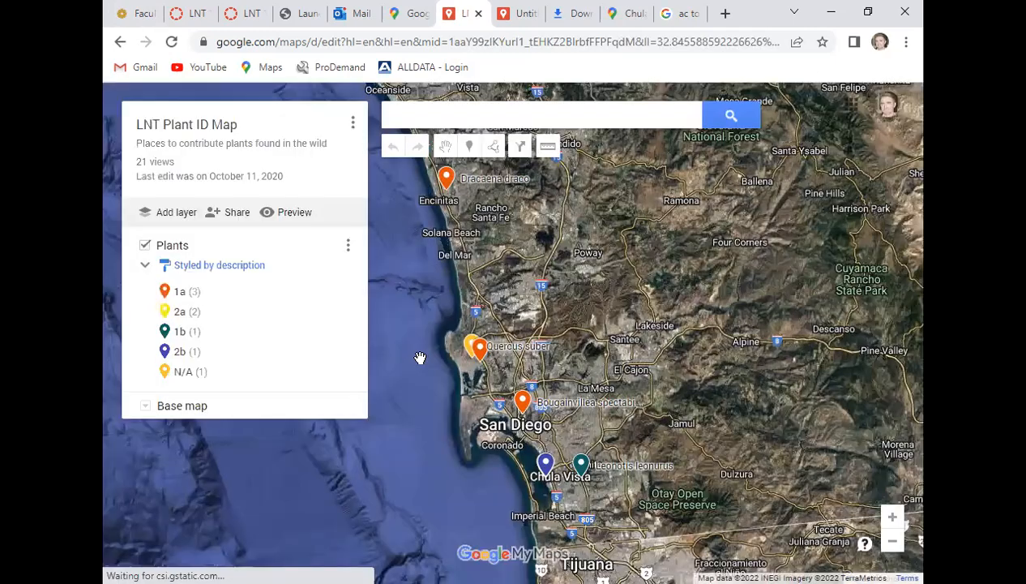
Browse the created, shared, recent and starred maps available to open, and leave the list without opening another map.
left_click(353, 123)
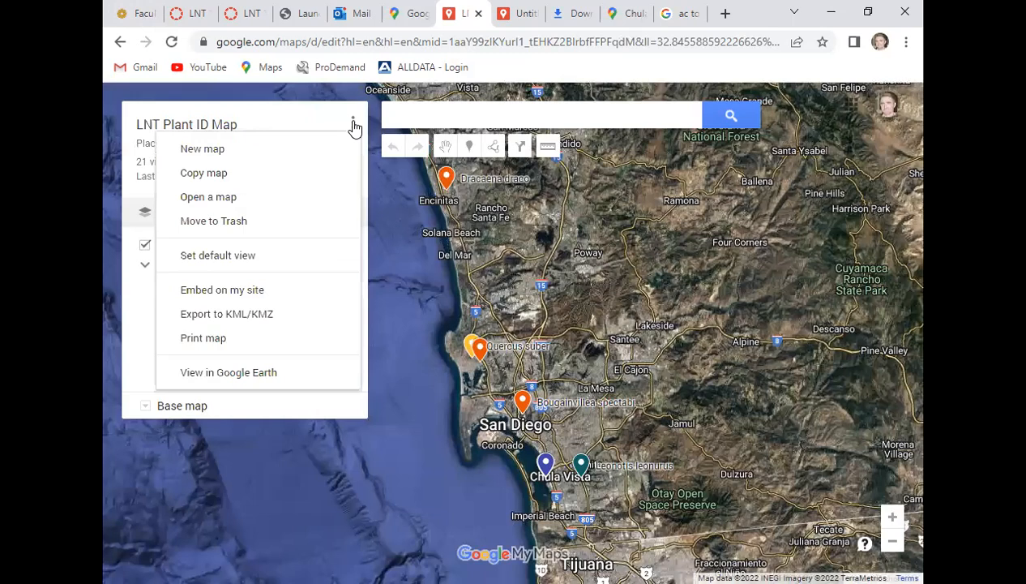
left_click(214, 199)
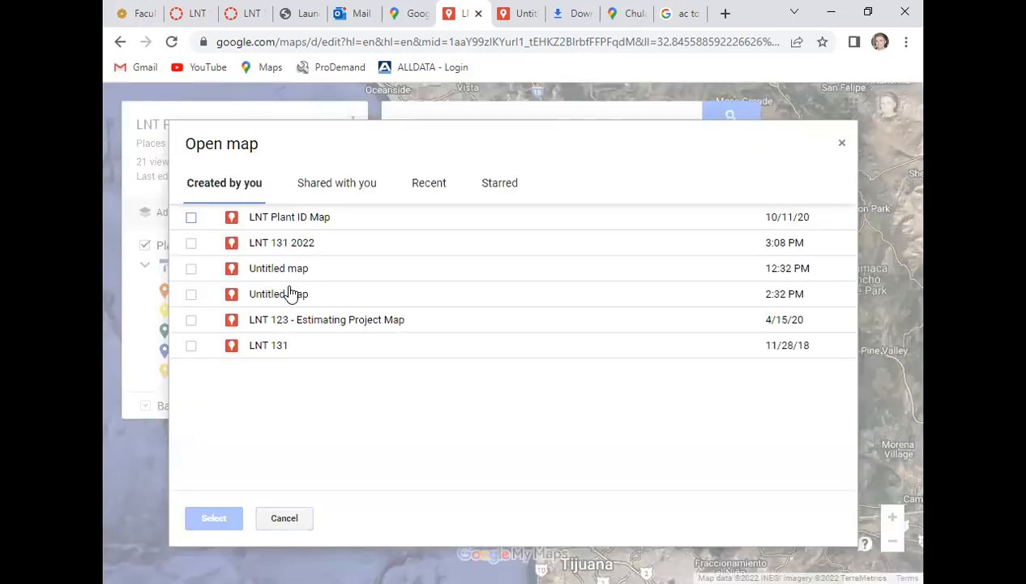
left_click(345, 188)
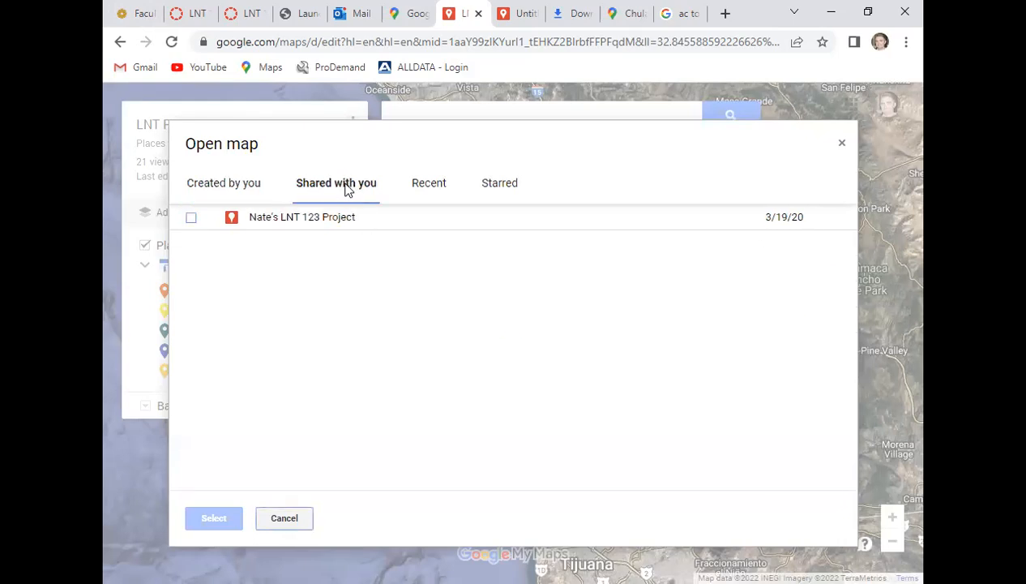
left_click(422, 190)
left_click(483, 186)
left_click(360, 188)
left_click(235, 186)
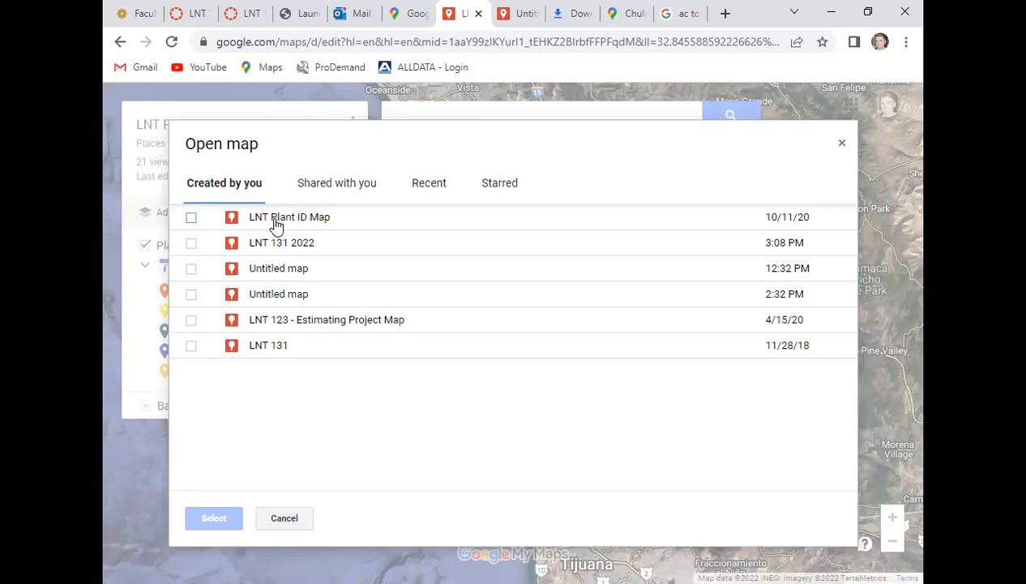
left_click(268, 301)
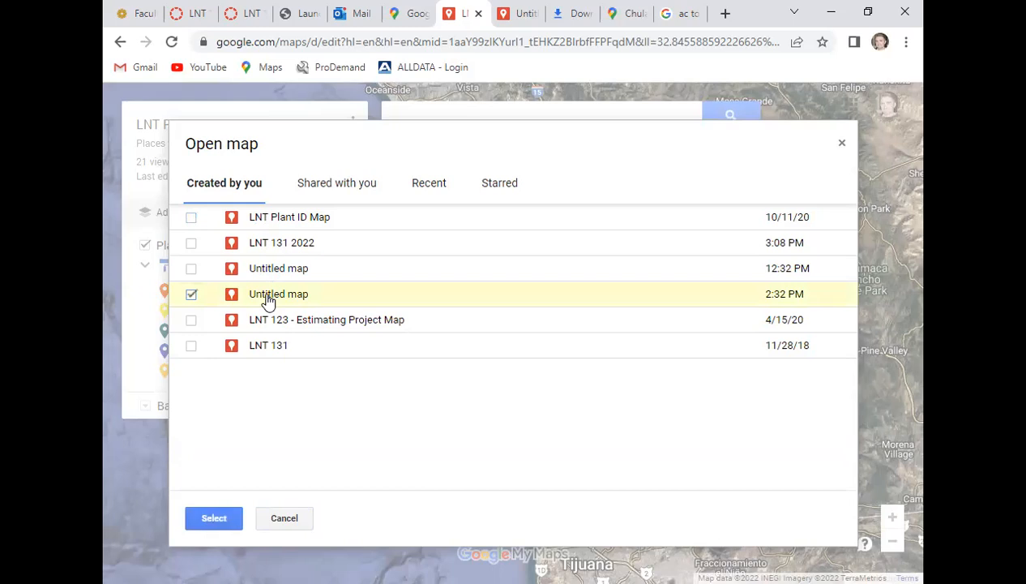
left_click(268, 300)
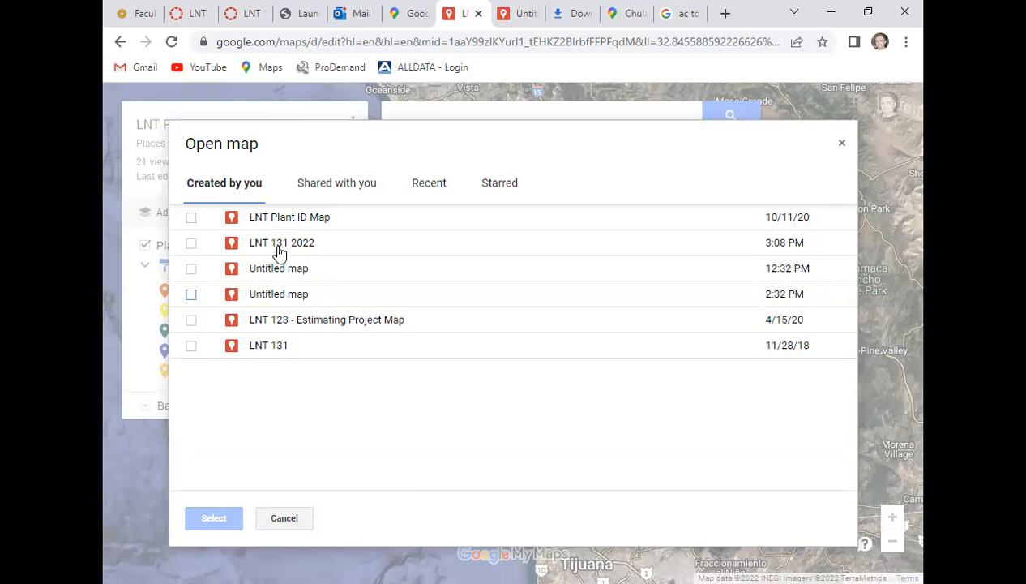
left_click(310, 194)
left_click(493, 188)
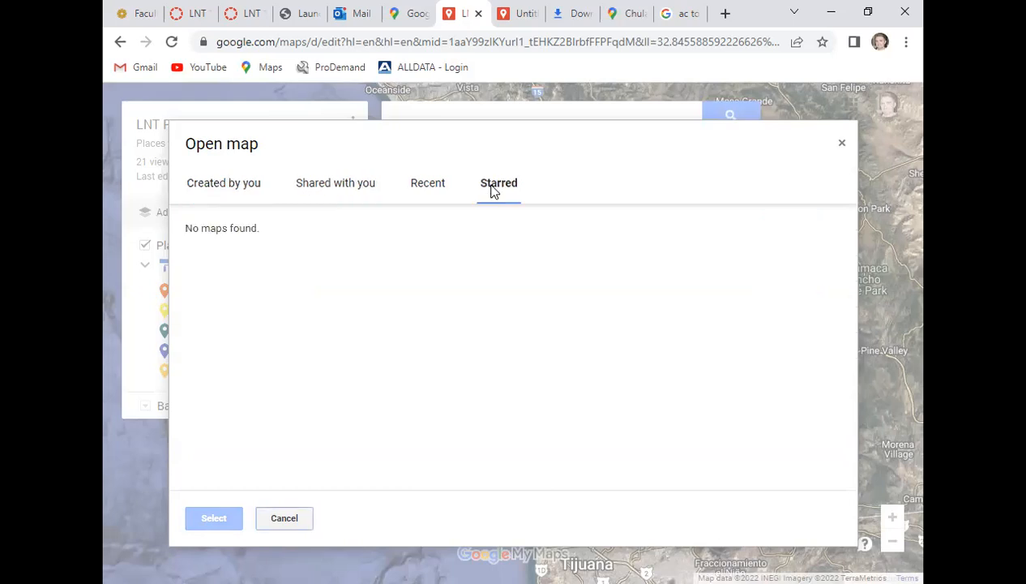
left_click(347, 189)
left_click(236, 188)
left_click(349, 190)
left_click(425, 185)
left_click(222, 188)
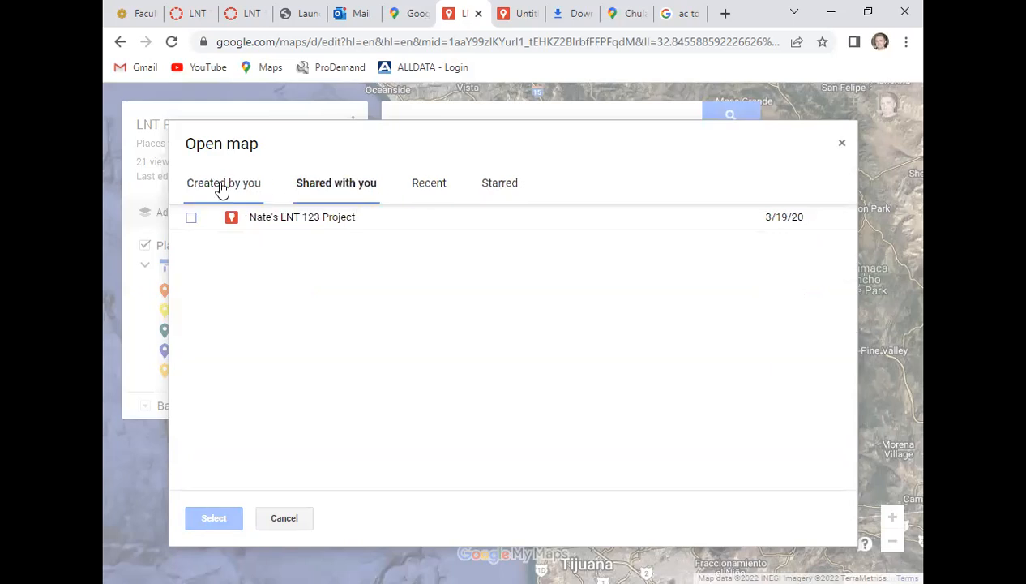
left_click(221, 186)
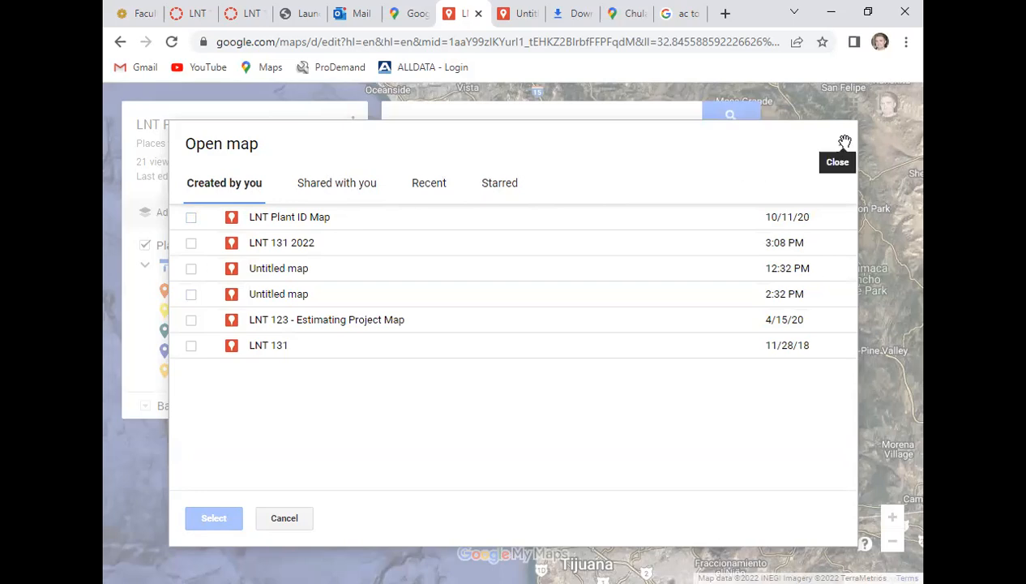
left_click(843, 145)
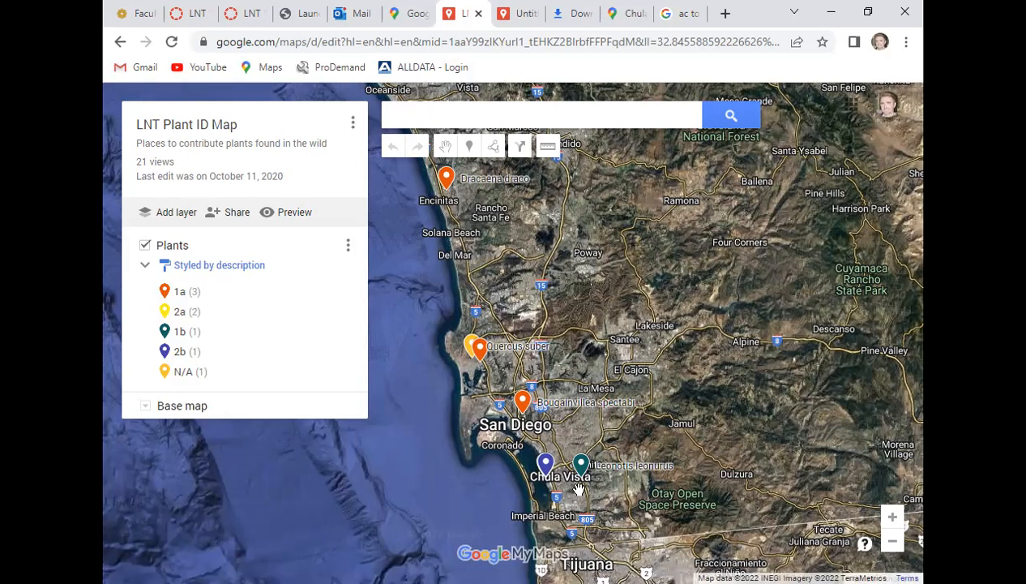
Examine the horticulture area on the Southwestern College campus in the LNT Plant ID Map.
scroll(592, 470, "up", 2)
scroll(639, 481, "up", 1)
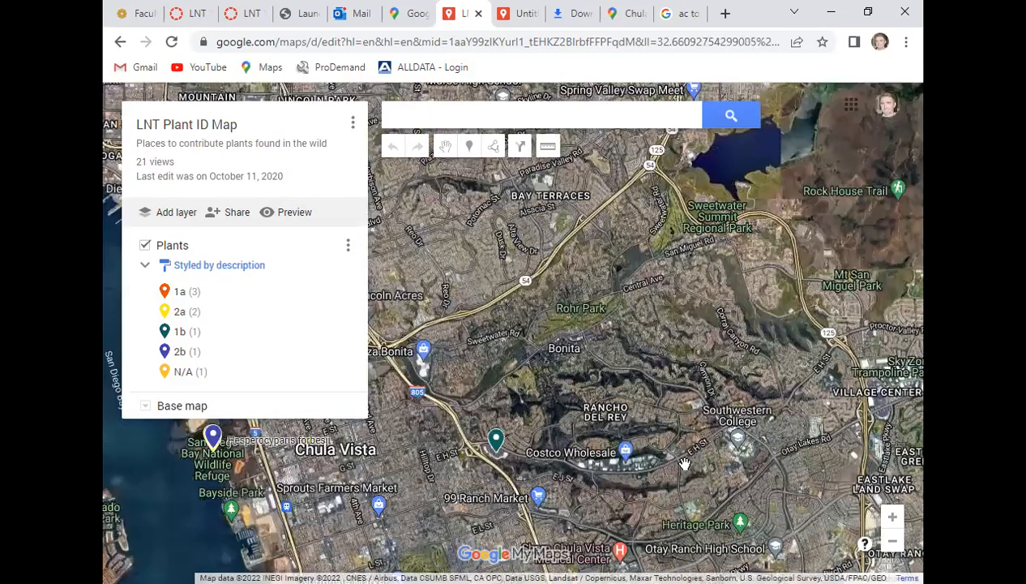
scroll(577, 433, "up", 1)
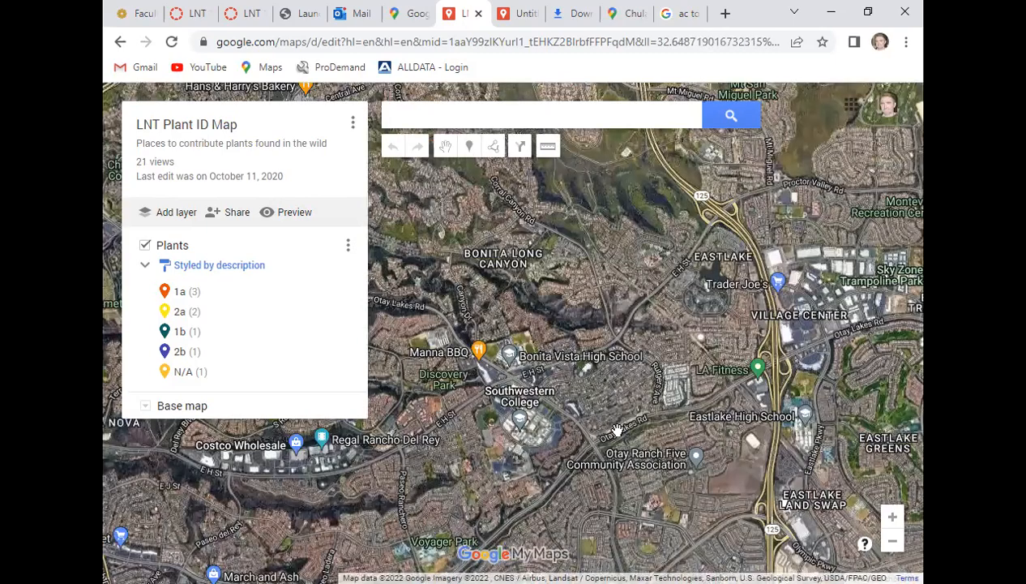
left_click_drag(519, 460, 582, 394)
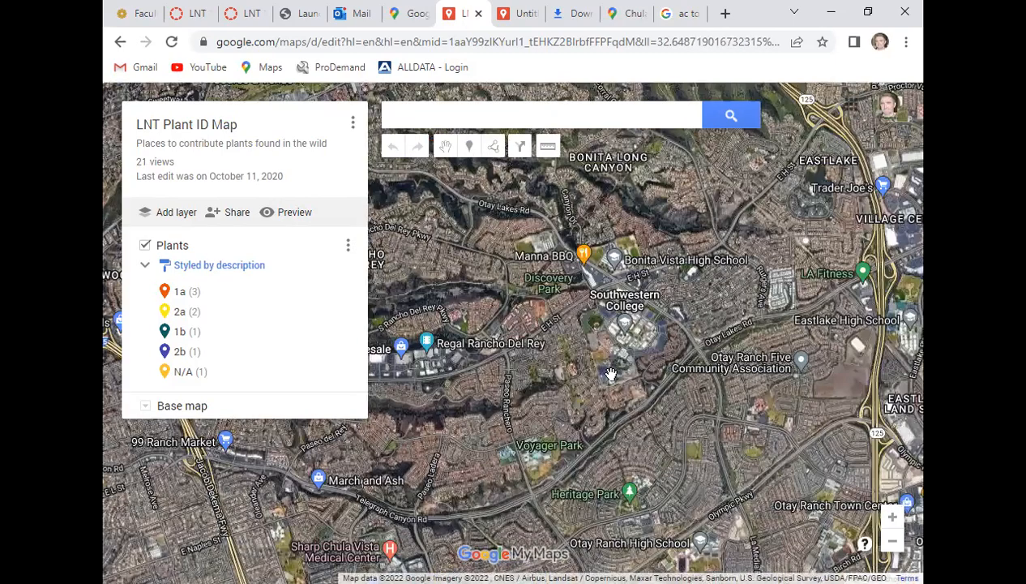
scroll(582, 394, "up", 2)
scroll(516, 411, "up", 2)
left_click_drag(476, 411, 573, 425)
scroll(542, 432, "down", 1)
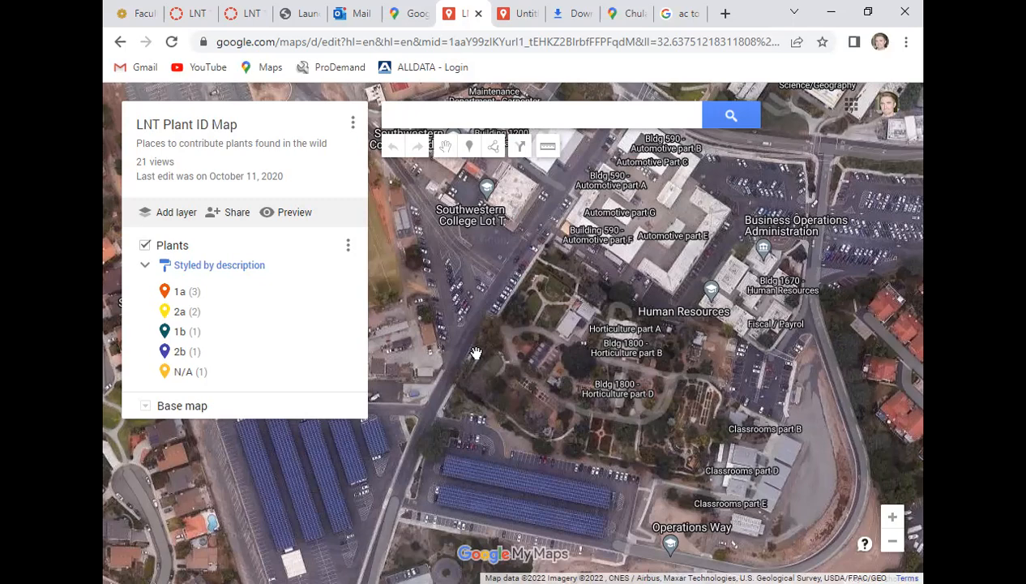
Reopen the LNT 131 2022 map from the maps created by the account owner.
left_click(353, 123)
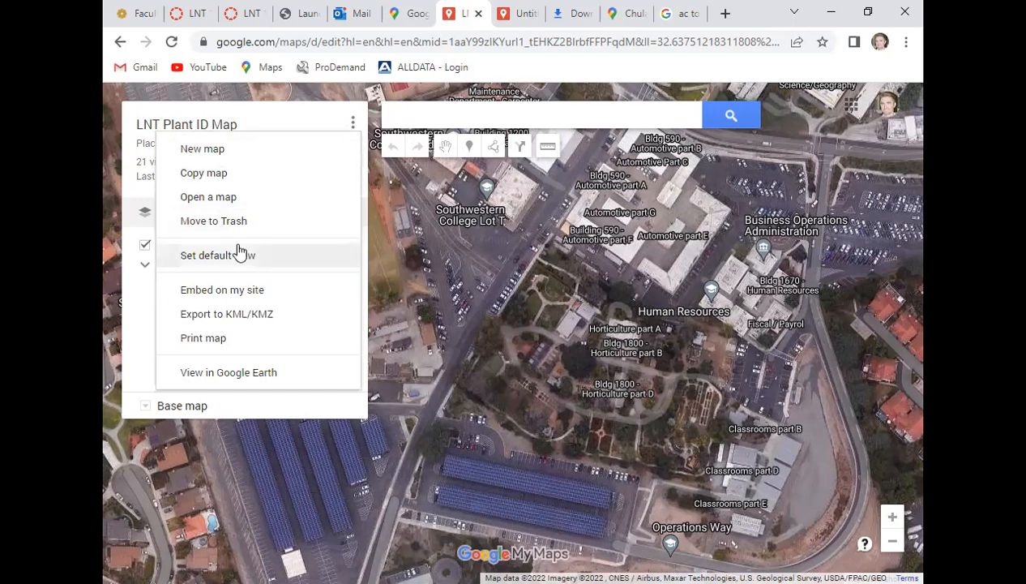
left_click(236, 199)
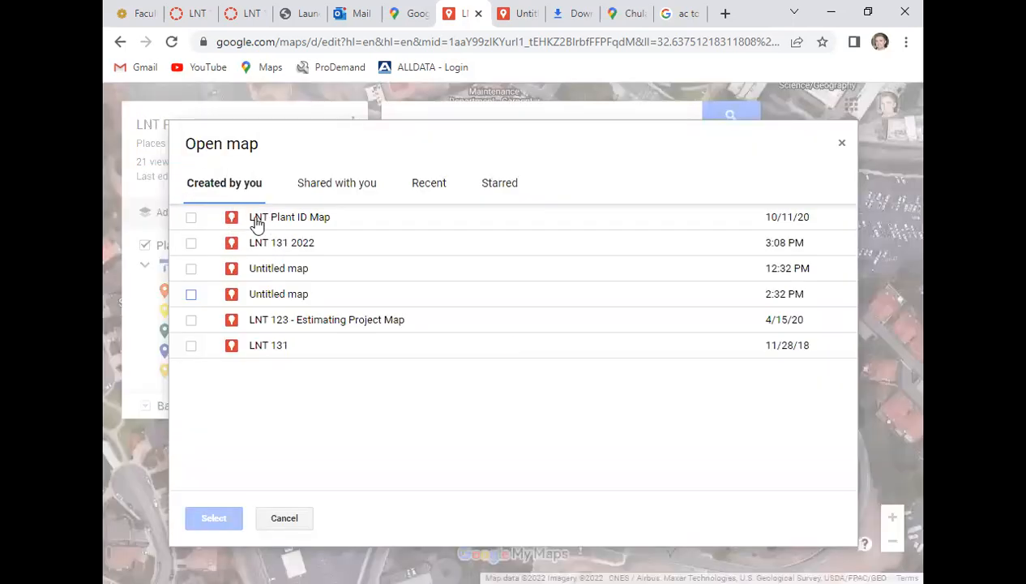
left_click(261, 250)
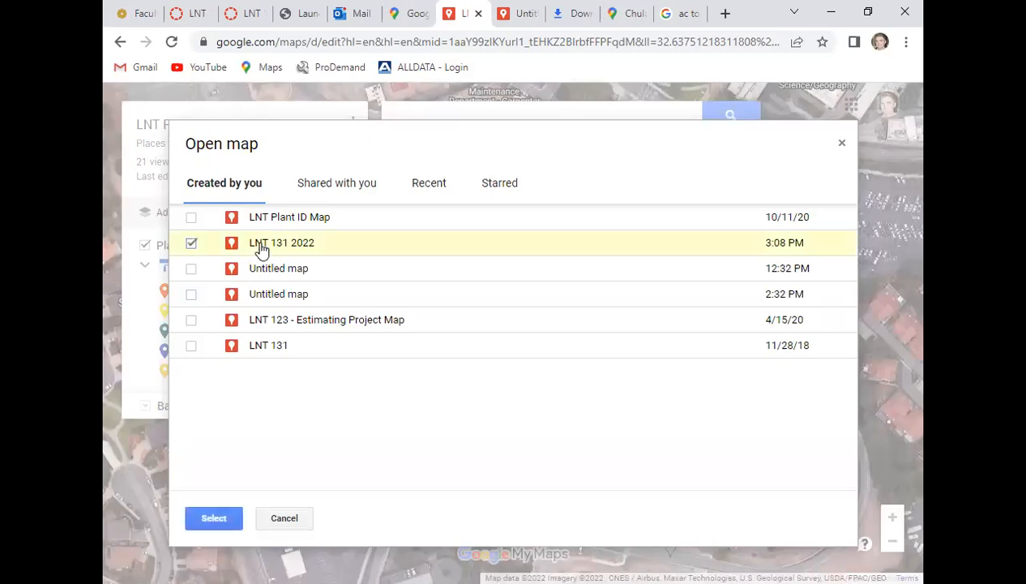
left_click(227, 523)
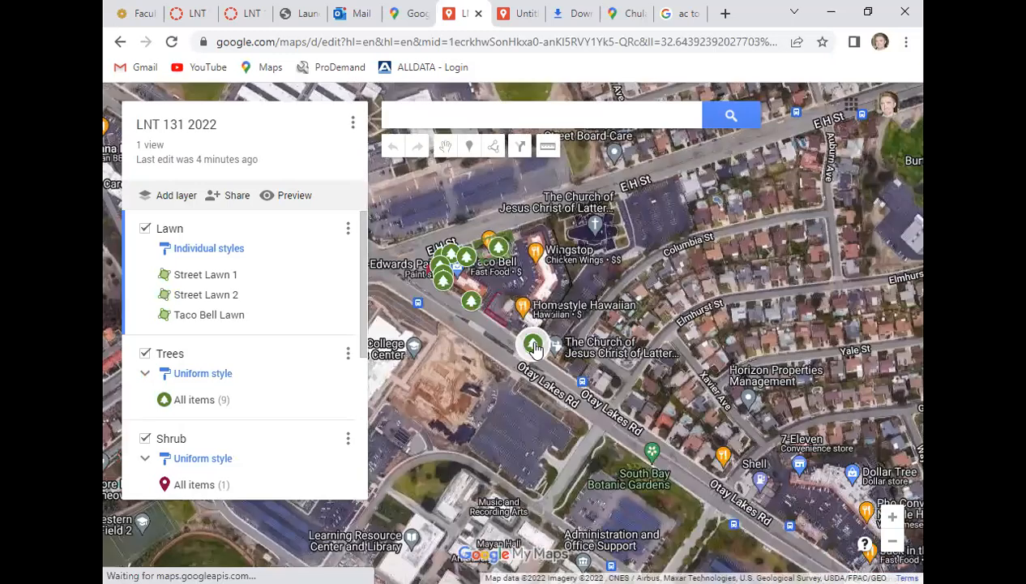
Open the photo options of the Point 9 tree marker along Otay Lakes Rd and close them without adding an image.
left_click(533, 347)
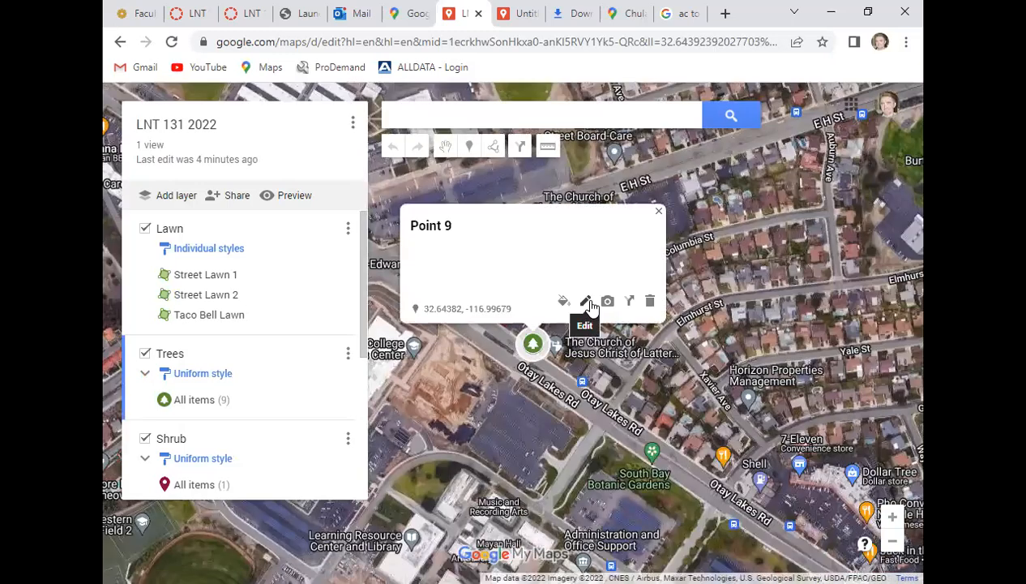
left_click(607, 303)
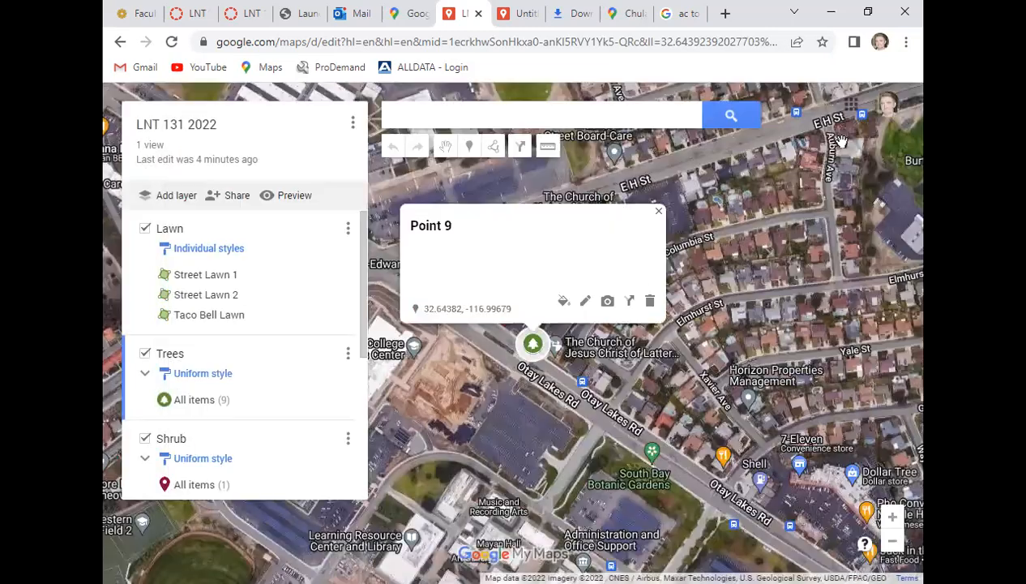
left_click(841, 143)
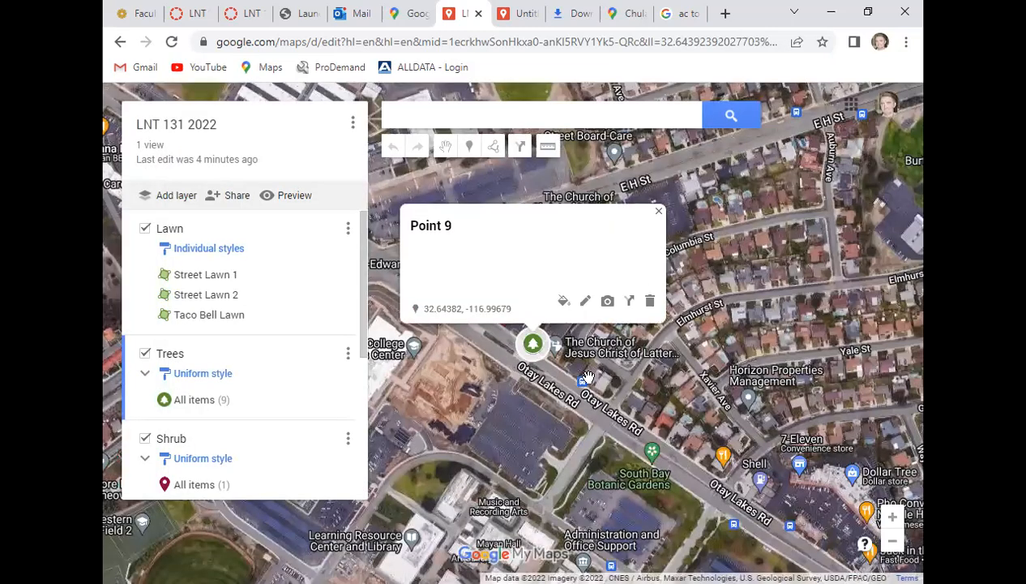